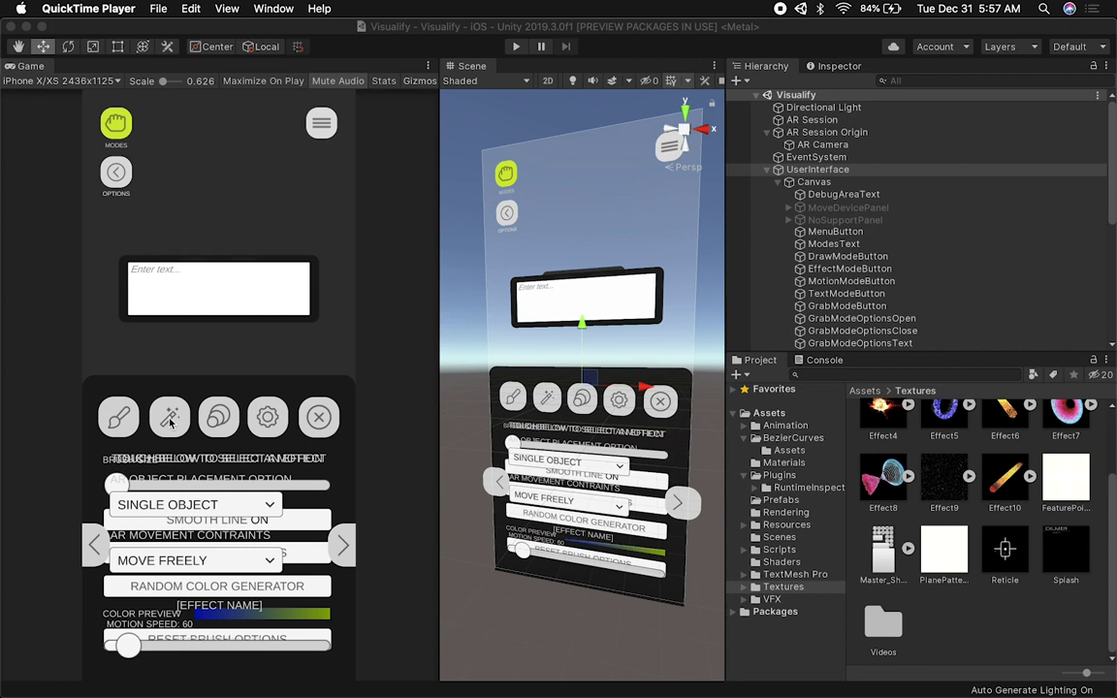
- Run the scene in play mode and draw a long diagonal wavy line in draw mode
left_click(325, 81)
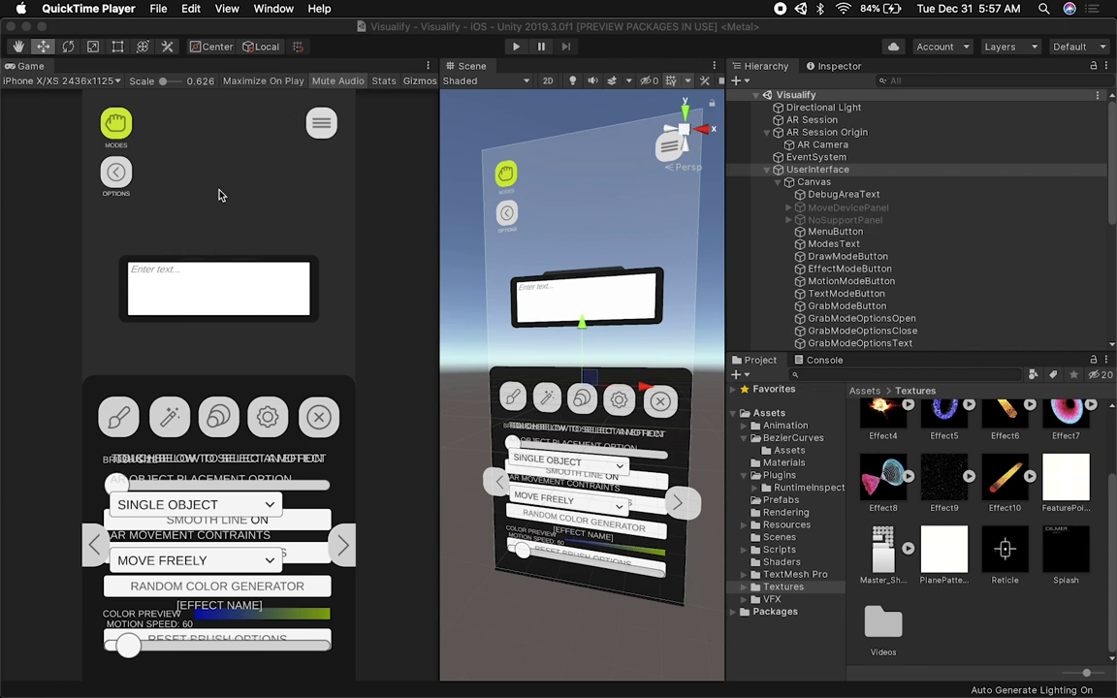
left_click(514, 47)
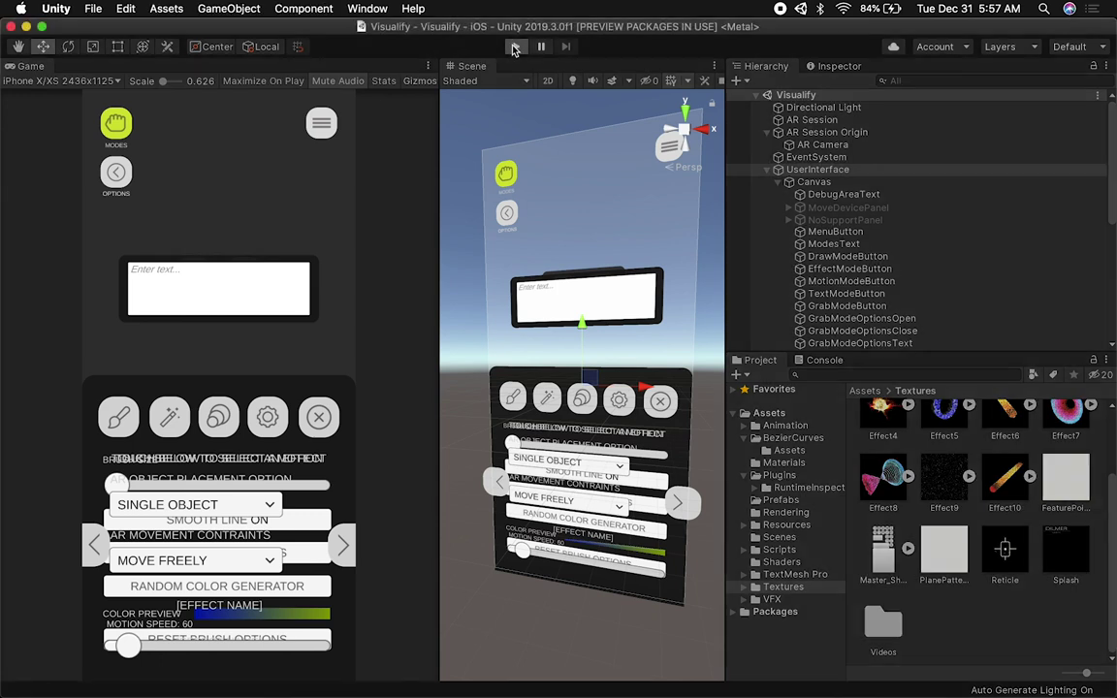
left_click(323, 123)
left_click(118, 123)
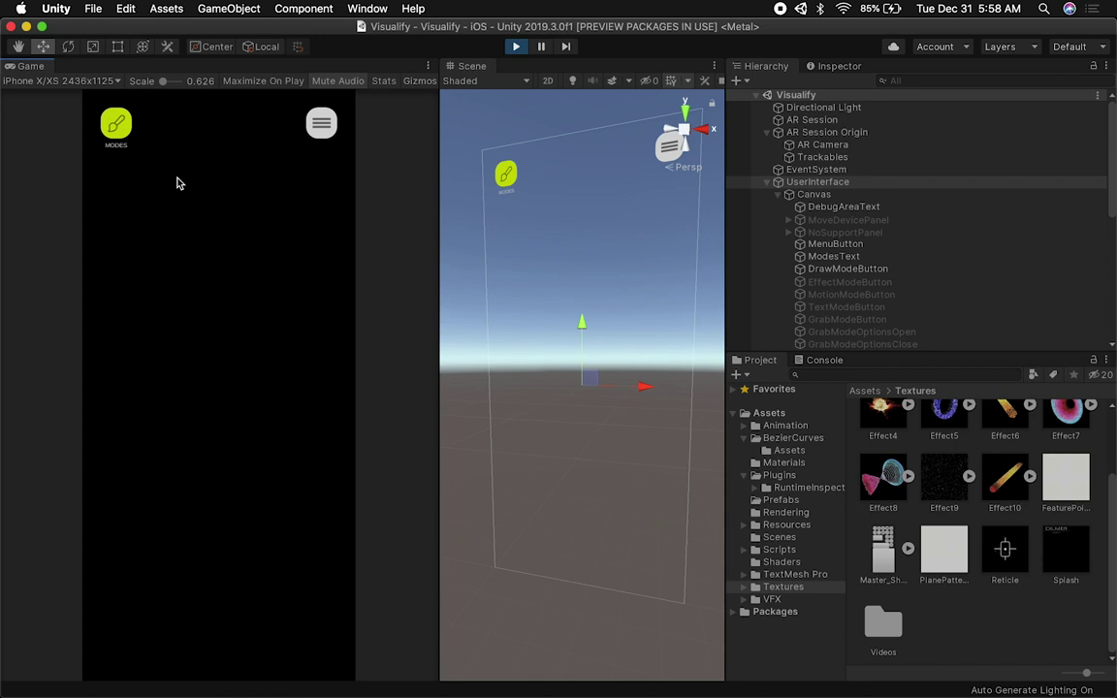
left_click(118, 130)
mouse_move(135, 182)
left_mouse_down()
mouse_move(143, 235)
mouse_move(194, 341)
mouse_move(272, 427)
mouse_move(278, 460)
left_mouse_up()
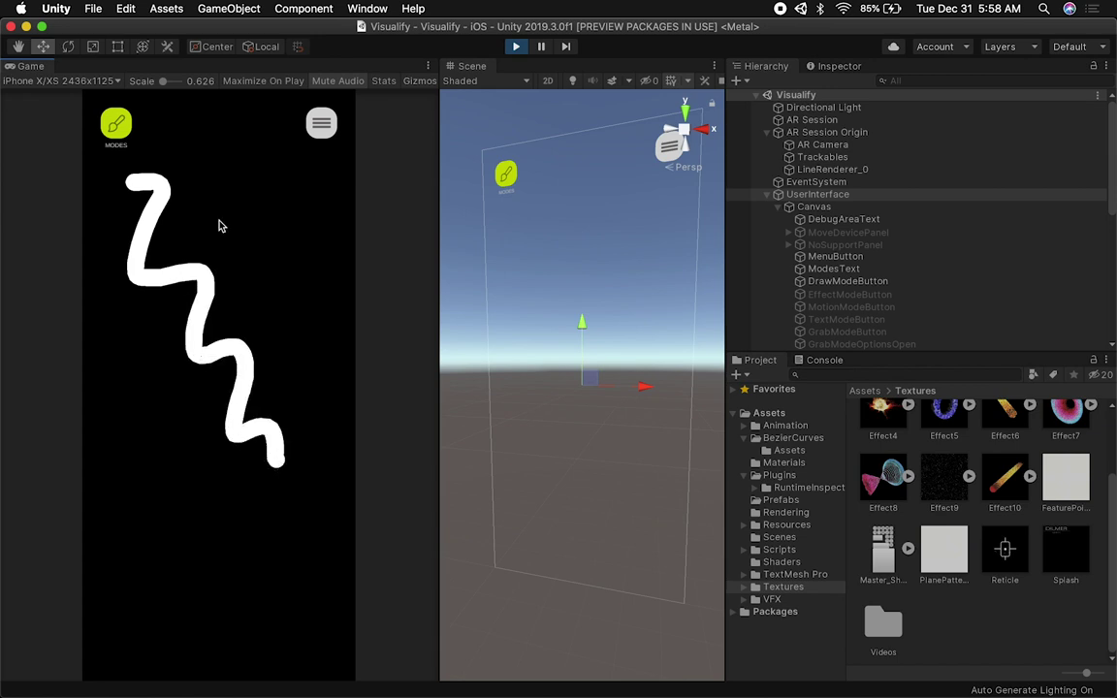
- Cycle through the effect, motion, text, grab and draw modes, enlarging the Hierarchy to see which mode button objects are active
left_click(116, 129)
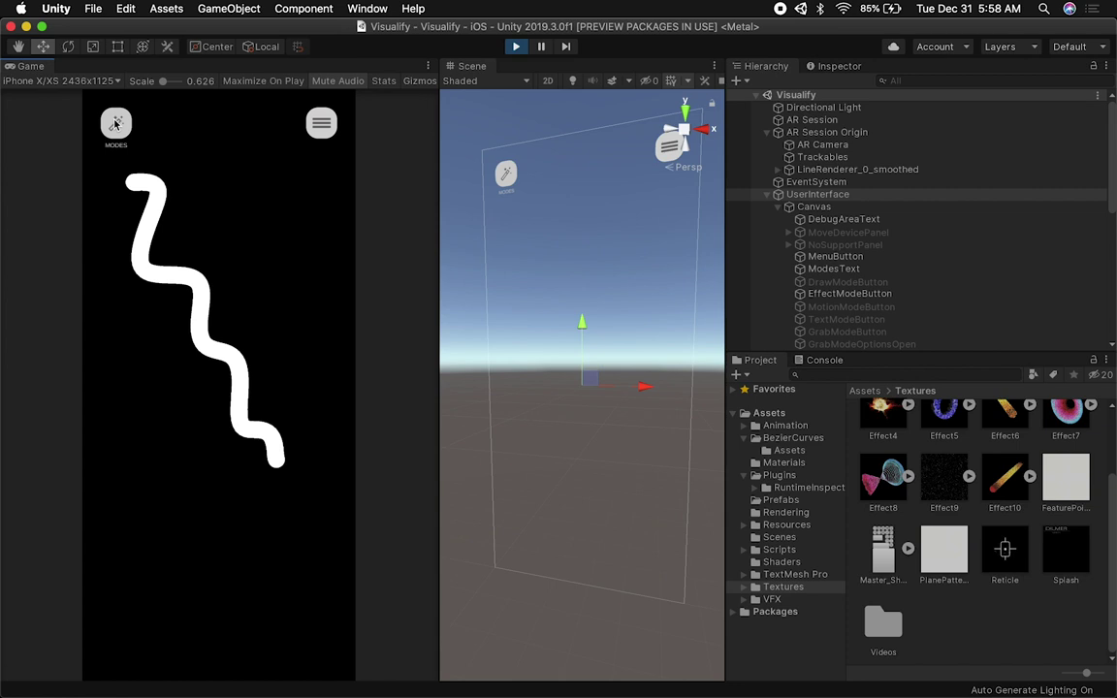
left_click_drag(894, 355, 893, 475)
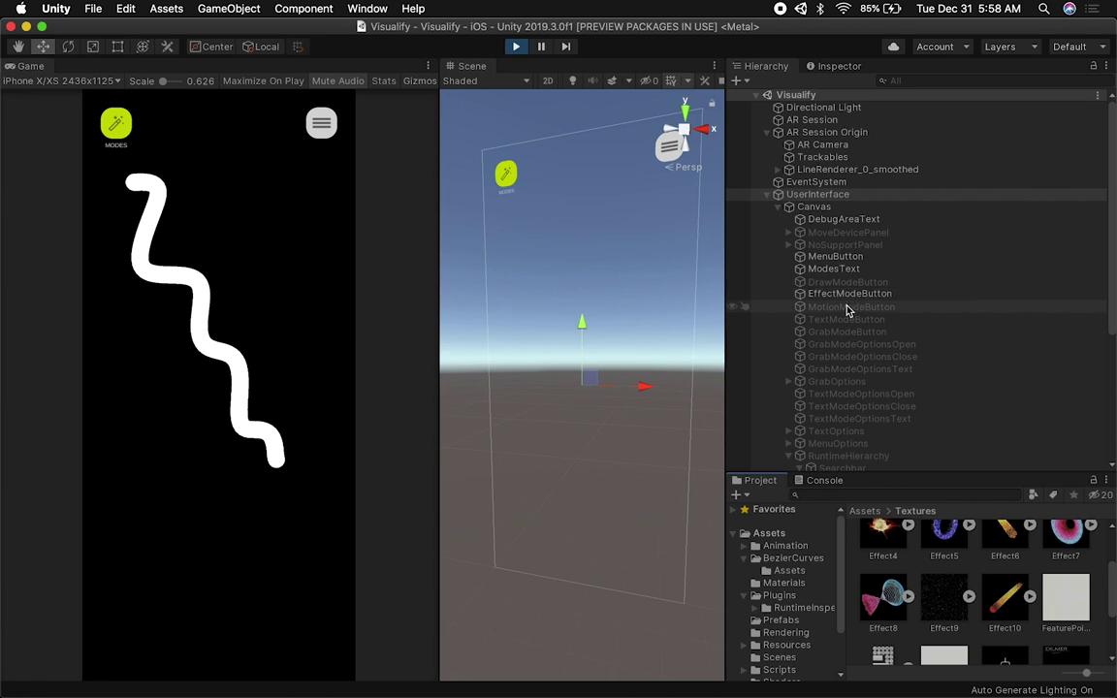
left_click(121, 128)
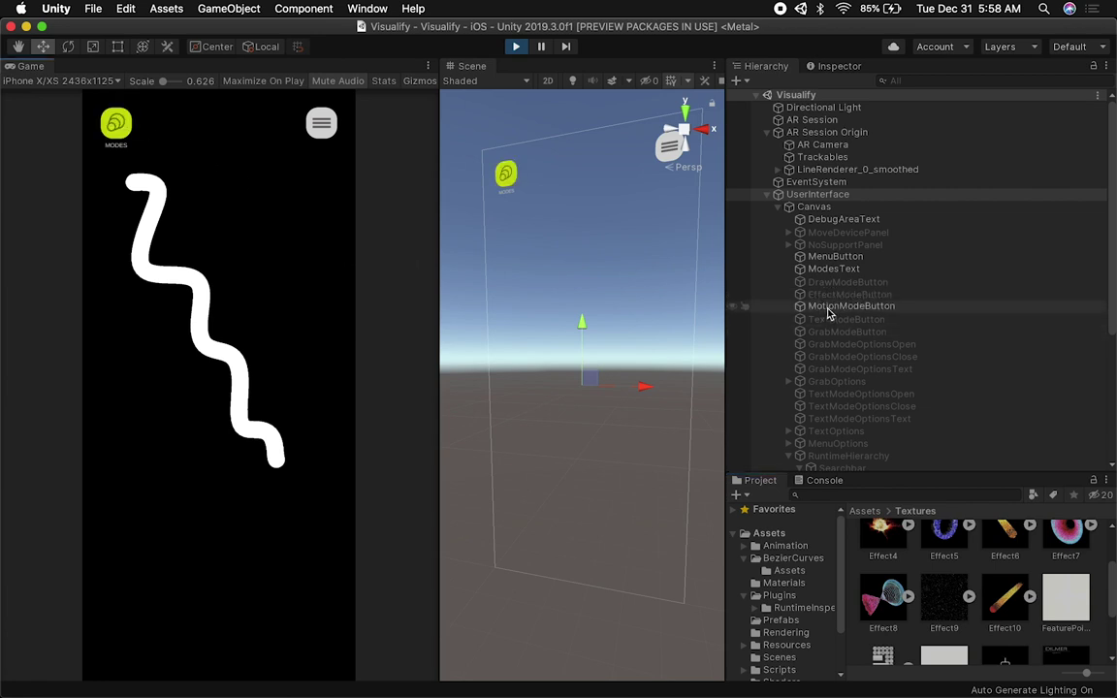
left_click(115, 126)
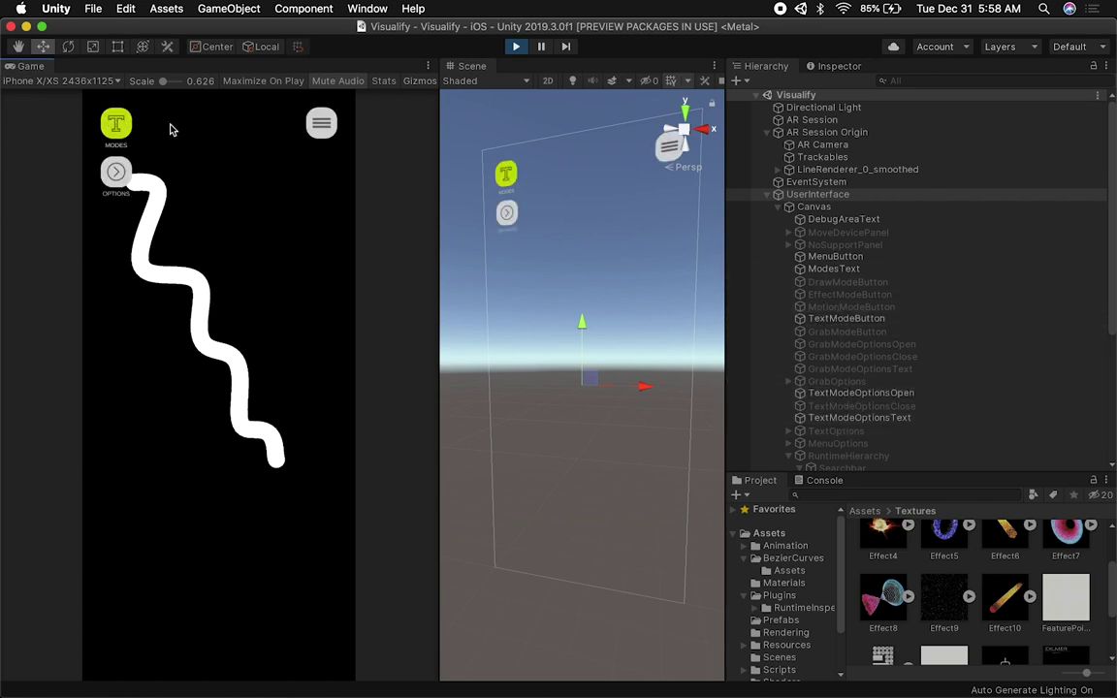
left_click(117, 122)
left_click(118, 122)
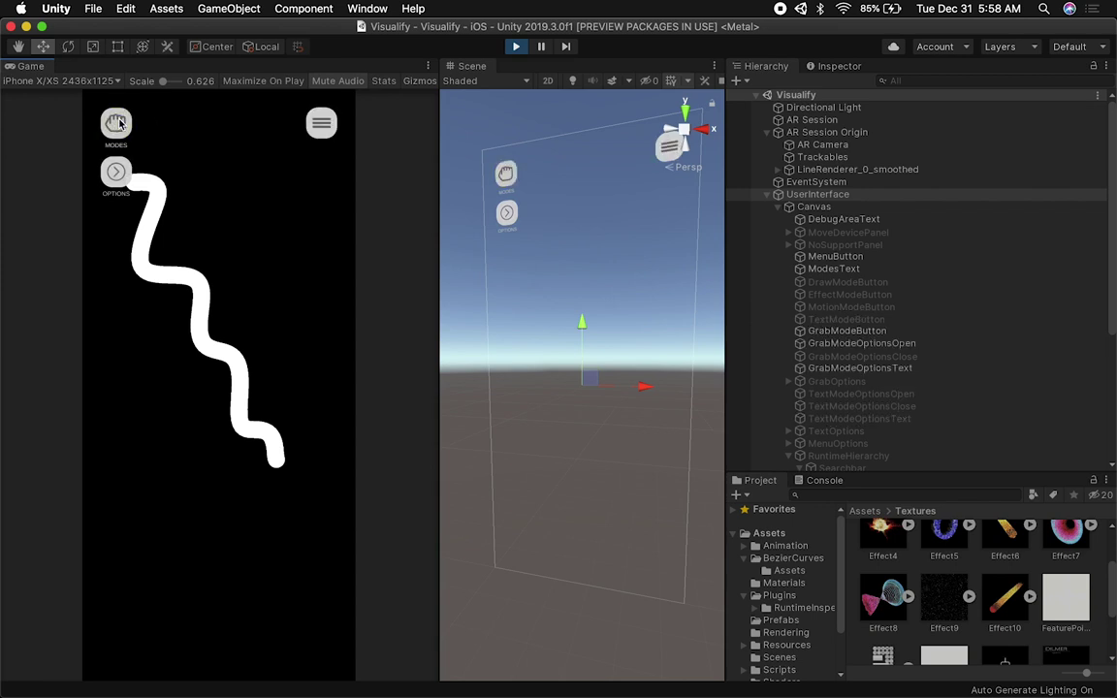
left_click(117, 124)
left_click(118, 136)
left_click(121, 135)
left_click(123, 134)
left_click(115, 126)
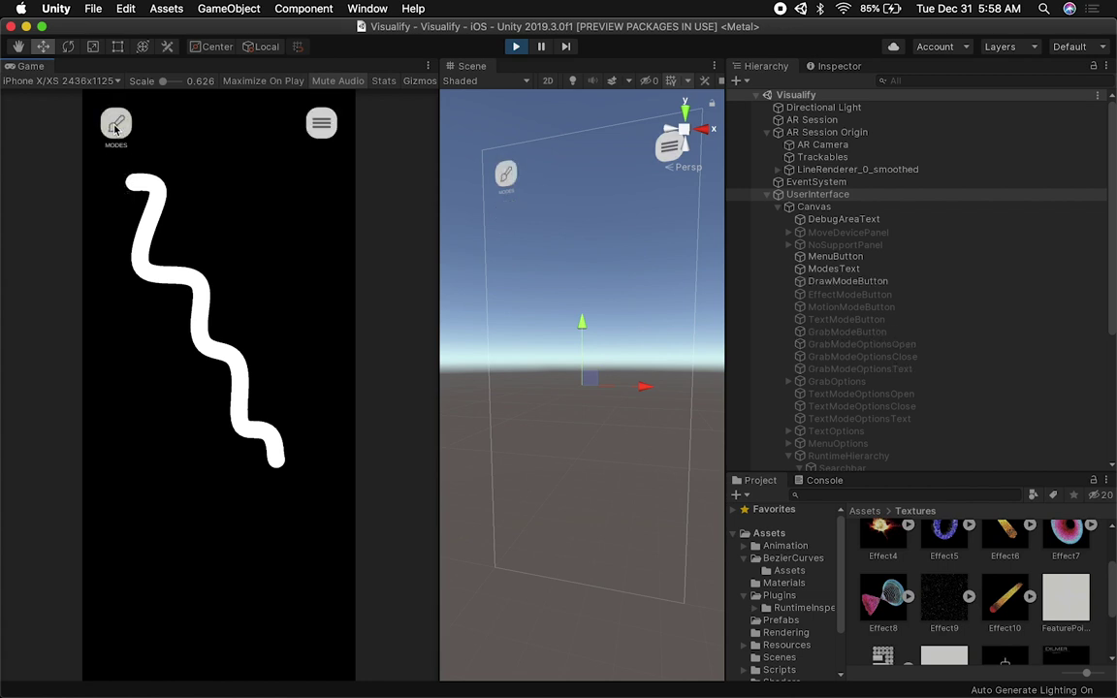
- Switch to grab mode and move the wavy line slightly down and to the right
left_click(115, 136)
left_click(117, 140)
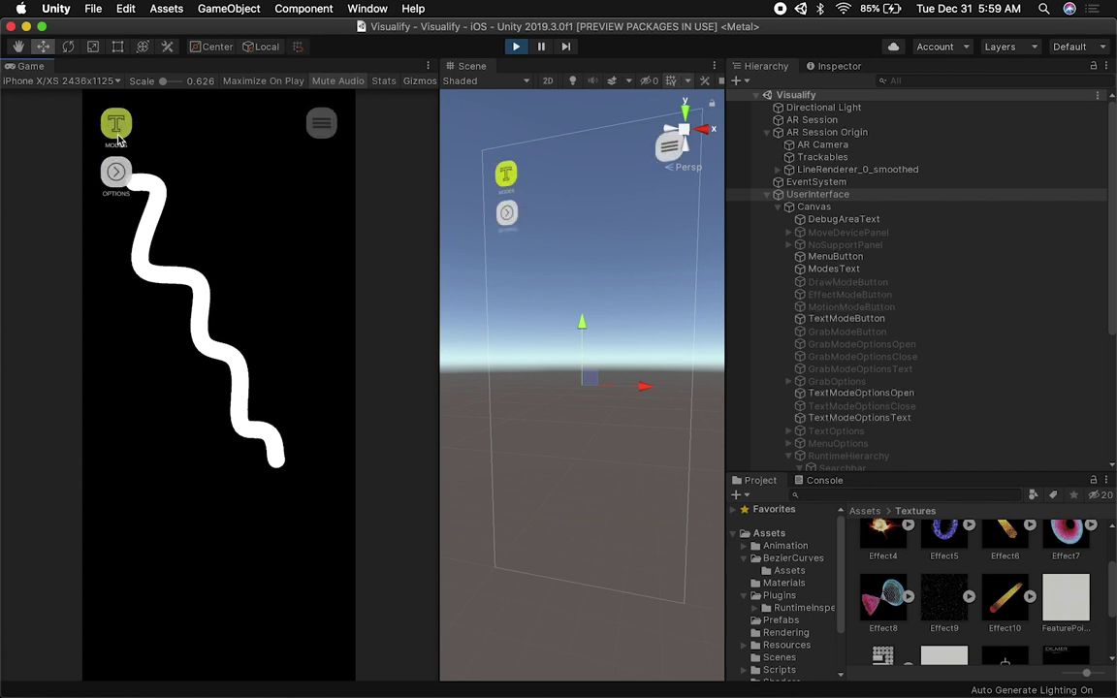
left_click(116, 126)
mouse_move(145, 209)
left_mouse_down()
mouse_move(165, 243)
mouse_move(137, 363)
mouse_move(140, 247)
mouse_move(182, 281)
mouse_move(195, 269)
left_mouse_up()
- Return to draw mode and draw a short horizontal wavy line beside the lower part of the first line
left_click(122, 123)
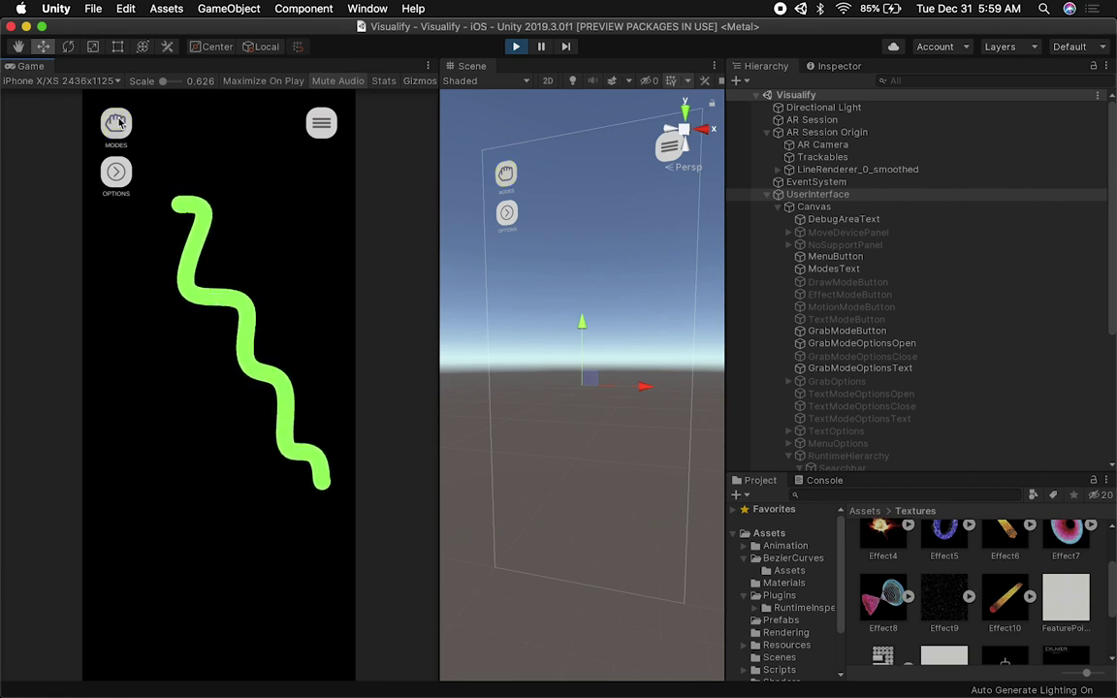
left_click(117, 122)
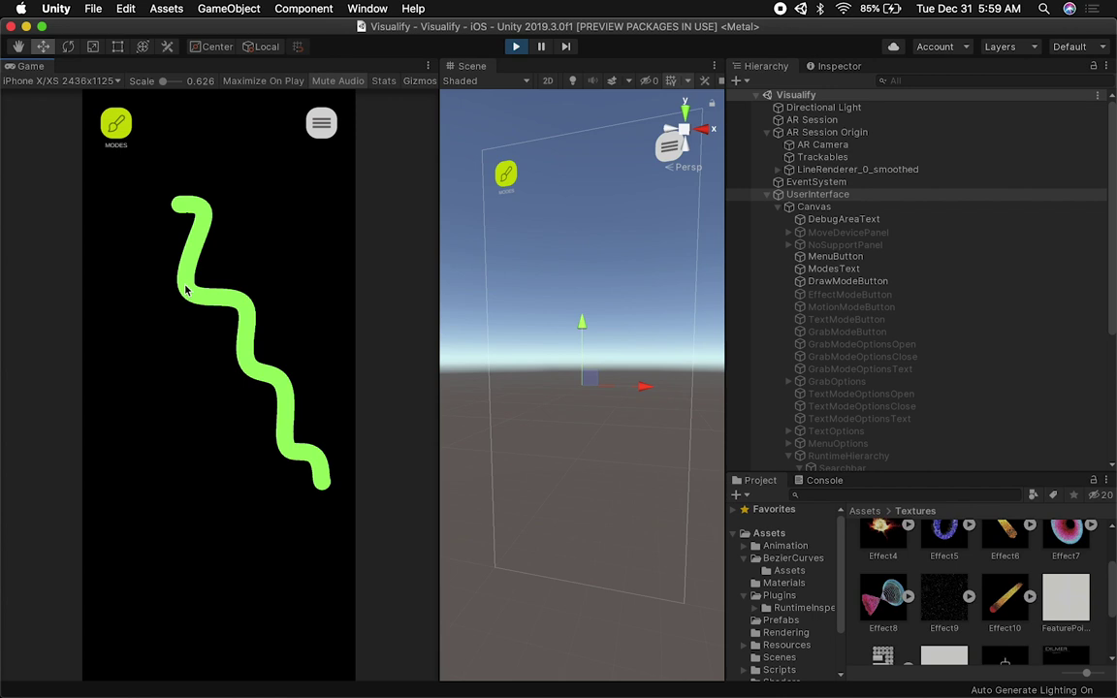
mouse_move(118, 453)
left_mouse_down()
mouse_move(218, 450)
mouse_move(252, 461)
left_mouse_up()
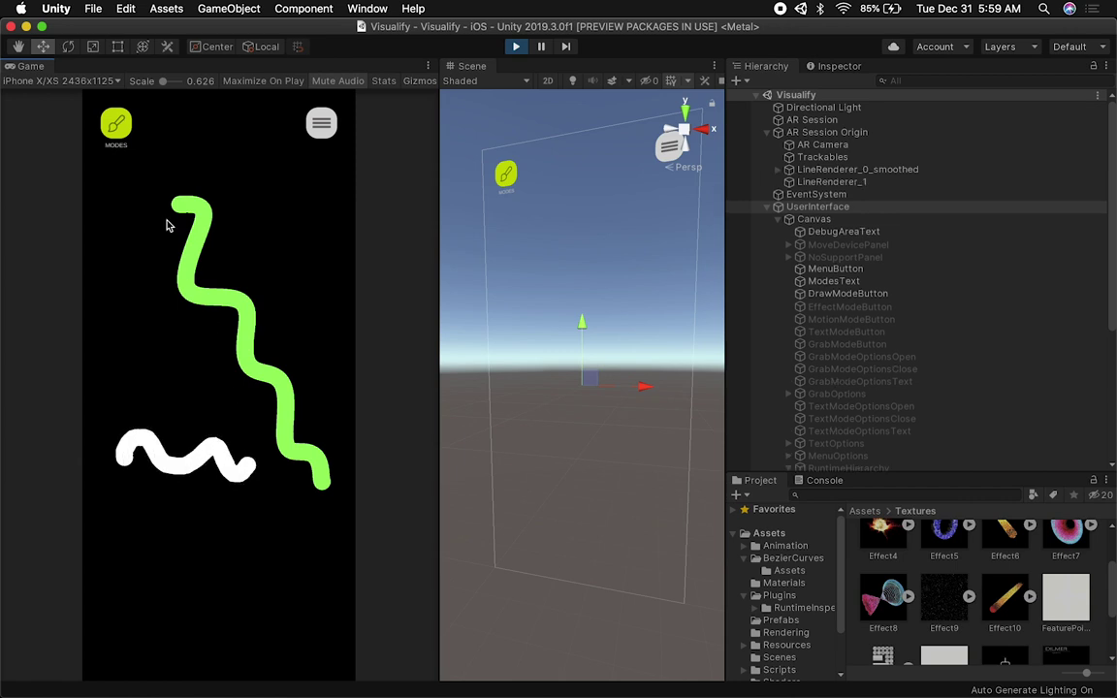
- Switch to grab mode, move both wavy lines slightly upward, and select the short one
left_click(114, 135)
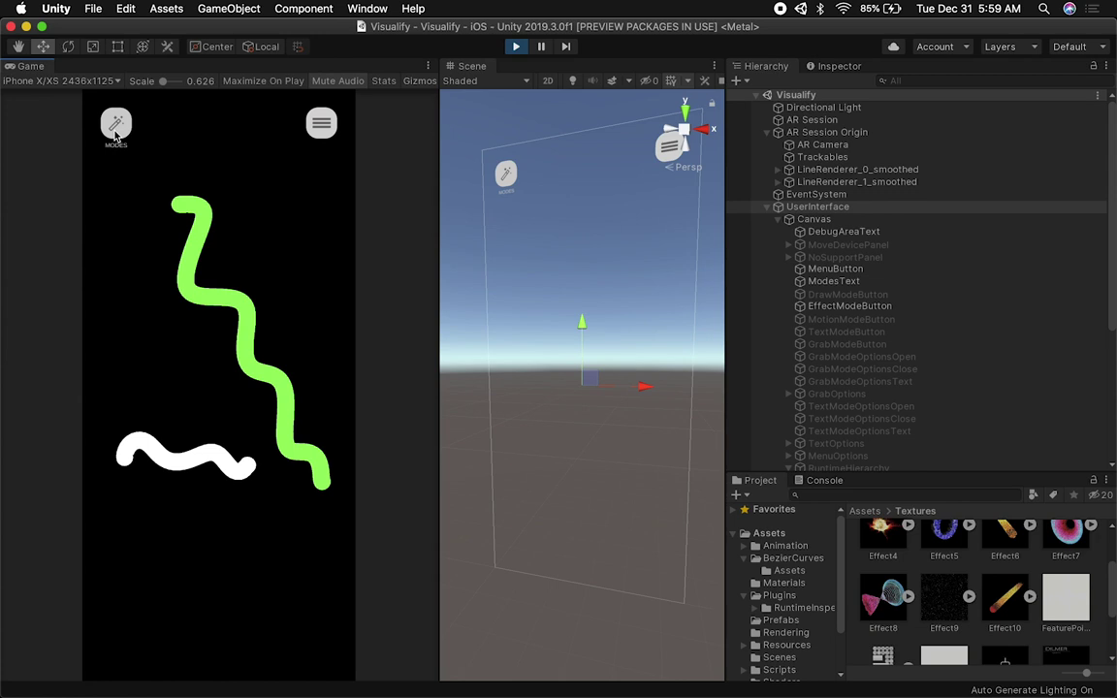
left_click(114, 136)
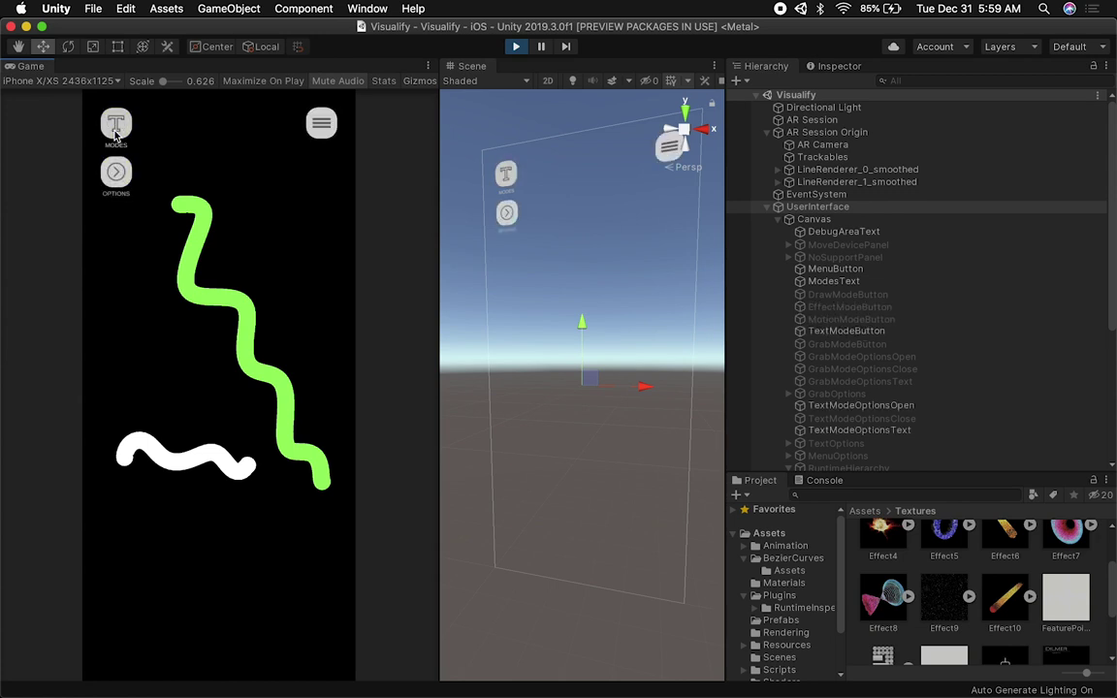
mouse_move(205, 461)
left_mouse_down()
mouse_move(206, 543)
mouse_move(187, 393)
mouse_move(187, 404)
left_mouse_up()
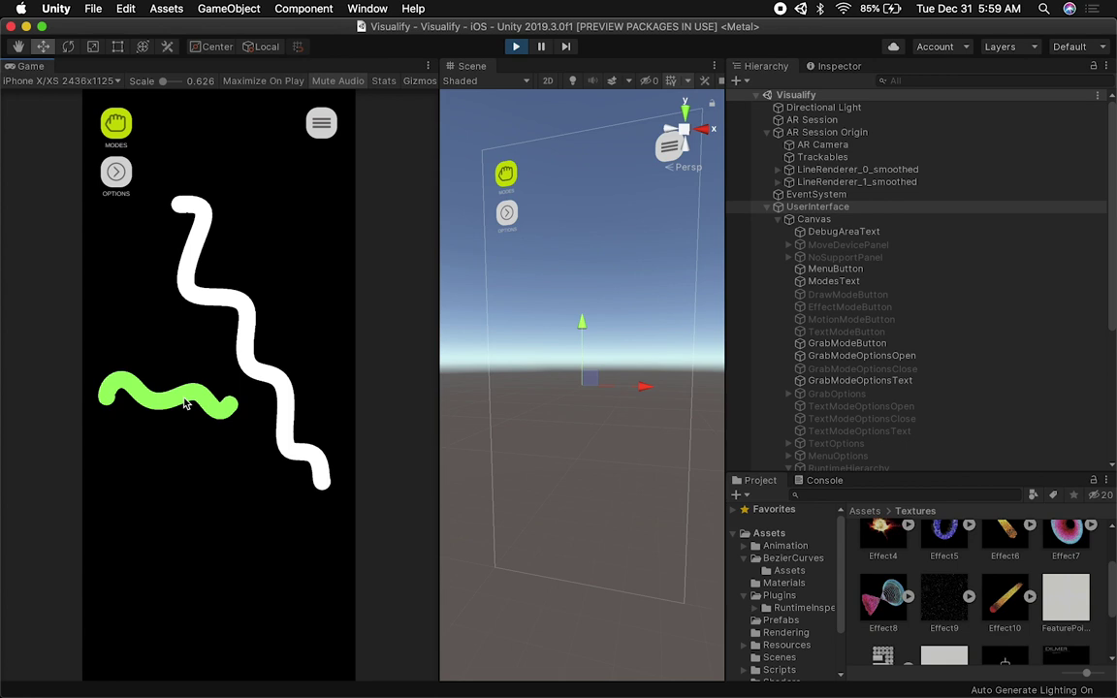
left_click_drag(214, 324, 227, 300)
left_click(190, 393)
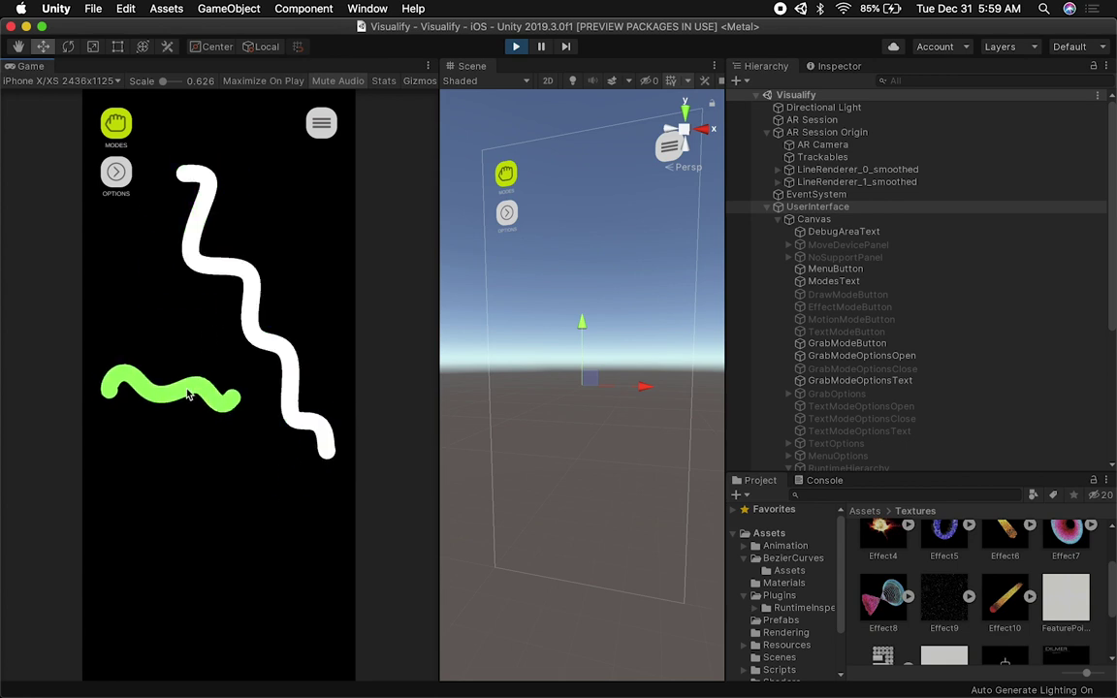
- Open the grab mode options, examine the OuterArea object under GrabOptions, and close the options by using that outer area
left_click(120, 172)
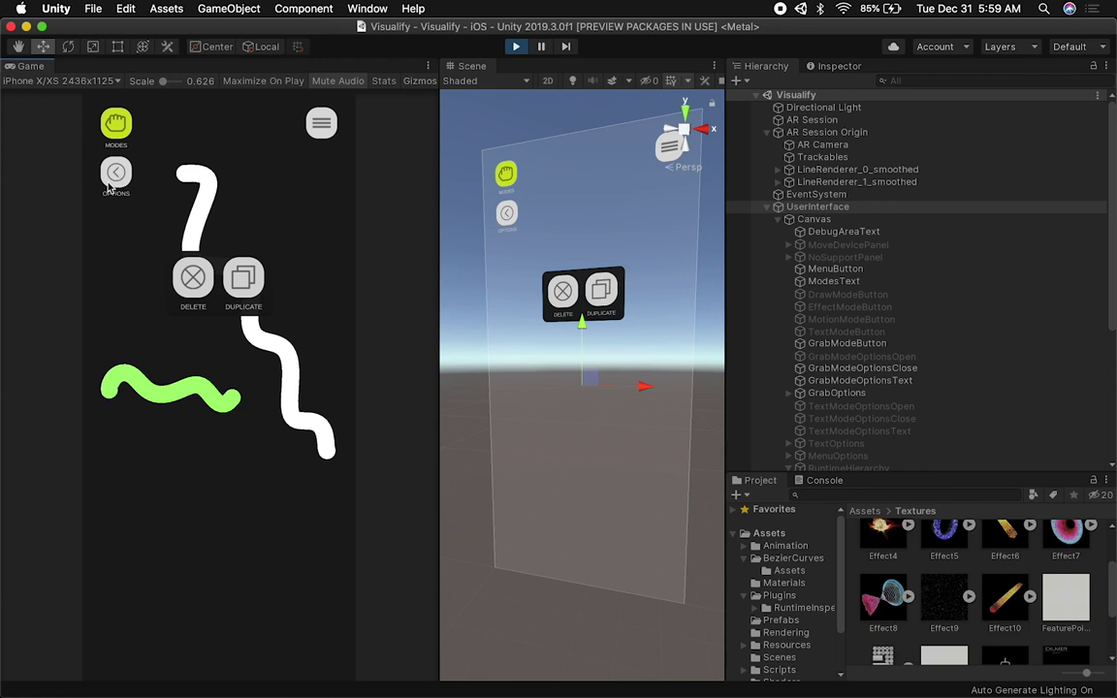
left_click(116, 175)
scroll(915, 374, "down", 2)
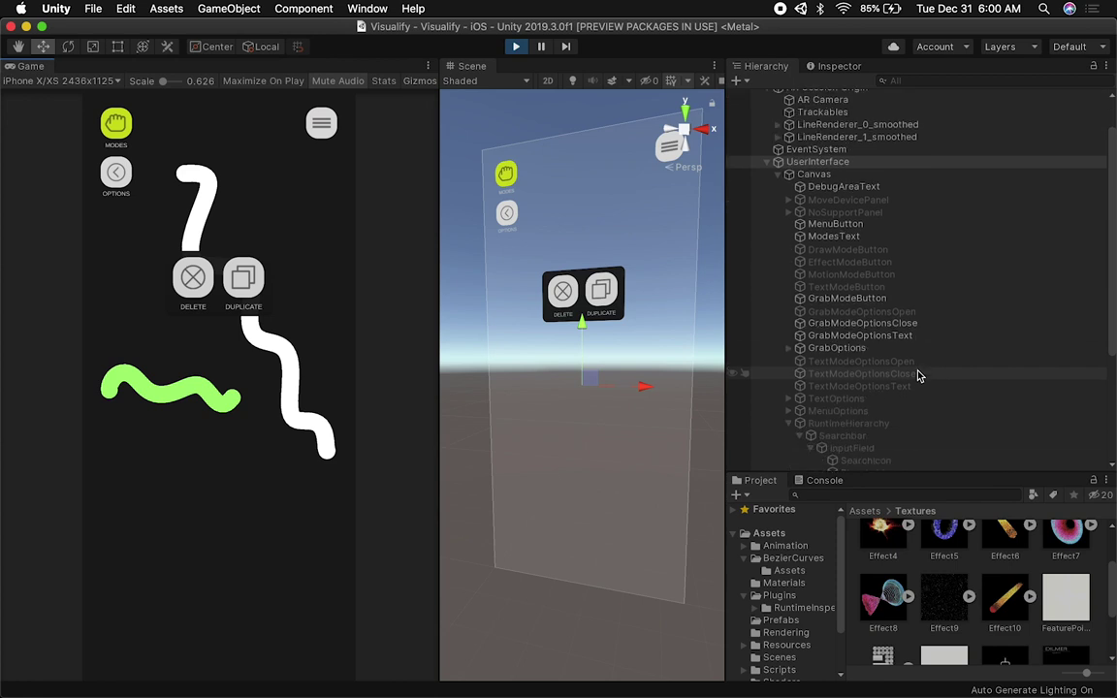
left_click(838, 349)
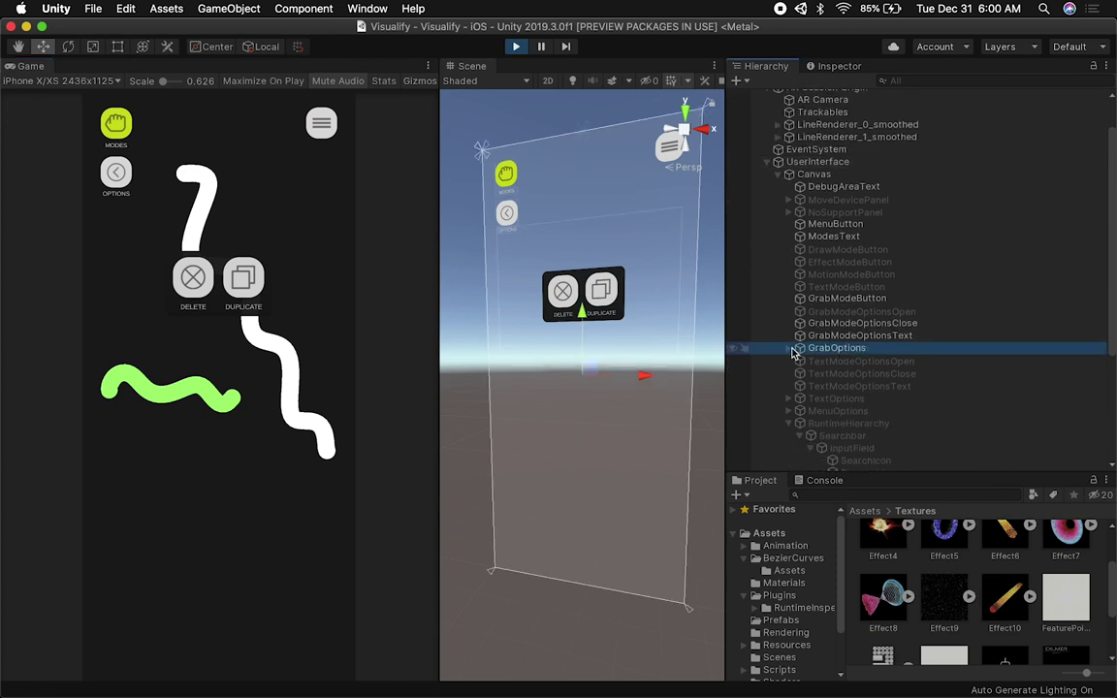
left_click(789, 348)
left_click(812, 361)
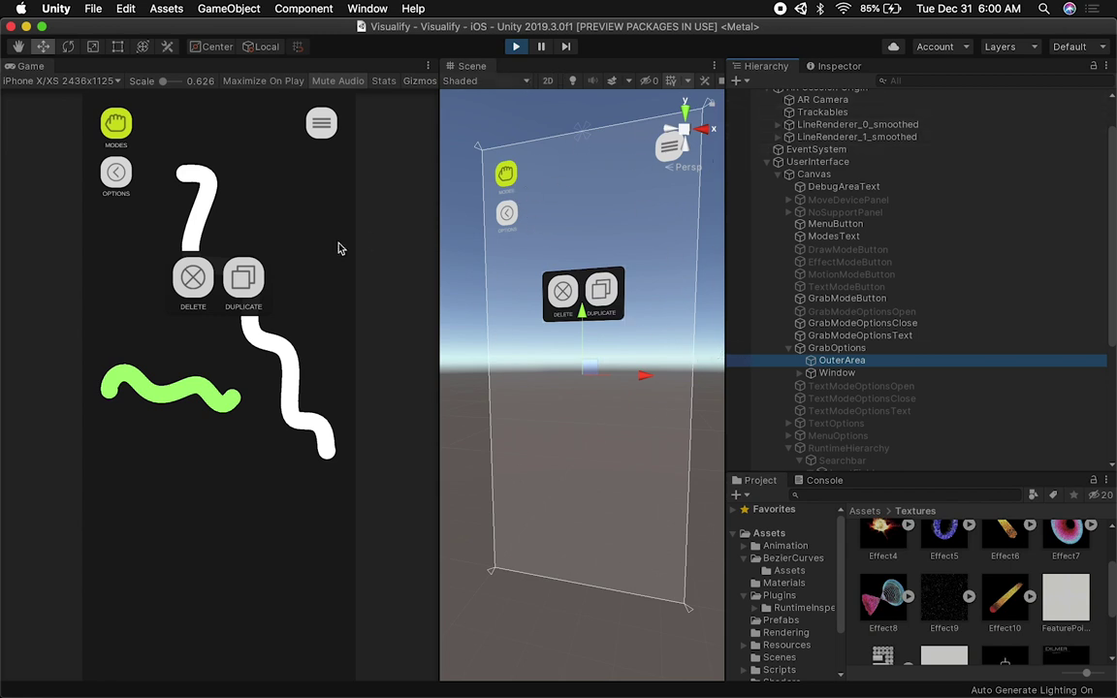
left_click(304, 227)
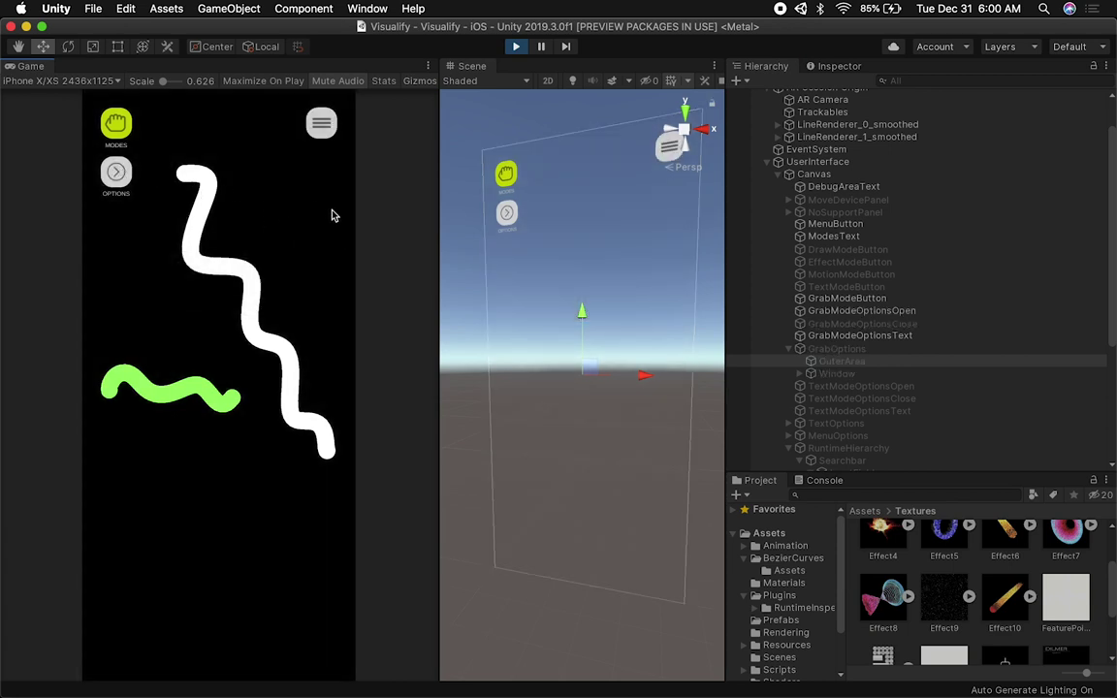
- Reopen the grab mode options and frame the GrabOptions Window object up close in the 2D Scene view with the Rect tool
left_click(116, 172)
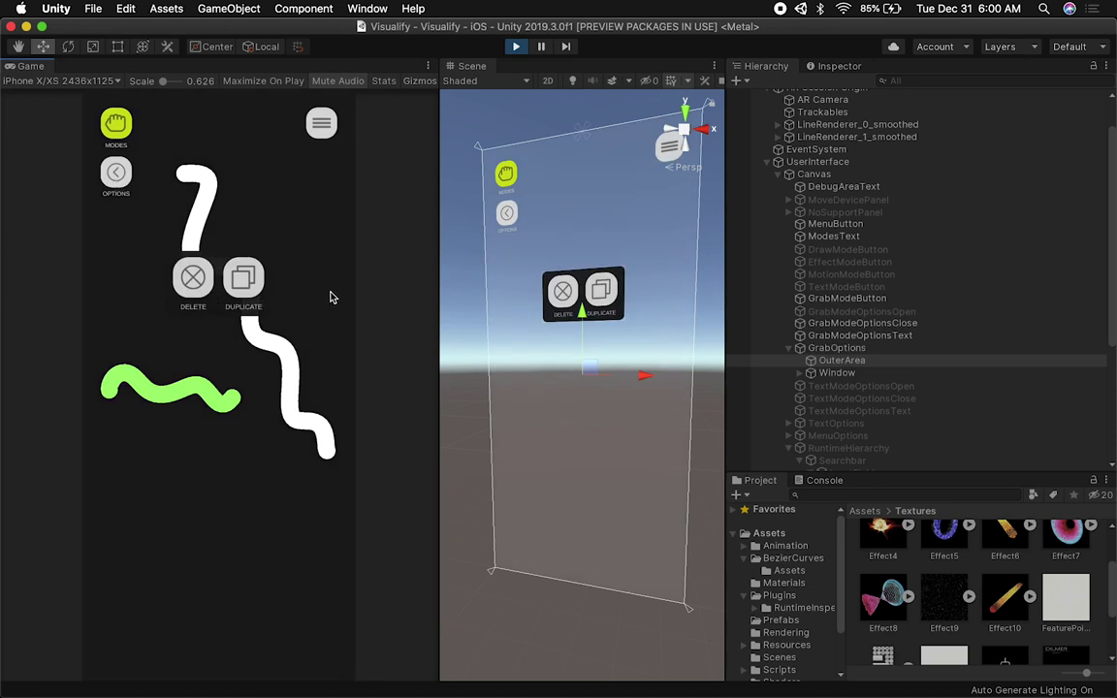
left_click(820, 373)
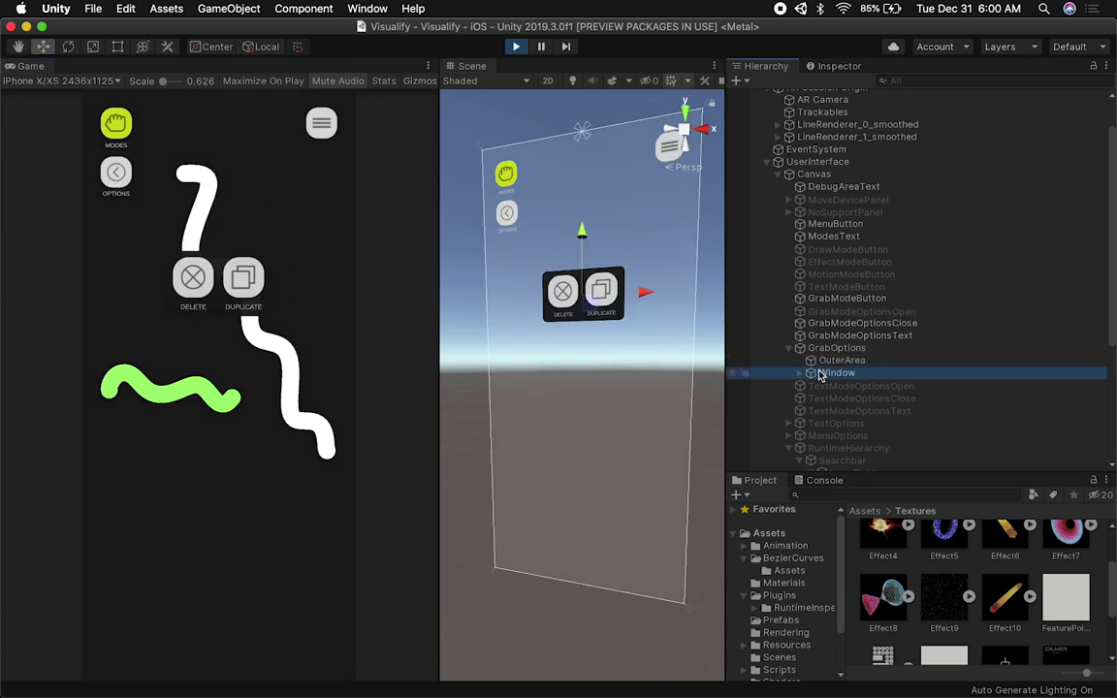
key("t")
key("2")
key("f")
scroll(594, 302, "up", 4)
key("q")
left_click_drag(582, 489, 563, 488)
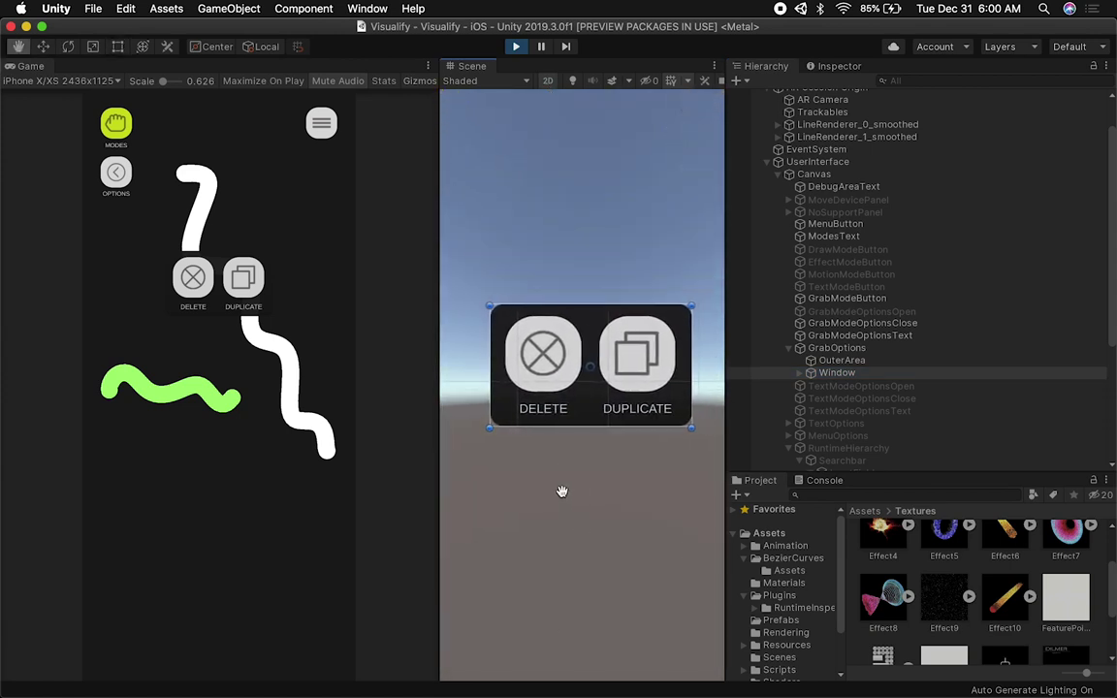
key("t")
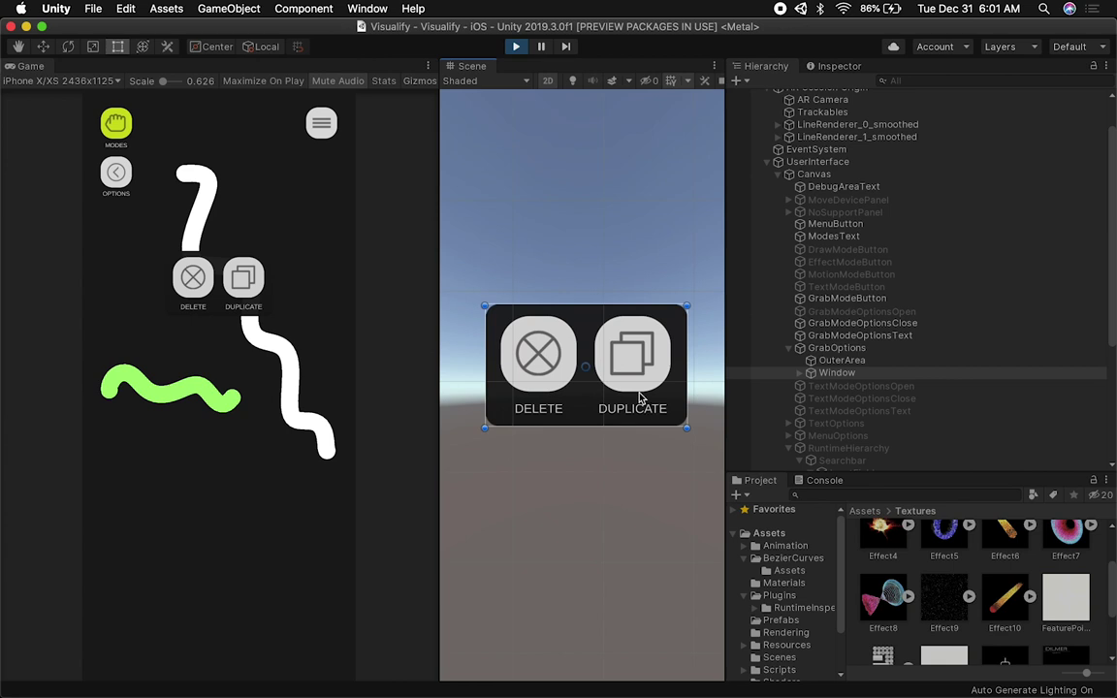
- Select DeleteButton under Window, dock the Inspector beside the Project panel, and expand the button's Image component
left_click(810, 372)
left_click(855, 387)
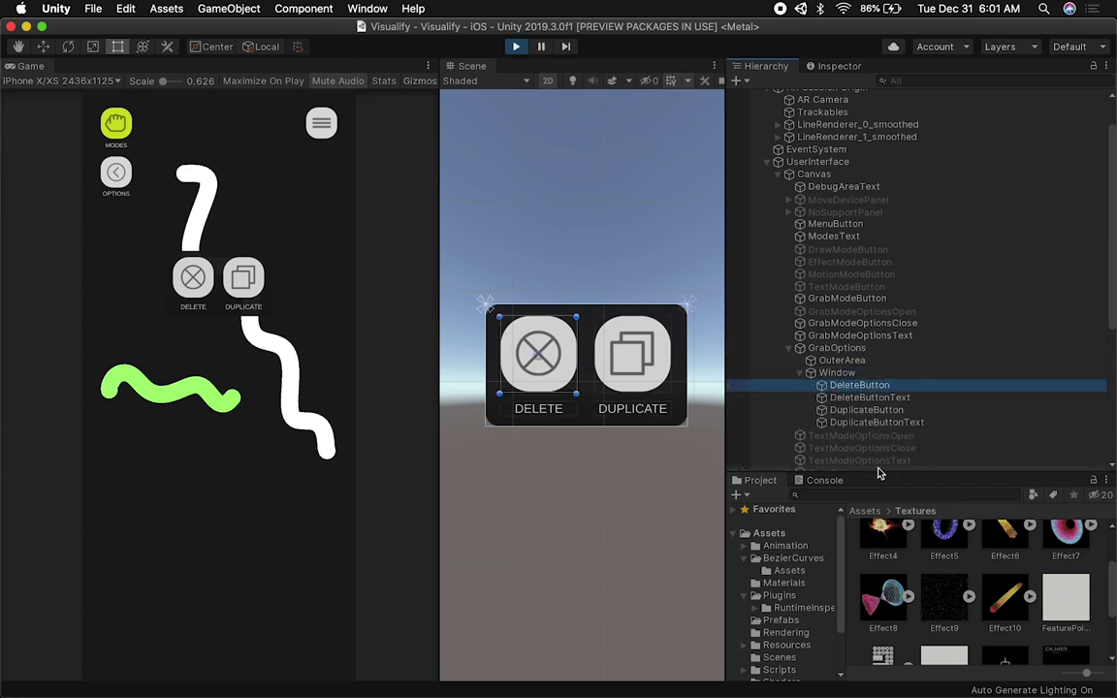
left_click_drag(880, 472, 872, 378)
scroll(869, 239, "down", 5)
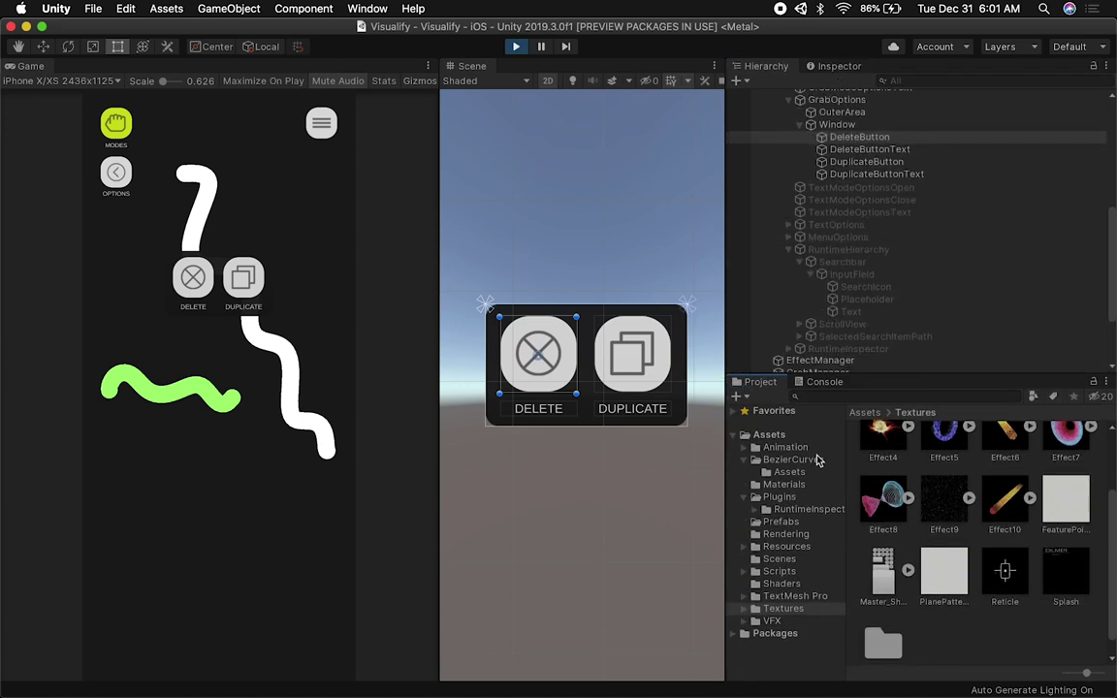
left_click_drag(839, 65, 956, 212)
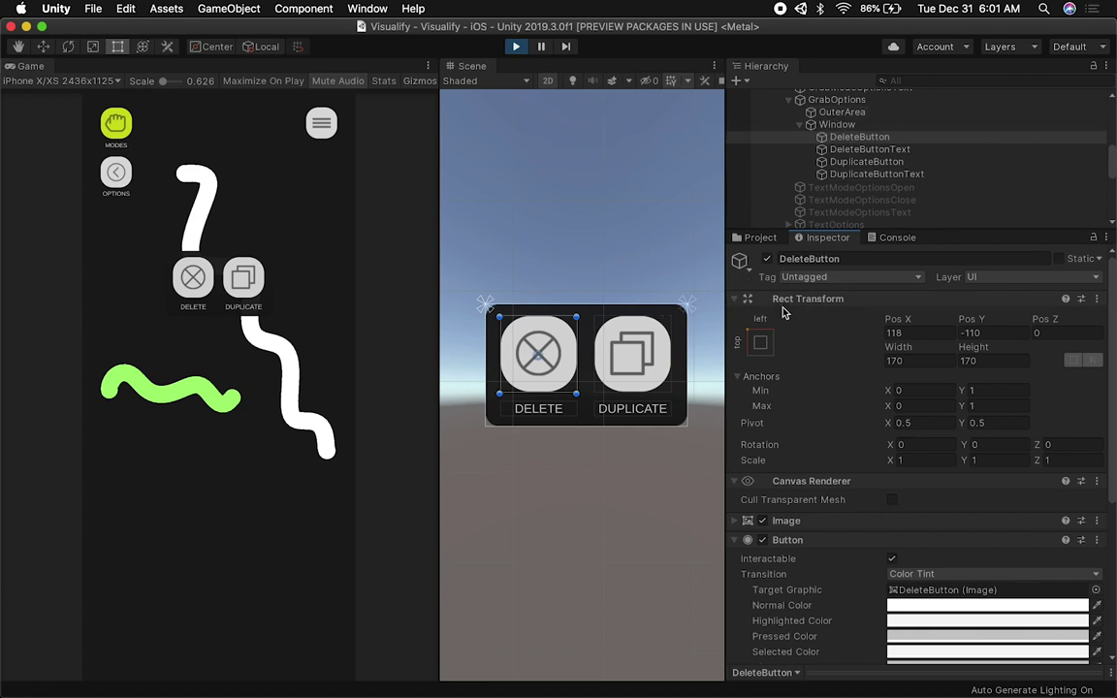
left_click(736, 300)
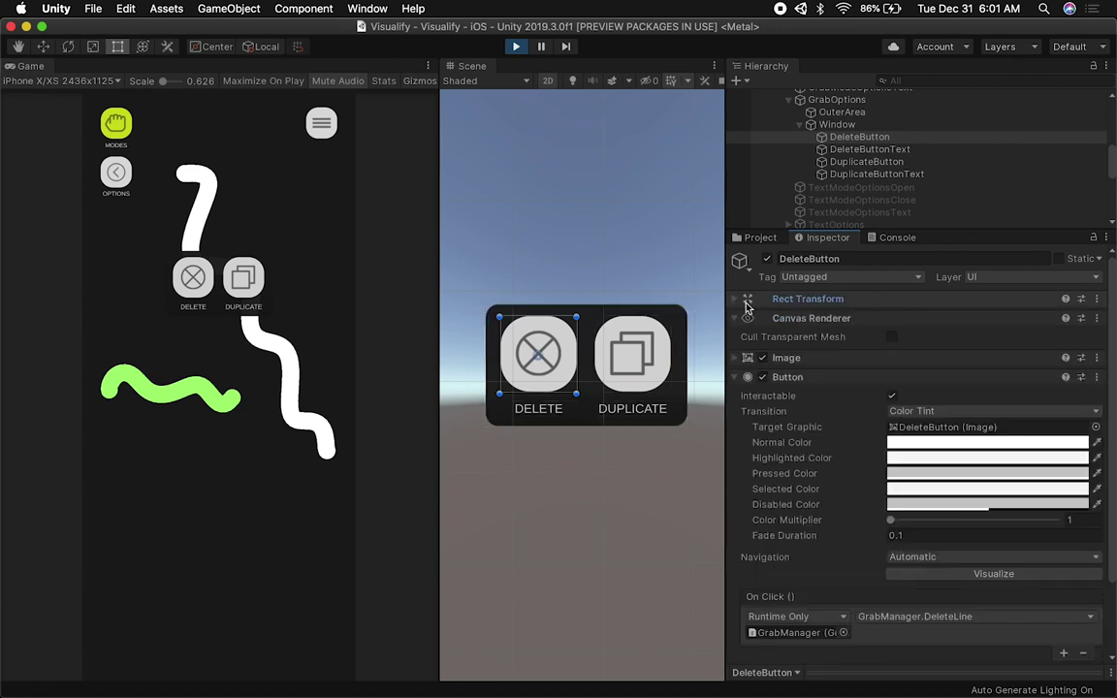
left_click(808, 359)
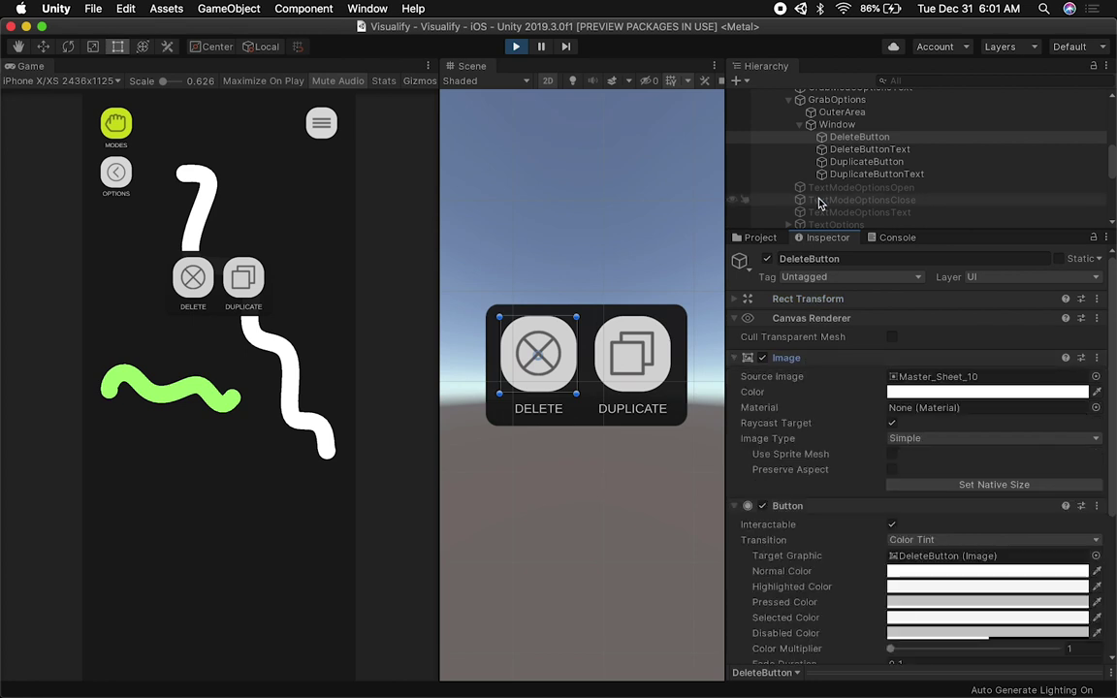
- Clear the DeleteButton's source image to see the effect, and undo the change
left_click(919, 376)
key("BackSpace")
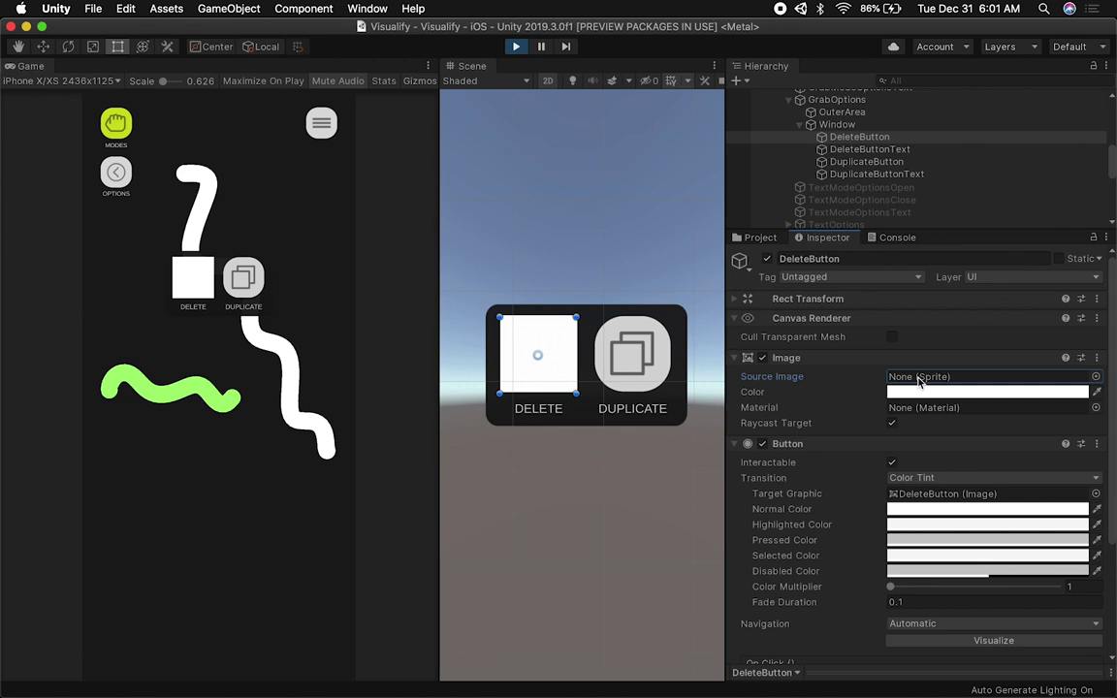
key("super+z")
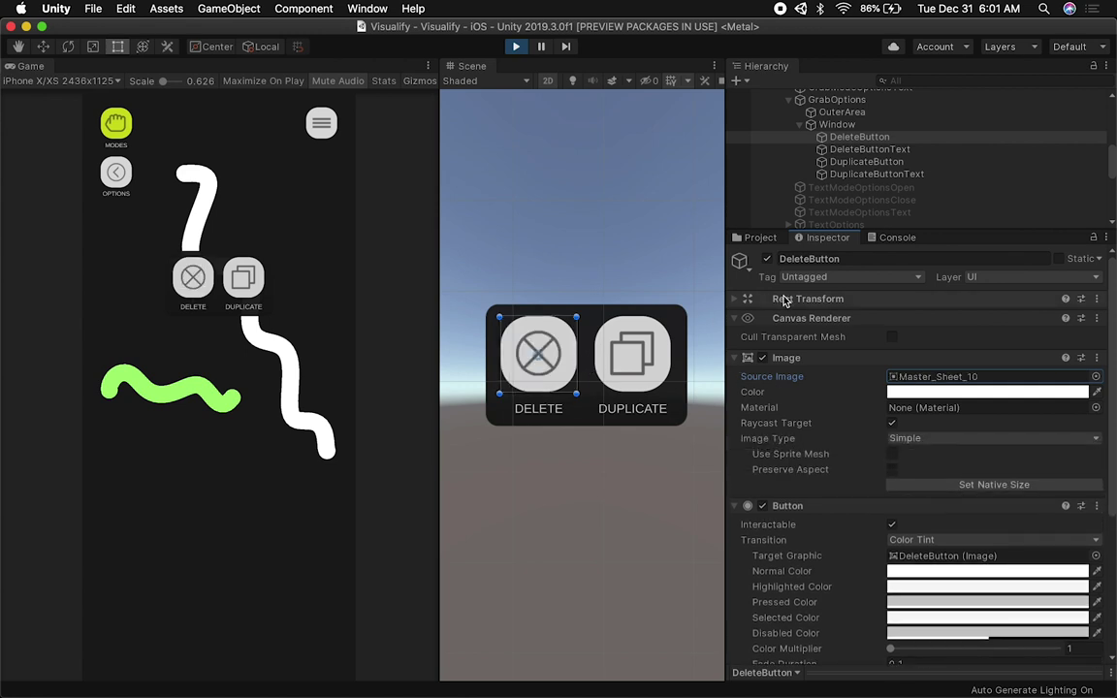
scroll(790, 359, "down", 3)
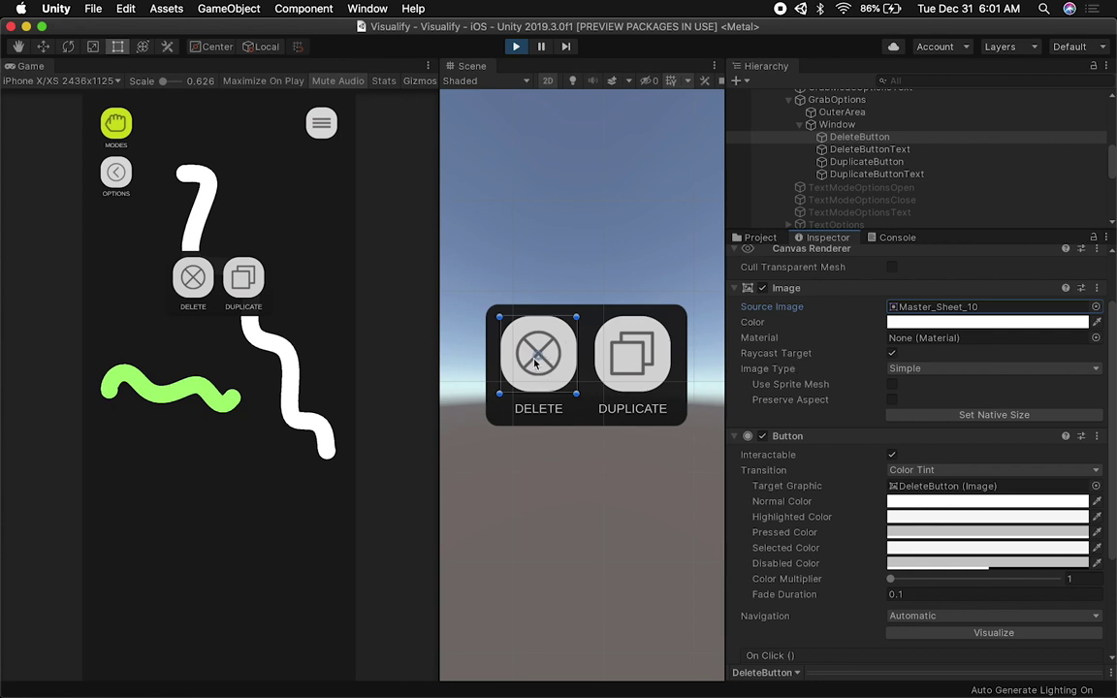
- Examine DeleteButton's Image and Button components and locate the GrabManager object that its On Click event references
scroll(867, 392, "down", 5)
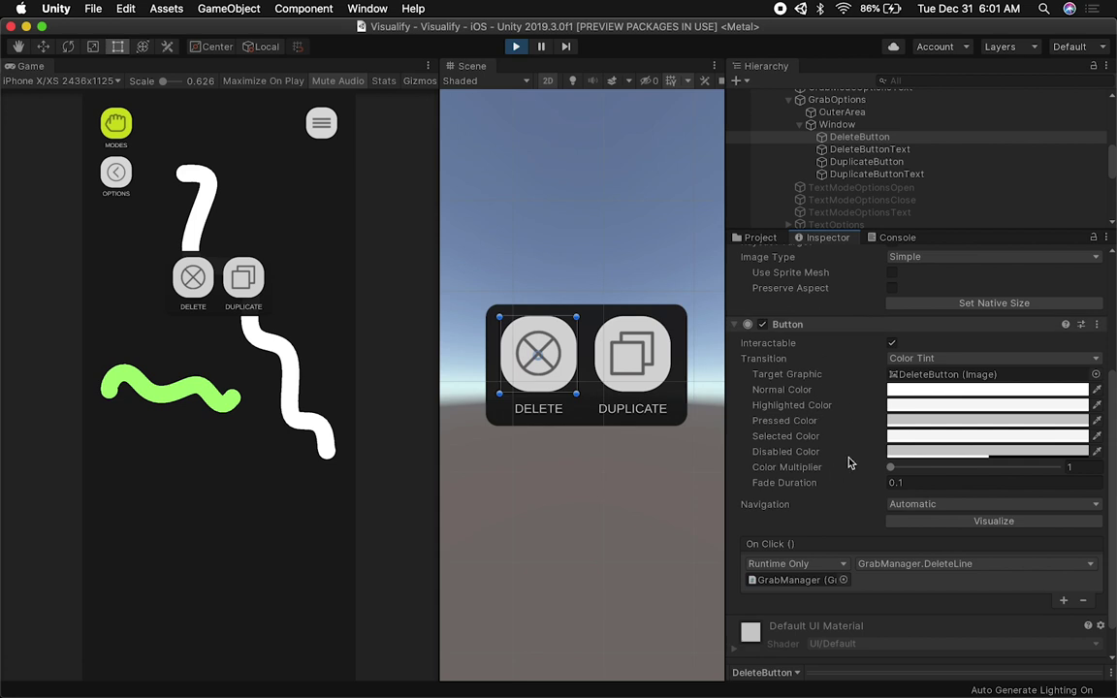
scroll(848, 463, "down", 2)
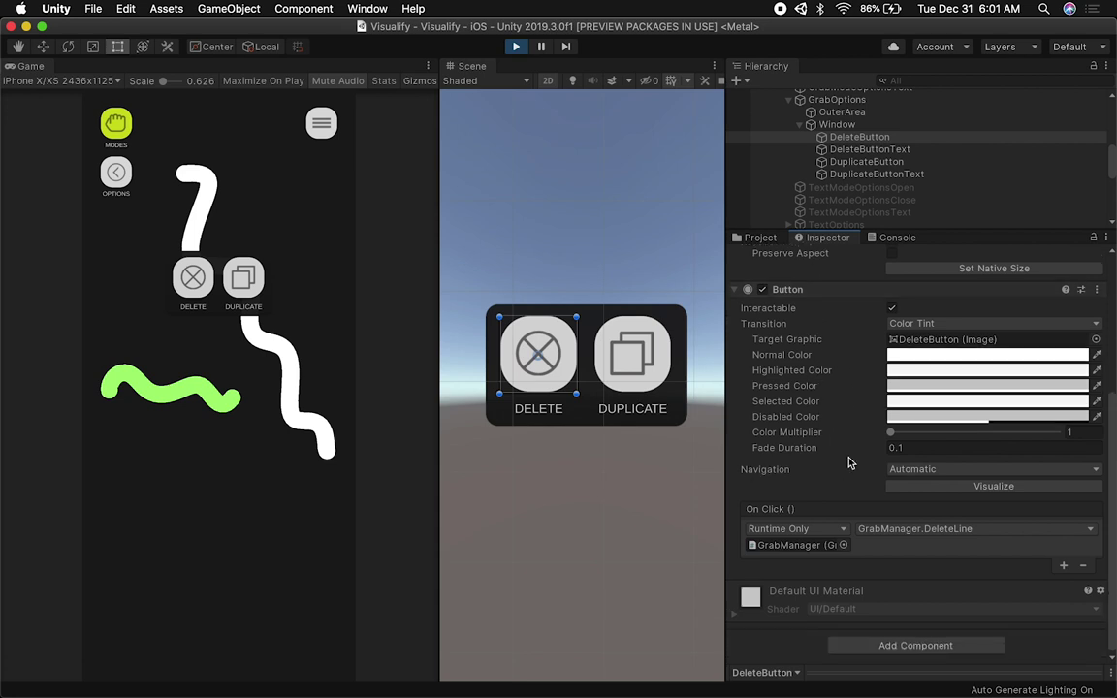
left_click(763, 545)
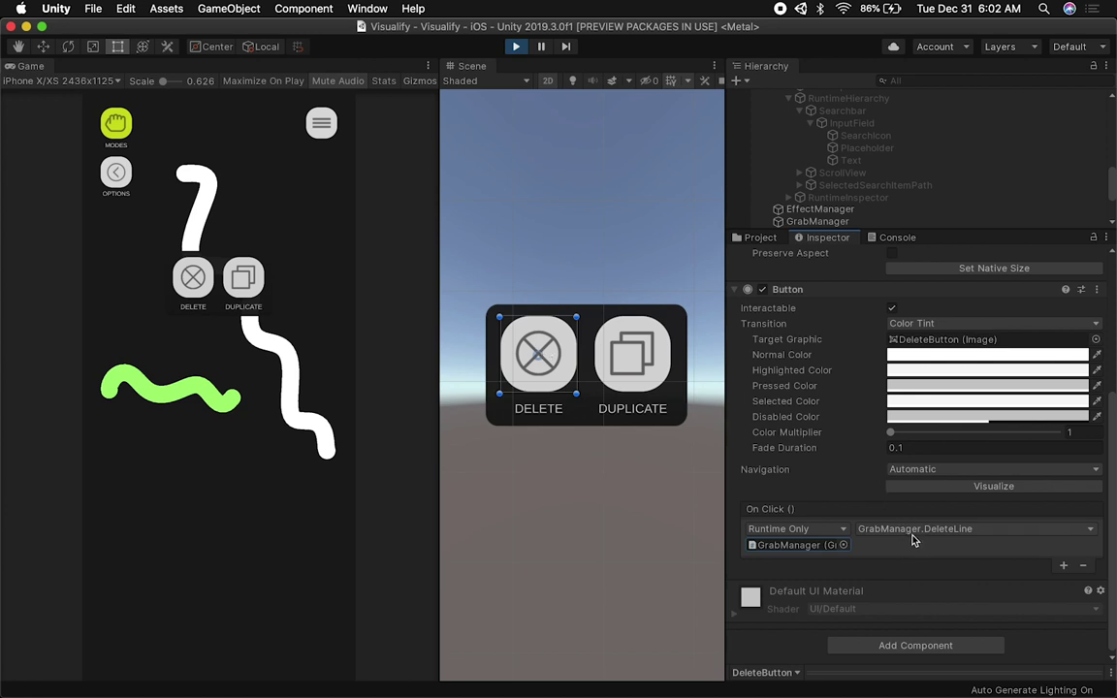
scroll(842, 392, "up", 5)
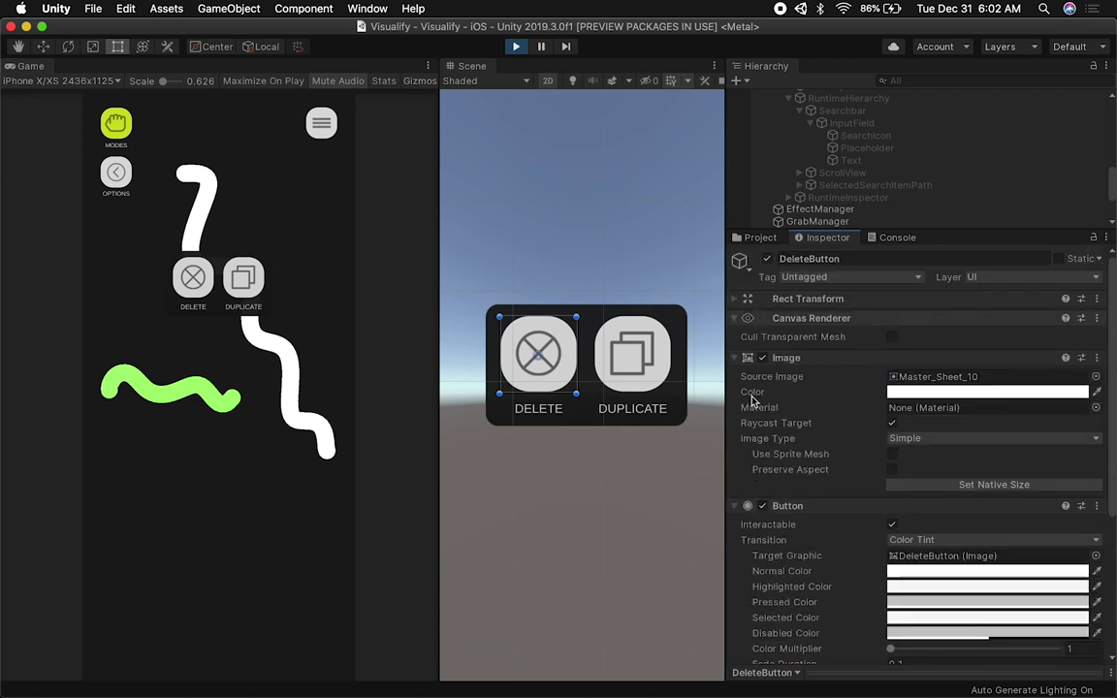
scroll(796, 469, "down", 5)
scroll(840, 197, "up", 4)
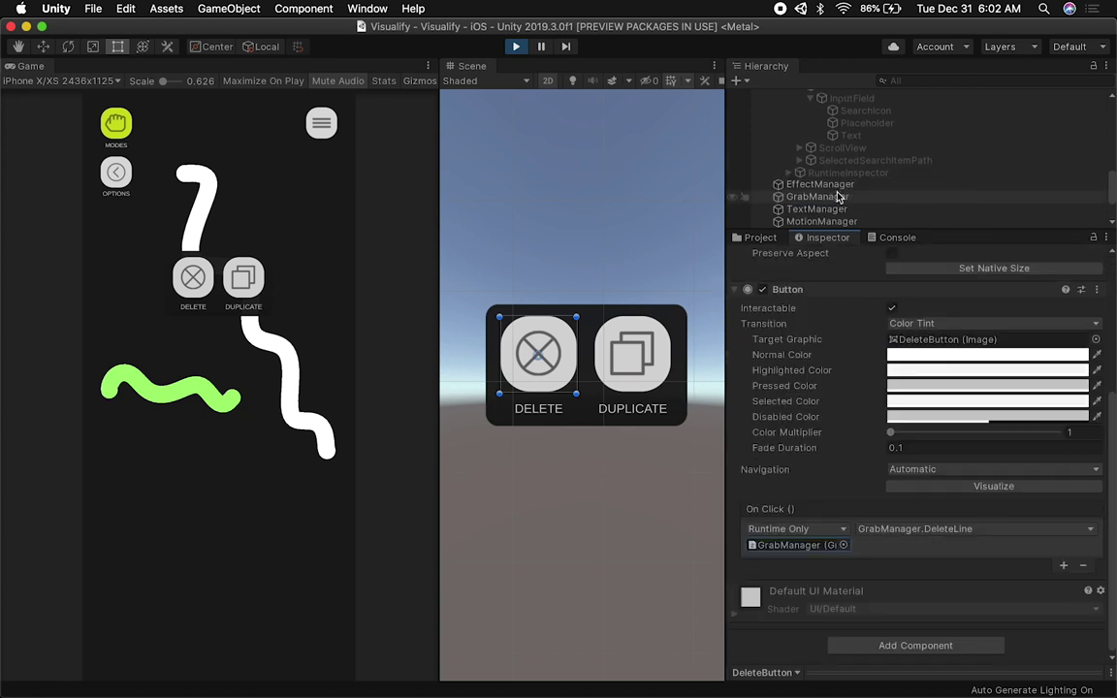
- Examine DuplicateButton's On Click event and the Event Trigger on the OuterArea object under GrabOptions
scroll(839, 193, "up", 3)
left_click(846, 149)
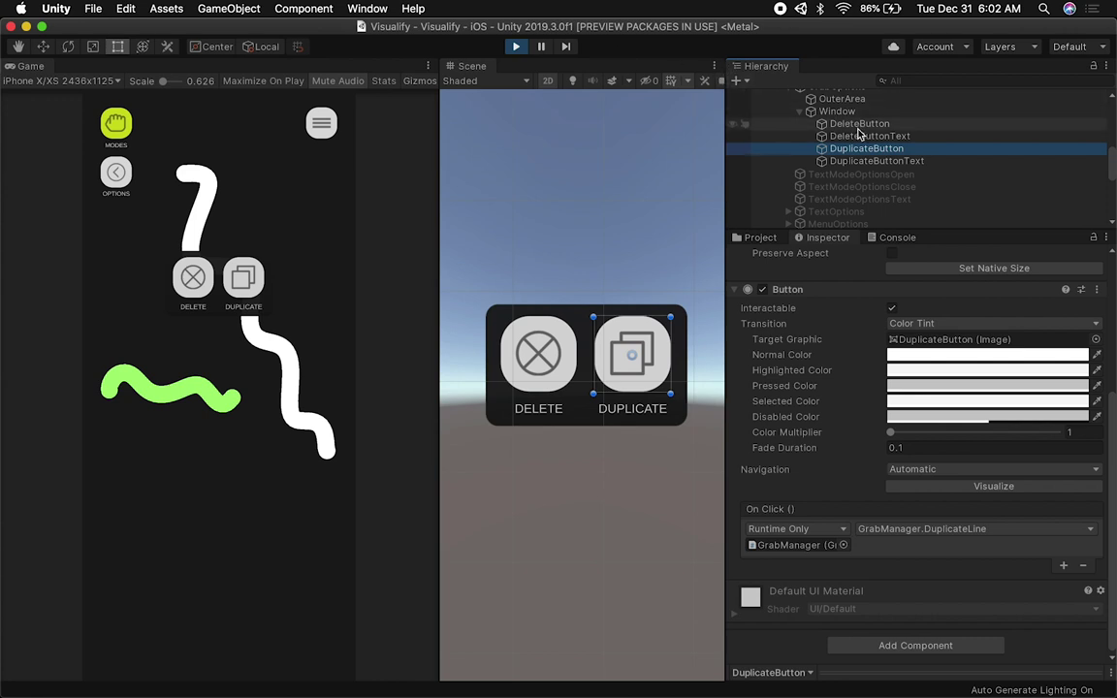
left_click(841, 98)
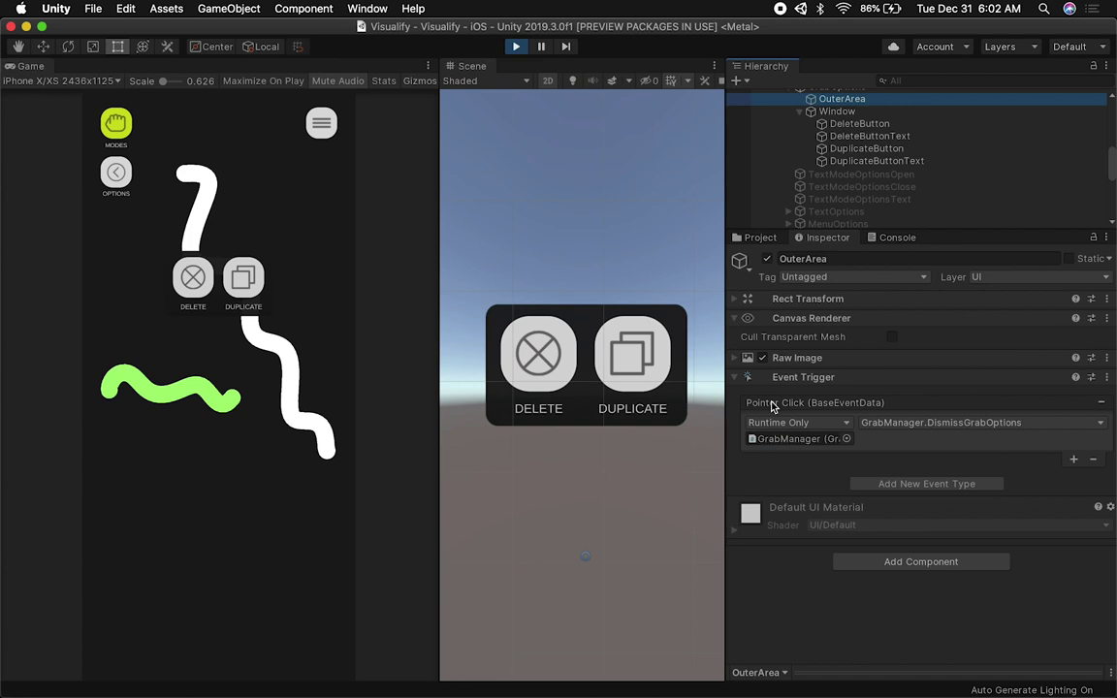
- Expand OuterArea's Raw Image, try a color alpha of 0 to see the effect, and restore the alpha to 11
left_click(800, 358)
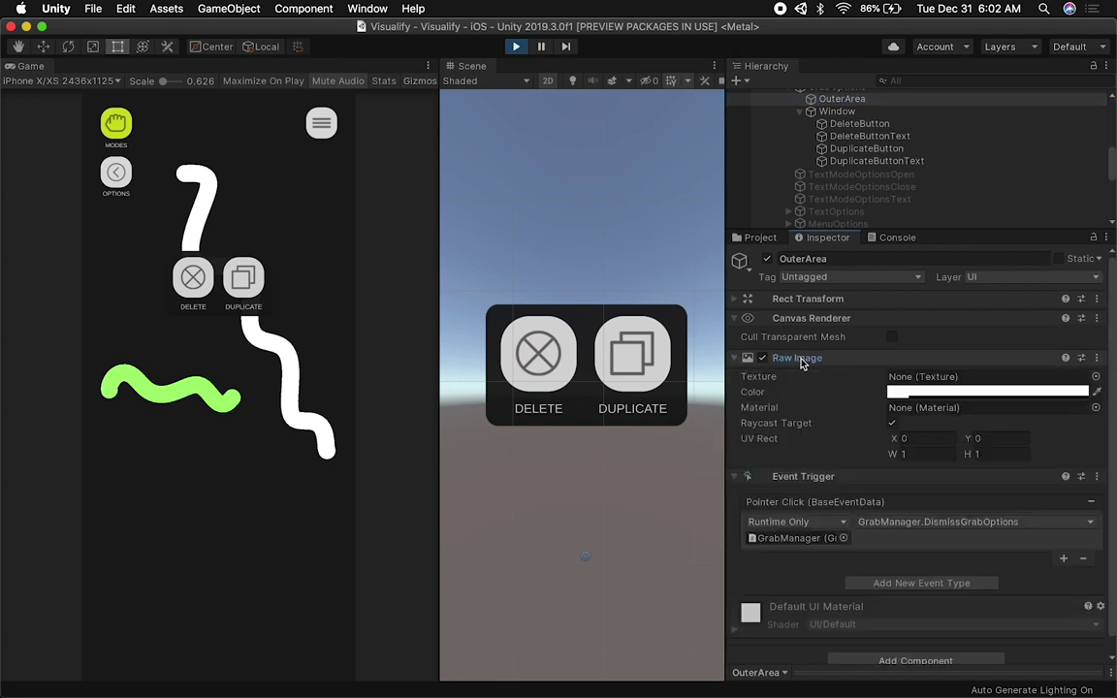
left_click(910, 393)
left_click_drag(387, 456, 342, 455)
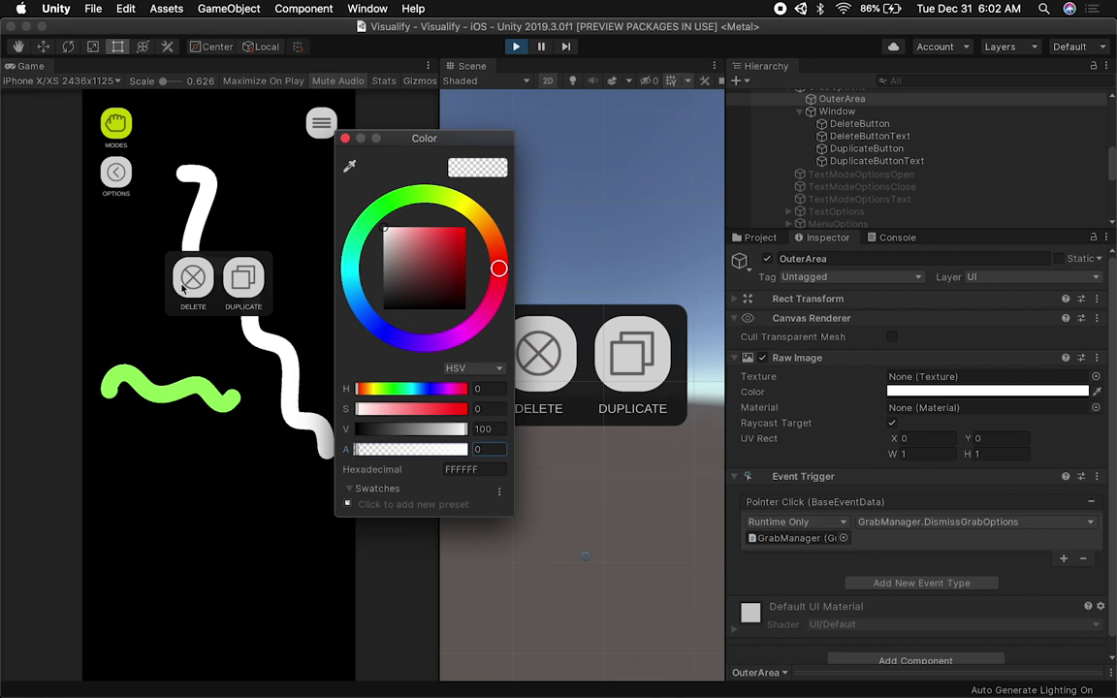
type("11")
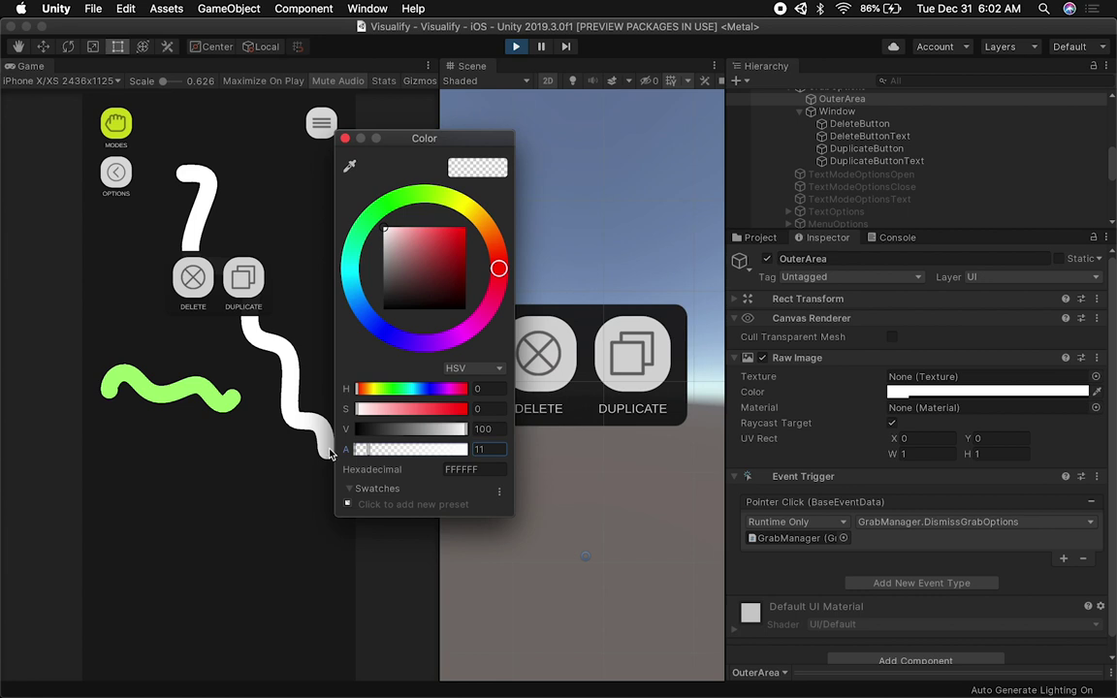
left_click(346, 139)
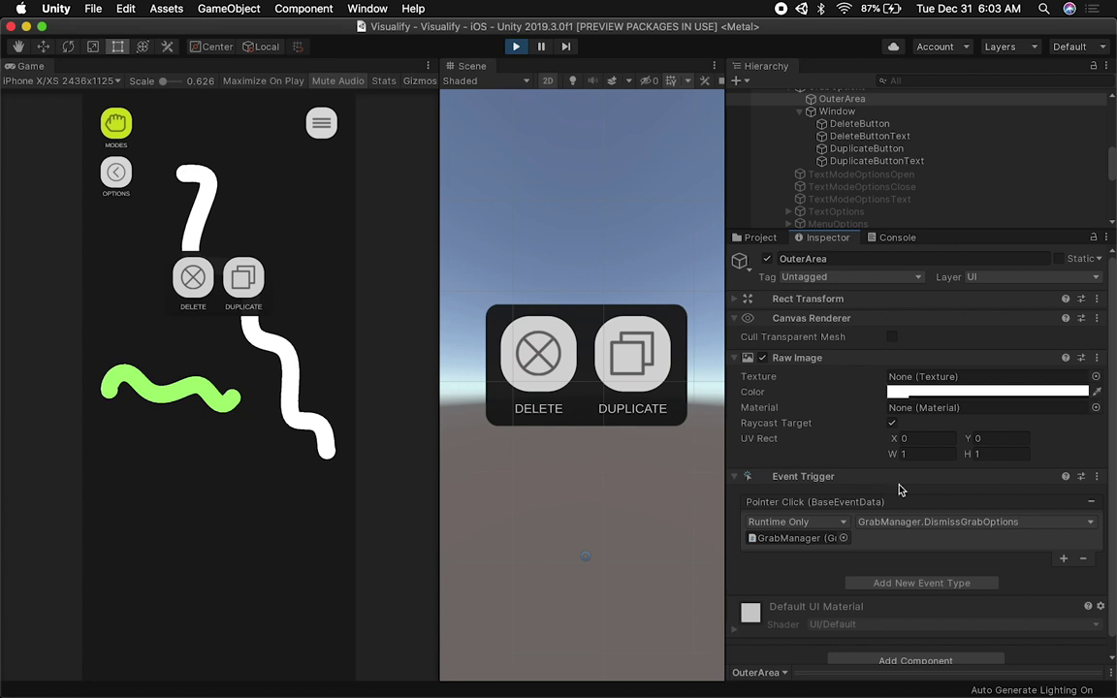
- Examine OuterArea's Event Trigger, dismiss the grab options by using the outer area, and review the GrabOptions and manager objects in the hierarchy
scroll(899, 491, "down", 1)
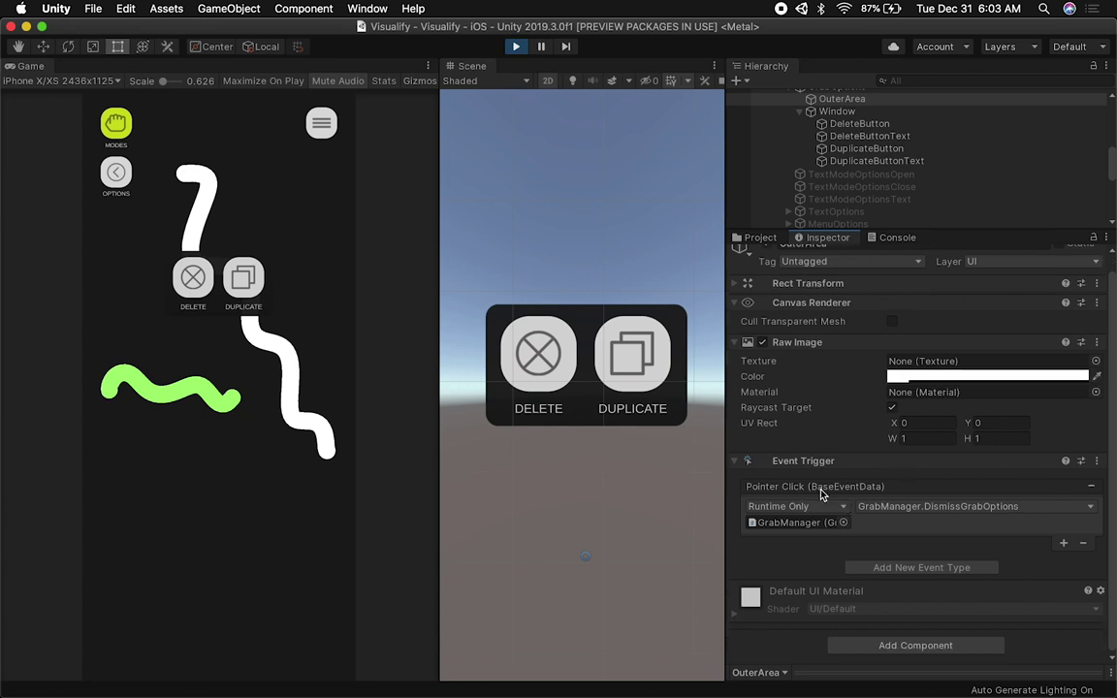
left_click(277, 209)
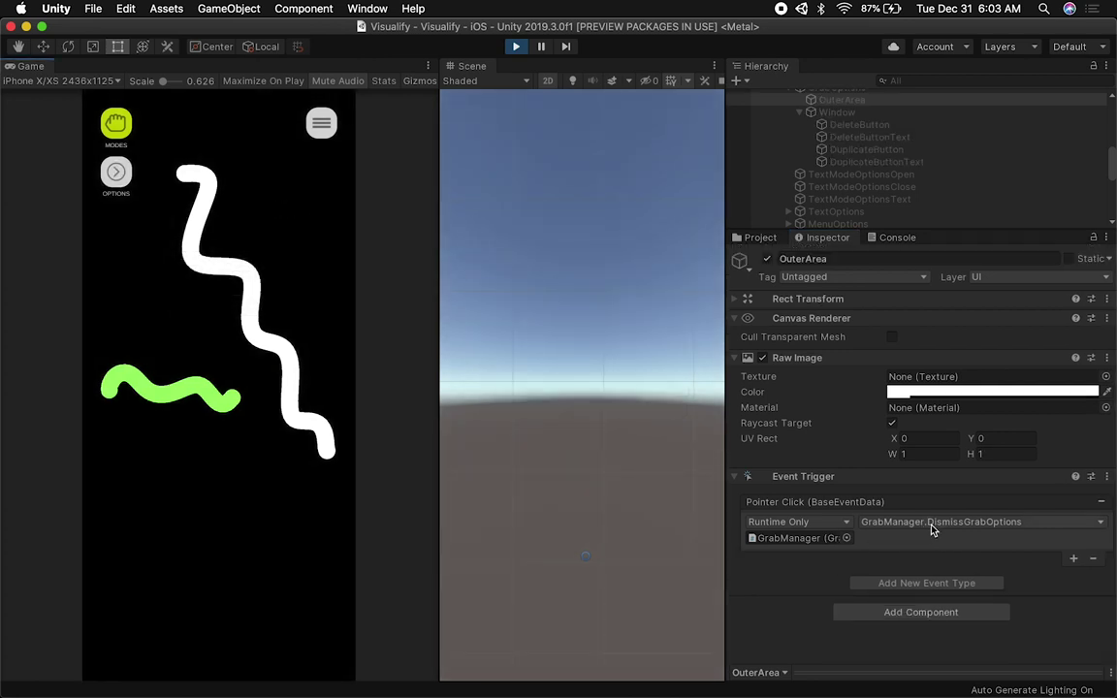
scroll(834, 150, "down", 3)
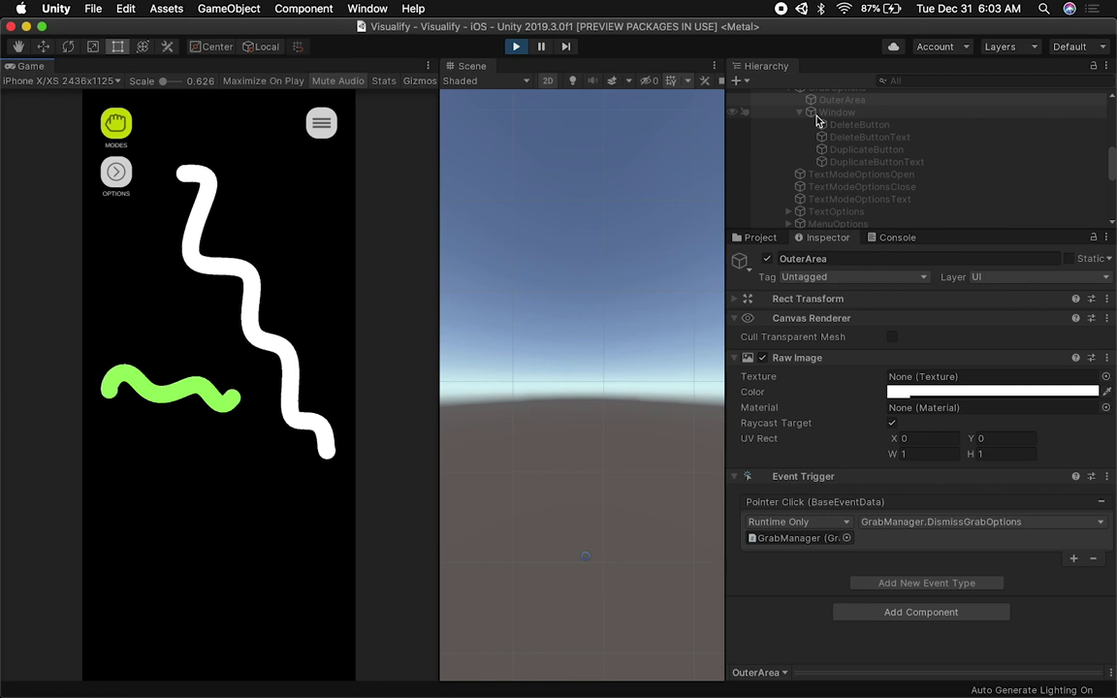
scroll(834, 150, "down", 8)
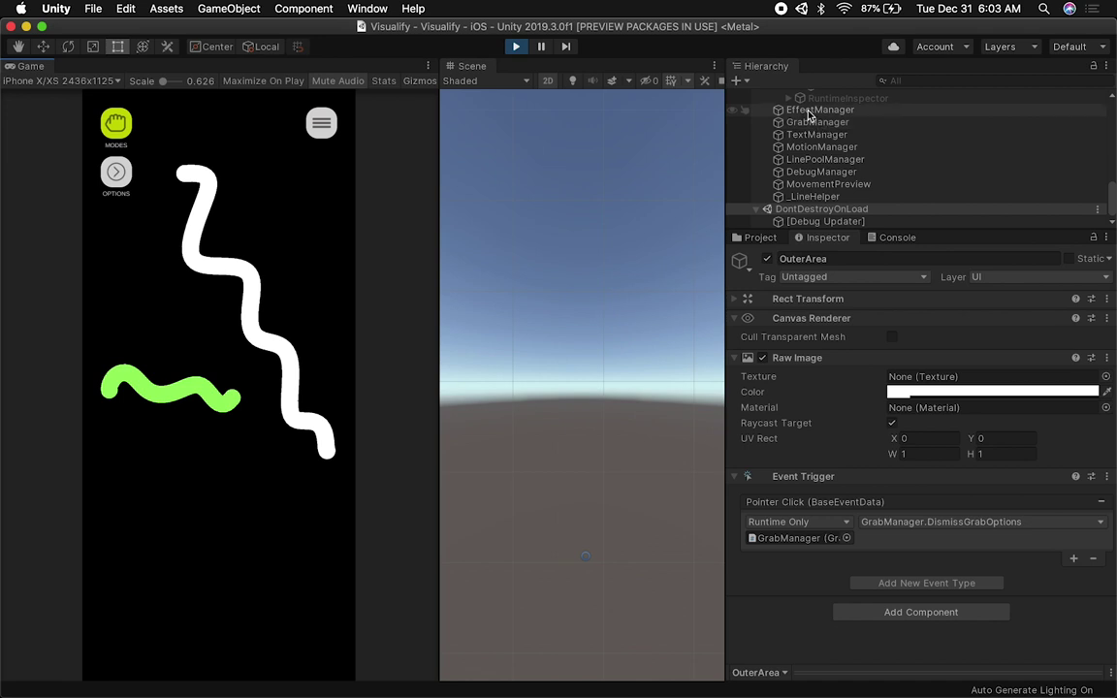
scroll(839, 150, "up", 5)
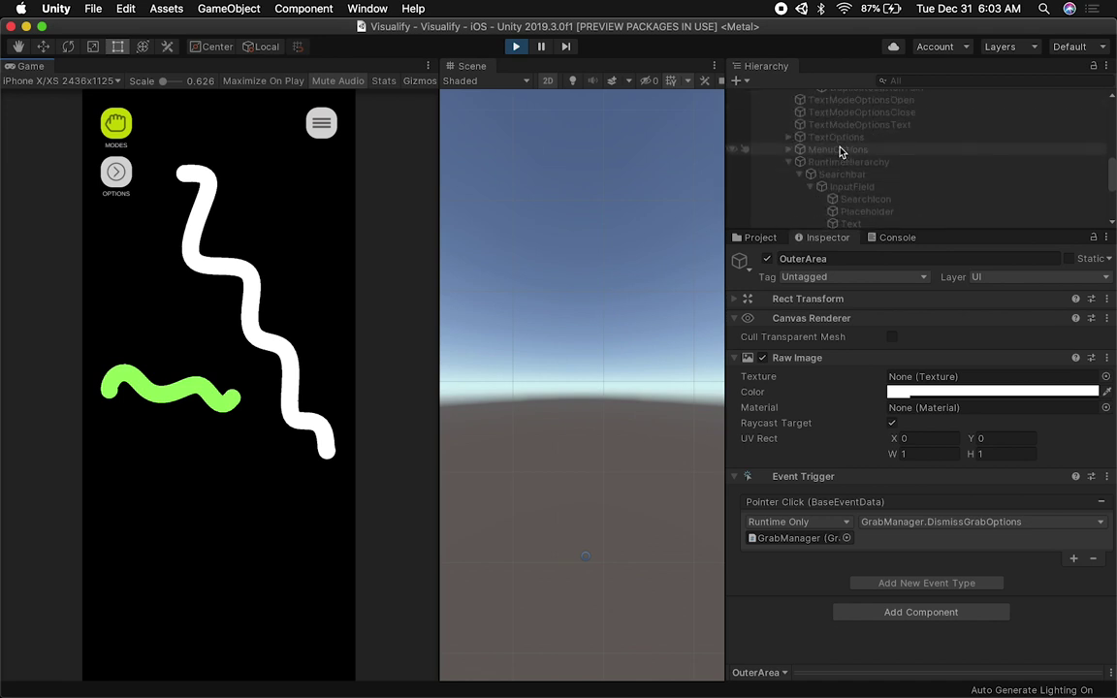
scroll(839, 150, "up", 2)
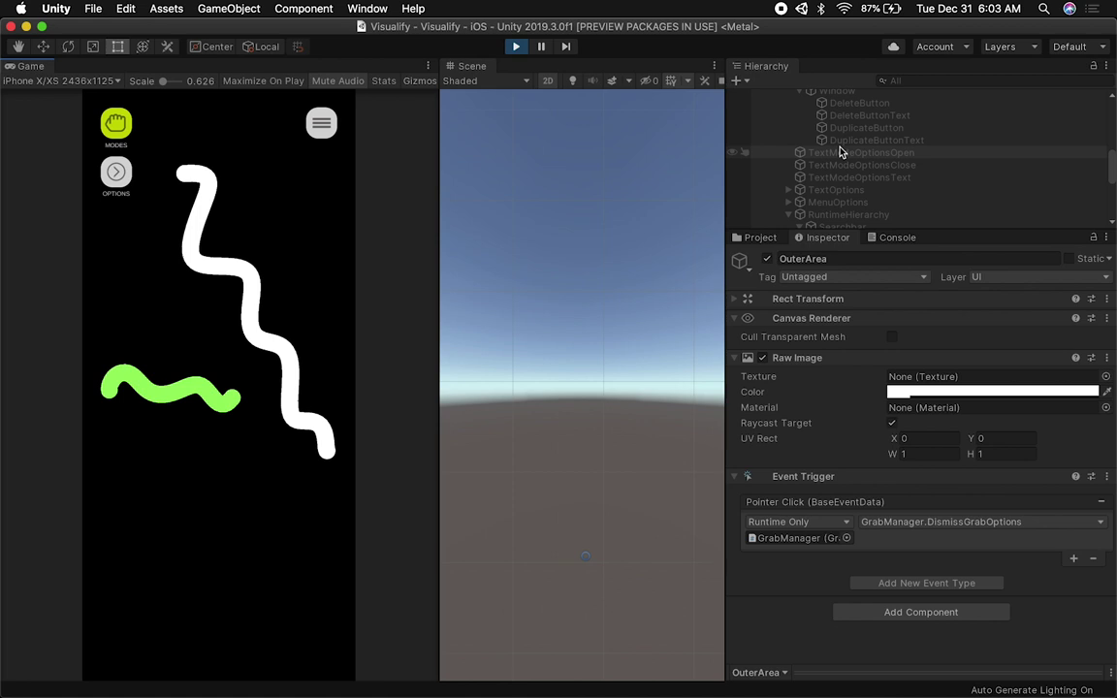
scroll(840, 152, "up", 2)
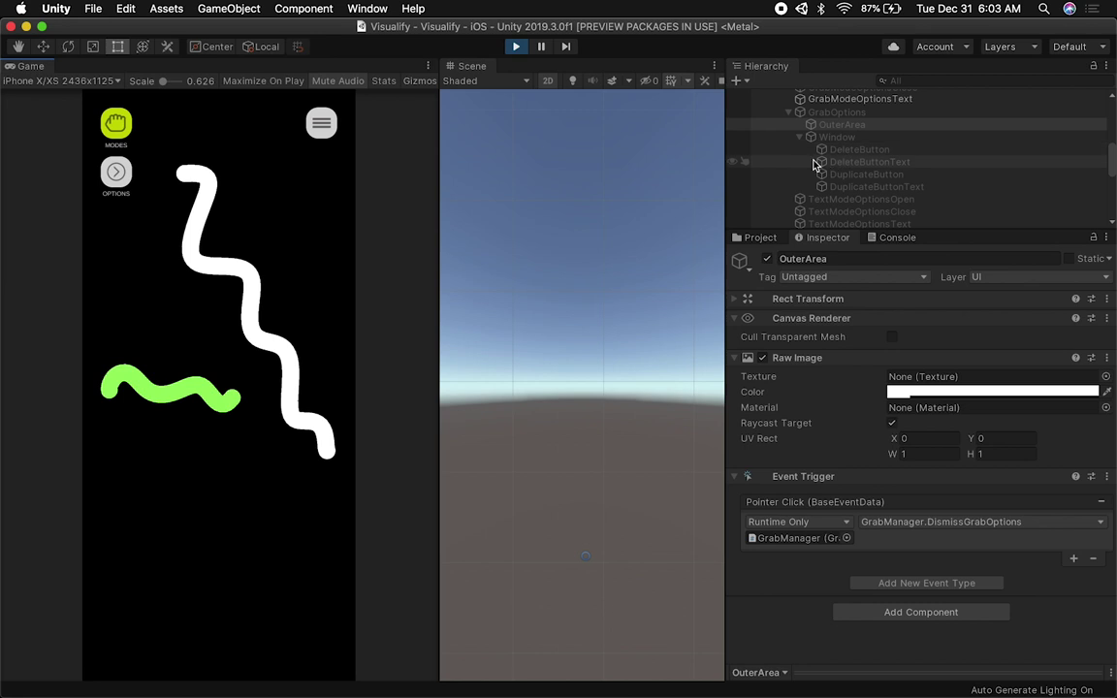
- Select the long drawn line in grab mode and duplicate it several times from the grab options
left_click(190, 177)
left_click(275, 231)
left_click(199, 240)
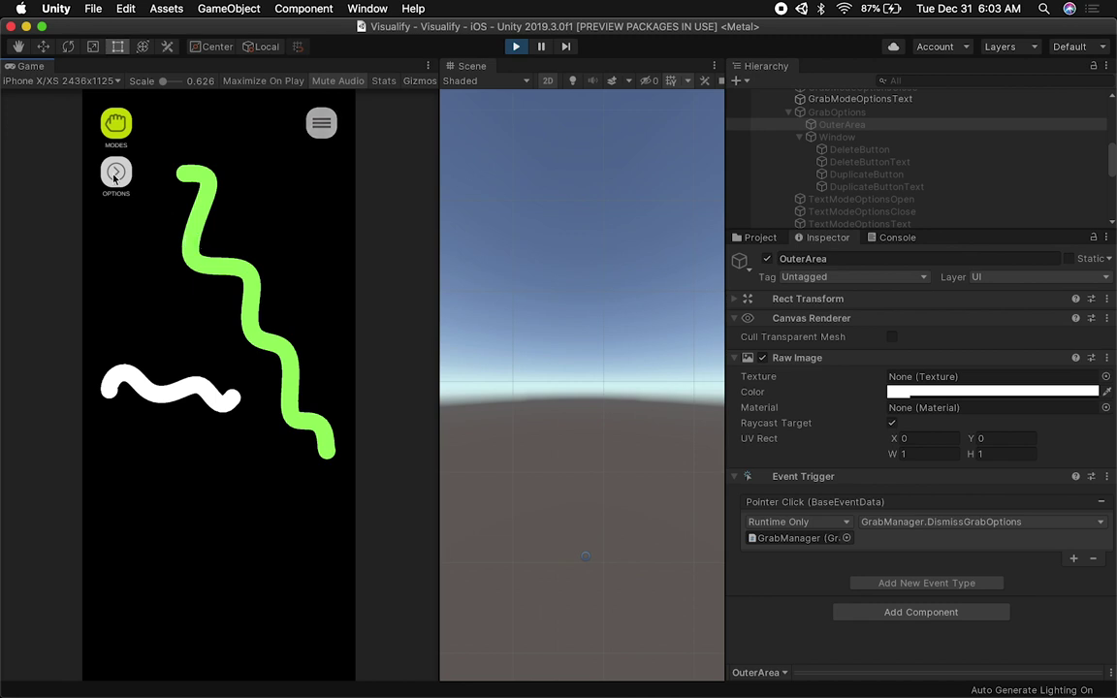
left_click(199, 242)
left_click(242, 278)
left_click(242, 278)
left_click(241, 278)
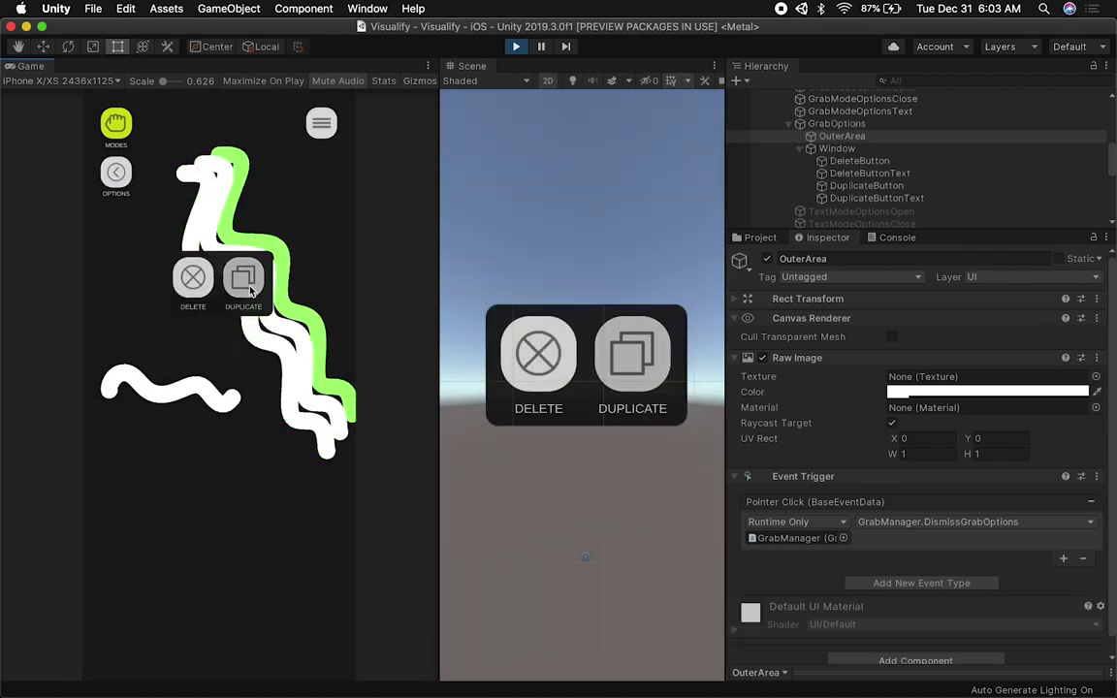
left_click(241, 278)
left_click(241, 278)
- Delete the selected duplicate line, then reopen the grab options and delete another line
left_click(188, 294)
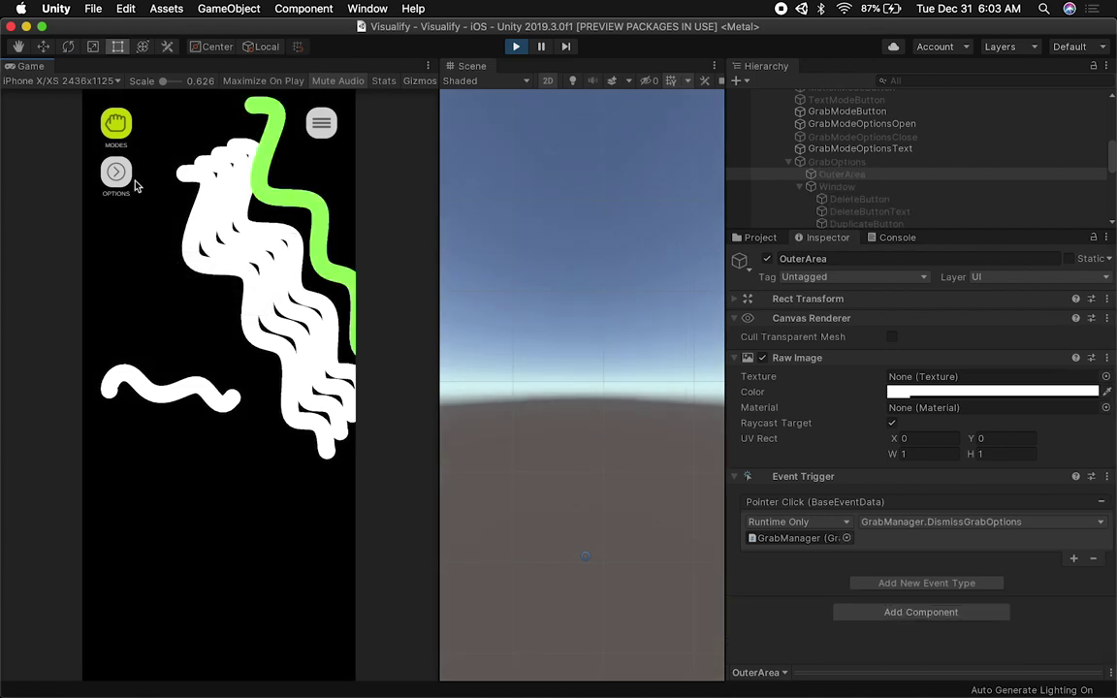
left_click(118, 173)
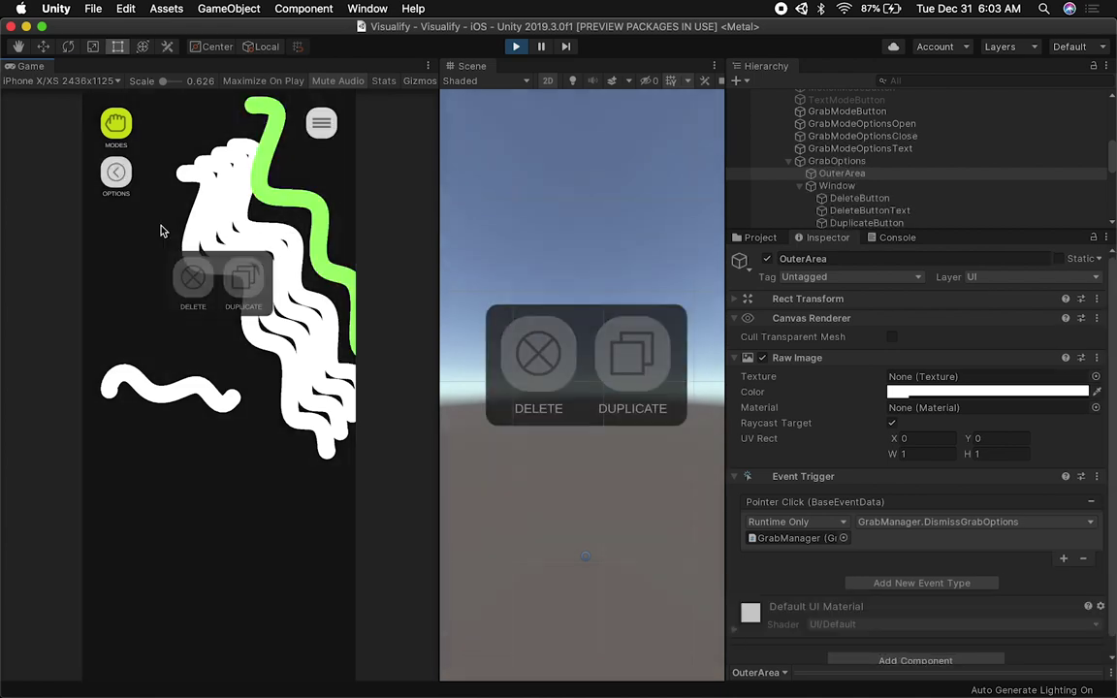
left_click(184, 276)
left_click(269, 194)
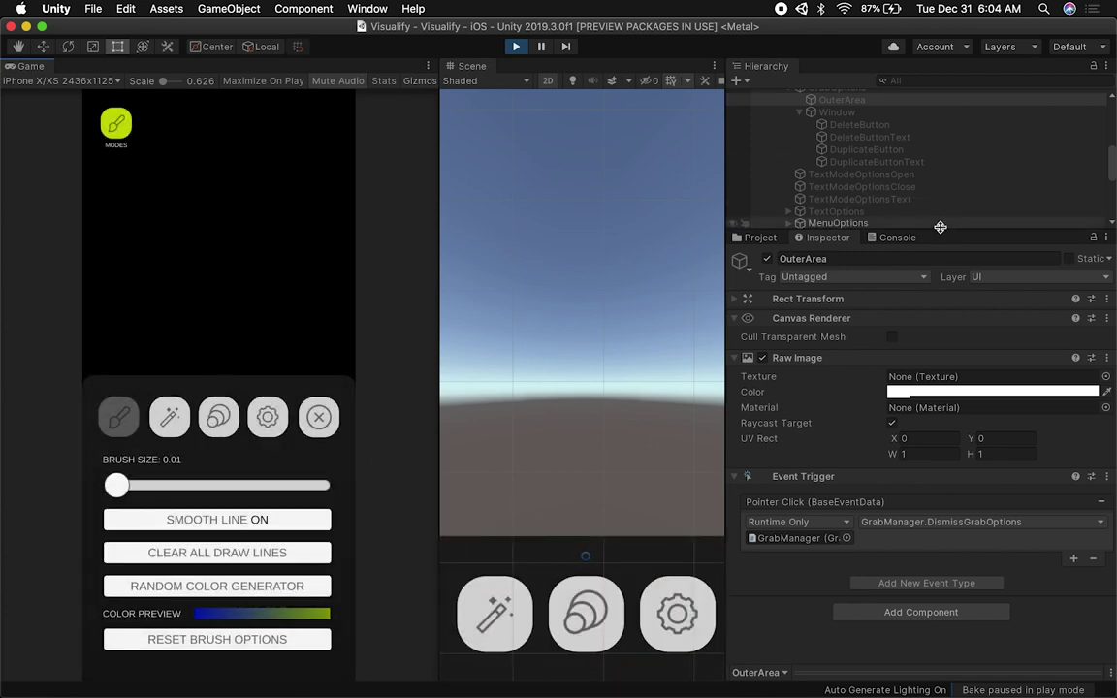
- Enlarge the Hierarchy panel and collapse the GrabOptions and RuntimeHierarchy objects under Canvas
left_click_drag(939, 227, 940, 357)
scroll(954, 235, "up", 5)
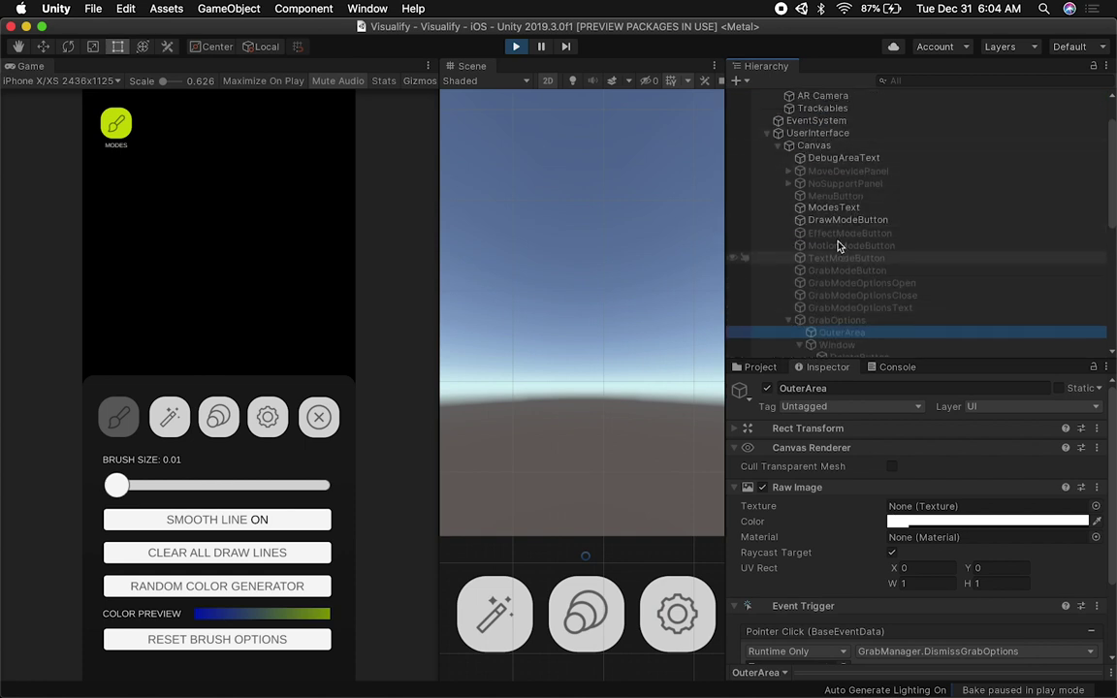
scroll(839, 229, "down", 2)
left_click(787, 275)
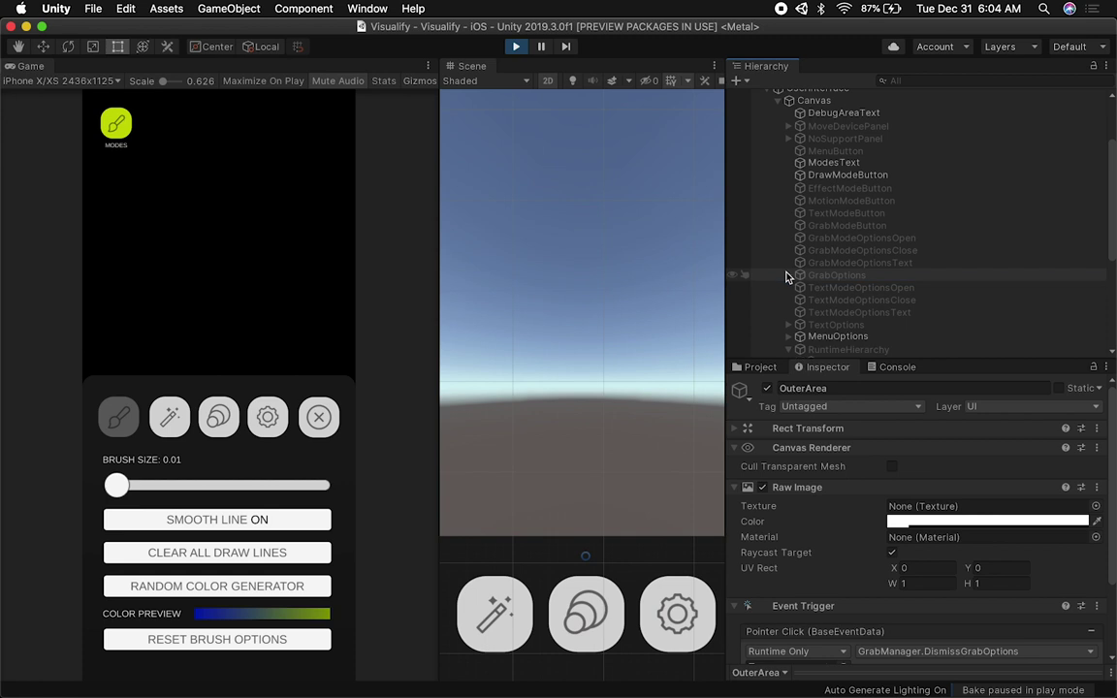
scroll(790, 262, "down", 4)
left_click(790, 254)
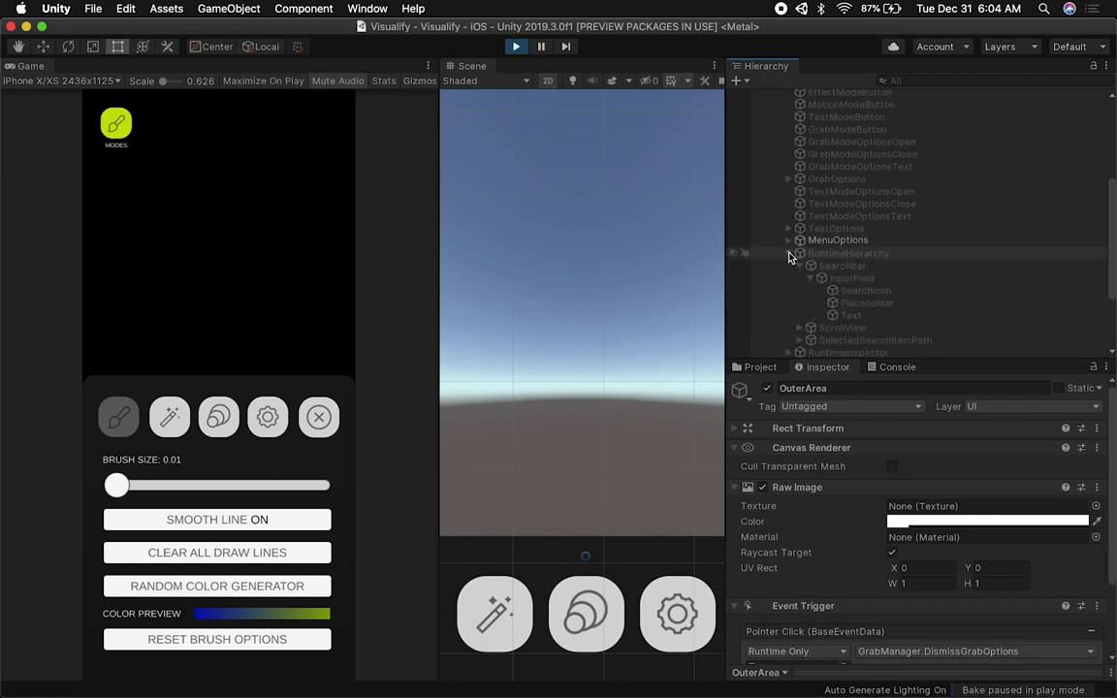
left_click(789, 254)
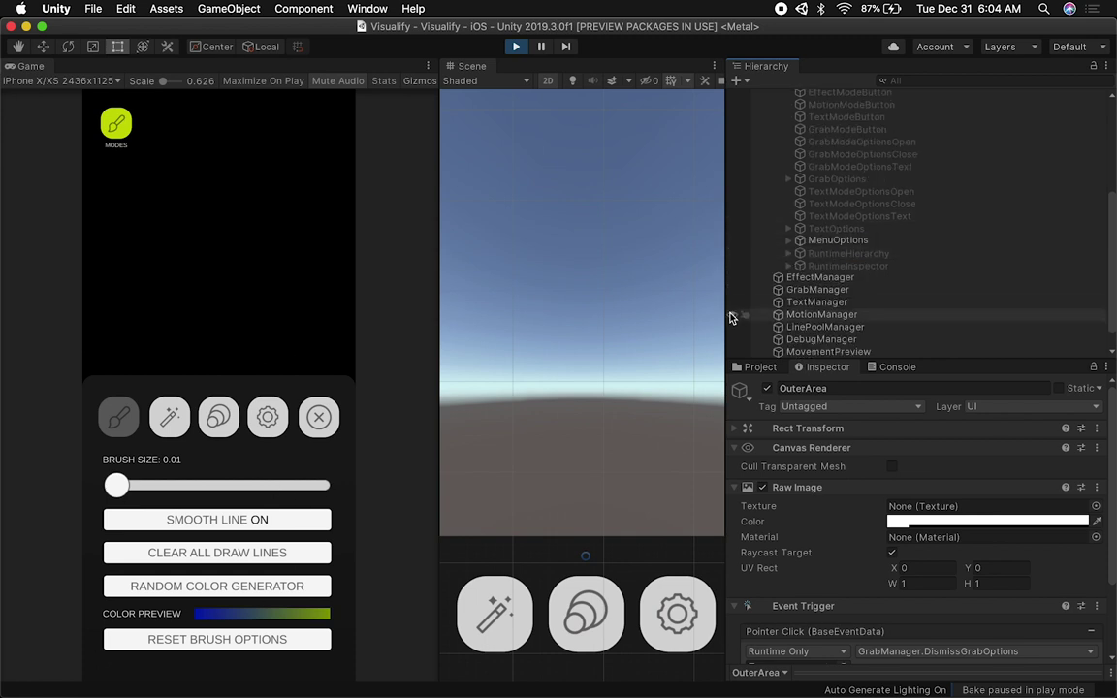
- Select MenuOptions under Canvas and expand it to examine its child buttons and panels
left_click(820, 253)
left_click(822, 243)
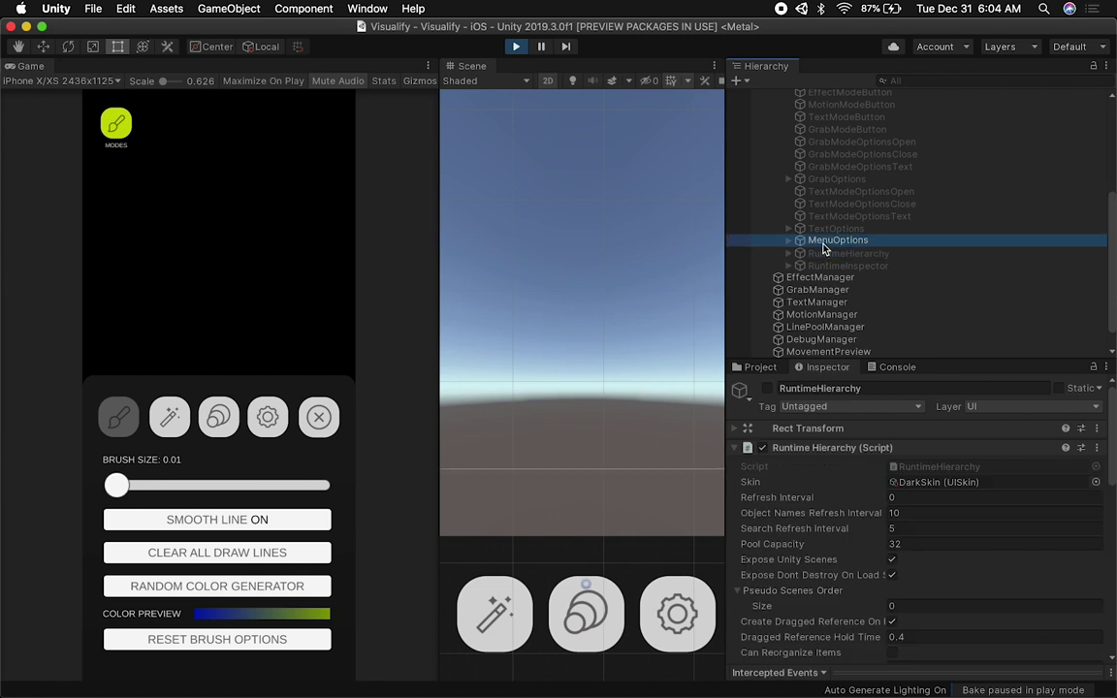
left_click(789, 240)
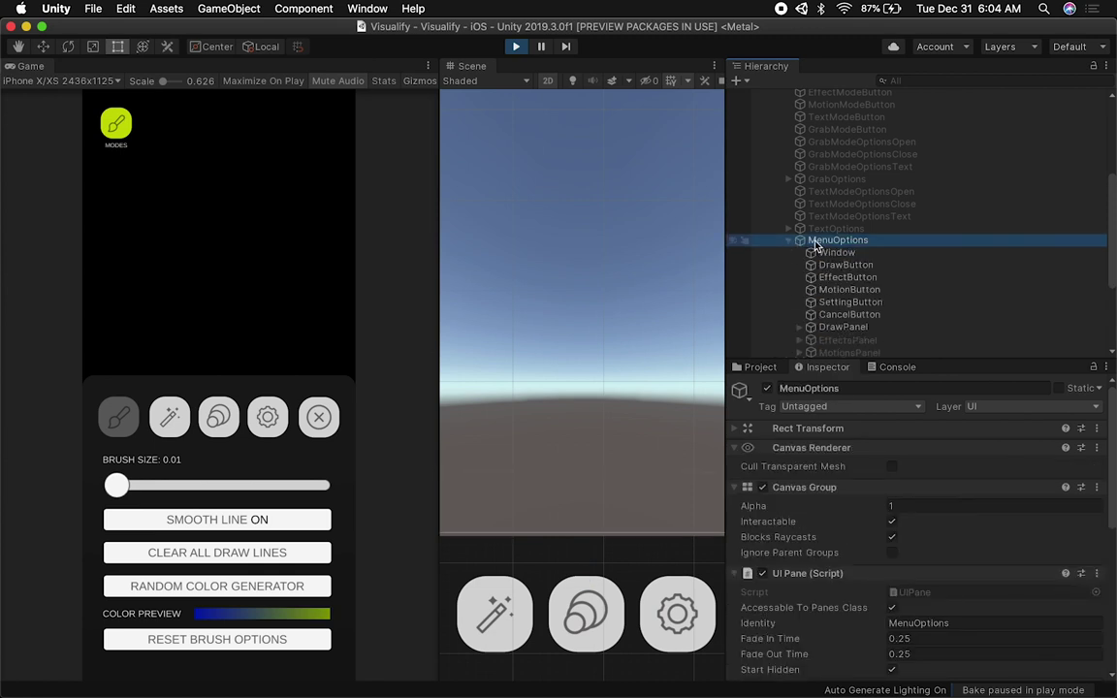
scroll(814, 246, "down", 5)
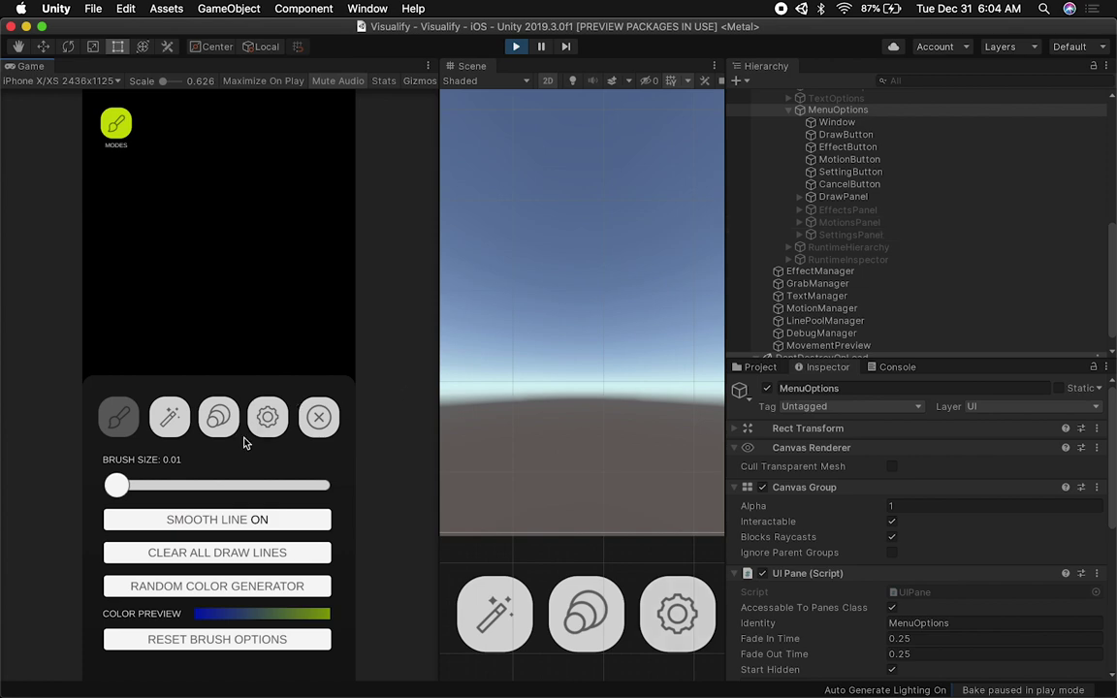
- Switch the app menu among the effects, motion, settings and draw panels to compare which MenuOptions child panel is active, ending on draw
left_click(167, 418)
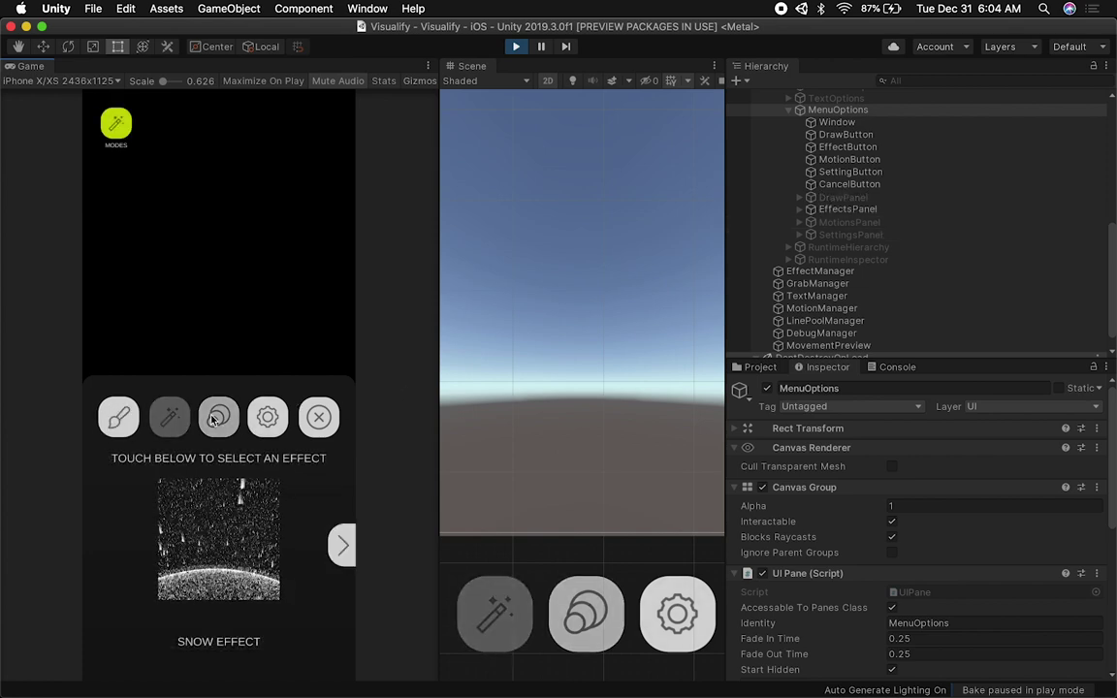
left_click(214, 418)
left_click(267, 419)
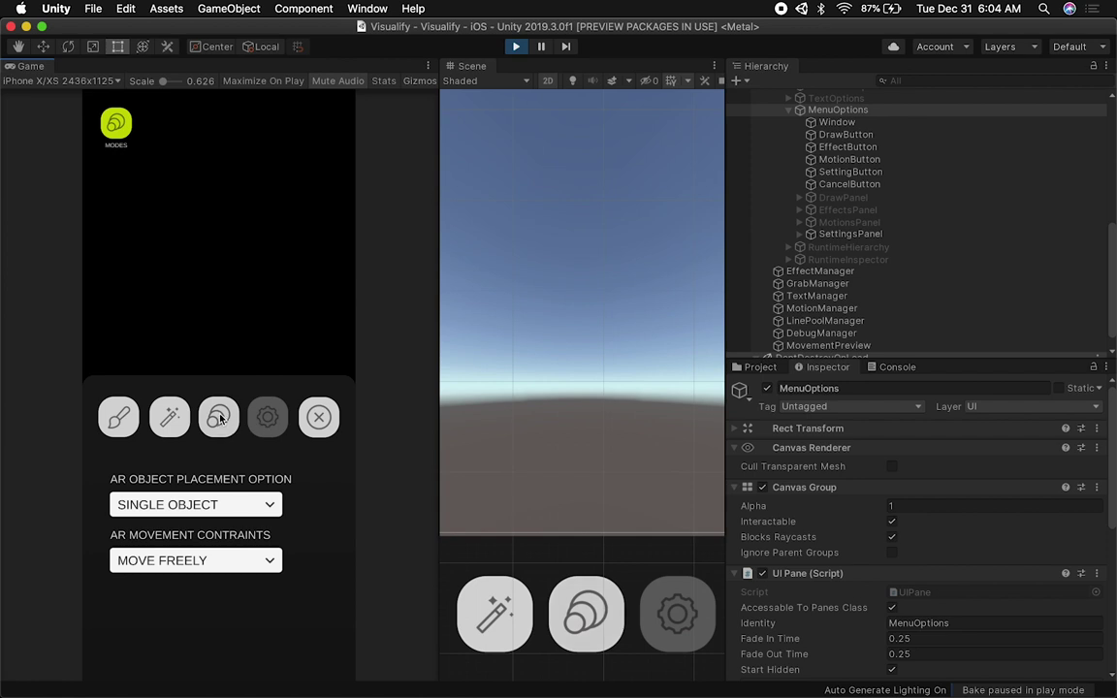
left_click(219, 417)
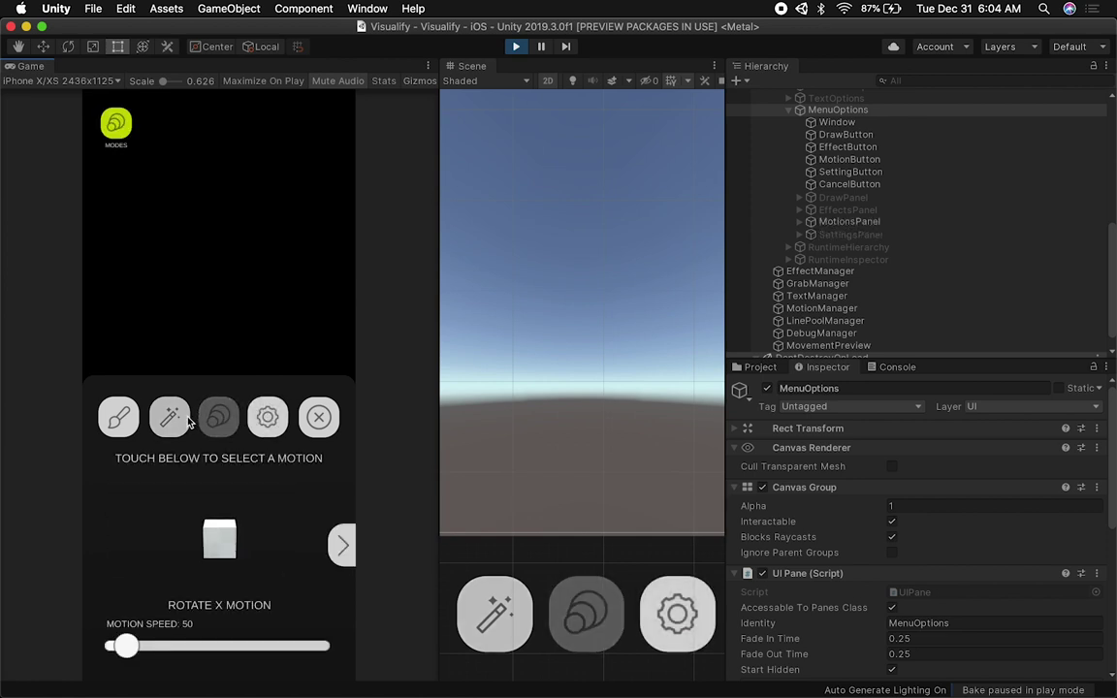
left_click(170, 418)
left_click(218, 417)
left_click(268, 418)
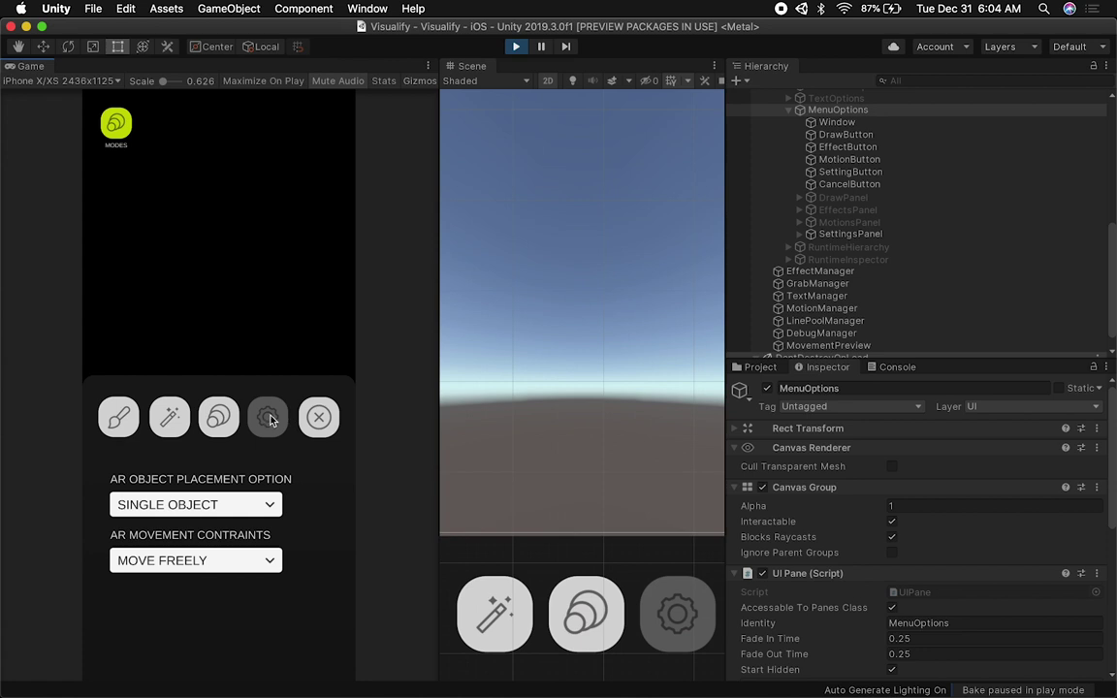
left_click(219, 418)
left_click(170, 418)
left_click(118, 418)
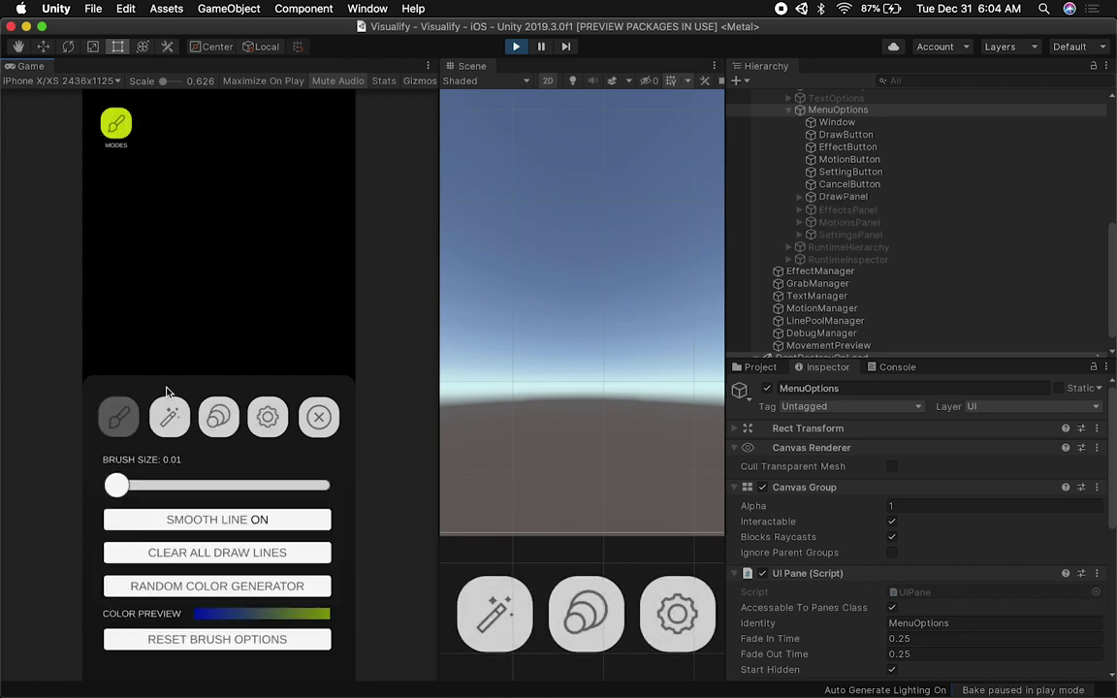
- Alternate the app menu between the effects and draw panels to compare the modes indicator, ending on effects
left_click(171, 421)
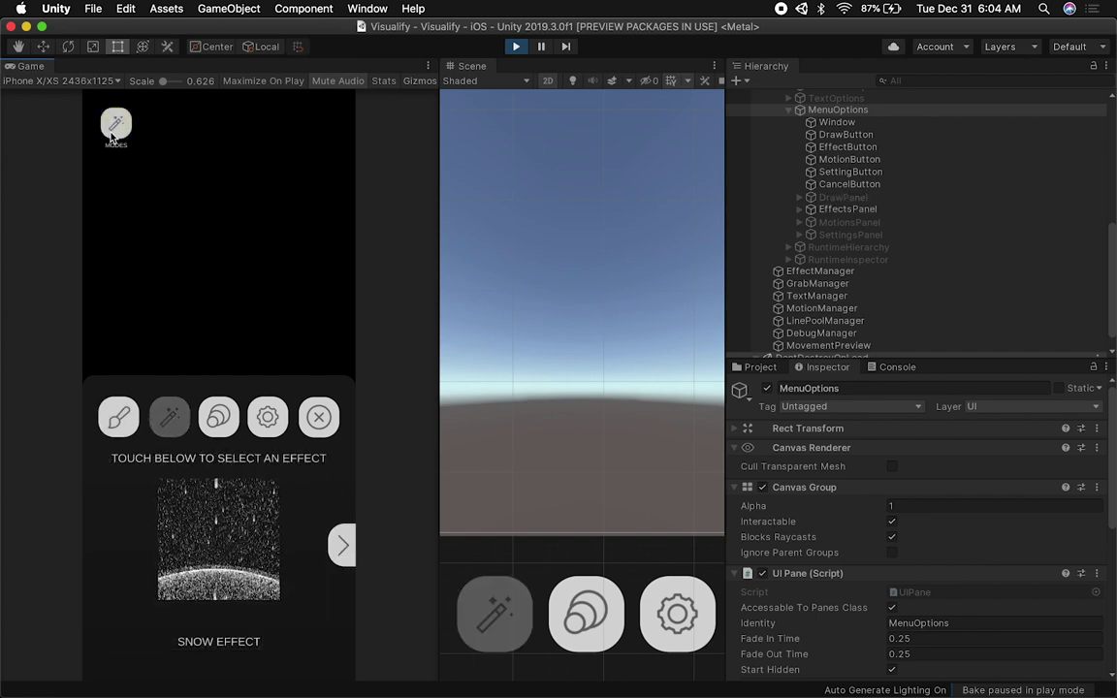
left_click(120, 417)
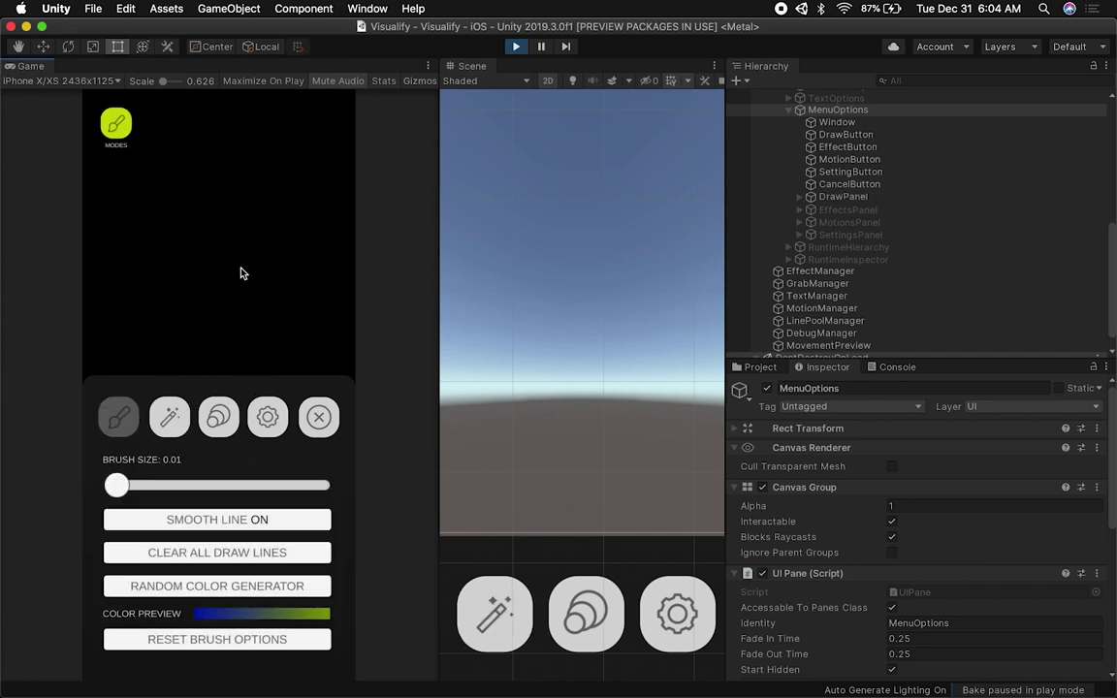
left_click(170, 416)
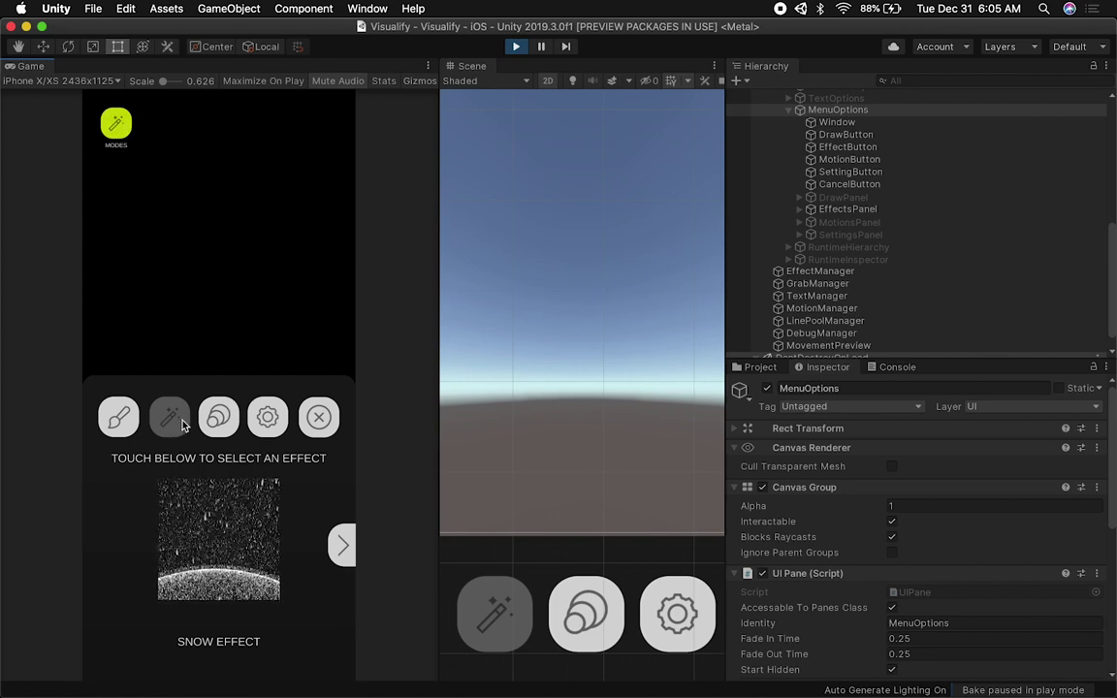
left_click(115, 124)
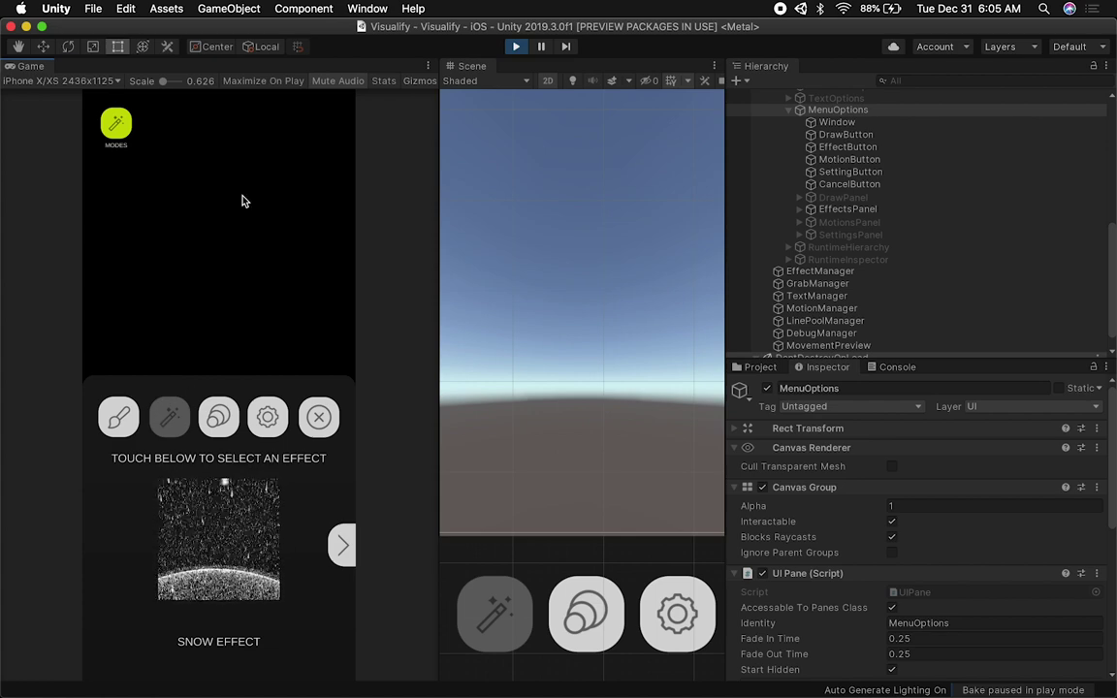
- Switch the app menu among the motion, effects and settings panels to compare the modes indicator, ending on settings
left_click(202, 426)
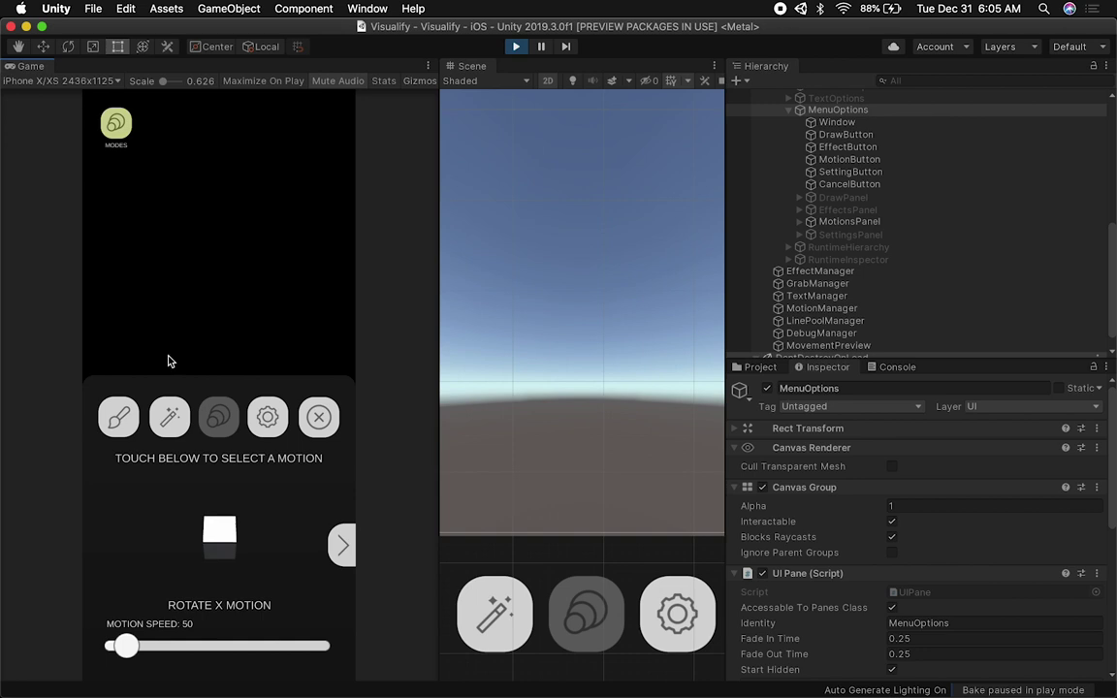
left_click(170, 419)
left_click(215, 419)
left_click(267, 419)
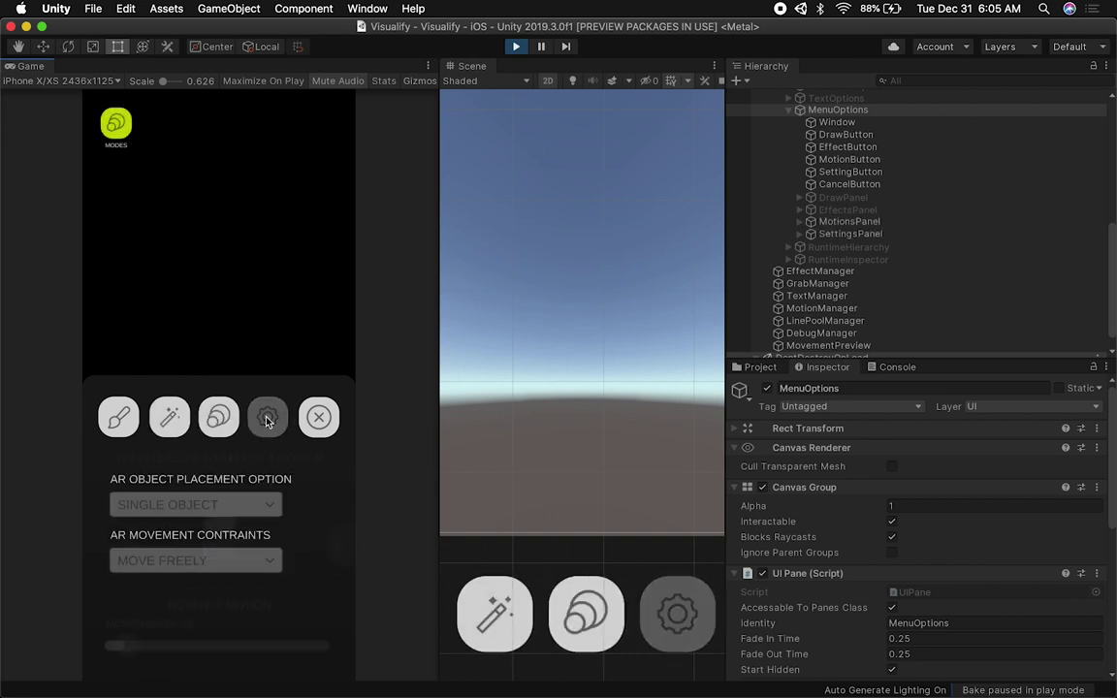
left_click(215, 419)
left_click(266, 419)
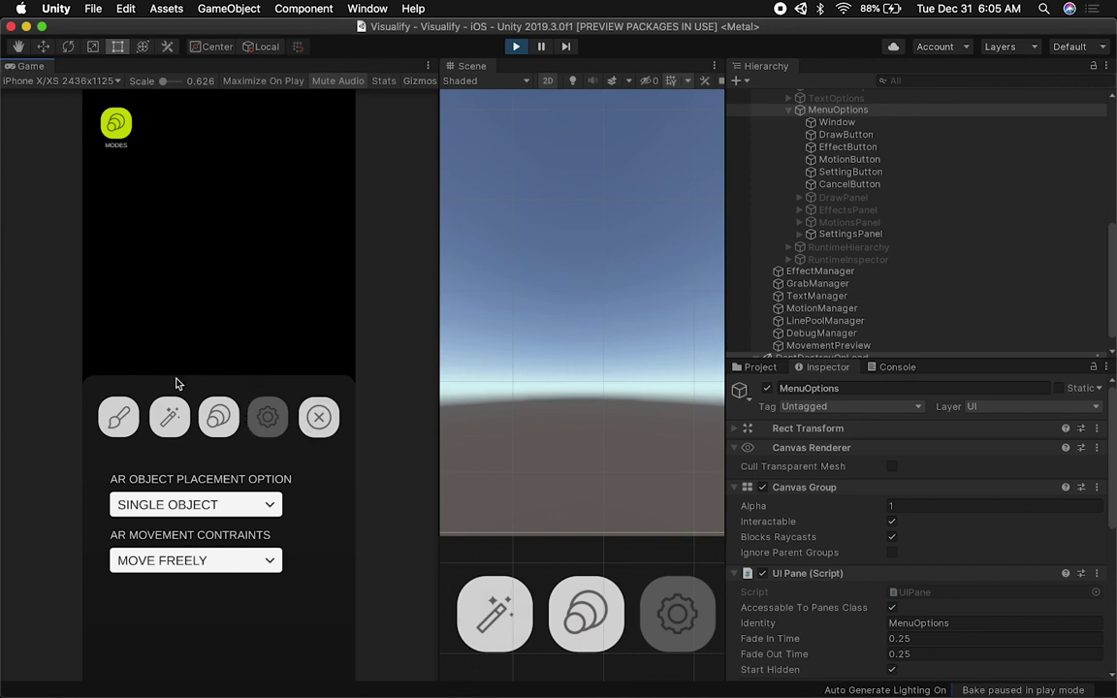
- Try the draw panel's brush options with a brush size of about 0.069, Smooth Line toggled off and on, and a random color gradient
left_click(118, 417)
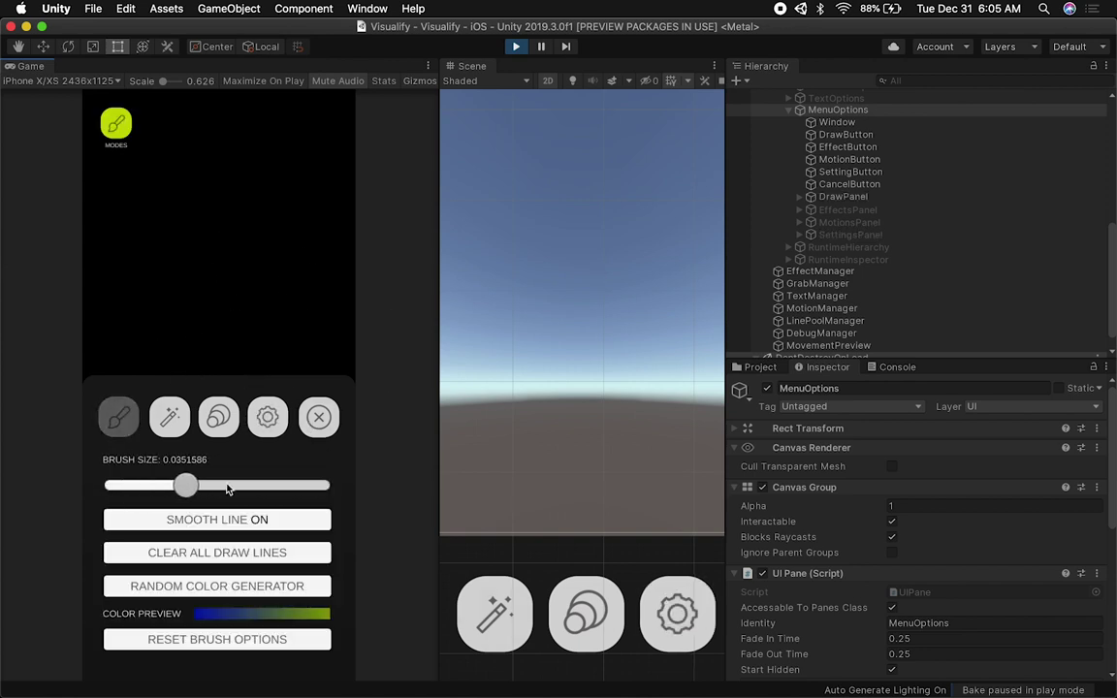
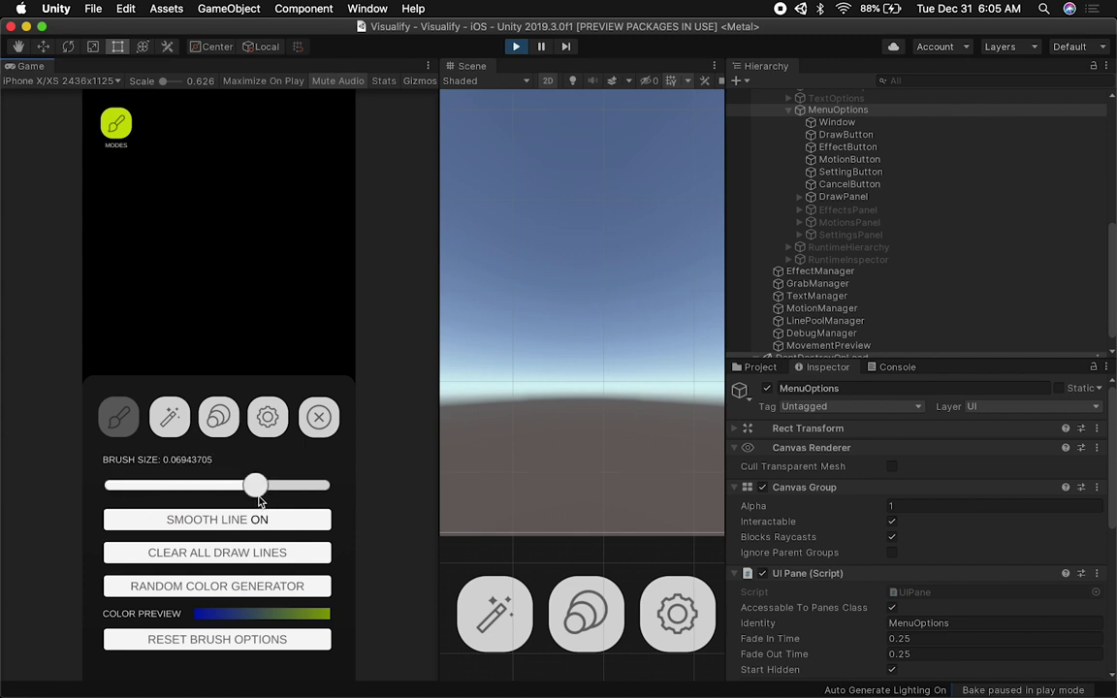
left_click(227, 523)
left_click(228, 523)
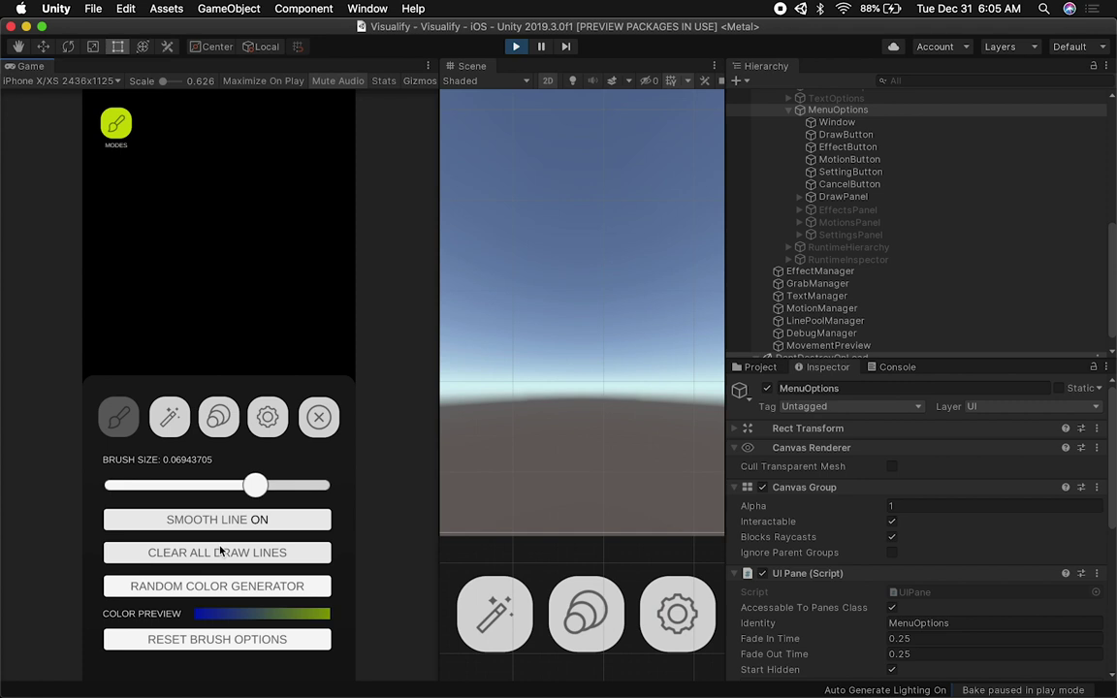
left_click(204, 586)
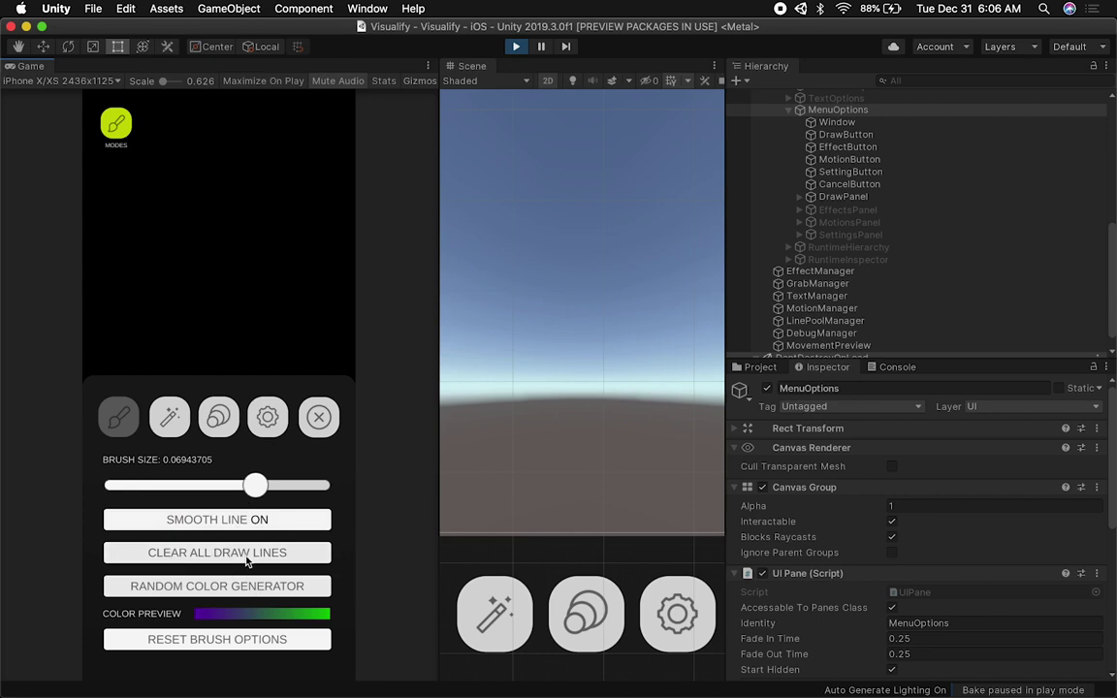
- Browse the effects panel's previews through Snow, Stars, Portal Cave and Portal Blue, ending on Portal Cave
left_click(170, 417)
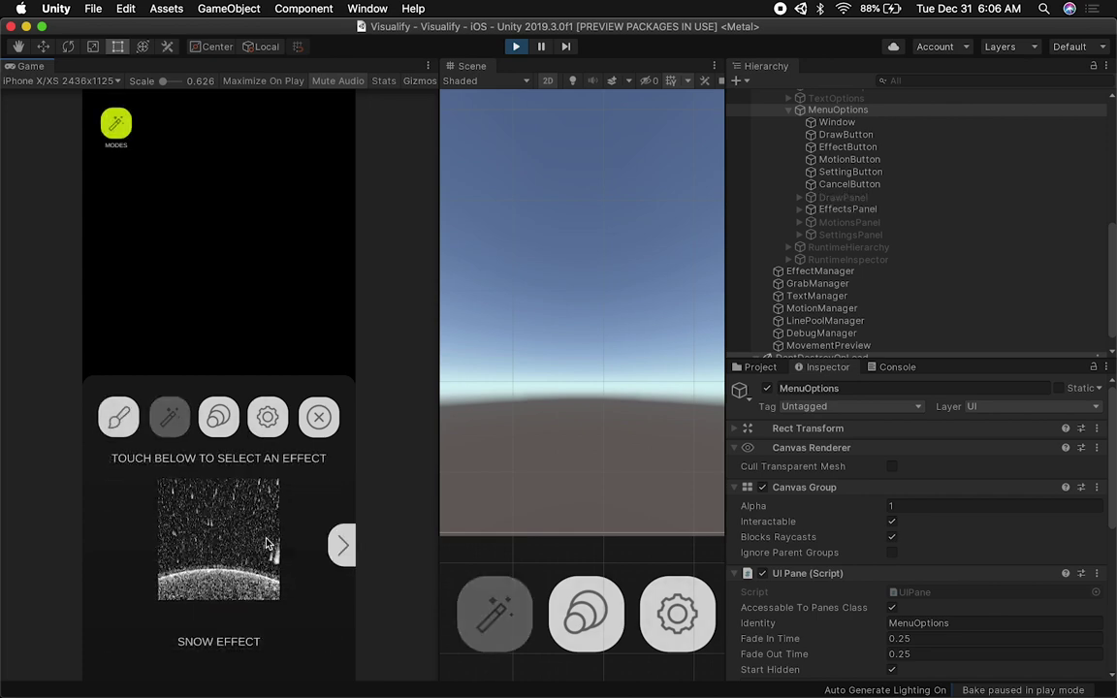
left_click(339, 544)
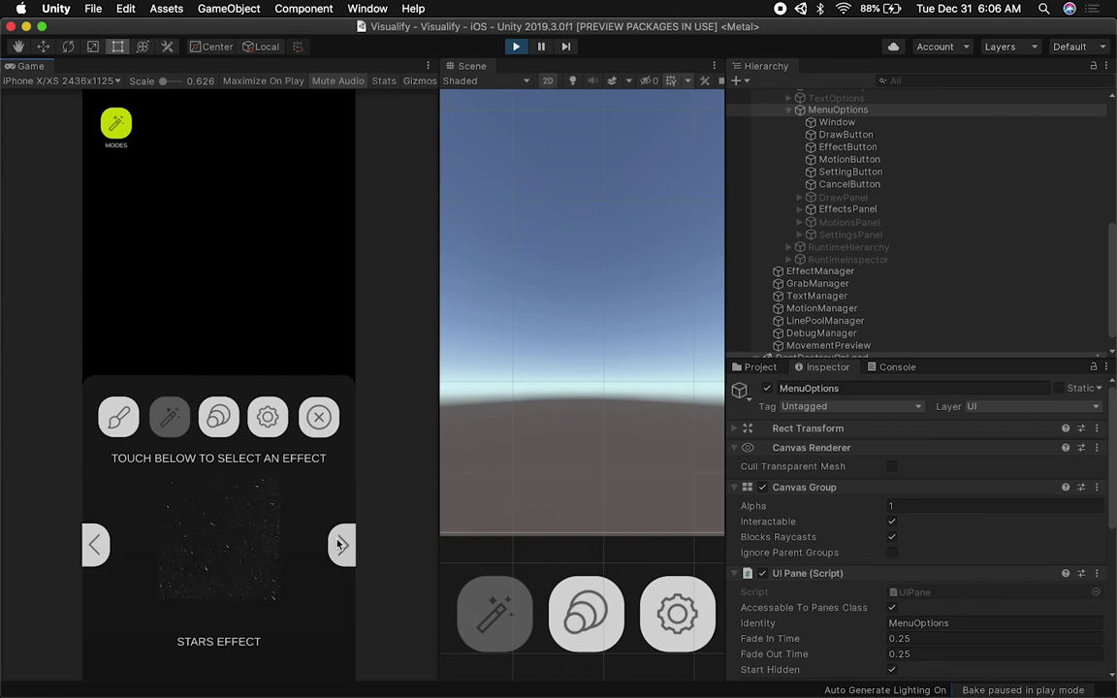
left_click(339, 545)
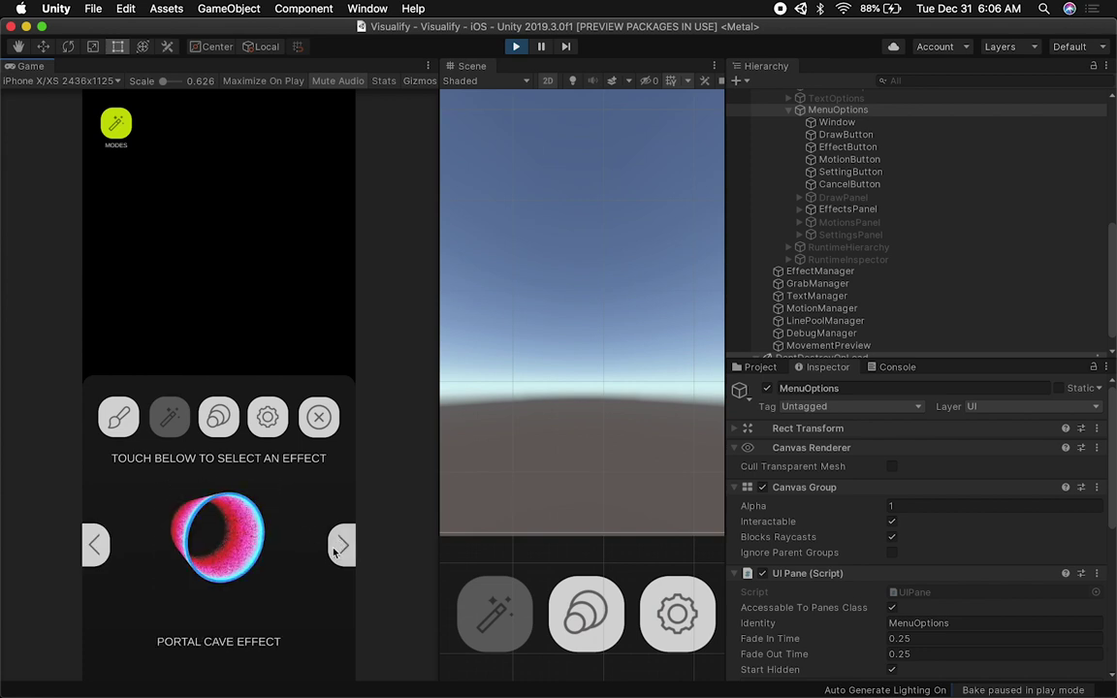
left_click(95, 545)
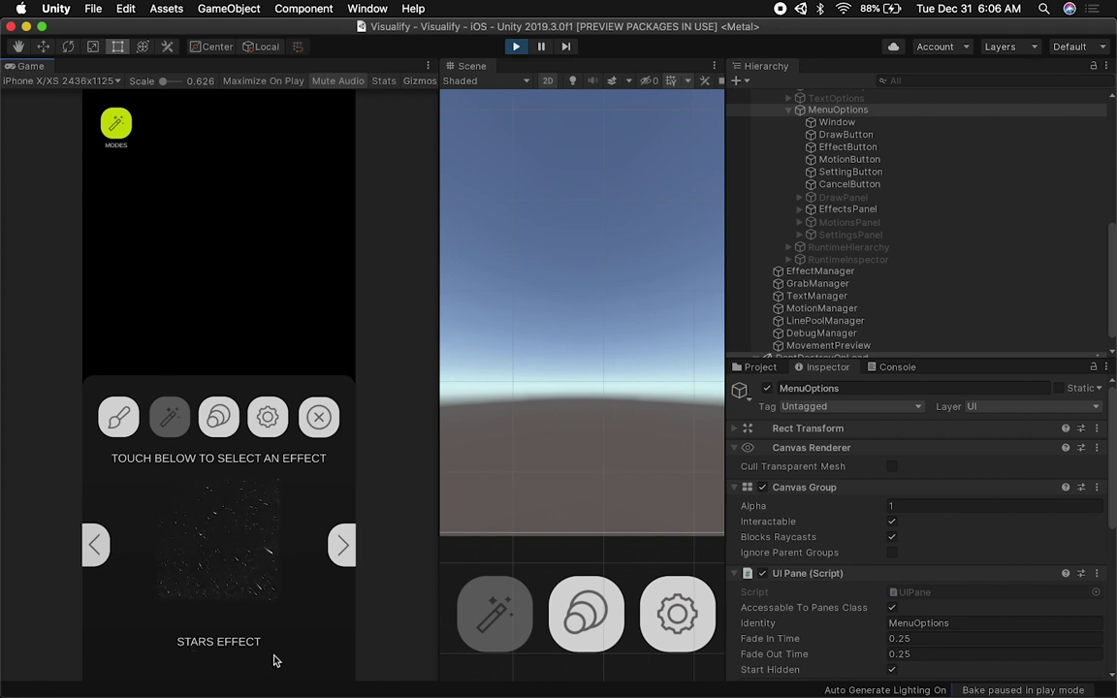
left_click(340, 549)
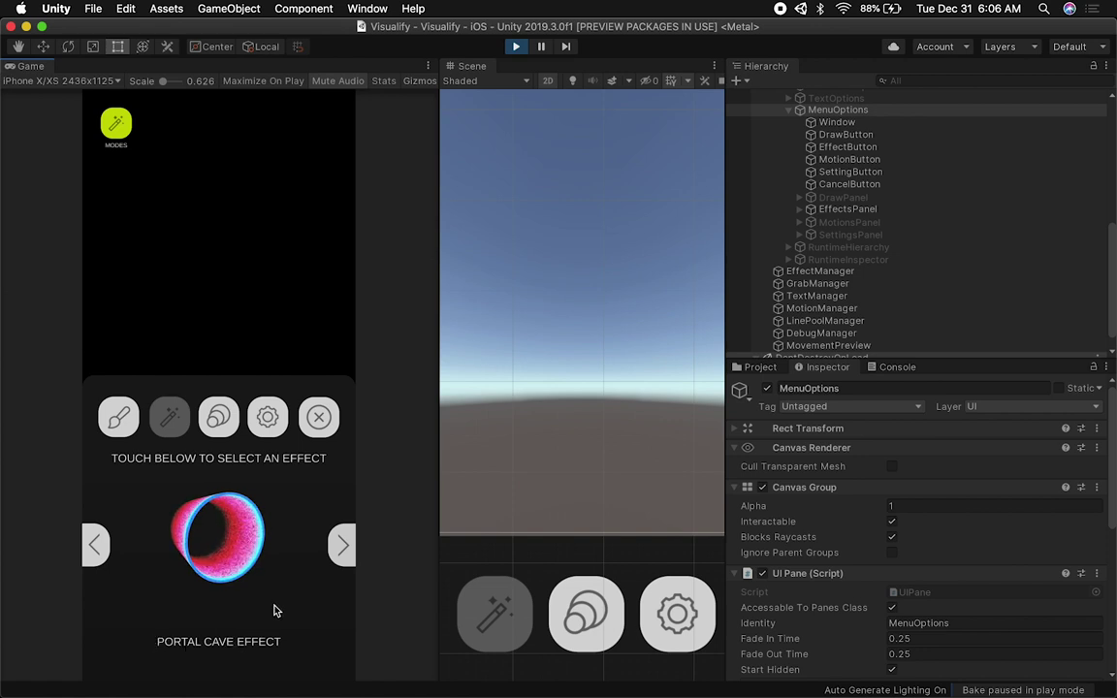
left_click(344, 547)
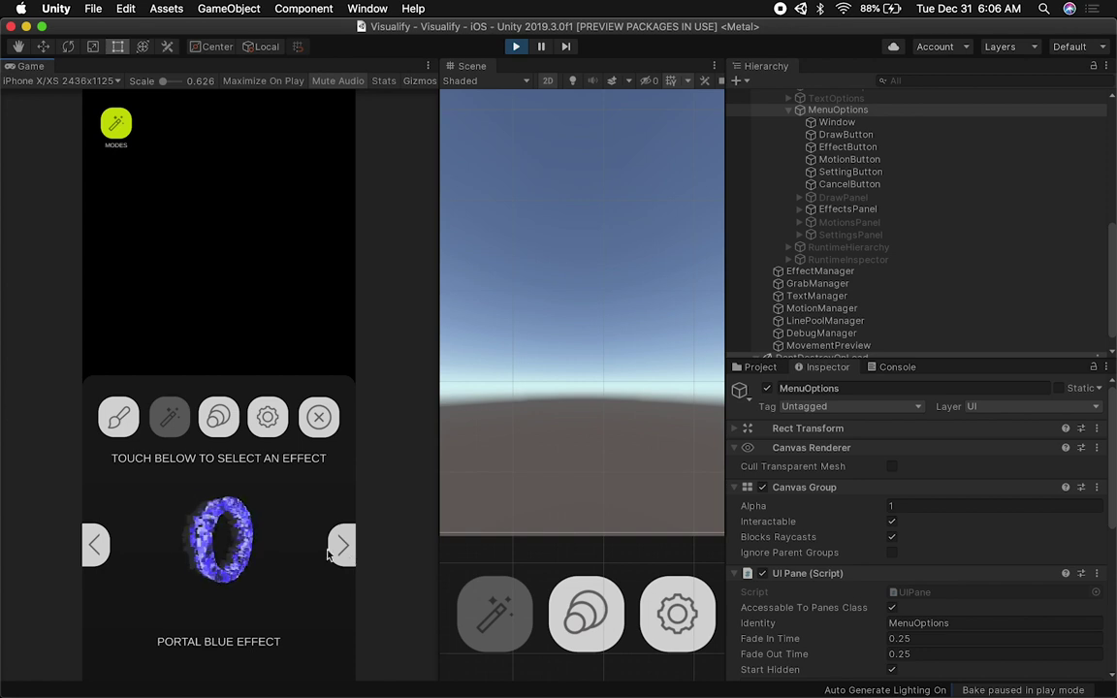
left_click(96, 546)
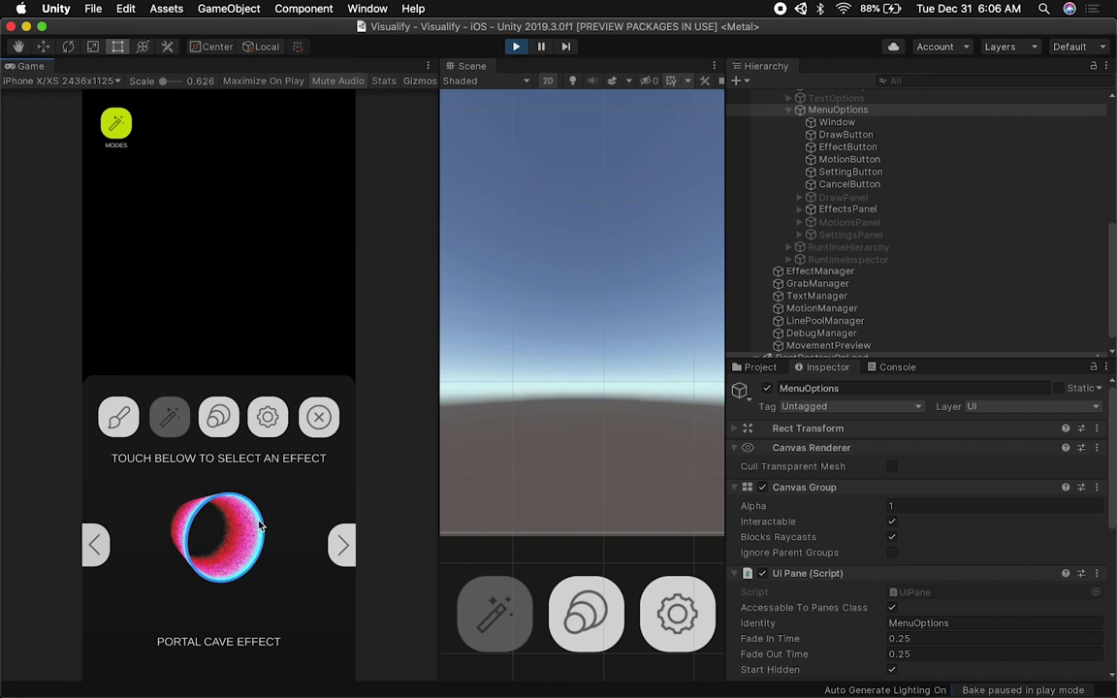
- Step through the motion previews from Rotate X to Circle Y and set the motion speed to about 248
left_click(229, 431)
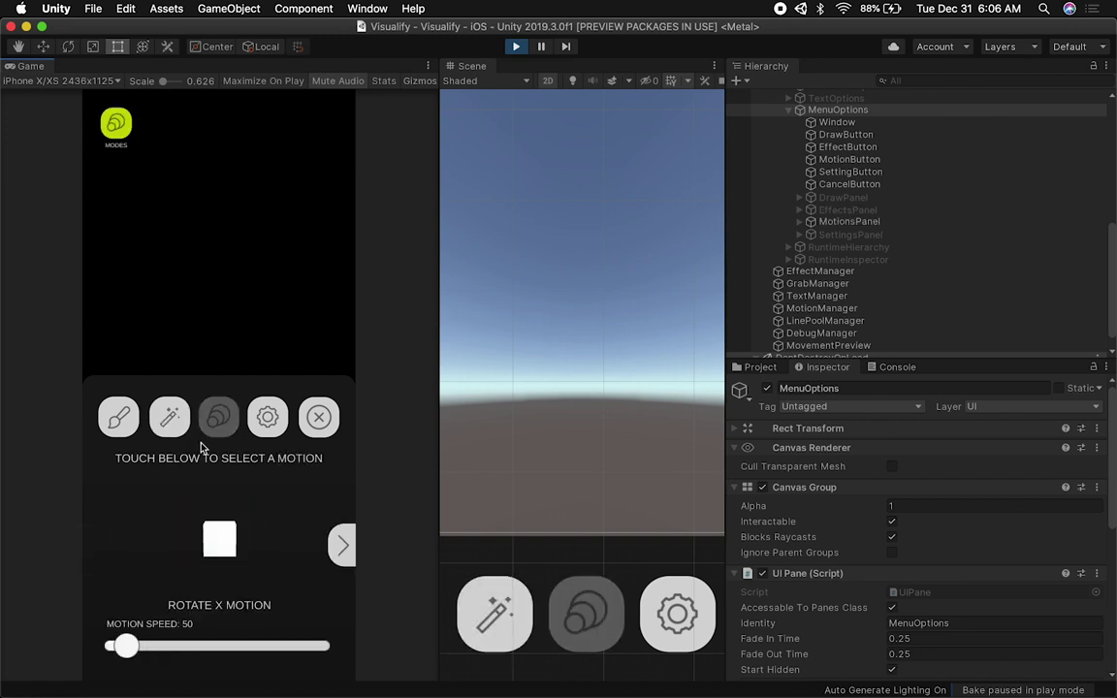
left_click(341, 545)
left_click(341, 547)
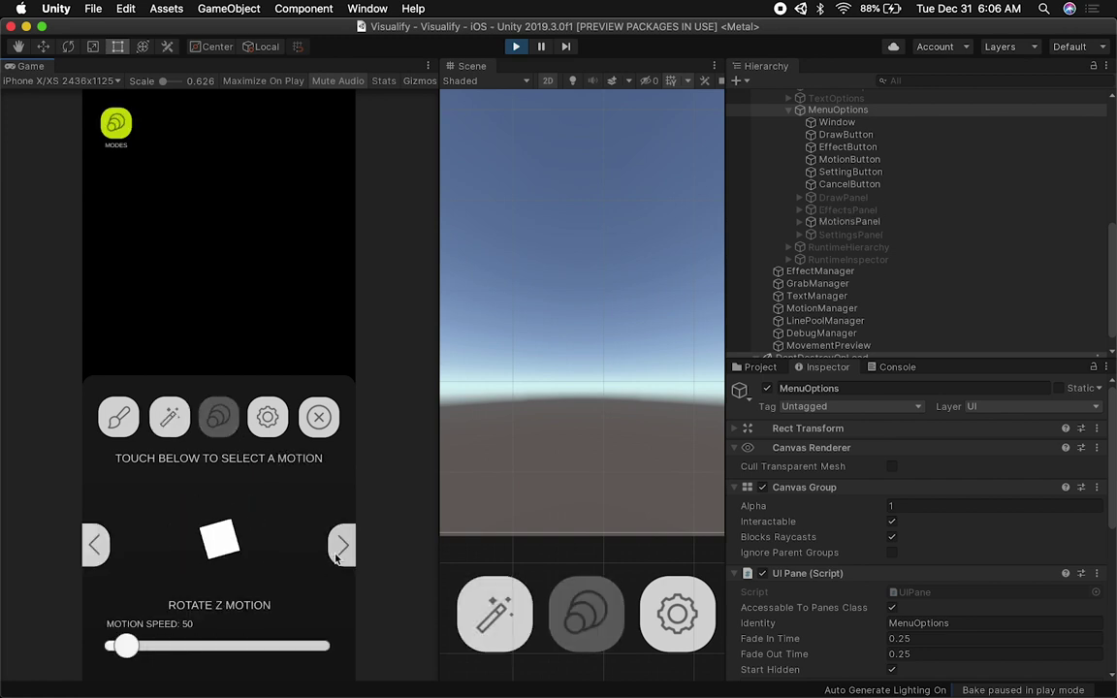
left_click(340, 547)
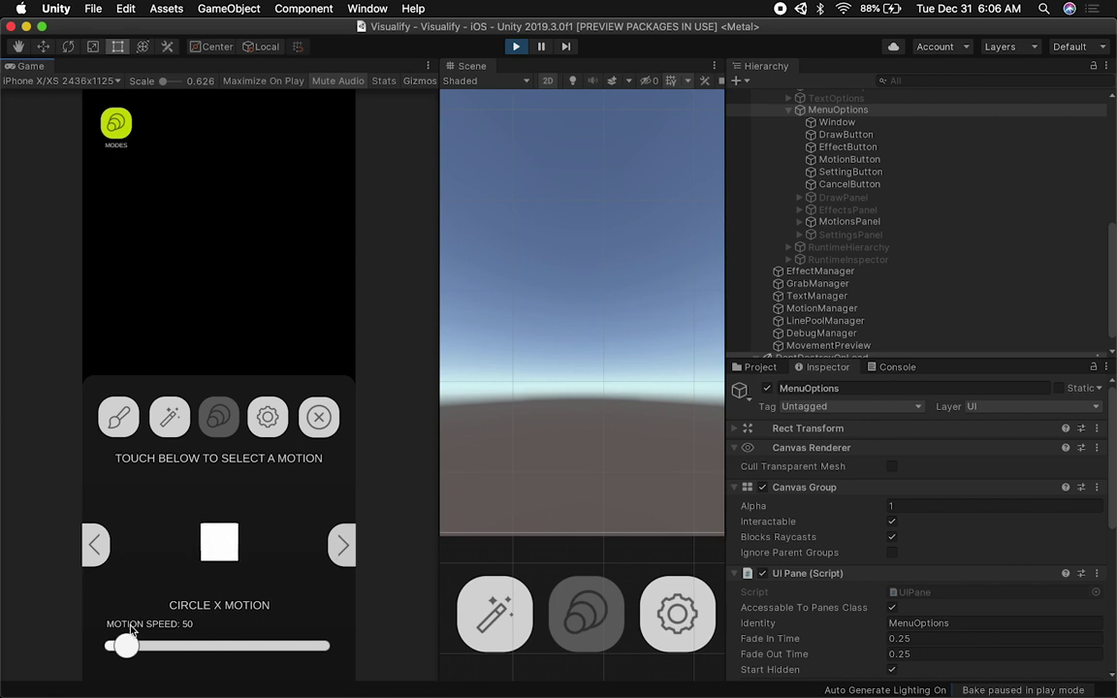
left_click_drag(126, 645, 167, 645)
left_click(342, 550)
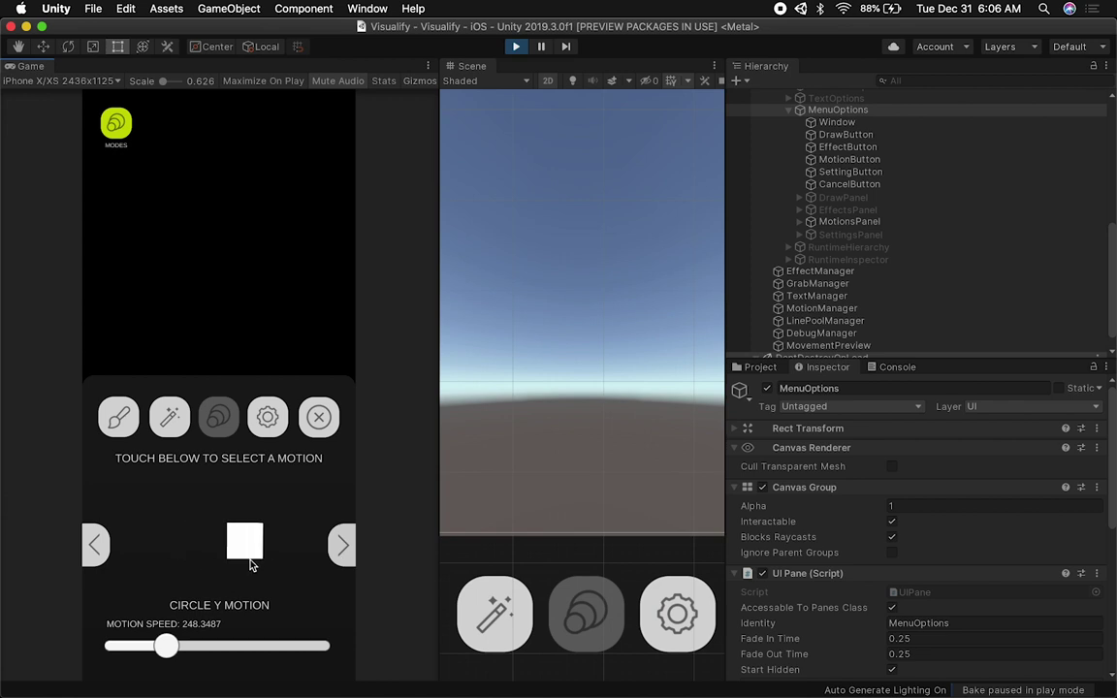
- Examine the AR object placement and AR movement constraint choices in the settings panel, and close and reopen the app menu
left_click(268, 417)
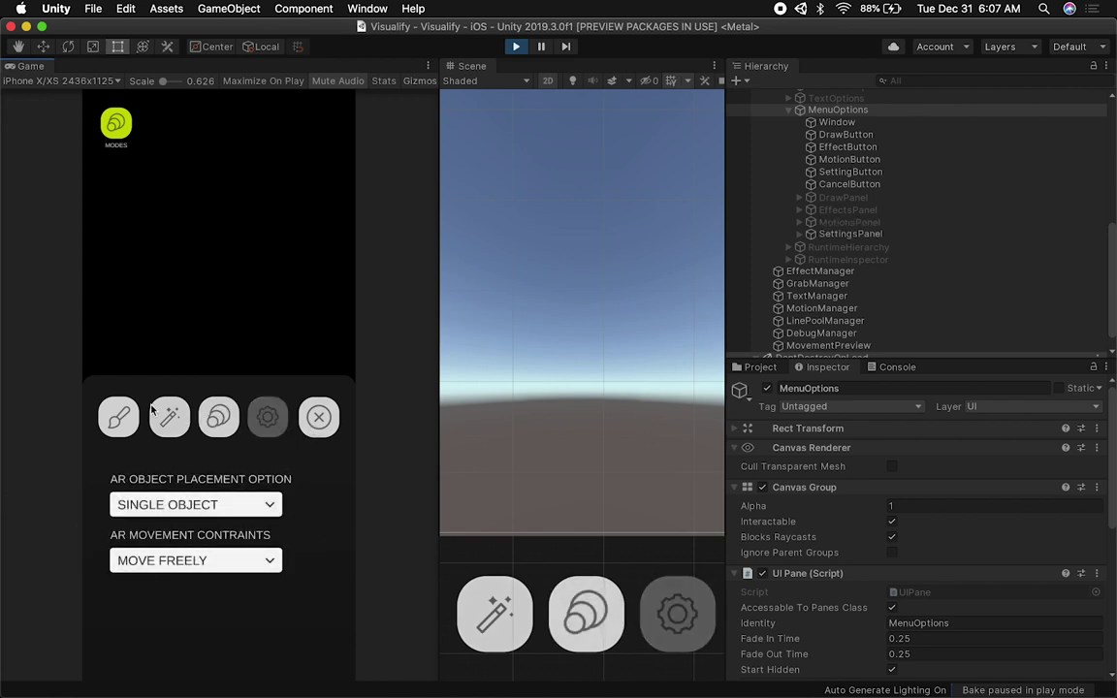
left_click(184, 505)
left_click(290, 523)
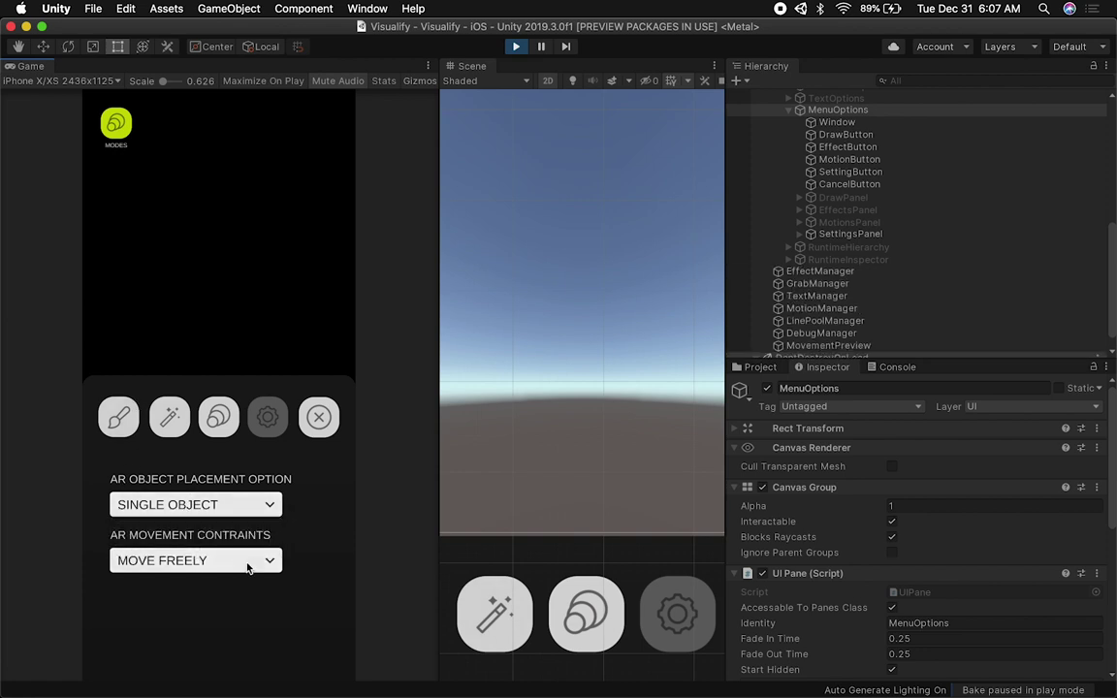
left_click(248, 569)
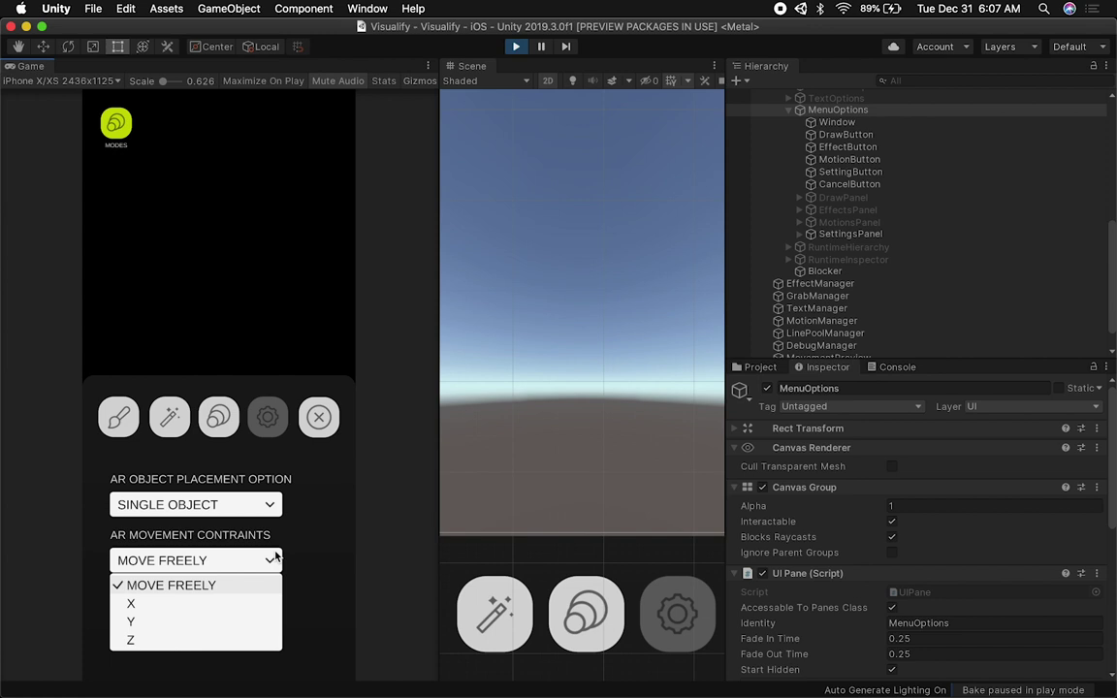
left_click(275, 241)
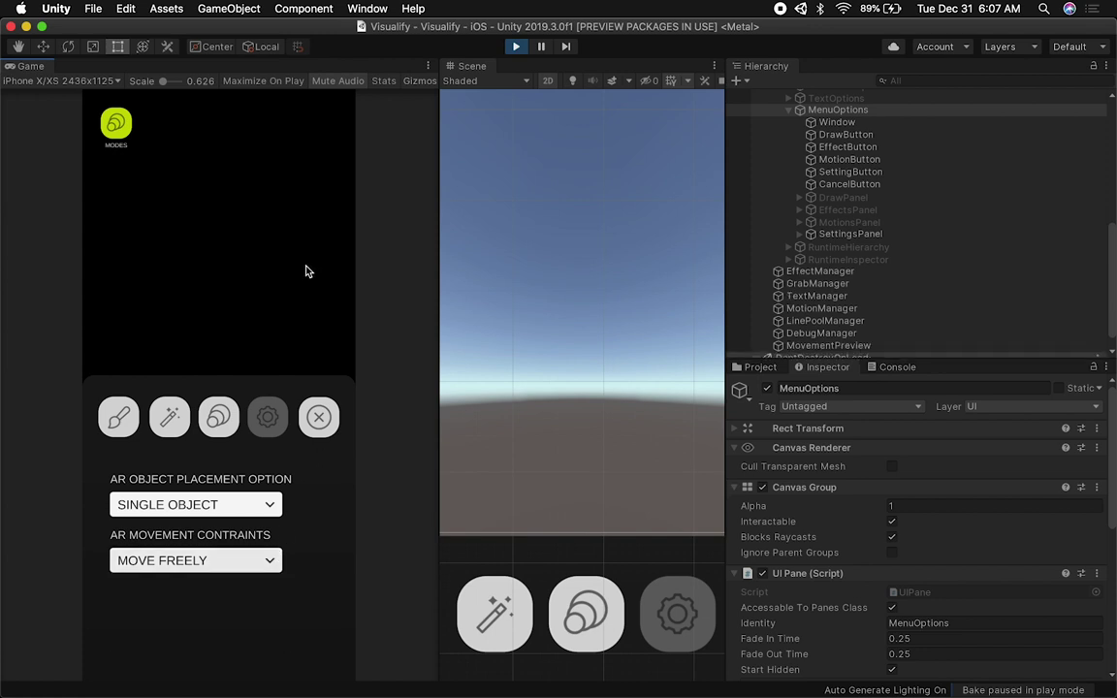
left_click(320, 416)
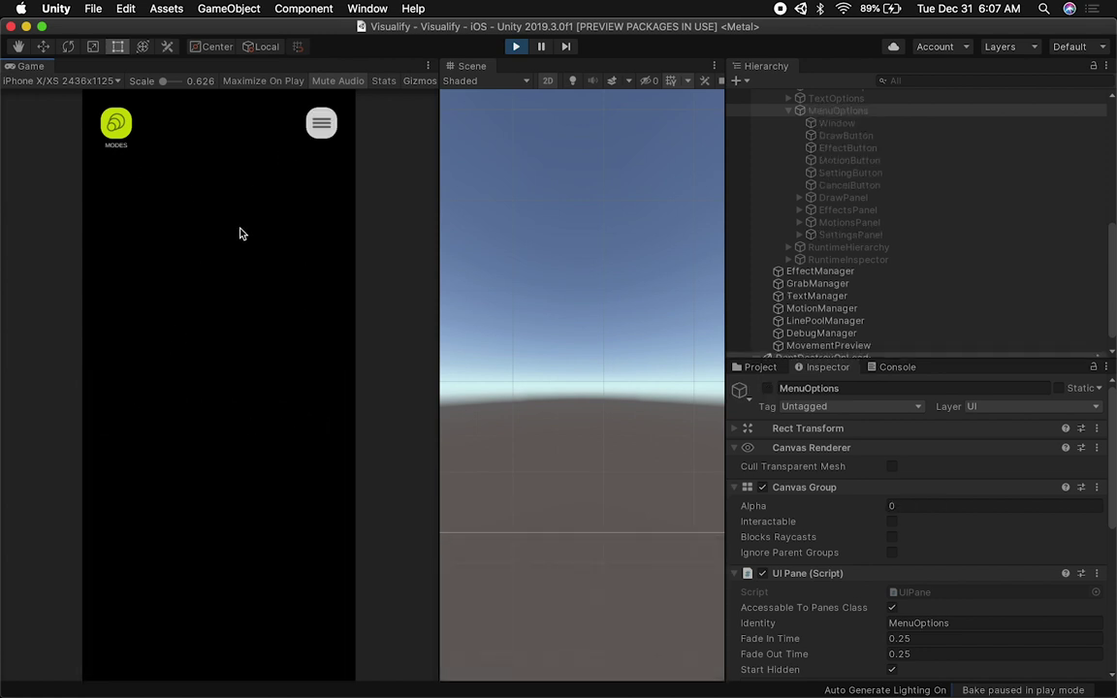
left_click(320, 122)
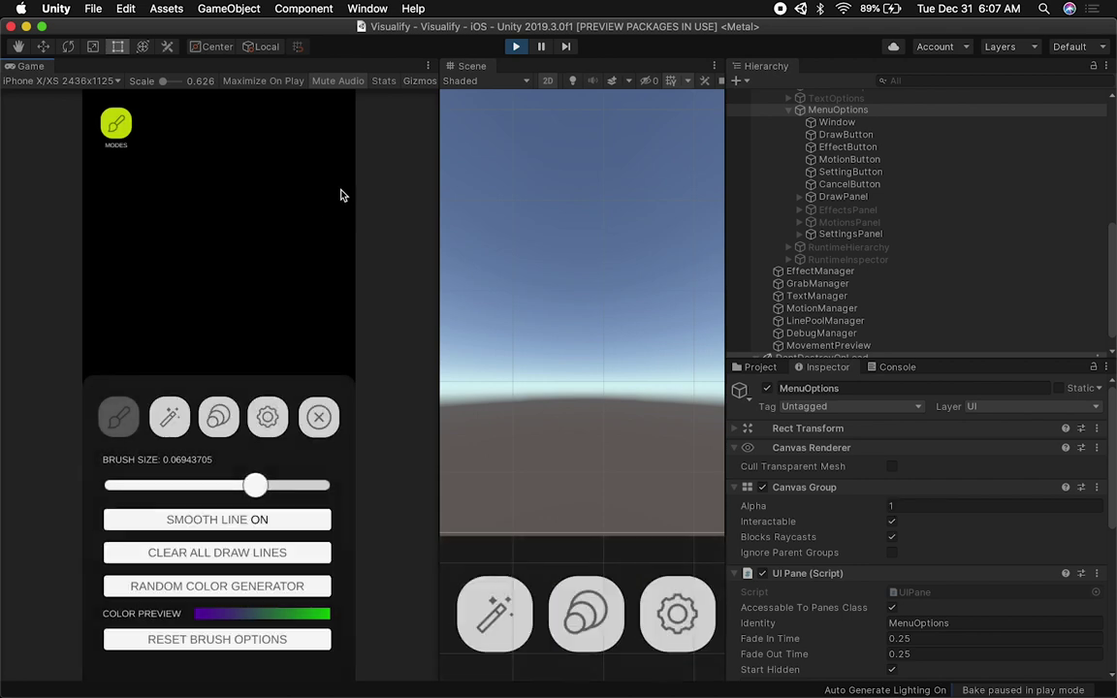
- Exit play mode and enlarge the Project panel to examine the Master_Sheet sprites in the Textures folder
left_click(515, 46)
left_click(760, 366)
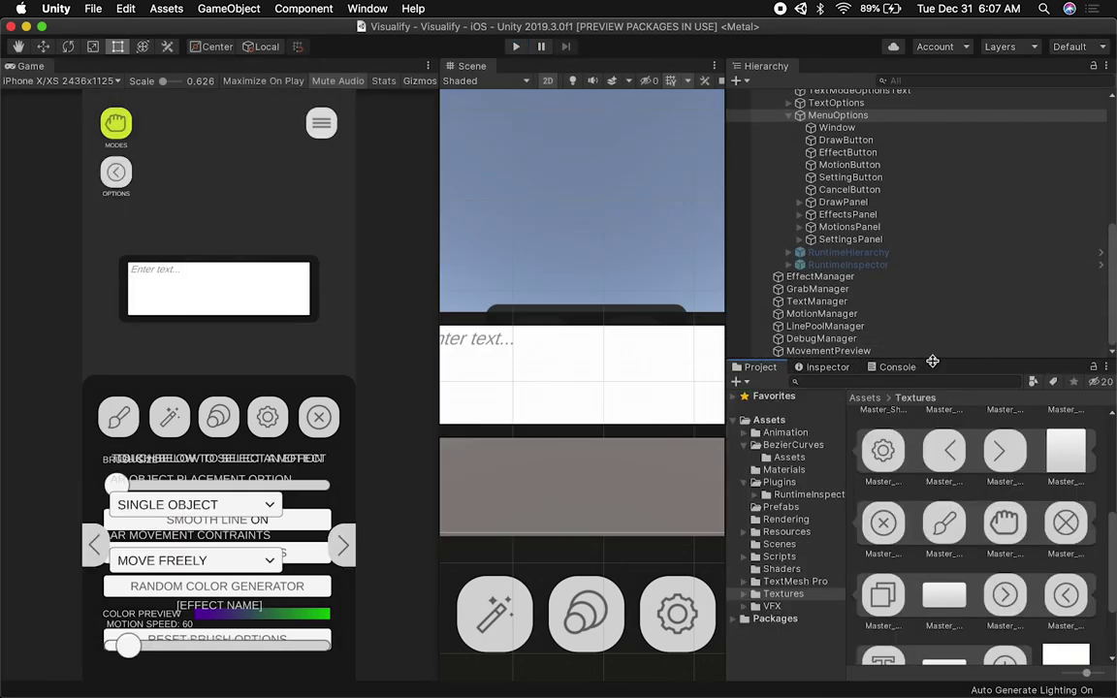
left_click_drag(950, 359, 950, 204)
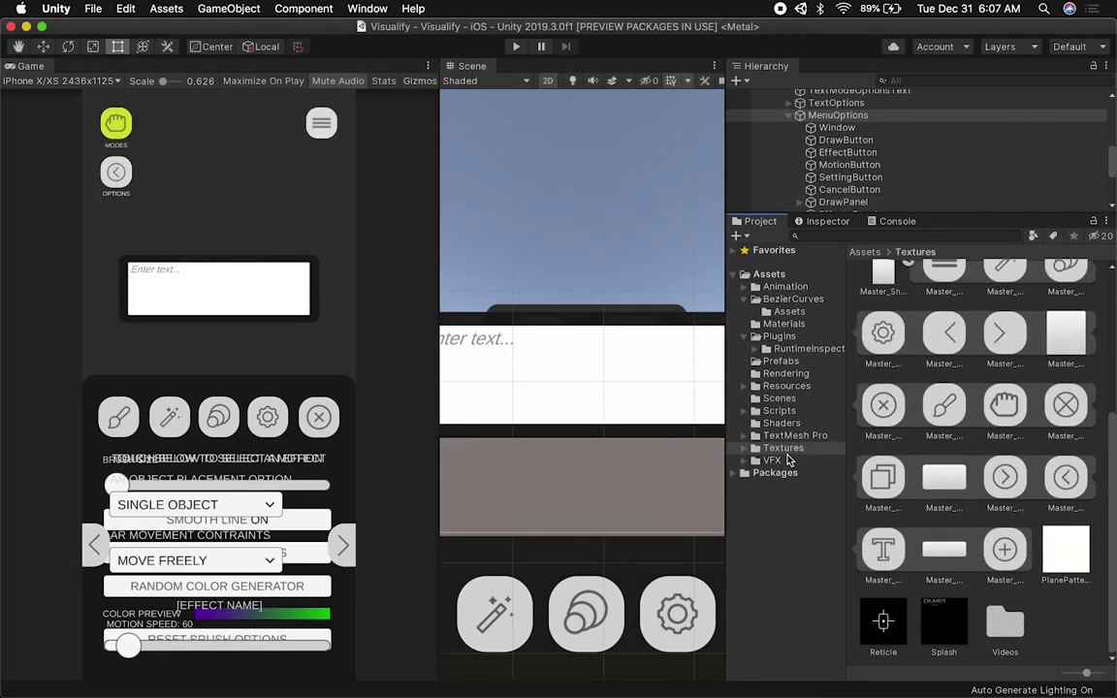
scroll(885, 407, "up", 4)
scroll(887, 397, "down", 4)
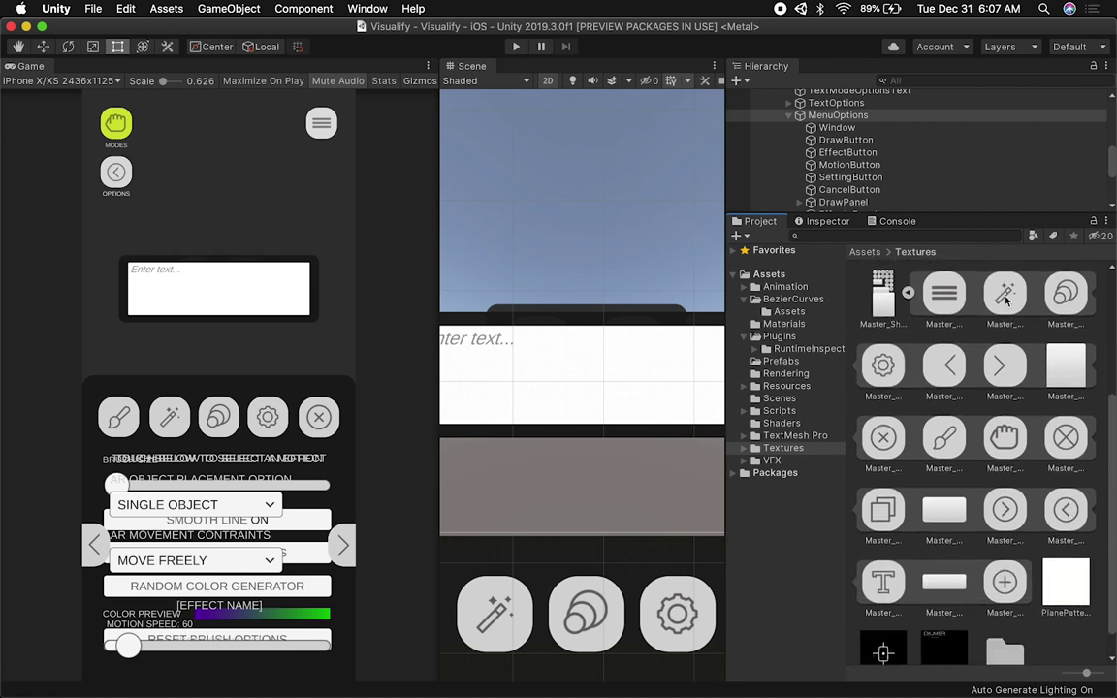
- Open Master_Sheet.psd from the Textures folder in Photoshop and activate the Move tool to examine its button icons up close
left_click(884, 313)
left_click(884, 313)
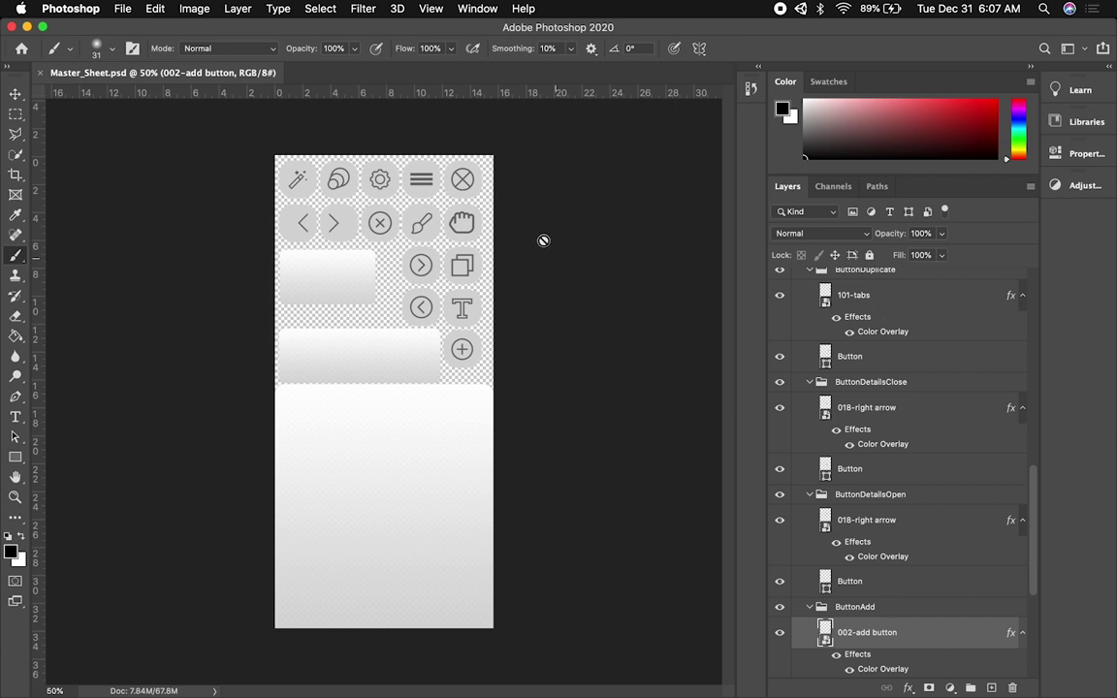
left_click(16, 95)
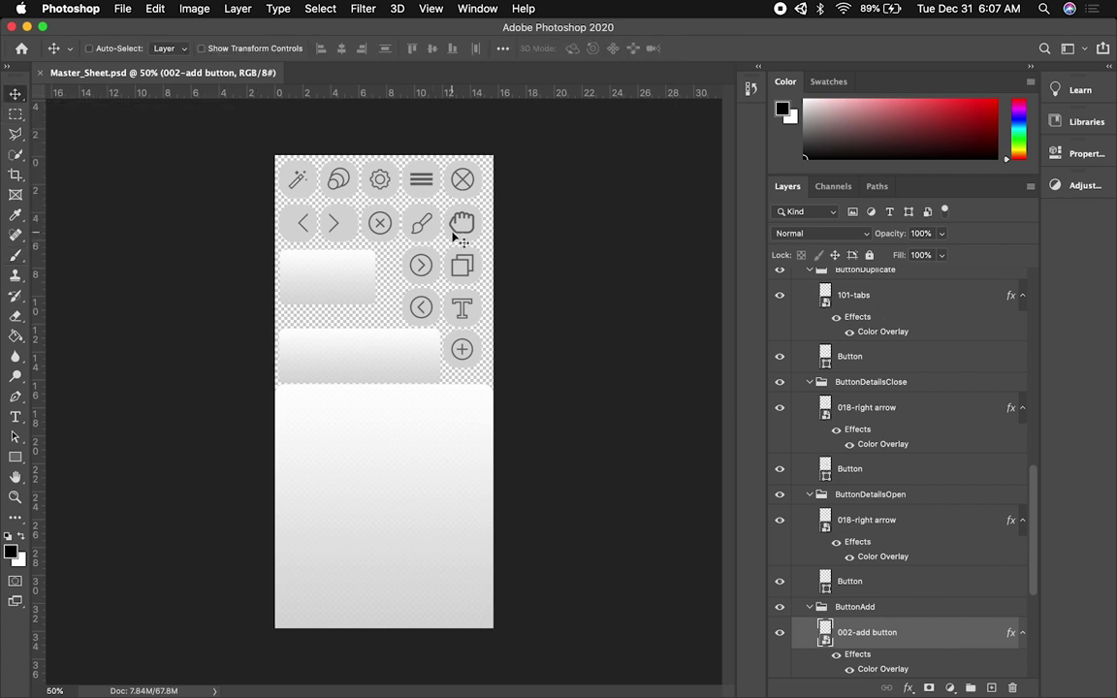
key("super+equal")
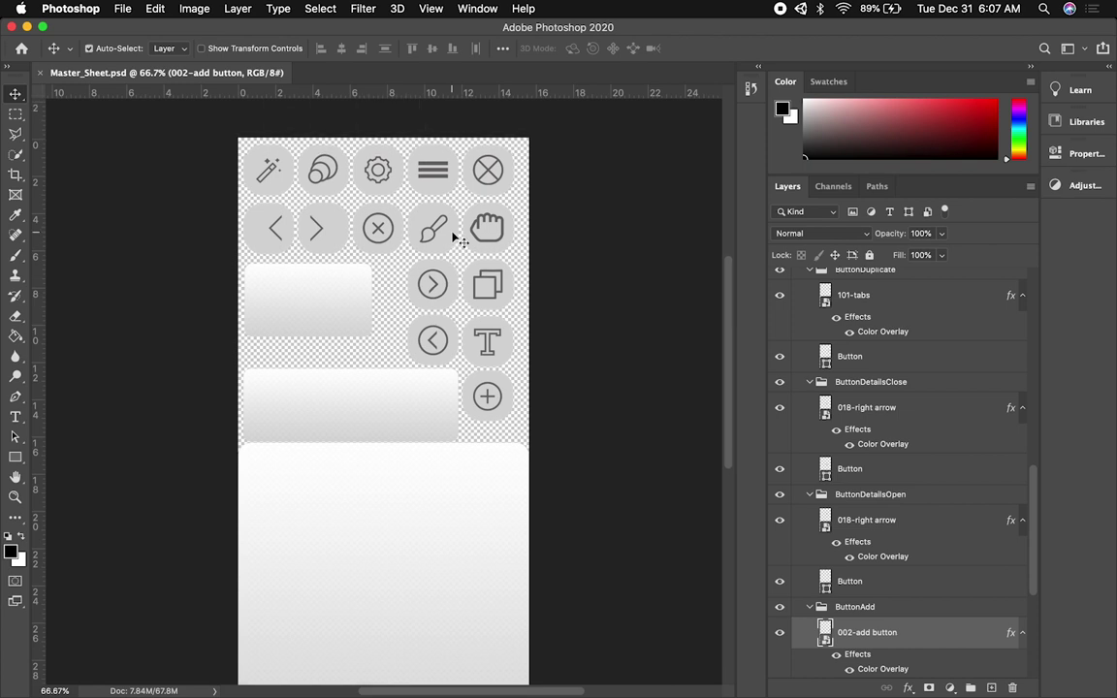
key("super+equal")
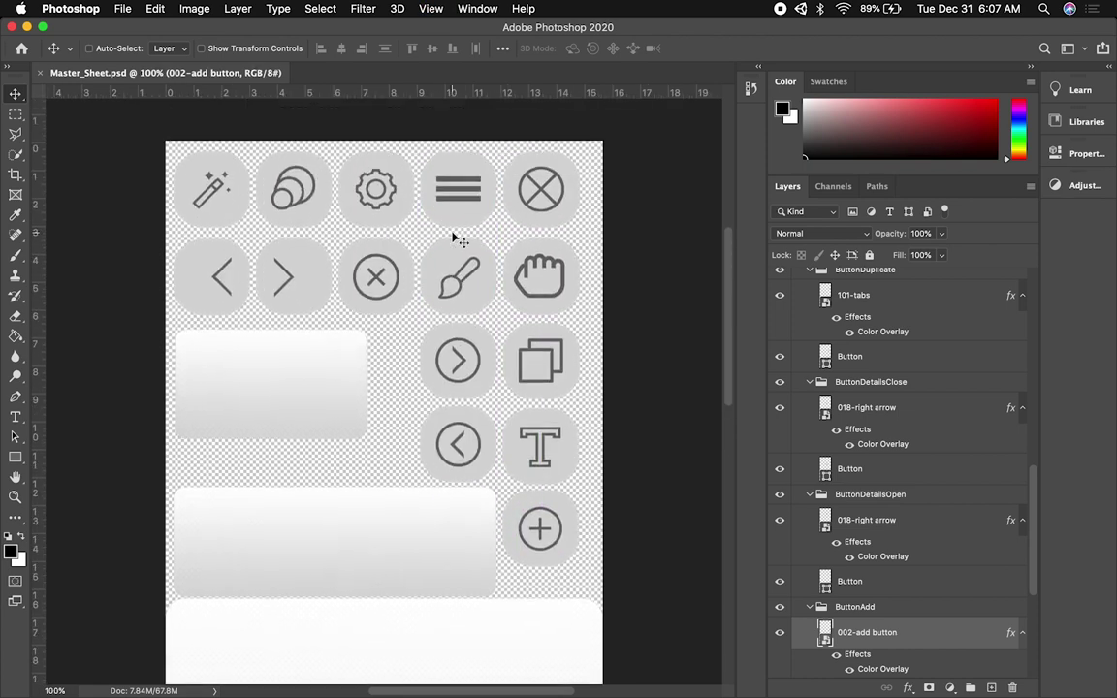
- Collapse the ButtonMenu layer group and select the PanelBottom group that contains it
key("super+equal")
key("super+minus")
scroll(731, 278, "up", 2)
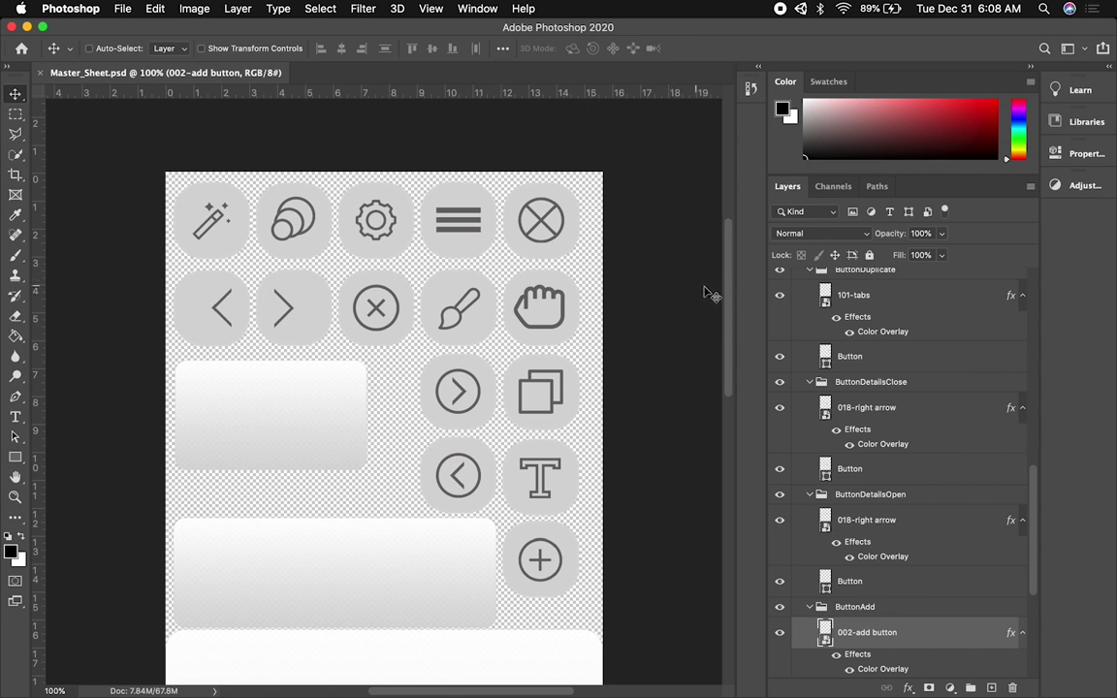
scroll(725, 277, "up", 2)
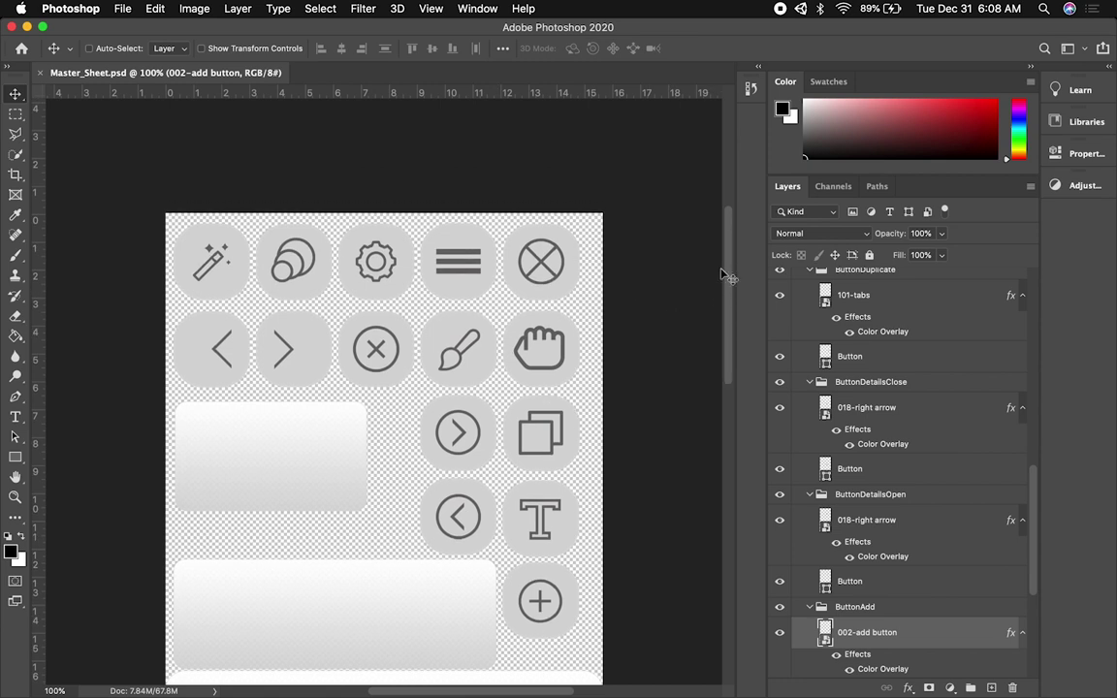
scroll(636, 391, "down", 4)
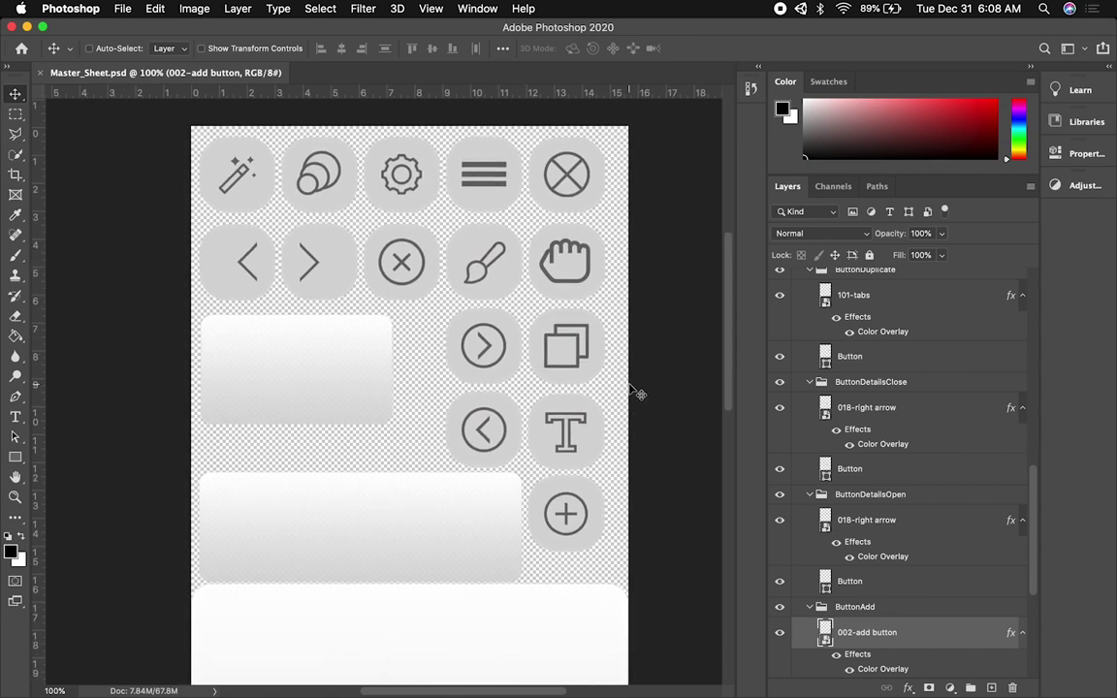
scroll(904, 354, "up", 10)
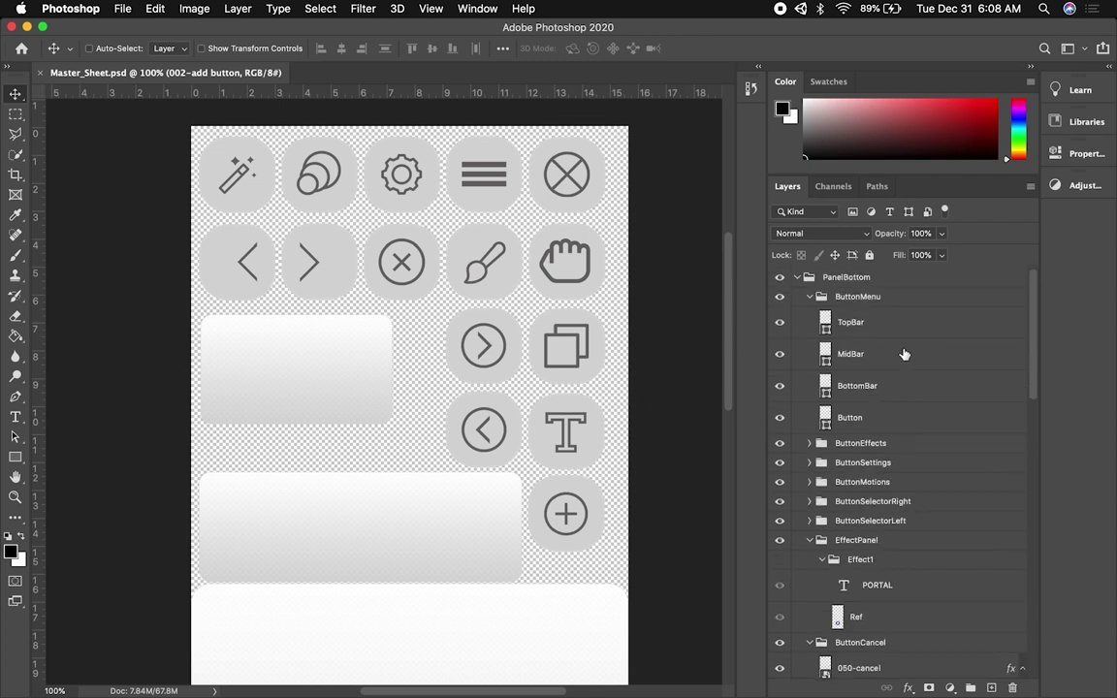
left_click(810, 297)
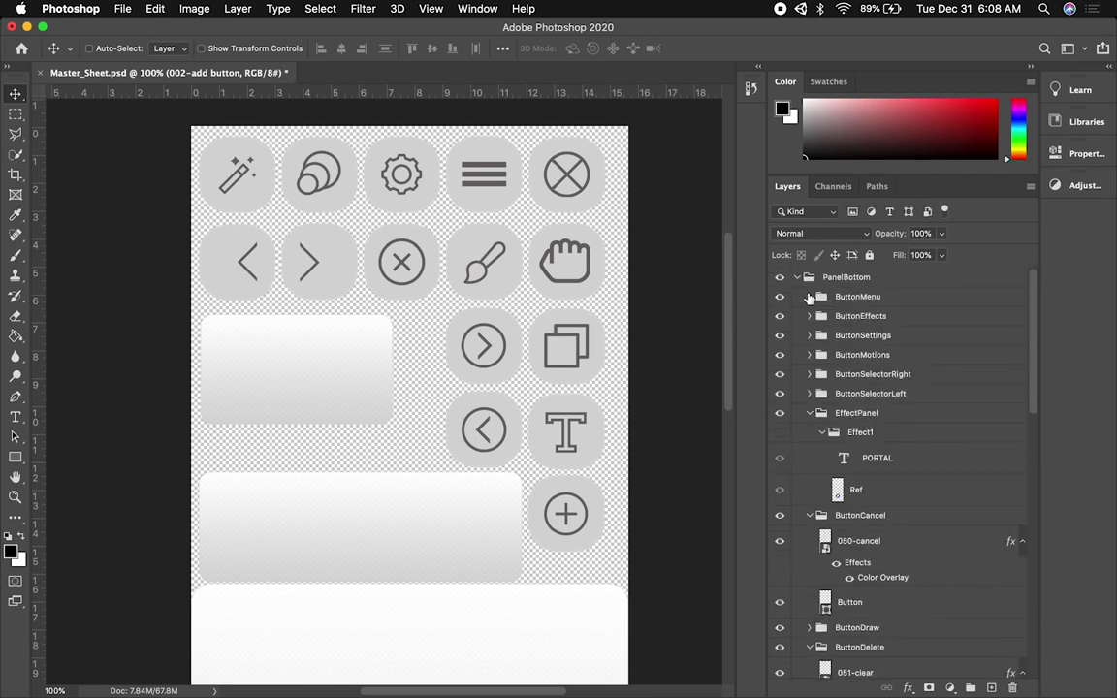
left_click(832, 279)
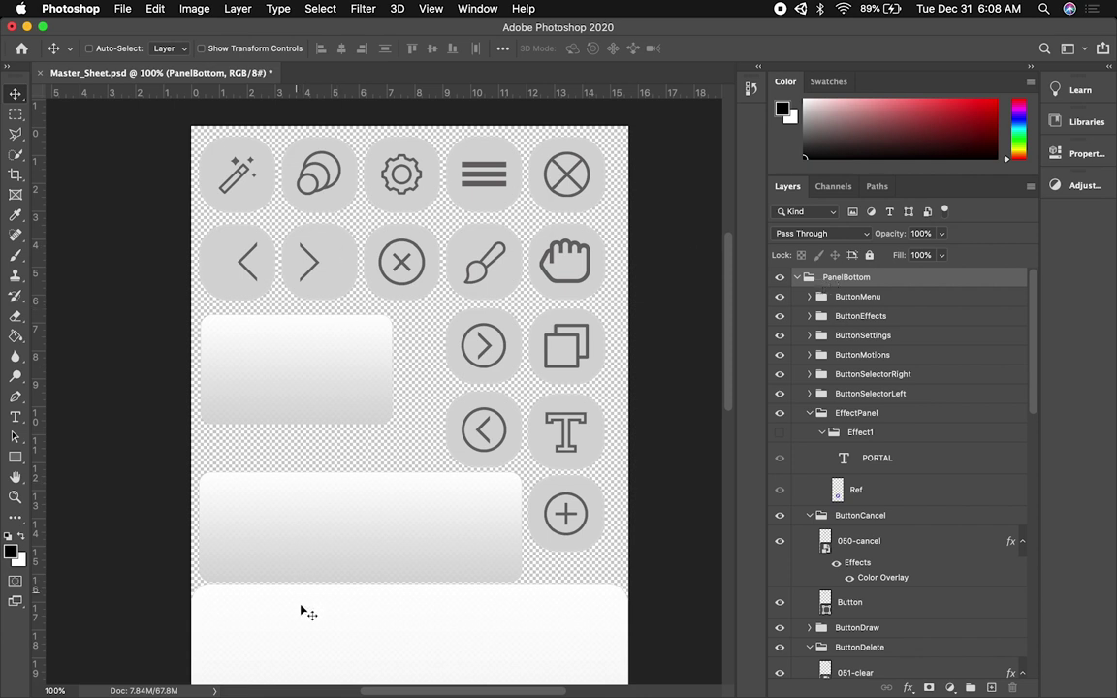
- Compare the sheet's buttons and window backgrounds with the app interface in Unity, and return to Photoshop
scroll(528, 626, "down", 2)
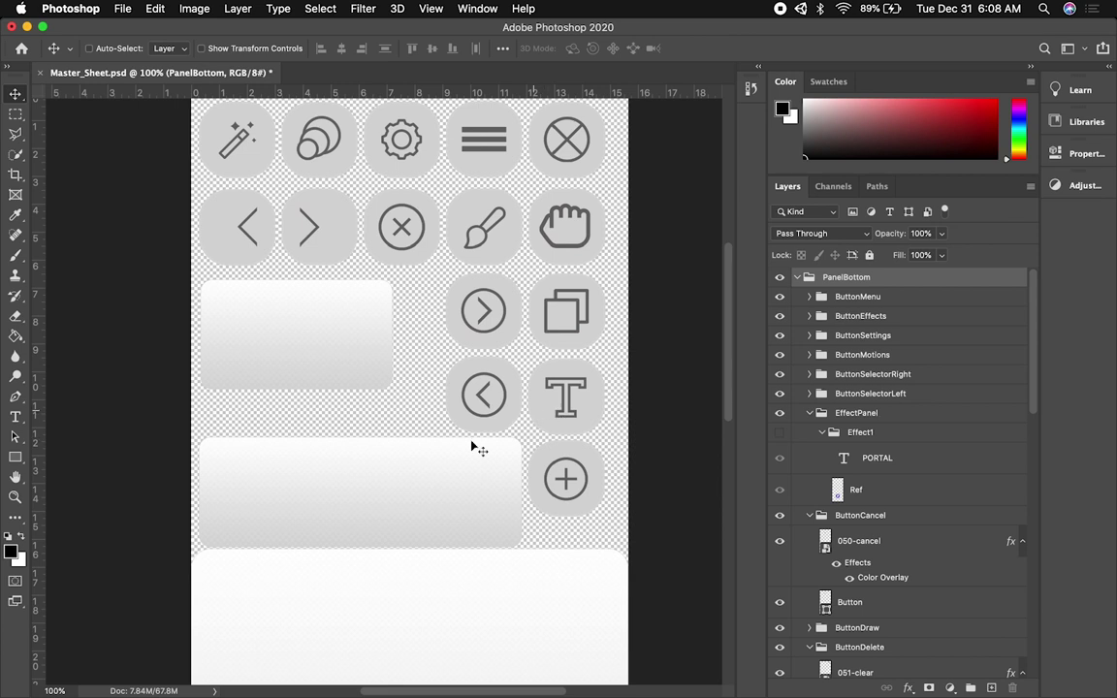
key("super+Tab")
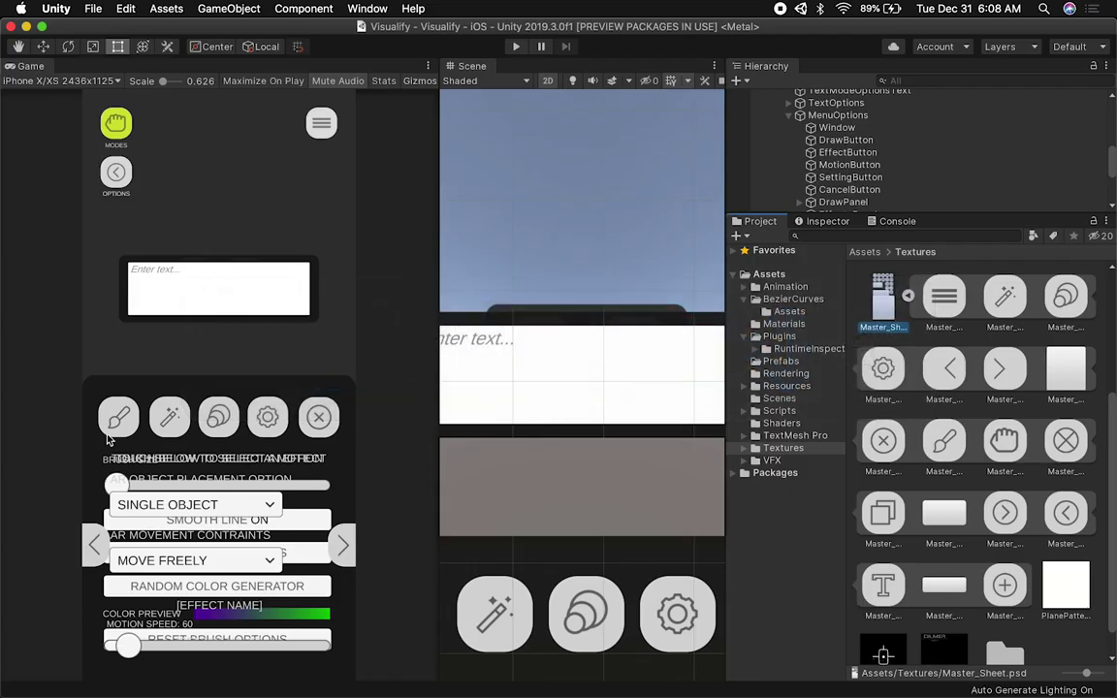
key("super+Tab")
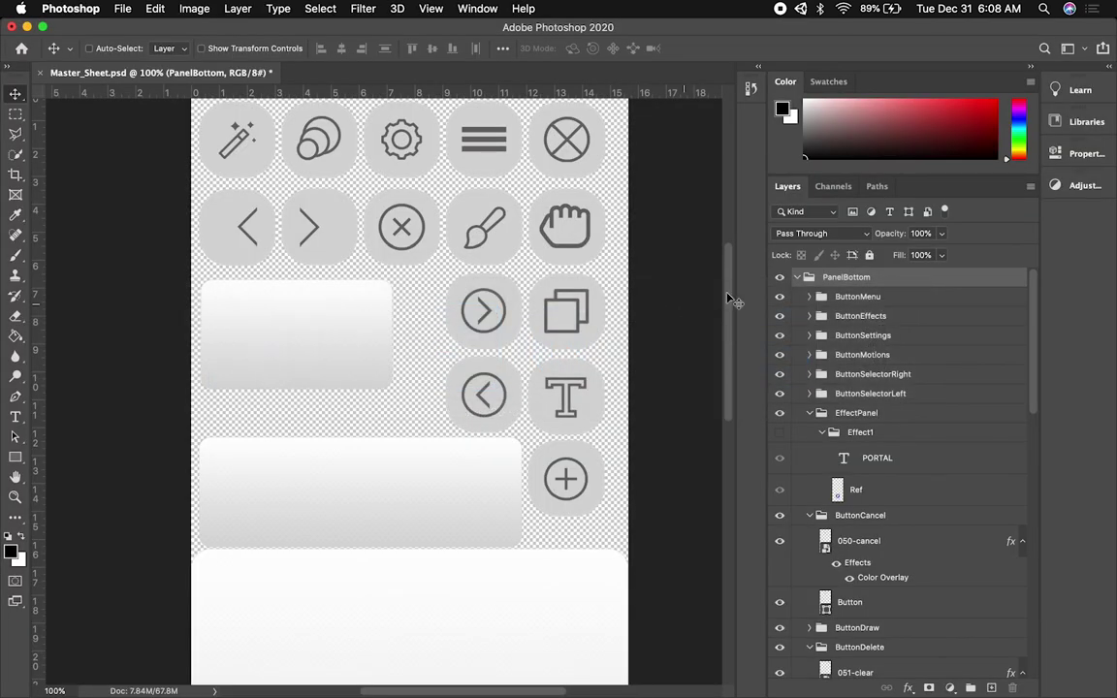
- Select the ButtonMenu group and collapse the EffectPanel, ButtonCancel, ButtonDelete, ButtonDuplicate, ButtonDetailsClose, ButtonDetailsOpen and ButtonAdd groups
left_click(790, 293)
left_click(809, 413)
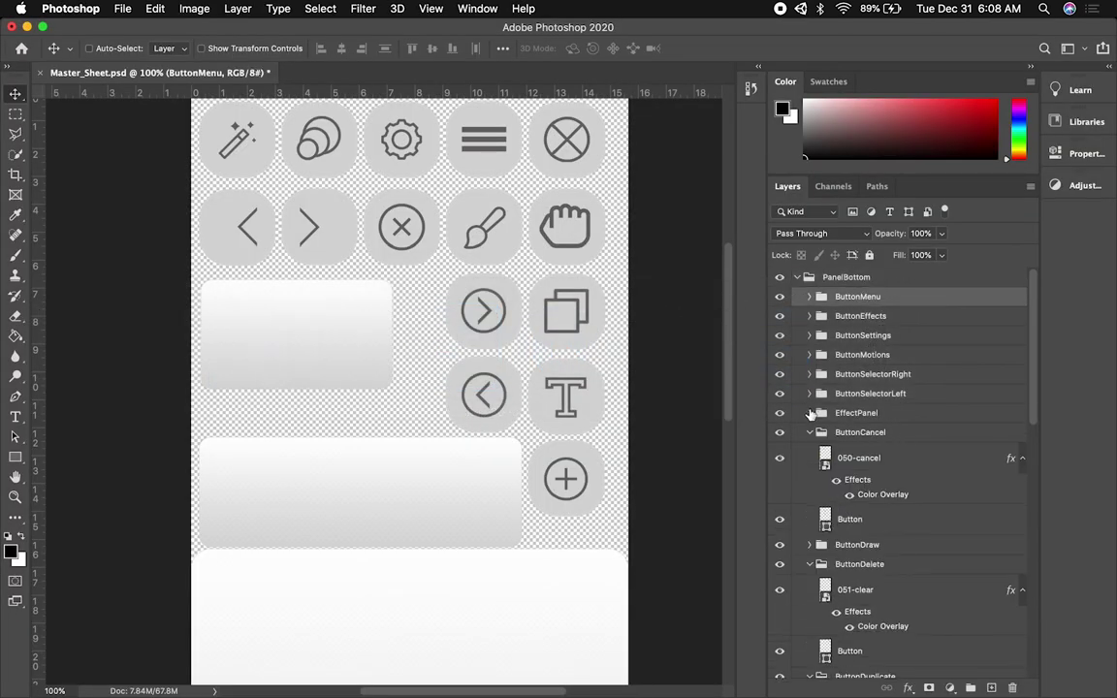
left_click(809, 432)
left_click(809, 471)
left_click(810, 491)
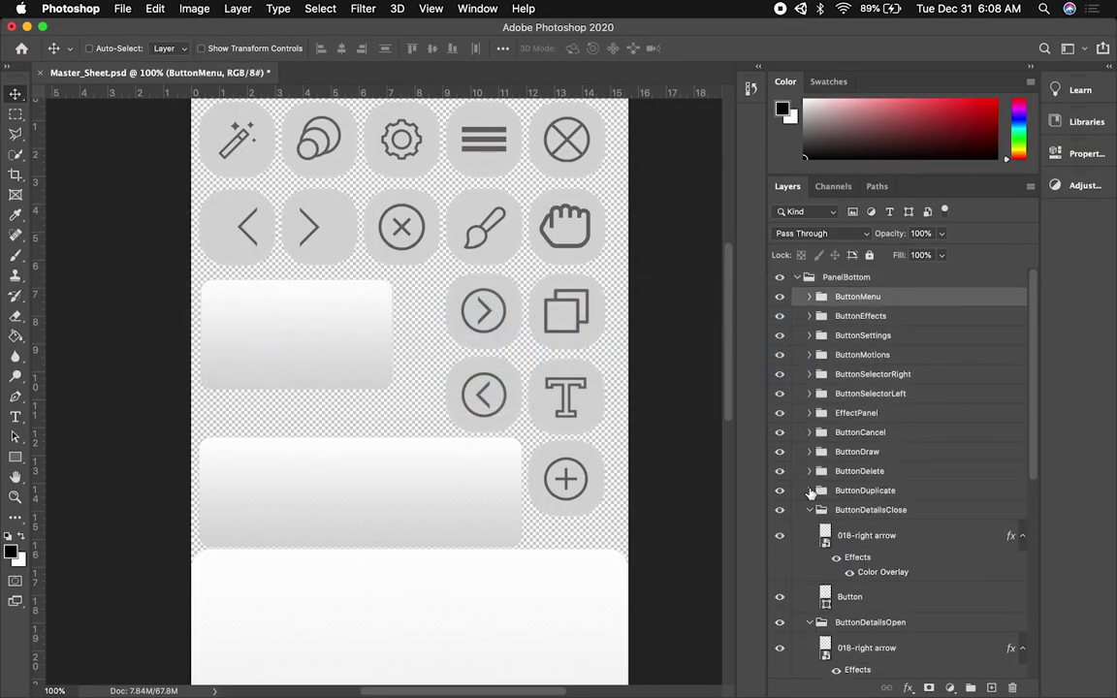
left_click(809, 510)
left_click(810, 529)
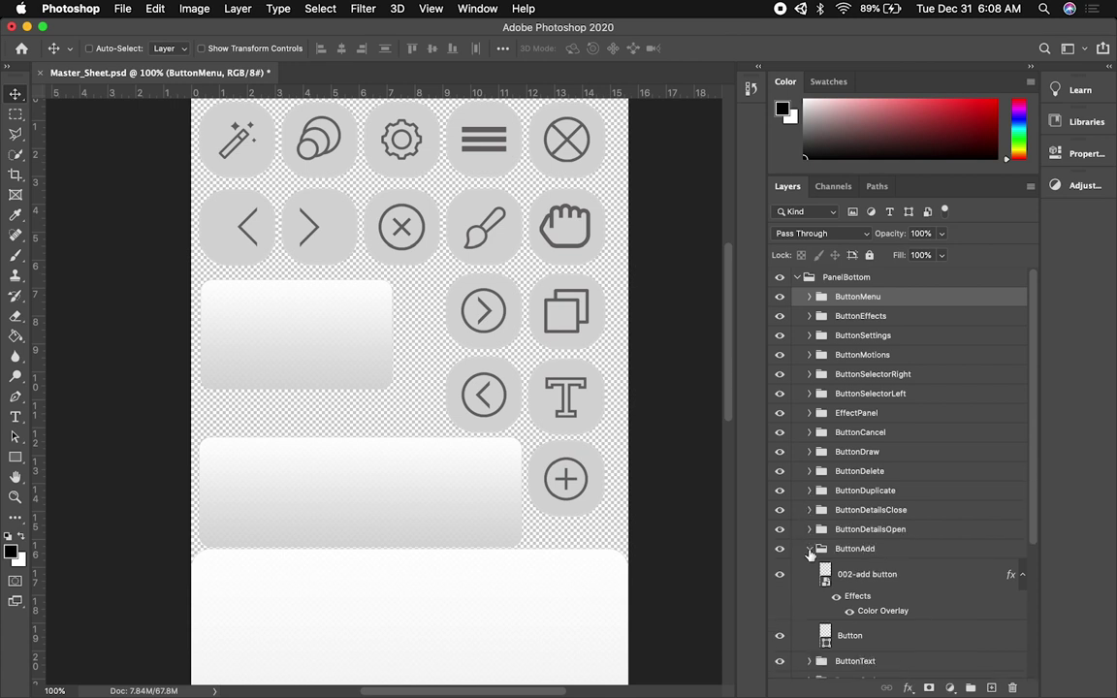
left_click(810, 549)
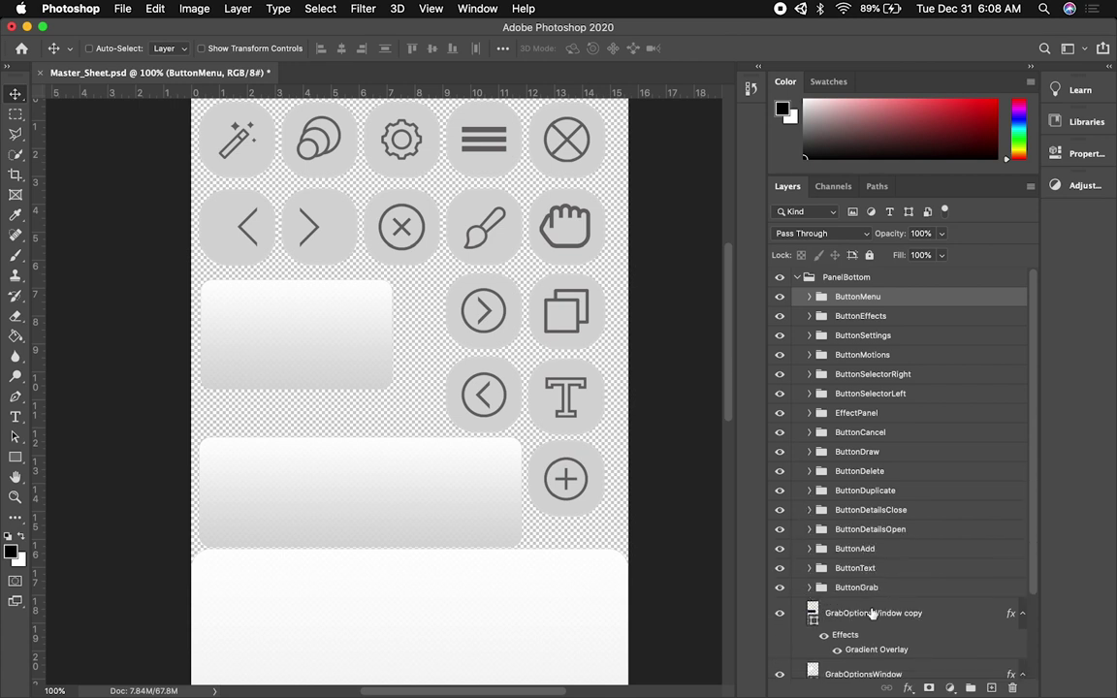
- Select the GrabOptionsWindow copy layer and hide and show it to identify its shape on the sheet
left_click(872, 613)
scroll(804, 597, "down", 1)
left_click(780, 590)
left_click(780, 589)
- Rename the GrabOptionsWindow copy layer to TextOptionsWindow, and toggle its visibility off and on to check it
double_click(869, 588)
left_click(870, 591)
key("super+a")
key("BackSpace")
key("BackSpace")
key("BackSpace")
key("BackSpace")
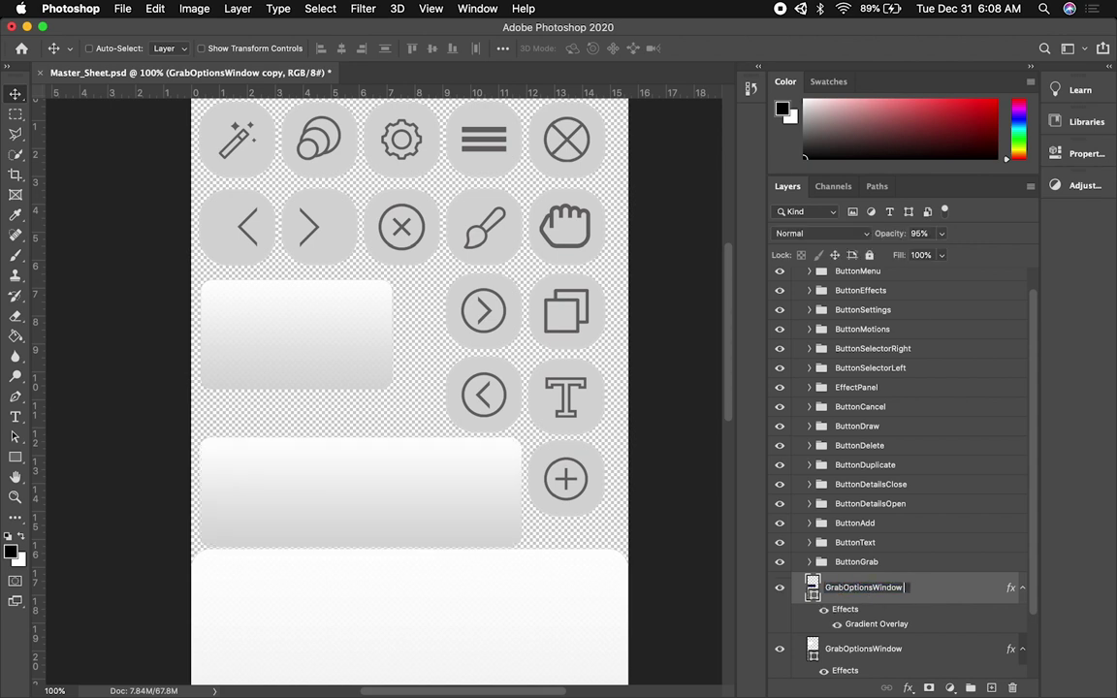
left_click_drag(846, 587, 801, 590)
type("Text")
key("Return")
left_click(781, 593)
left_click(781, 594)
- Rename the PanelBottom group to UI and save the document
scroll(814, 407, "up", 1)
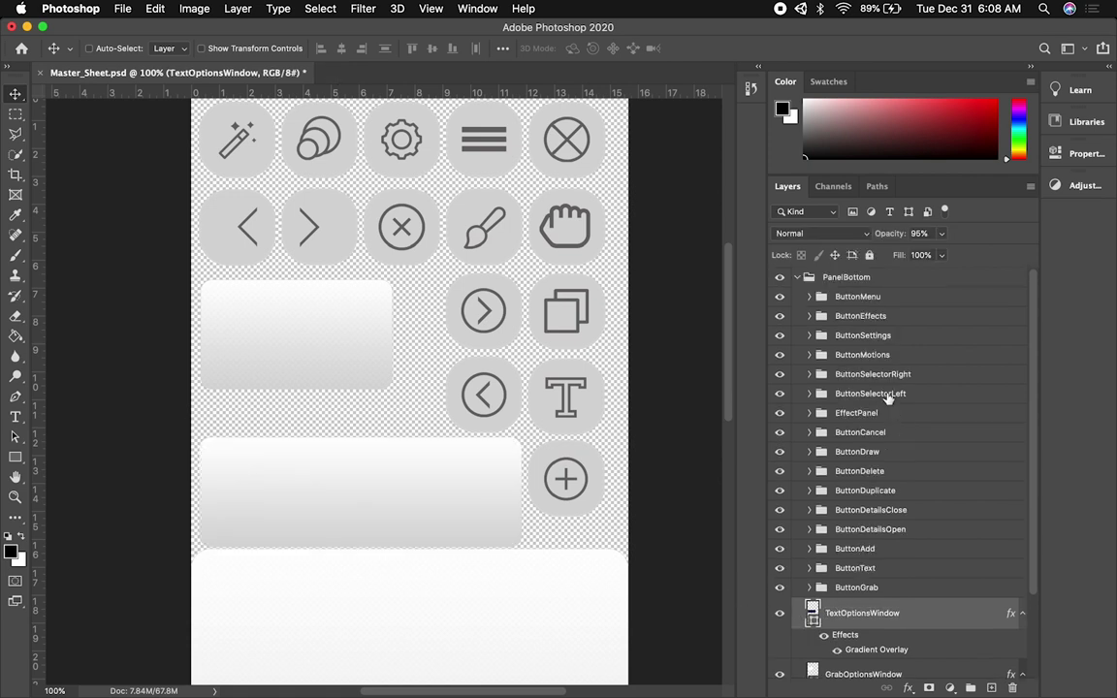
left_click(853, 277)
double_click(871, 281)
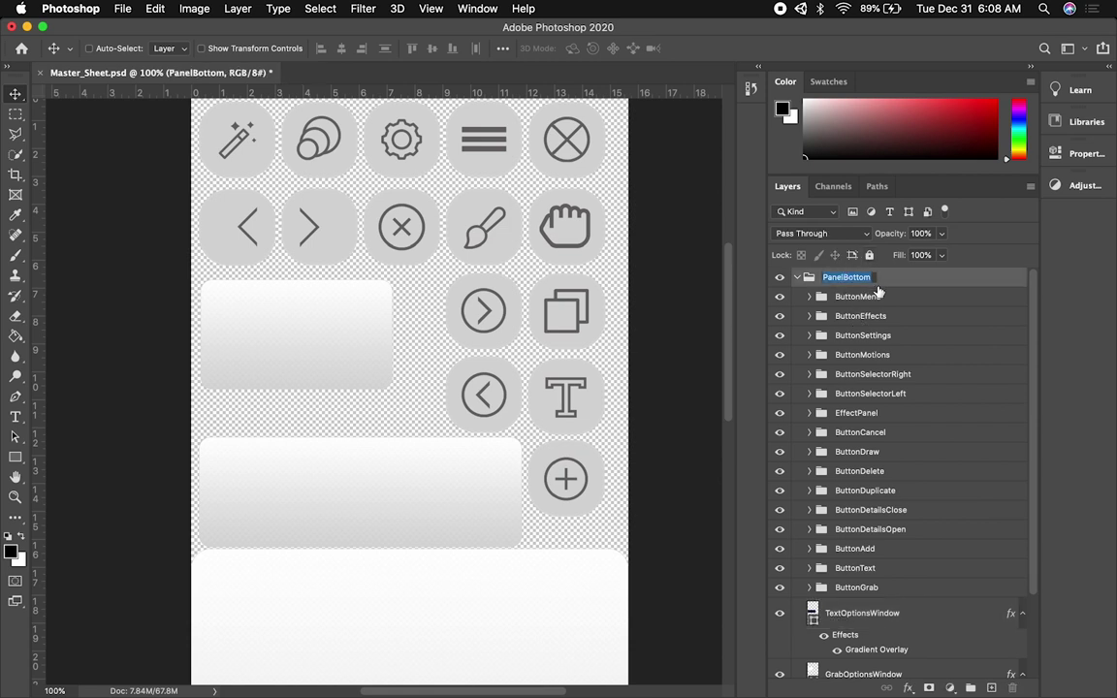
type("UI")
key("Return")
key("cmd+s")
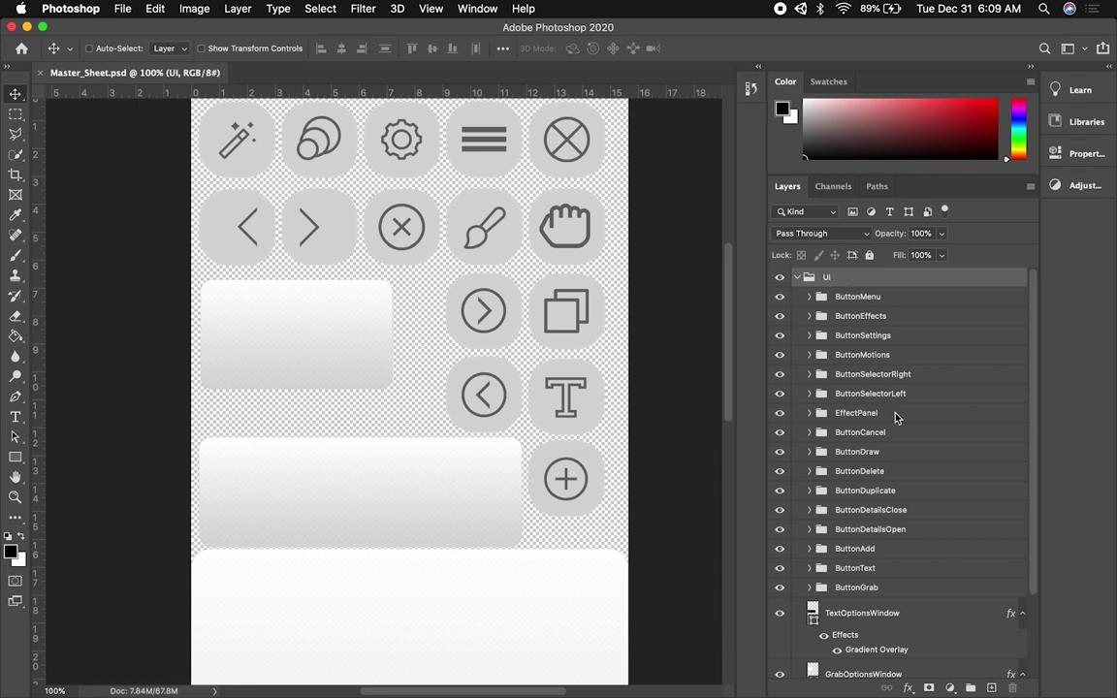
- Look through the UI group's layers, select ButtonMenu and toggle its visibility to identify its button
scroll(894, 418, "down", 5)
scroll(897, 423, "up", 5)
scroll(947, 435, "down", 5)
scroll(947, 435, "up", 3)
left_click(842, 295)
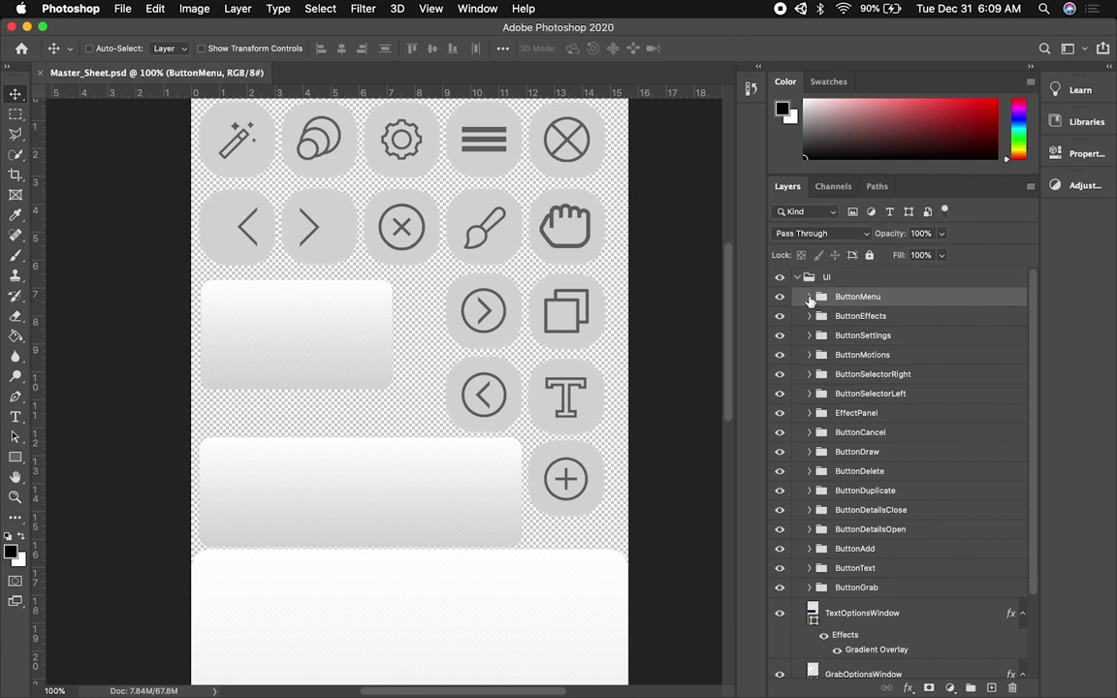
left_click(780, 297)
left_click(779, 297)
- Expand the ButtonMenu group to examine its bar and button layers up close, hiding and showing the group
left_click(811, 296)
left_click(834, 324)
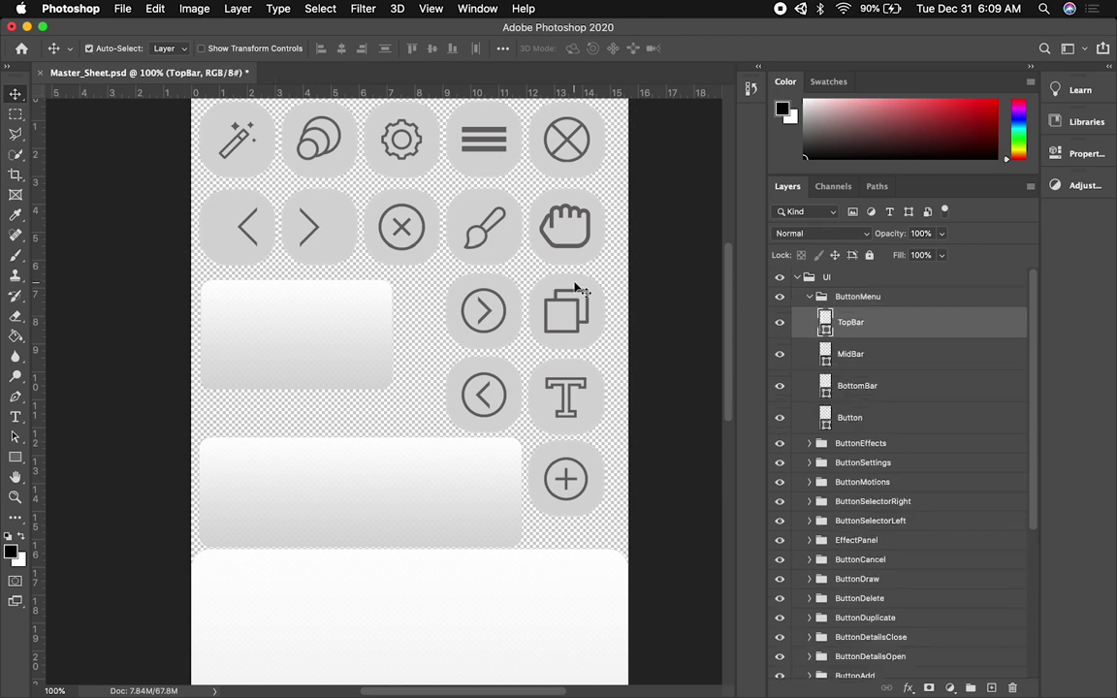
key("super+equal")
key("super+equal")
scroll(577, 289, "up", 10)
scroll(577, 289, "right", 3)
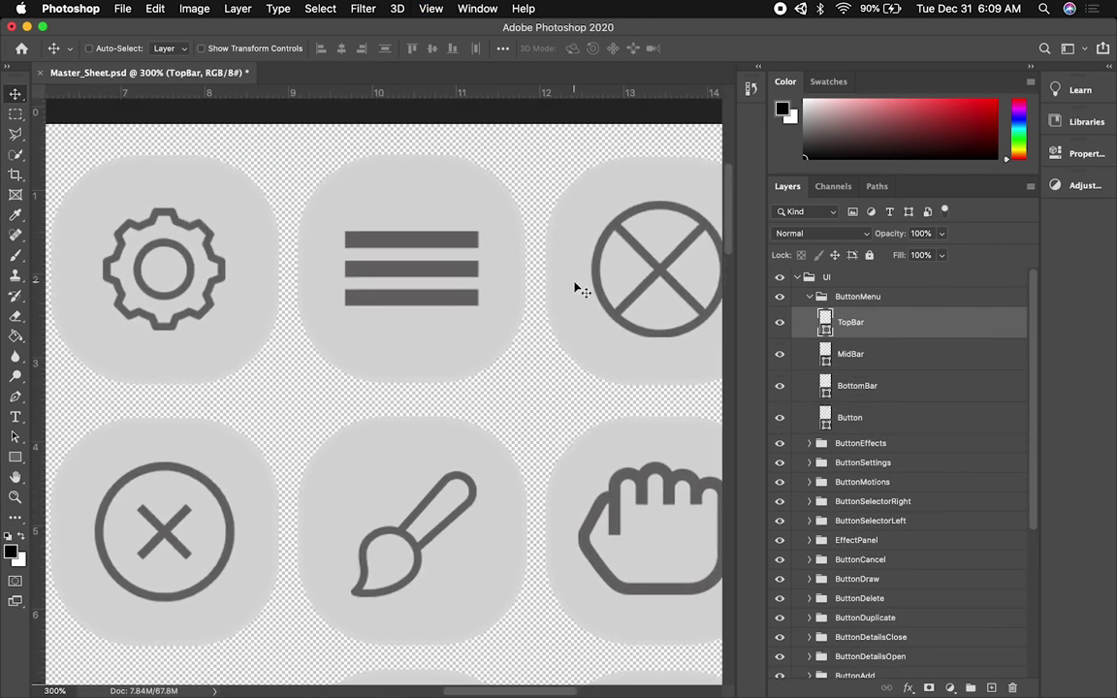
key("super+minus")
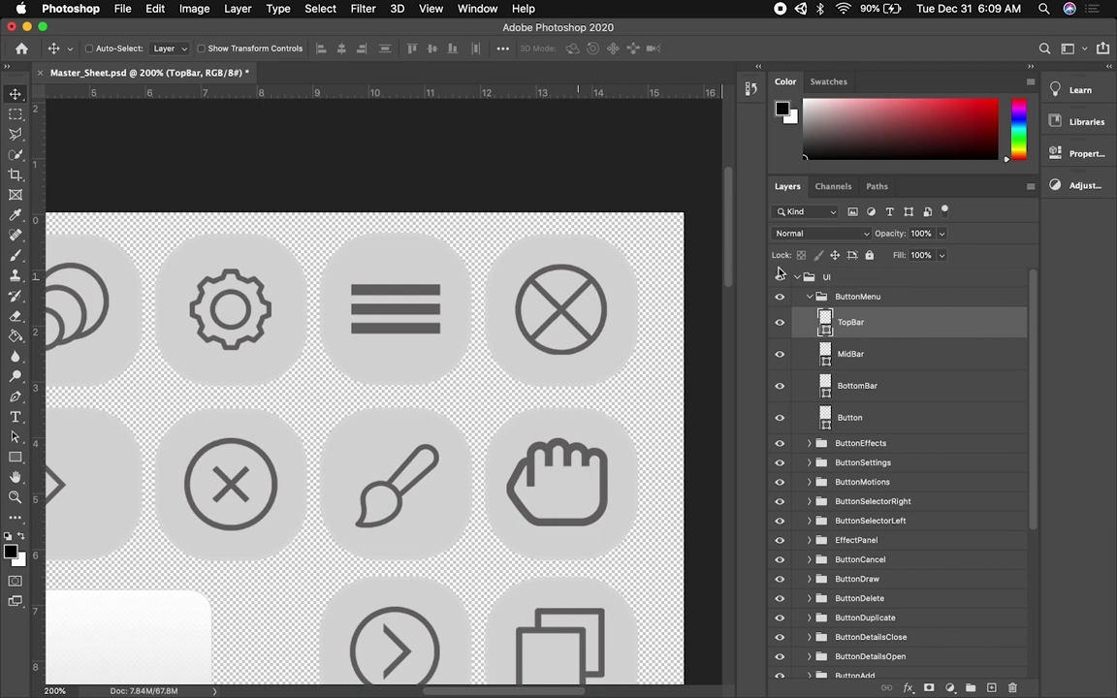
left_click(851, 300)
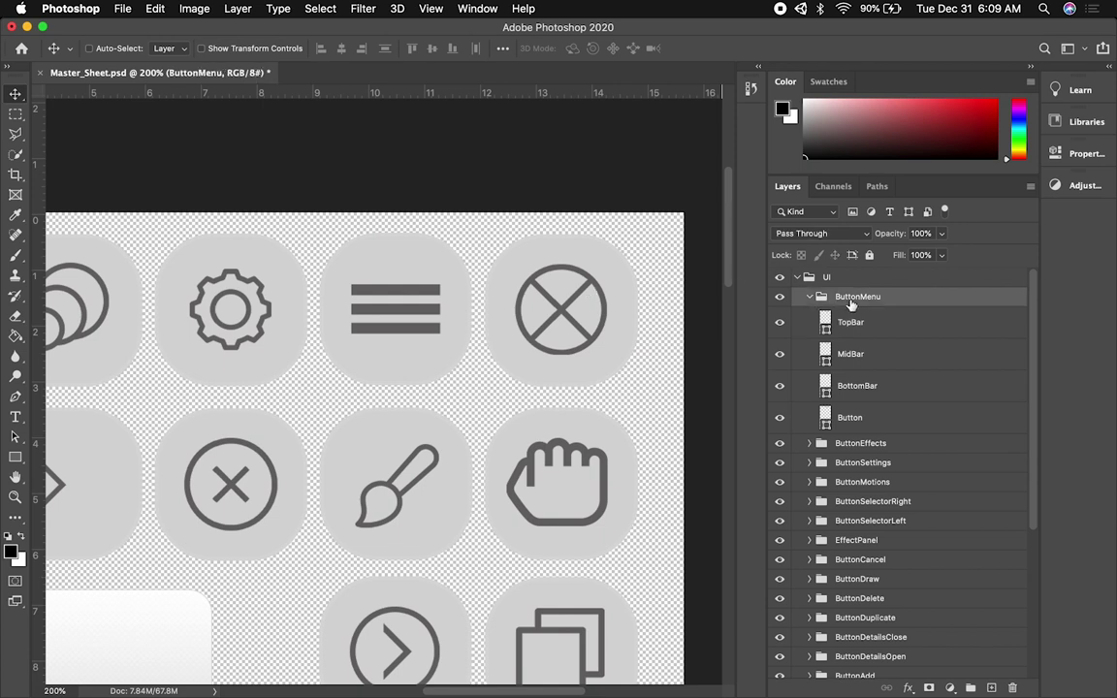
left_click(781, 299)
left_click(781, 300)
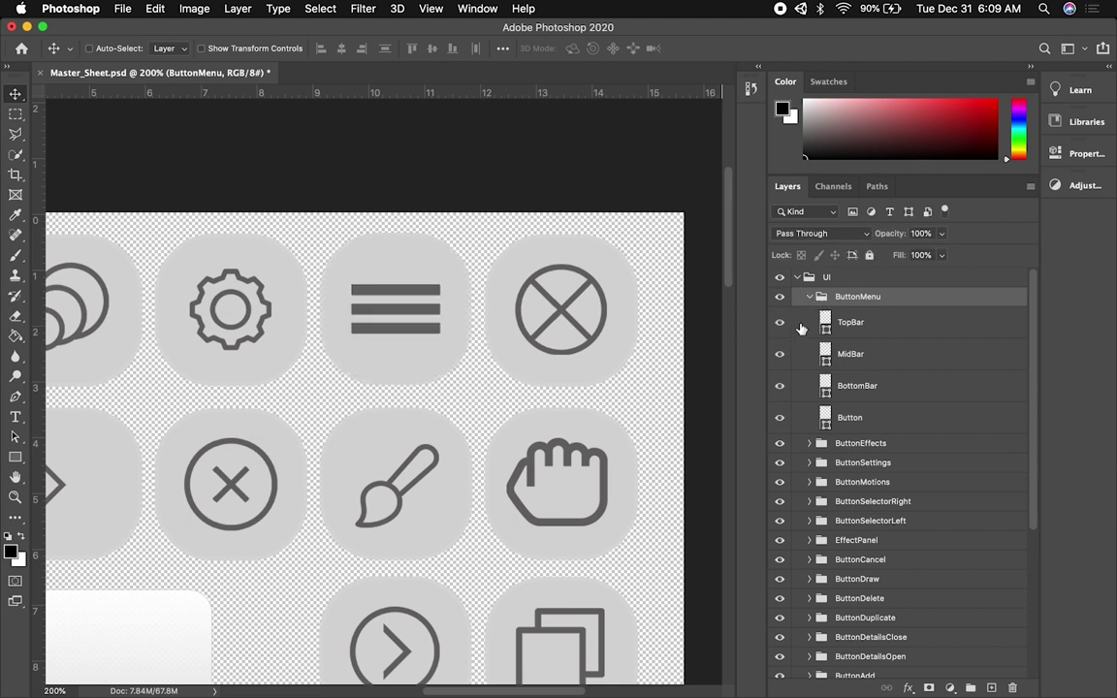
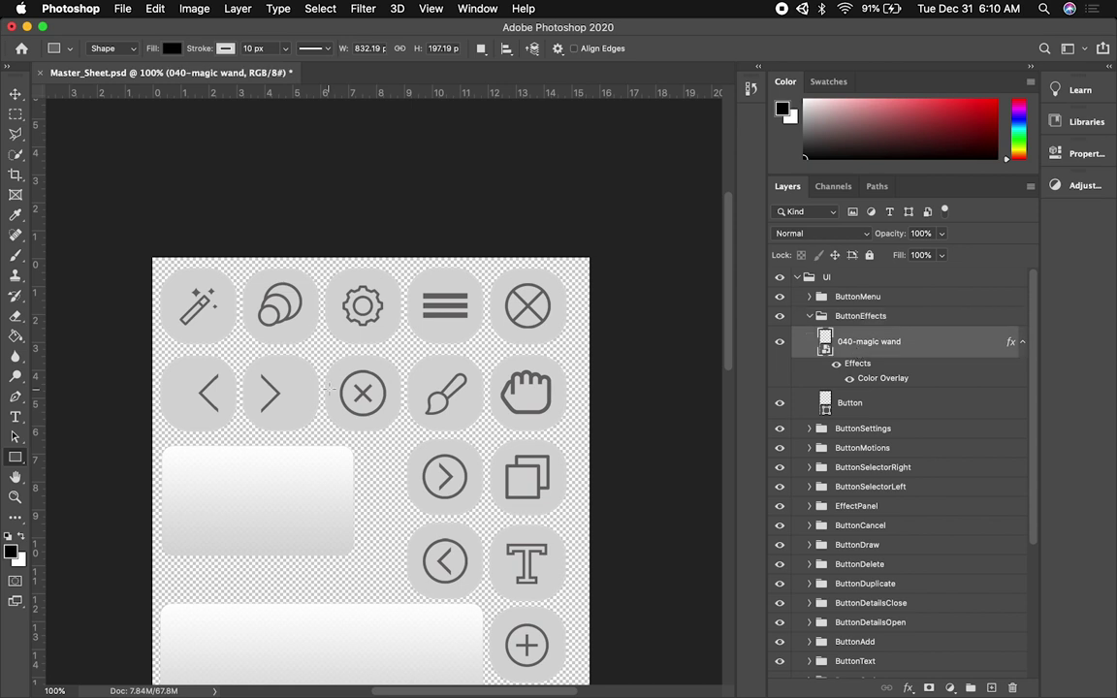
- Examine the magic wand button up close and activate the Move tool
scroll(329, 388, "left", 10)
scroll(329, 388, "up", 3)
scroll(329, 388, "right", 5)
scroll(328, 388, "up", 2)
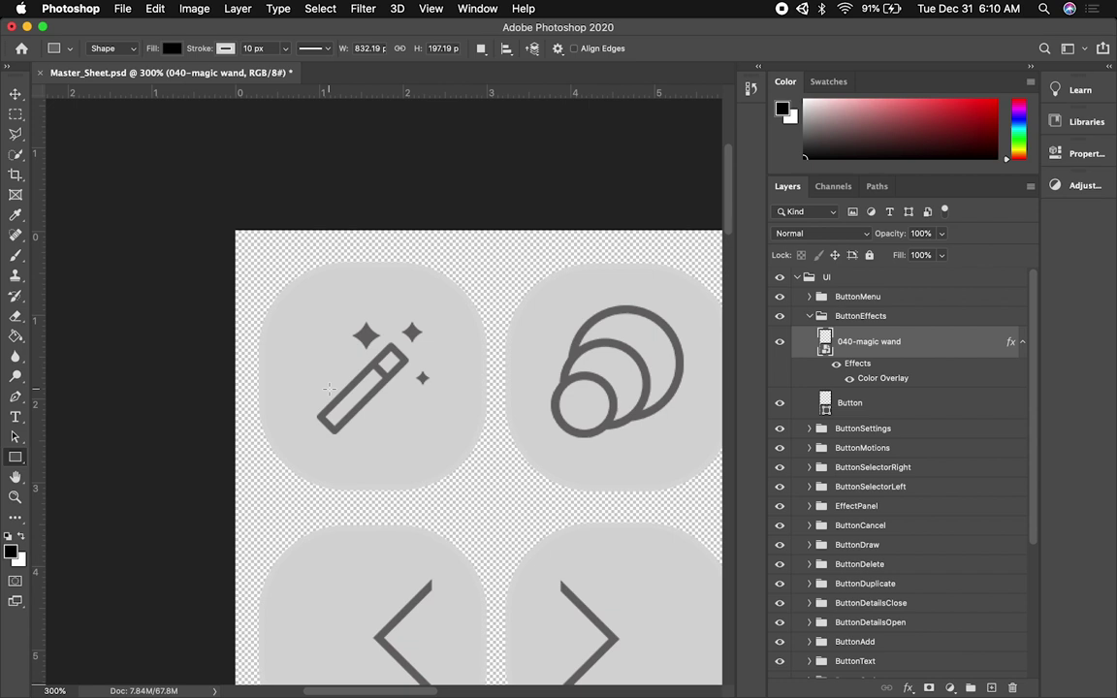
left_click(15, 93)
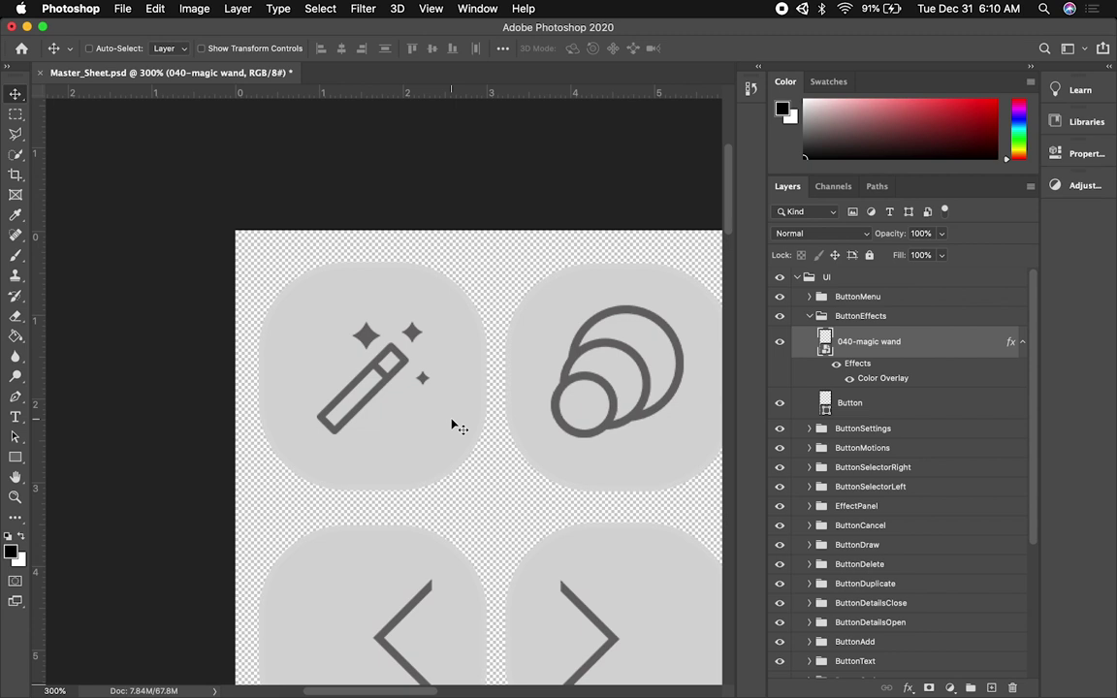
scroll(455, 426, "right", 2)
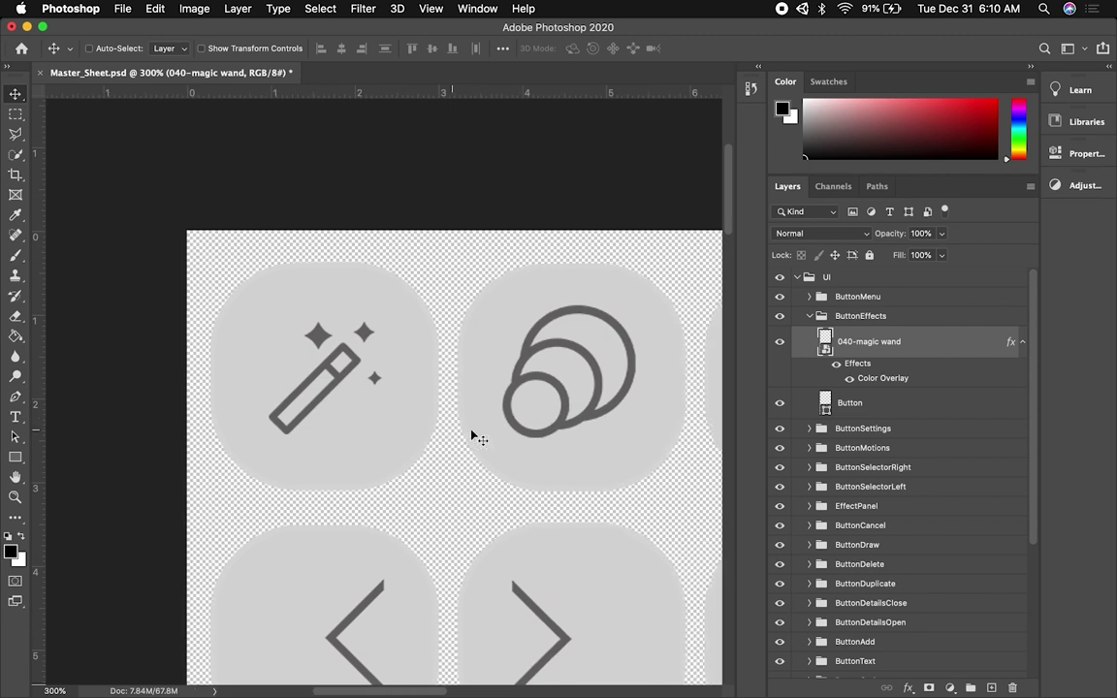
- Select the Button shape layer in the ButtonEffects group with the Rectangle tool active and show its live shape properties
left_click(819, 397)
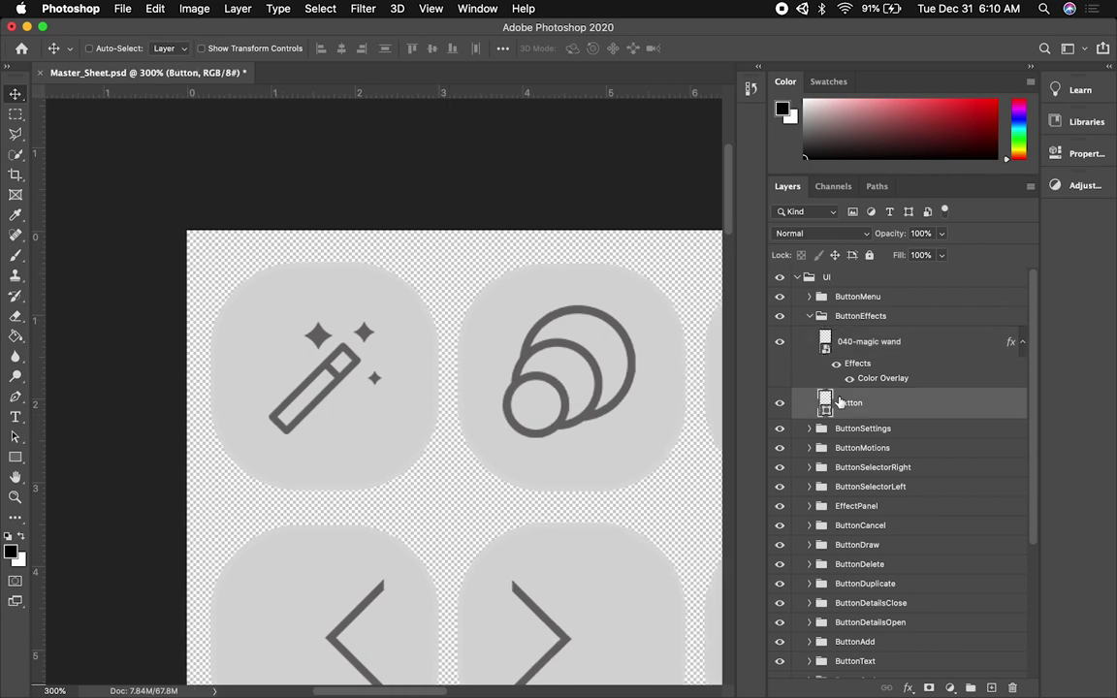
left_click(14, 457)
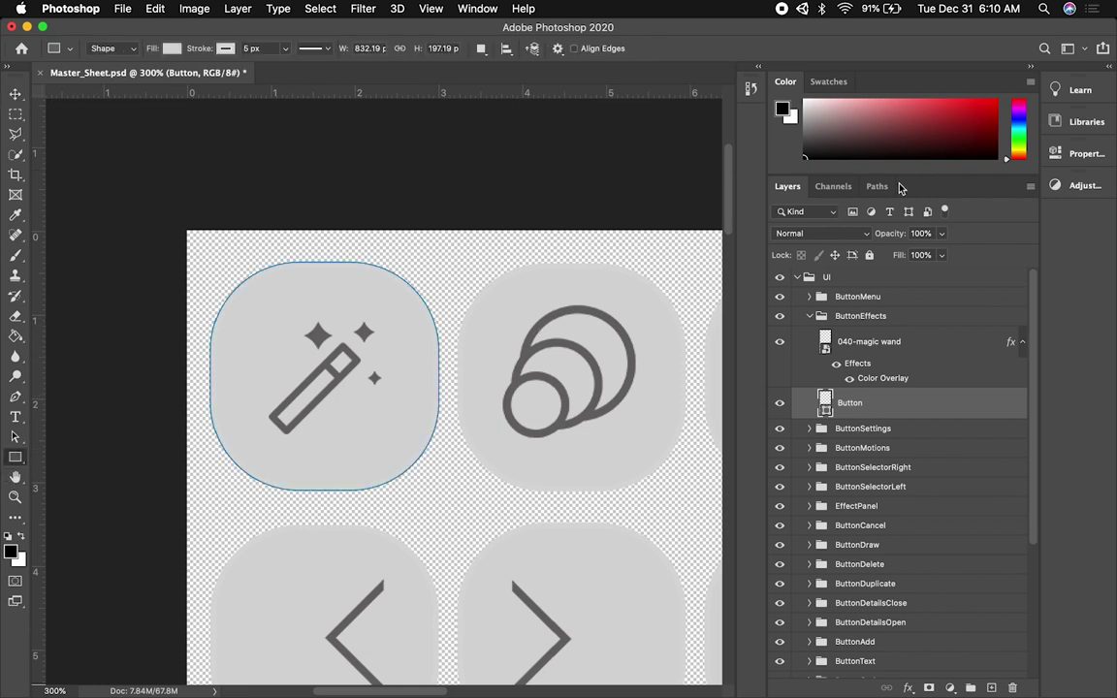
left_click(1084, 153)
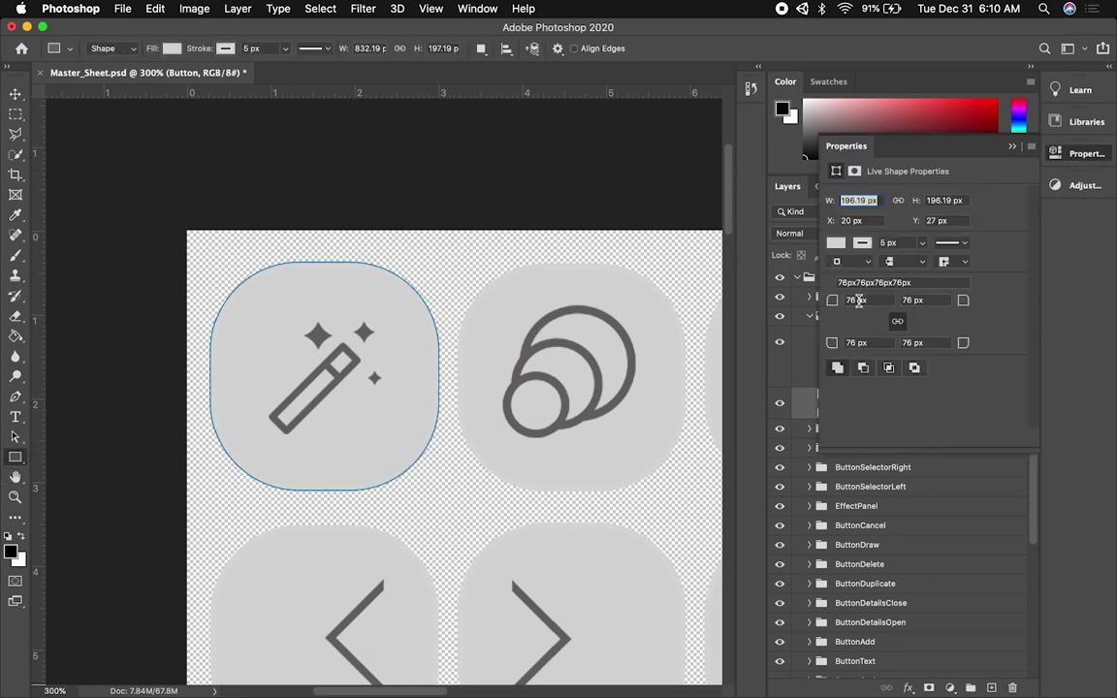
- Try linked corner radii of 20 px and 0 px on the magic wand button's background shape
left_click(896, 320)
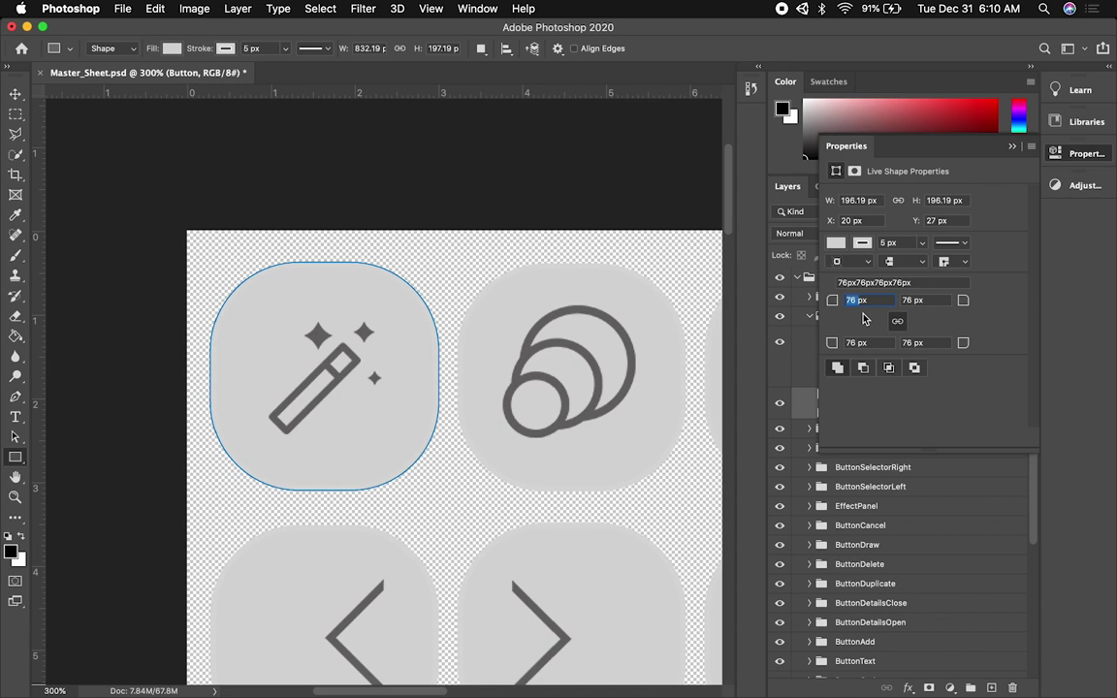
type("20")
key("Return")
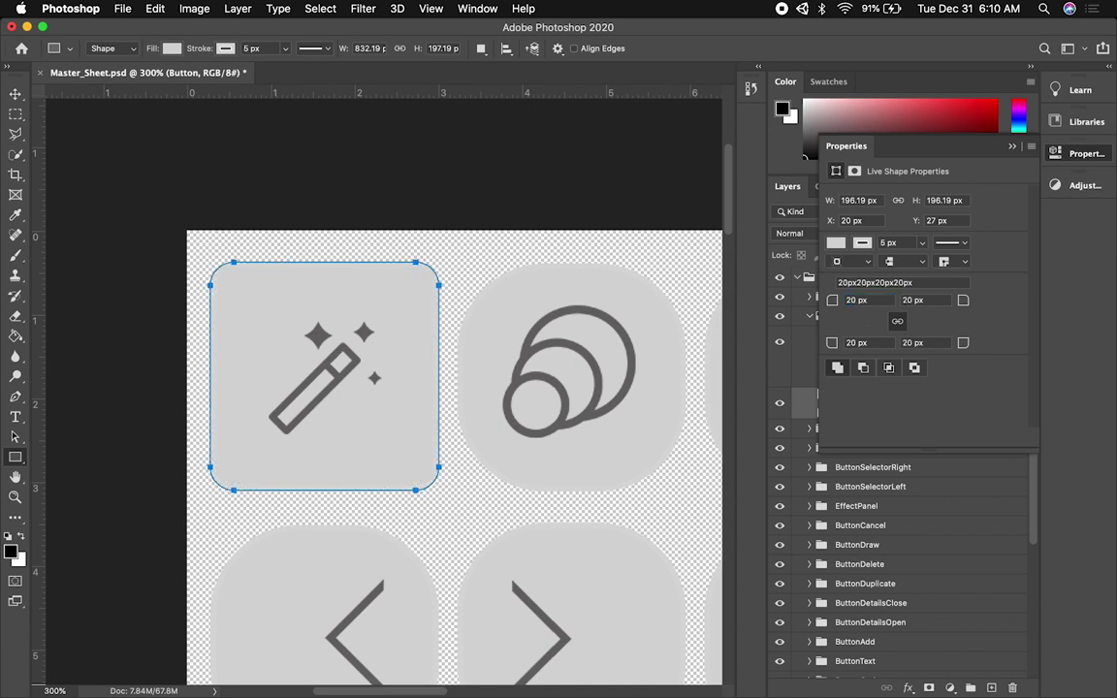
double_click(848, 300)
type("0")
key("Return")
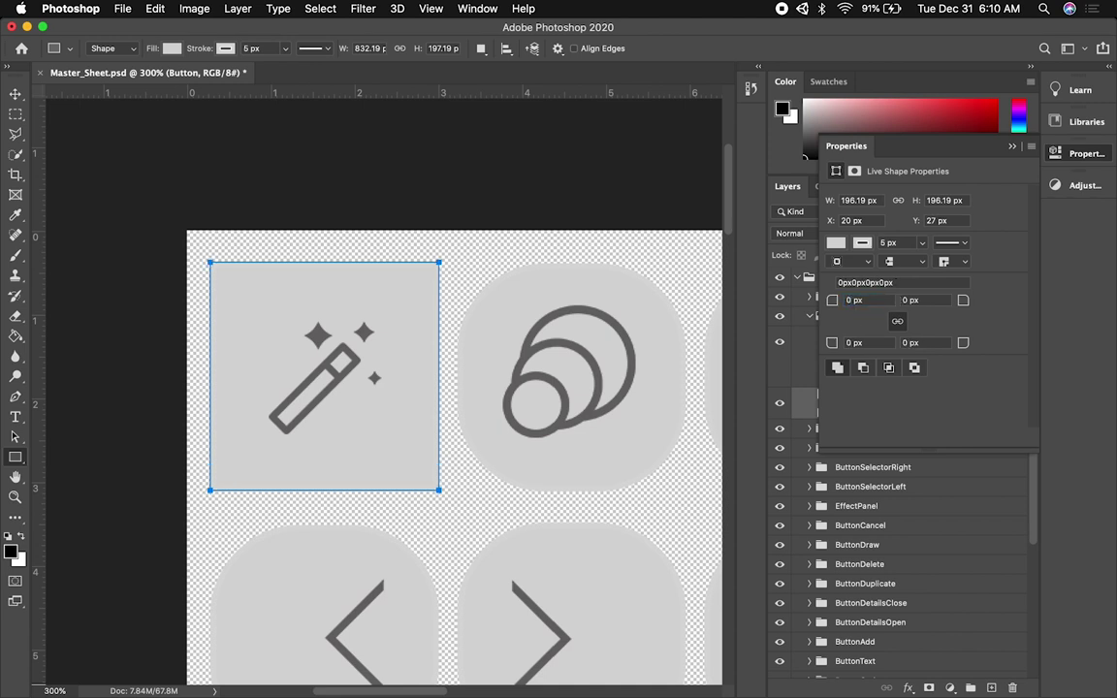
- Set all four corner radii of the button shape back to 76 px and activate the Move tool
type("76")
key("Return")
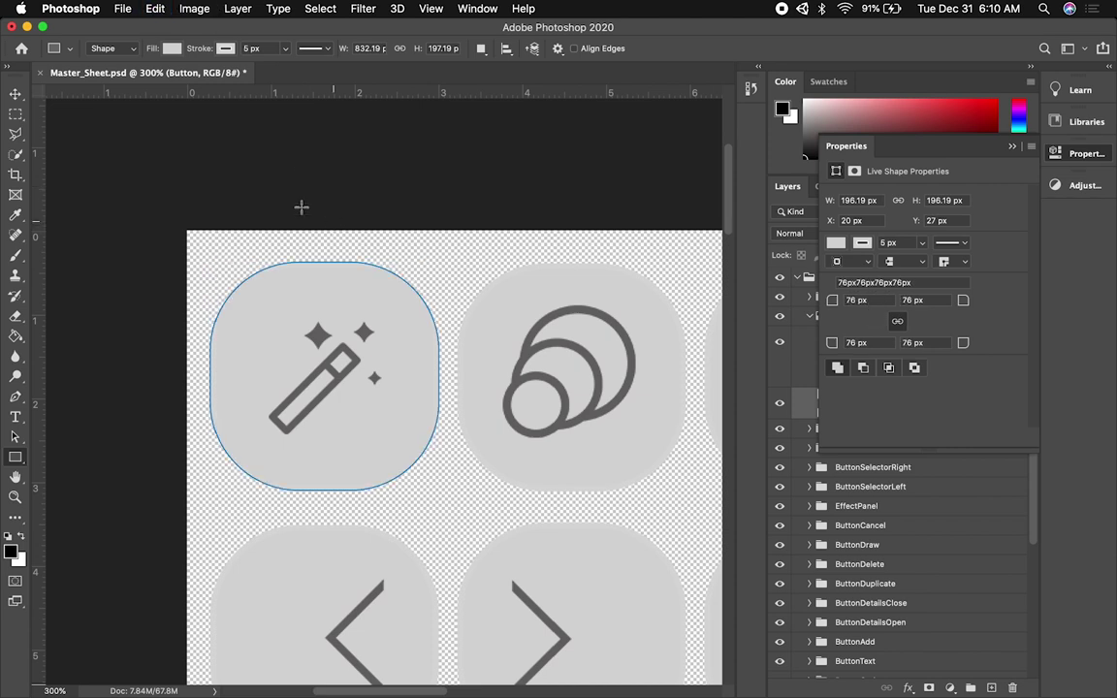
left_click(16, 93)
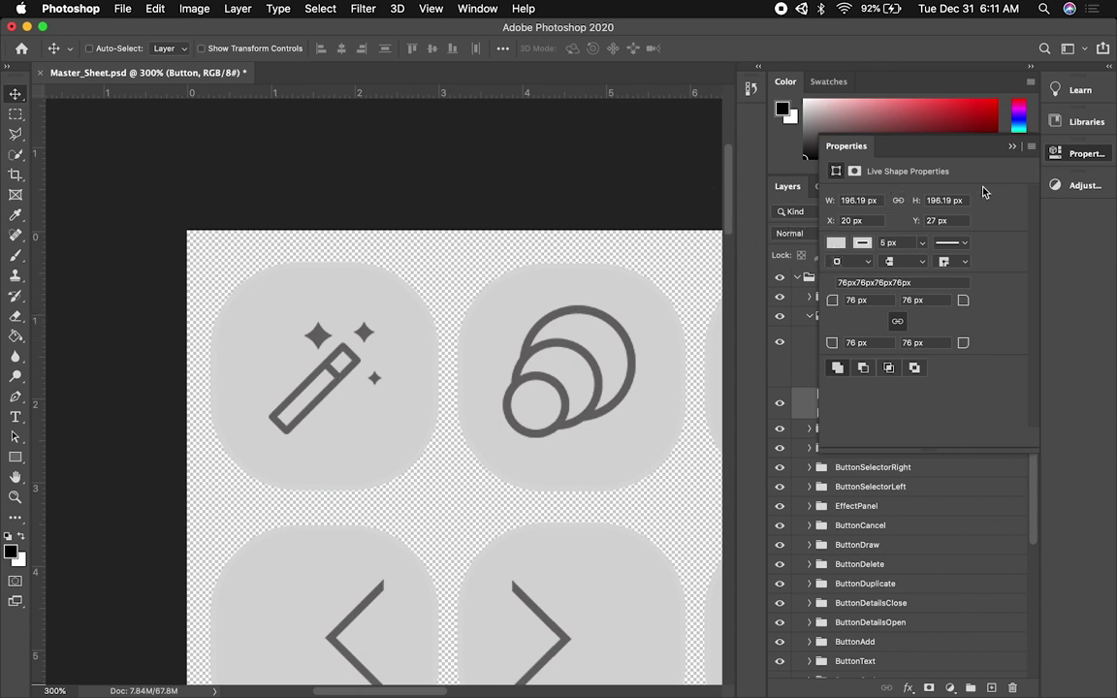
- Collapse the shape properties and select the 040-magic wand layer in the ButtonEffects group
left_click(1011, 147)
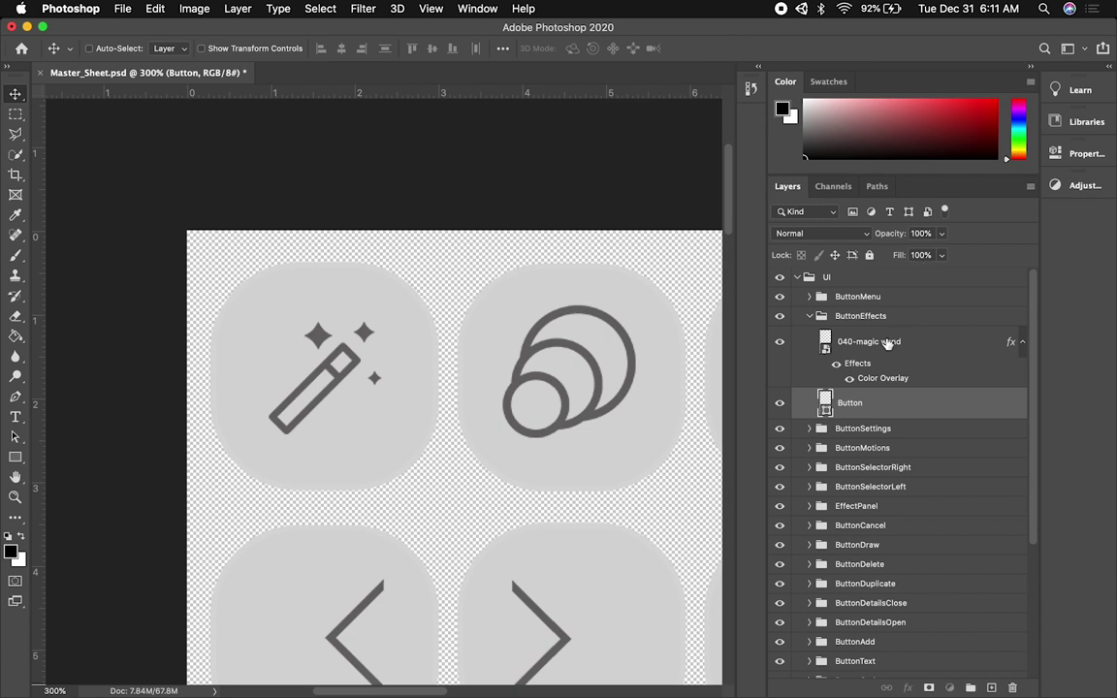
left_click(852, 346)
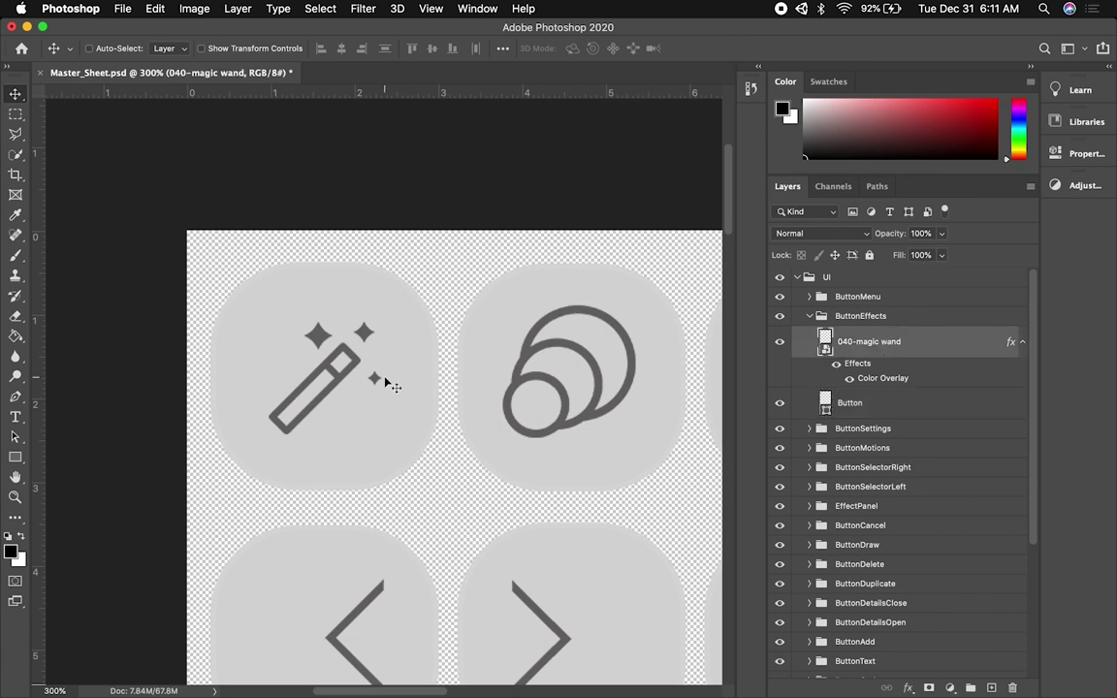
scroll(482, 548, "down", 5)
scroll(481, 548, "up", 7)
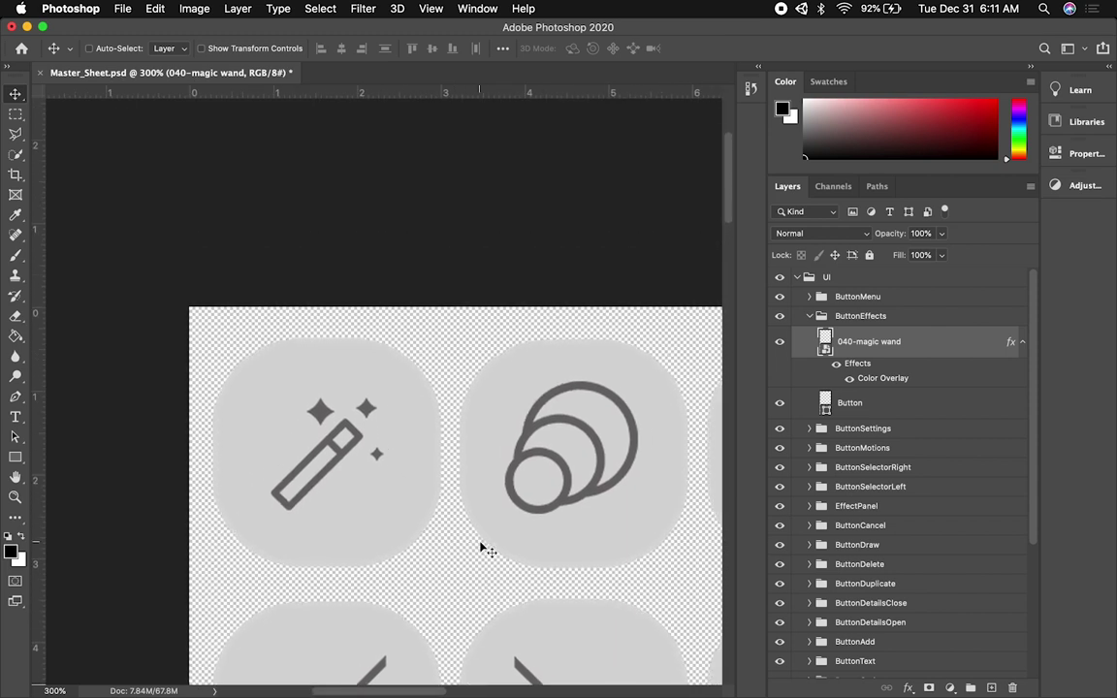
- Switch to Chrome and load the flaticon.com home page in place of the paint icon search
key("super+Tab")
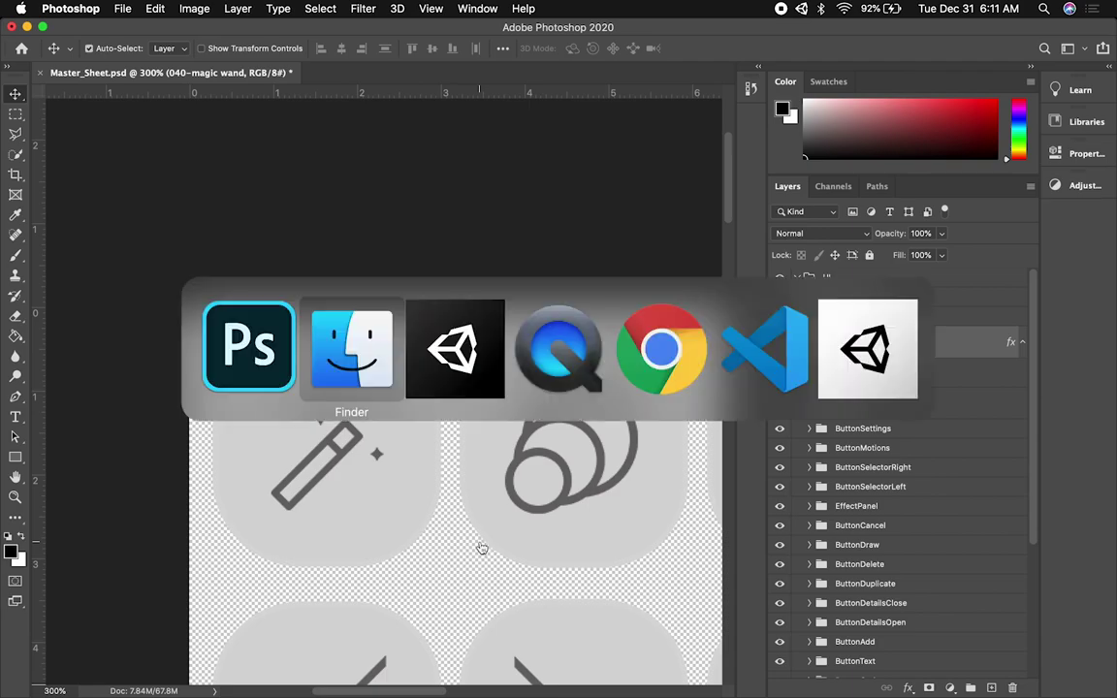
key("super+Tab")
key("super+Tab")
key("super+Tab")
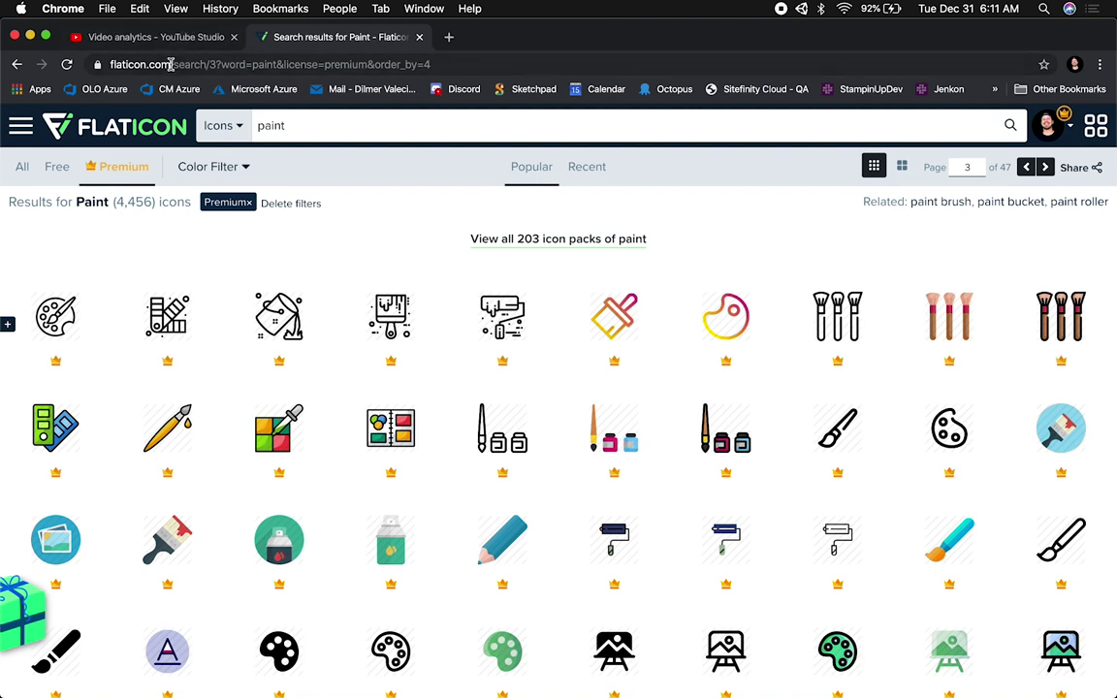
mouse_move(172, 64)
left_mouse_down()
mouse_move(426, 64)
mouse_move(389, 64)
left_mouse_up()
key("shift+End")
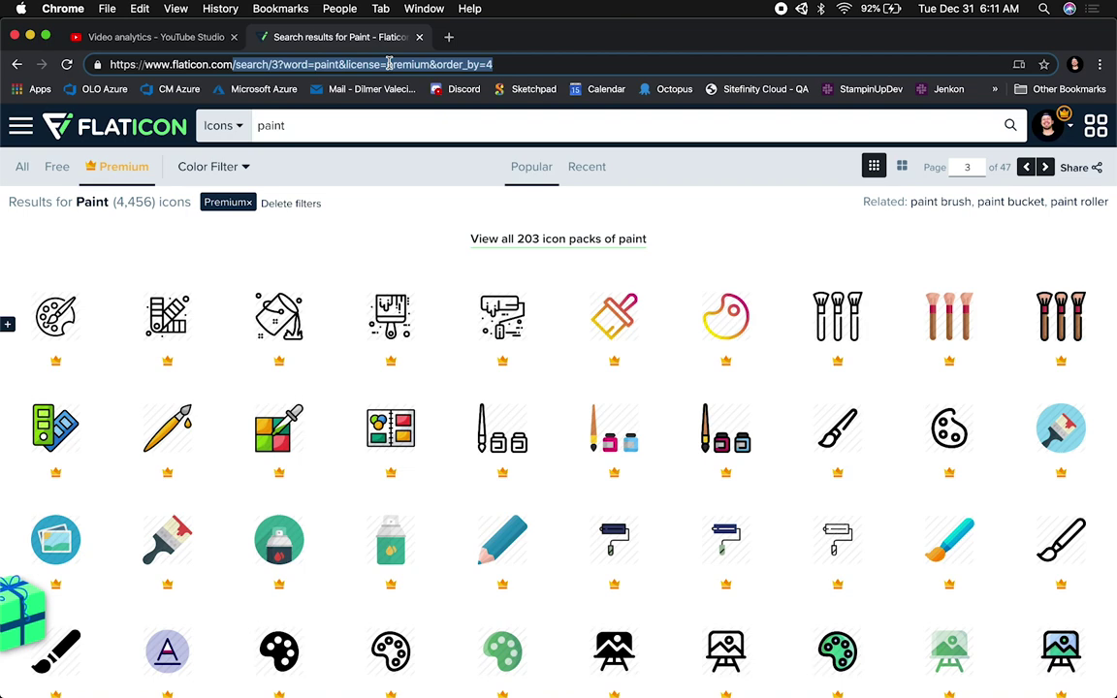
key("BackSpace")
key("Return")
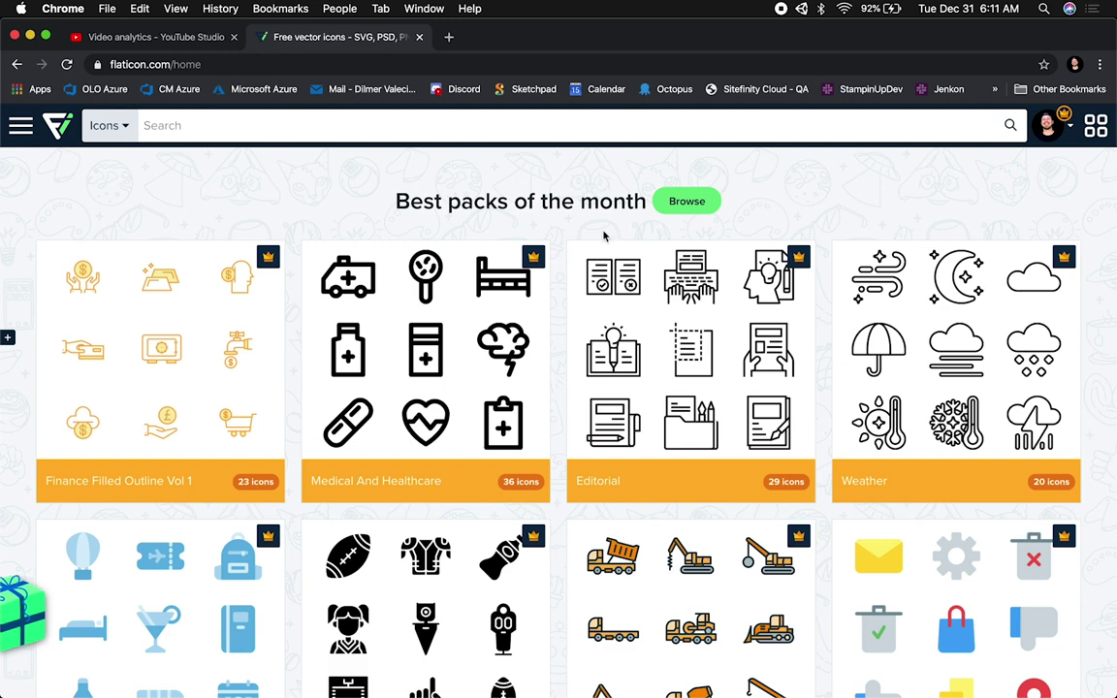
- Look over the featured icon packs on the home page and check the account's download allowance
scroll(603, 235, "down", 3)
scroll(603, 233, "up", 3)
left_click(469, 114)
left_click(1064, 118)
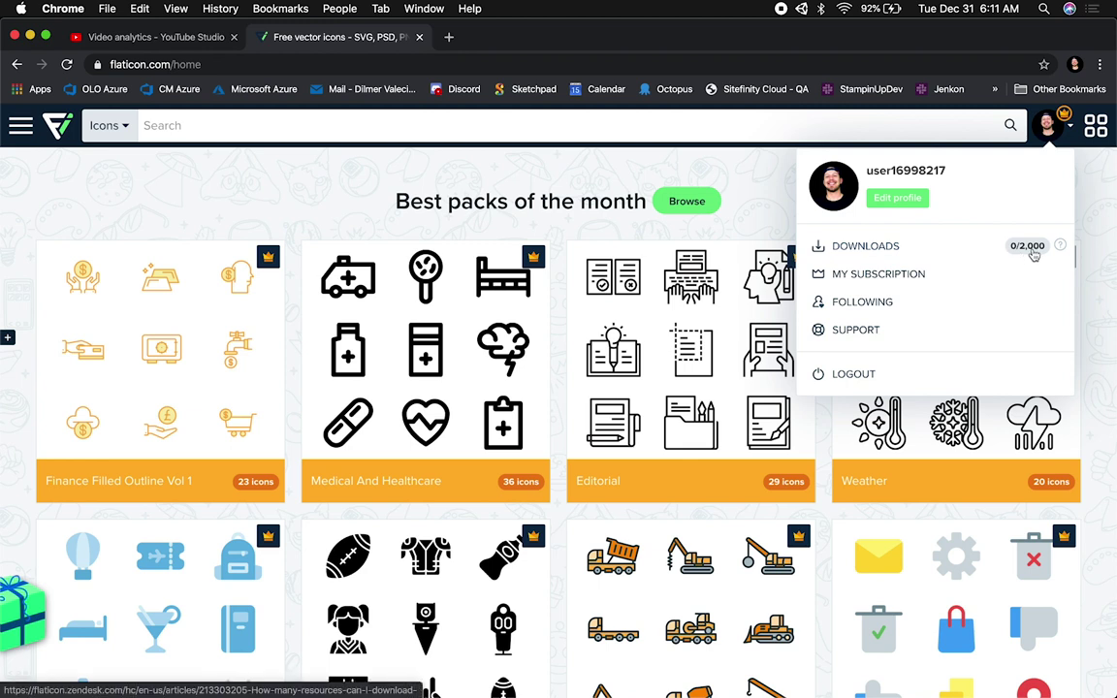
- Search the Flaticon icons for "minimalistic design"
left_click(622, 126)
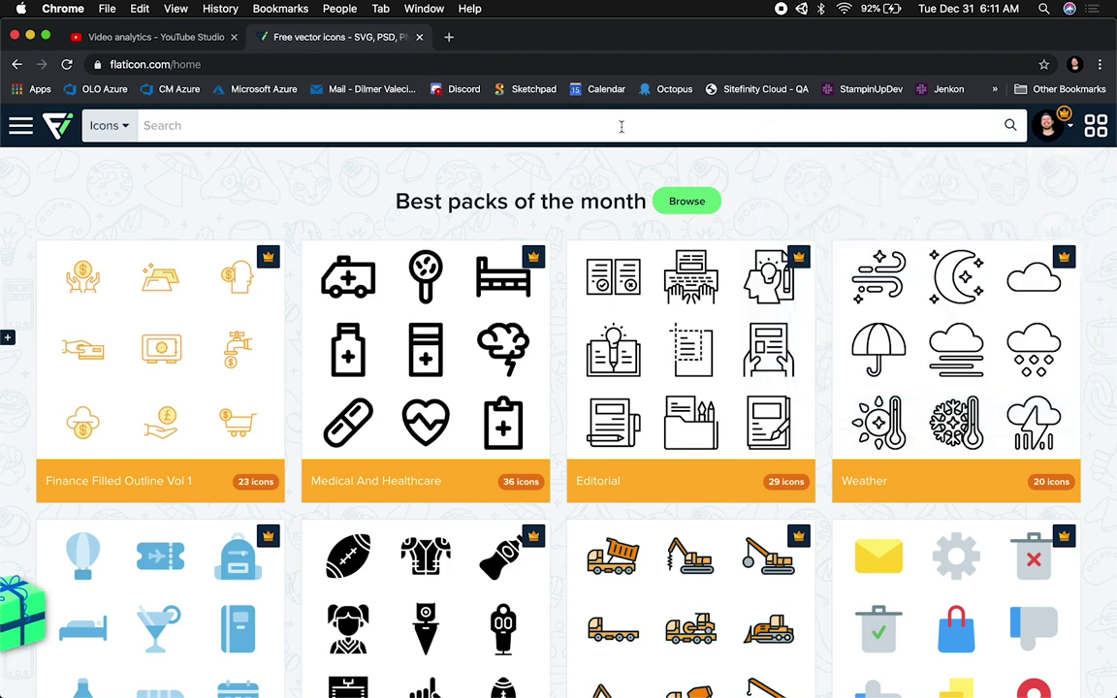
type("magic")
key("super+a")
type("mini")
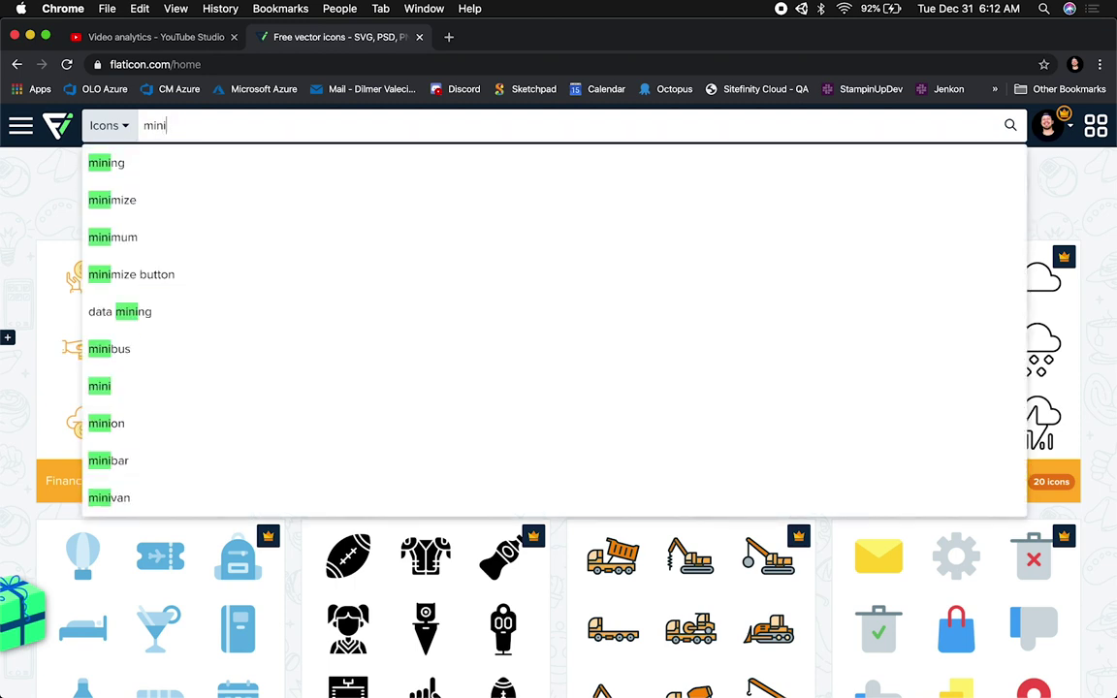
type("malistic design")
key("Return")
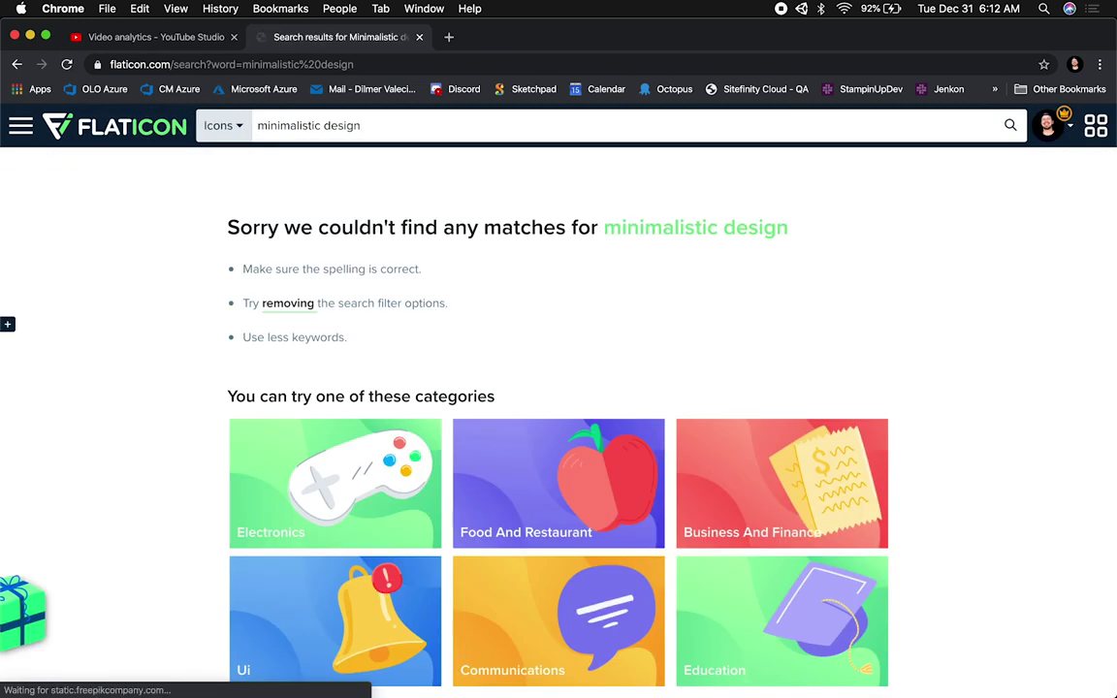
- Search the Flaticon icons for "minimal design" instead
triple_click(417, 124)
type("minimal d")
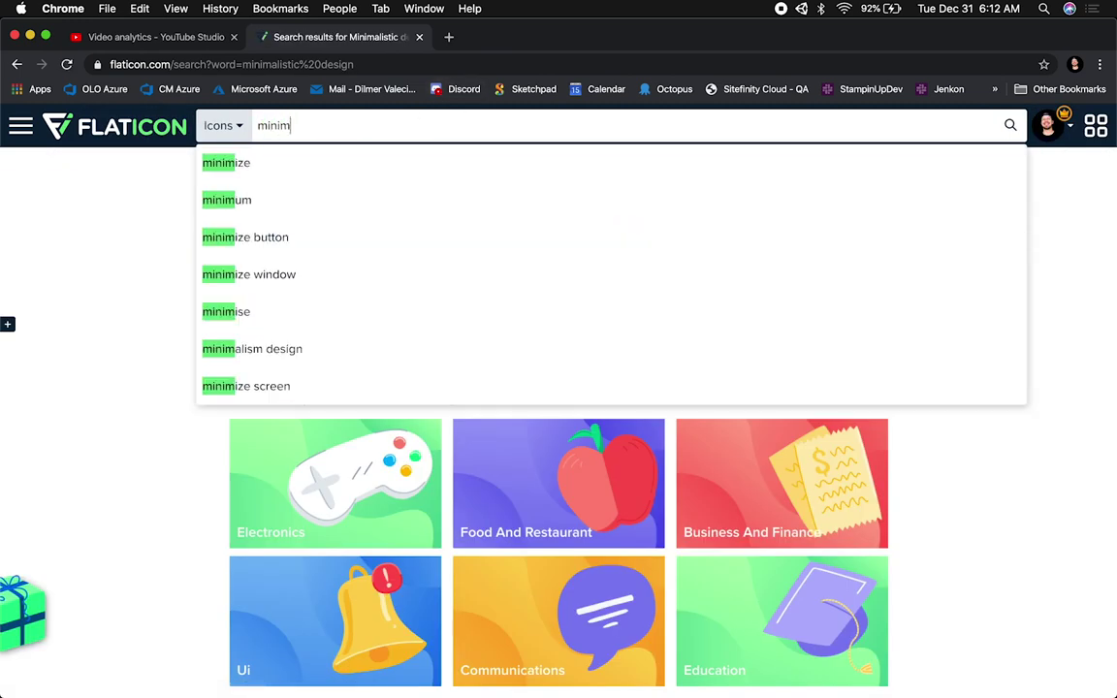
left_click(365, 162)
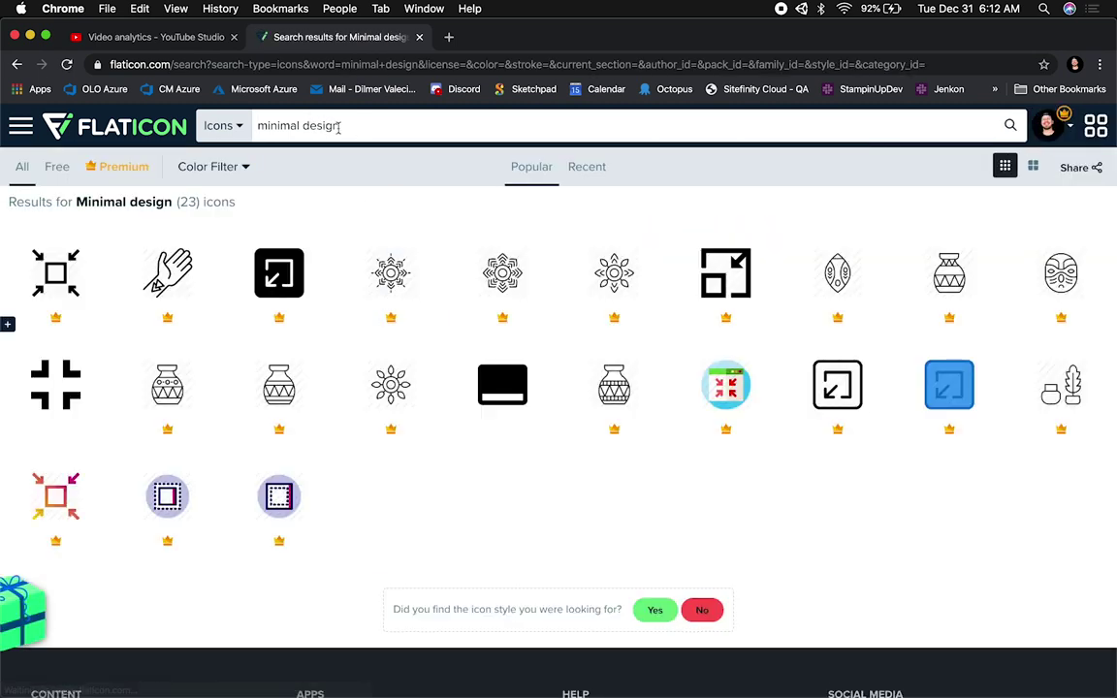
- Search the Flaticon icons for "magic wand" and look through the first results
left_click_drag(338, 125, 147, 118)
type("magic")
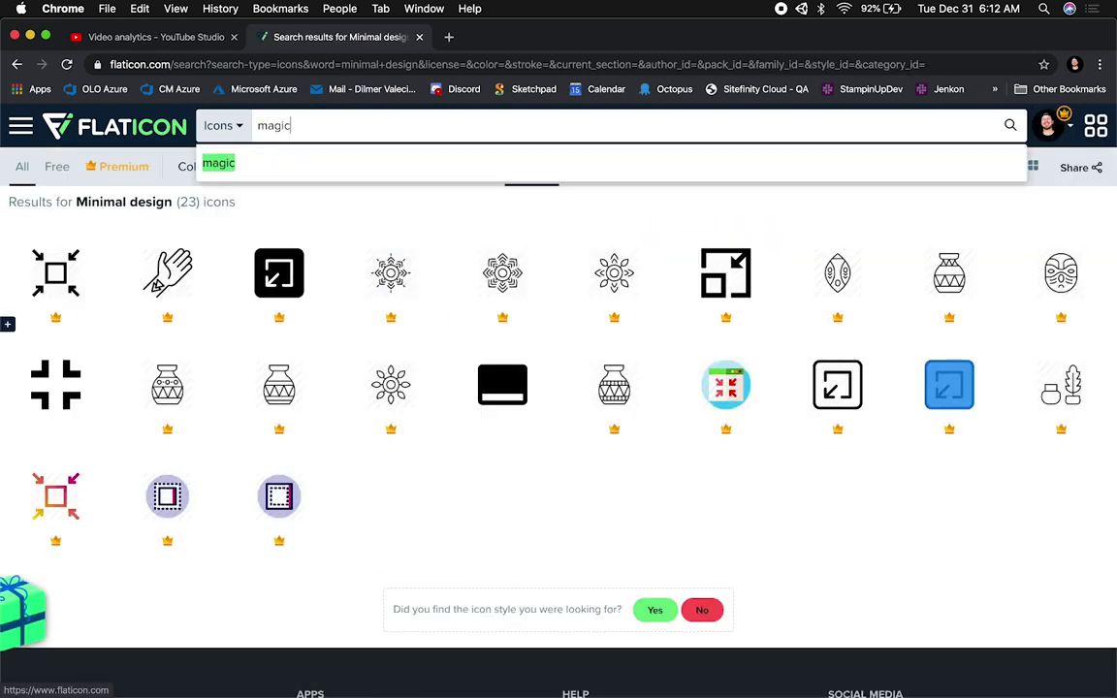
type(" wand")
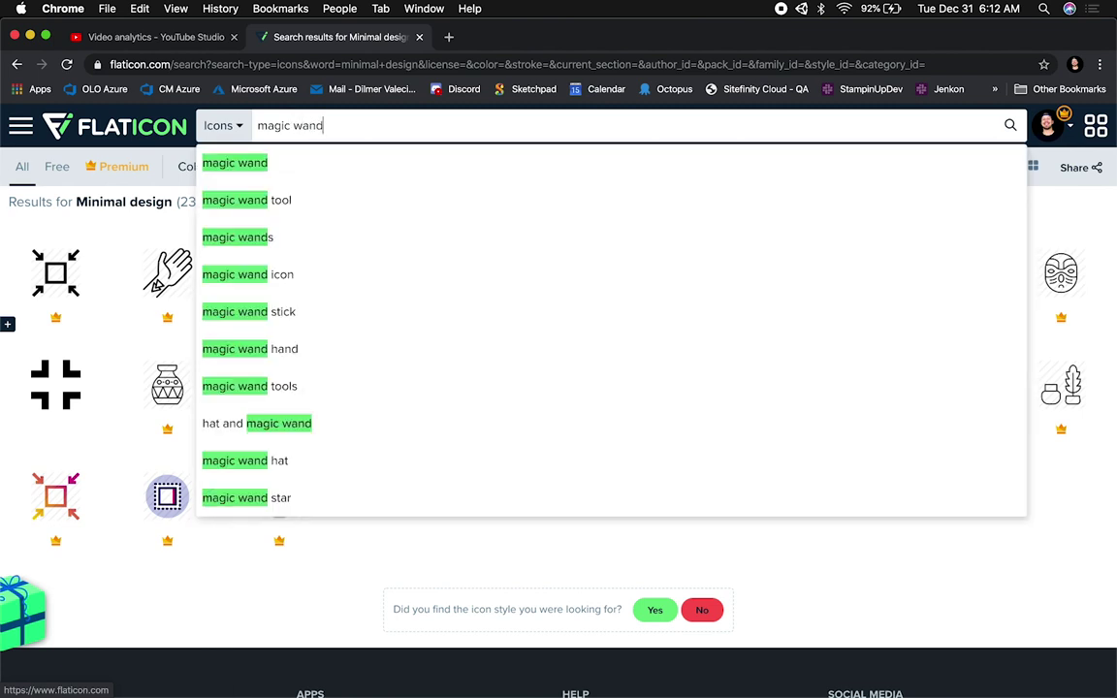
key("Return")
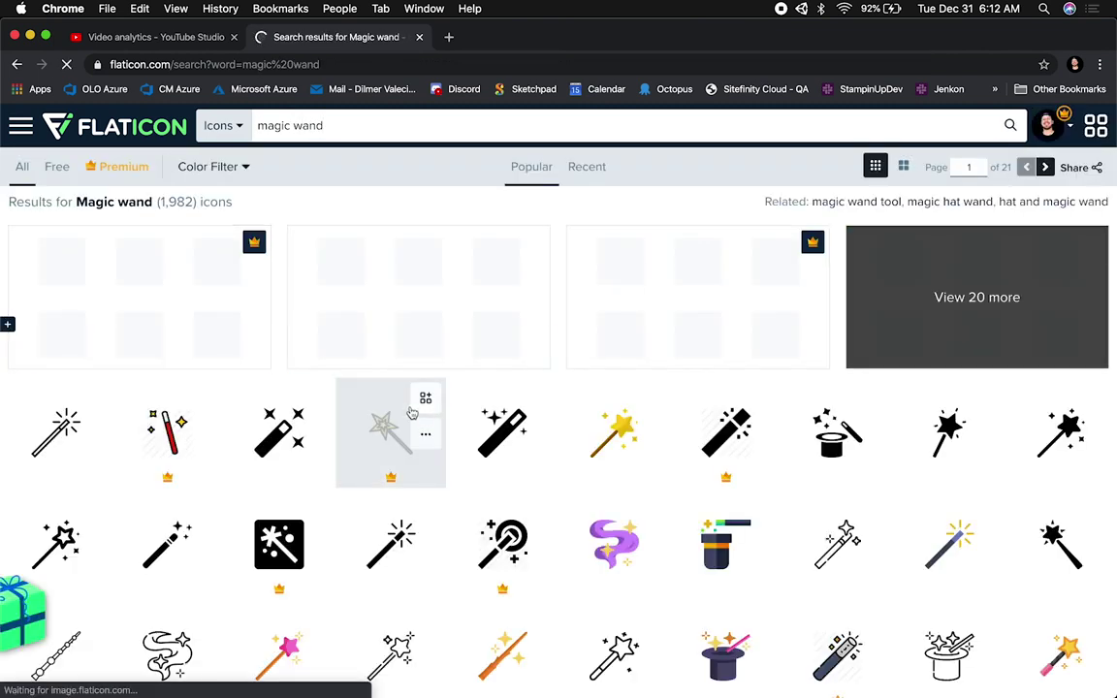
scroll(587, 513, "down", 3)
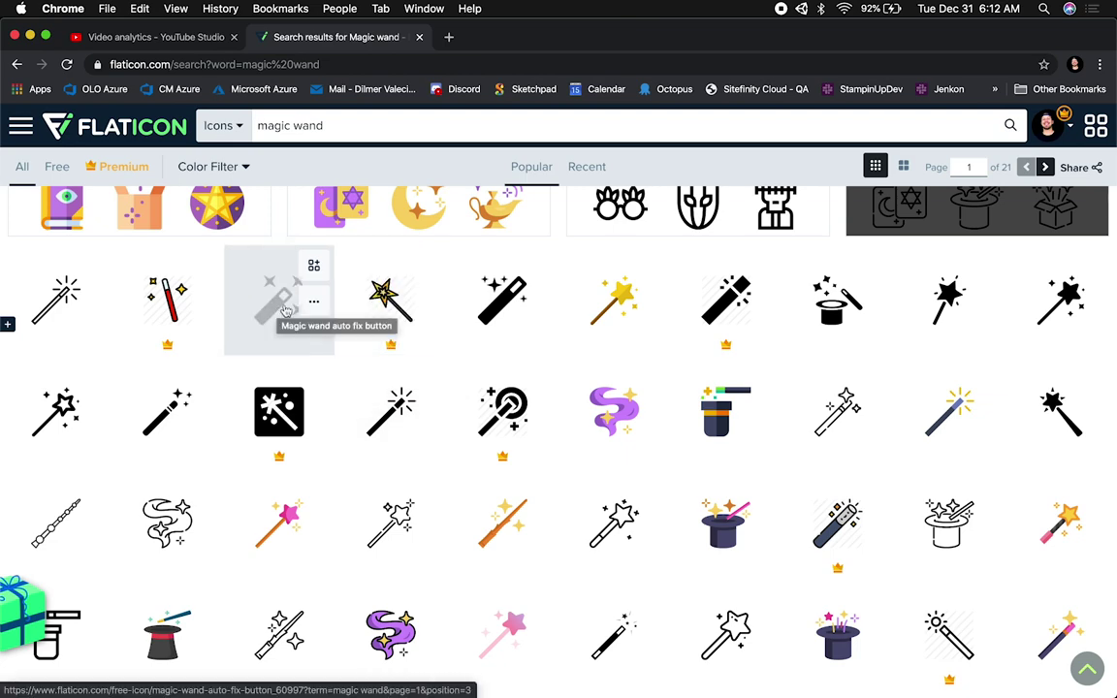
scroll(429, 407, "up", 2)
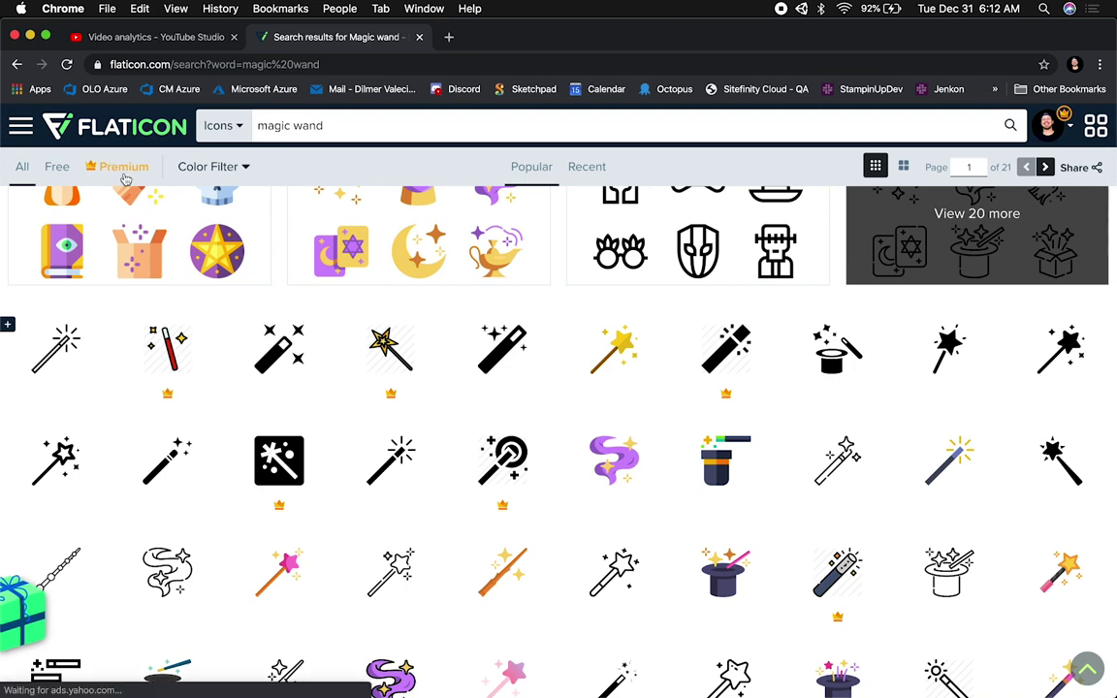
- Filter the magic wand results to premium icons and browse them for a matching outline style
left_click(118, 168)
scroll(416, 436, "down", 2)
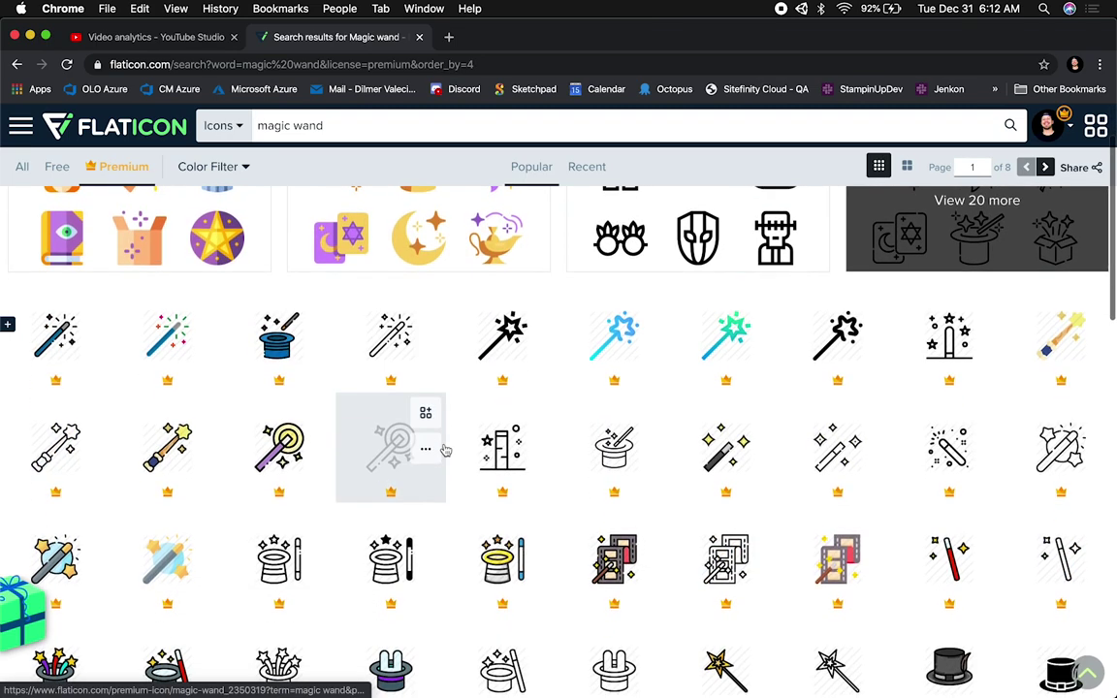
scroll(722, 543, "down", 3)
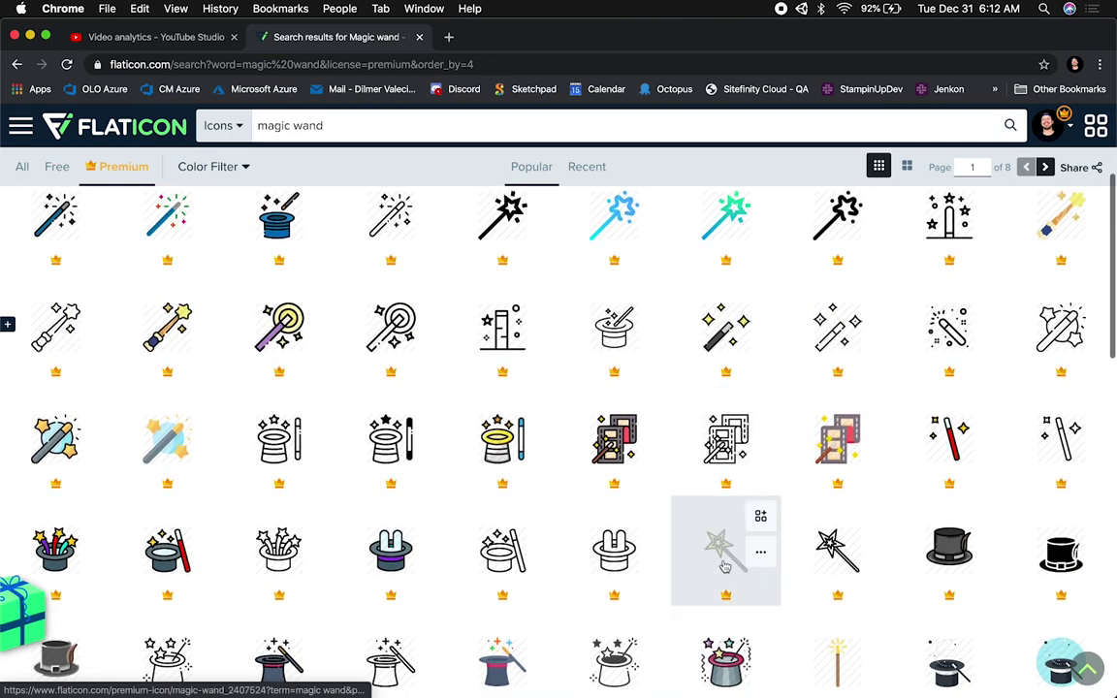
scroll(698, 582, "down", 3)
scroll(682, 508, "down", 5)
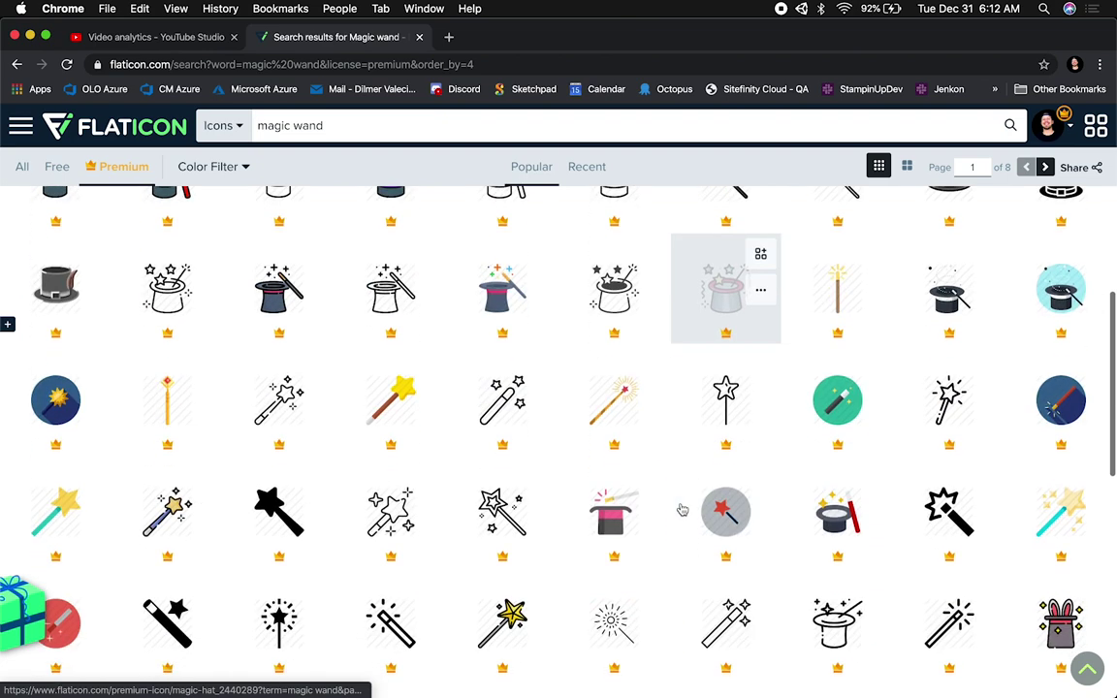
scroll(681, 508, "down", 5)
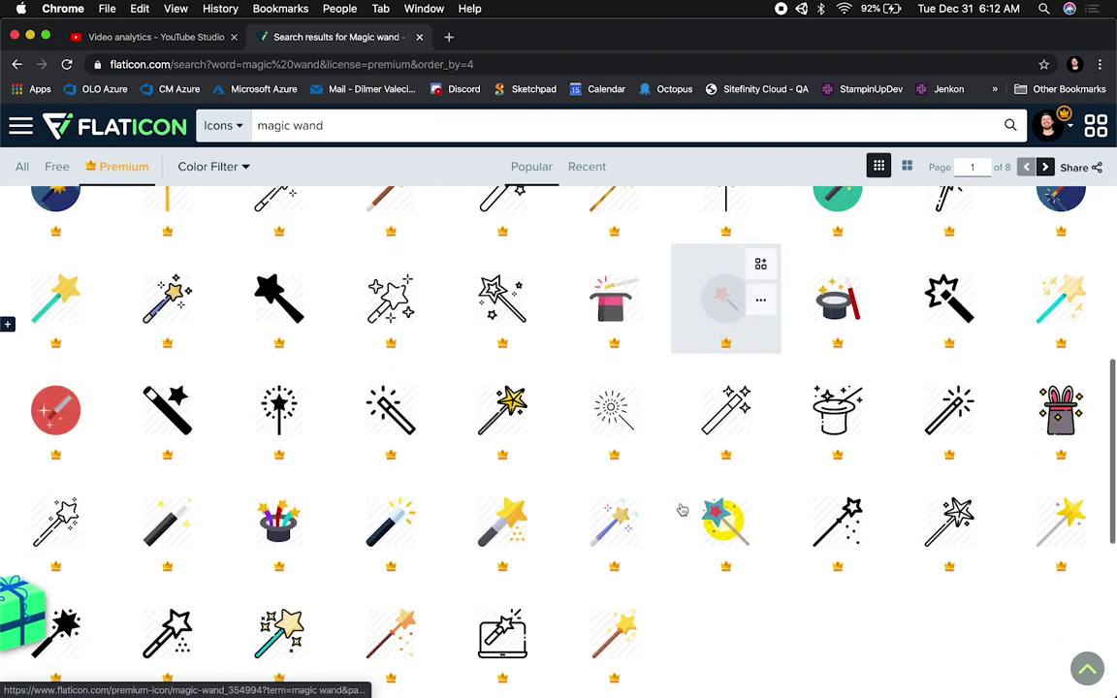
- Open the outlined Magic Wand premium icon, download it as a 512 px PNG and show the downloaded file's options
left_click(389, 433)
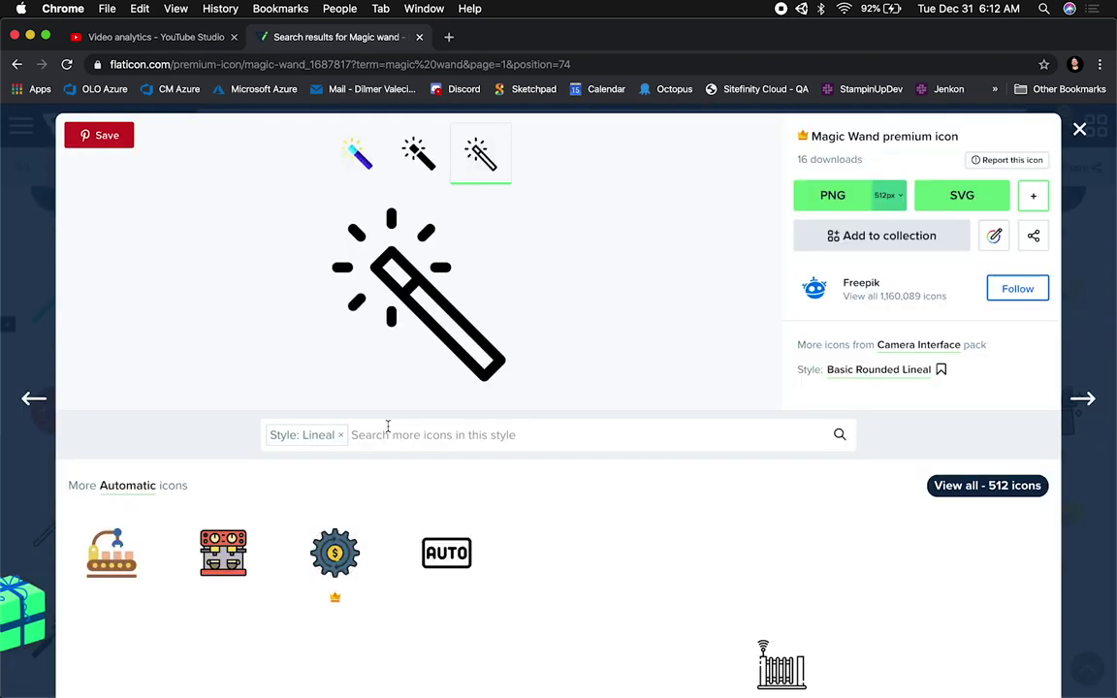
left_click(850, 208)
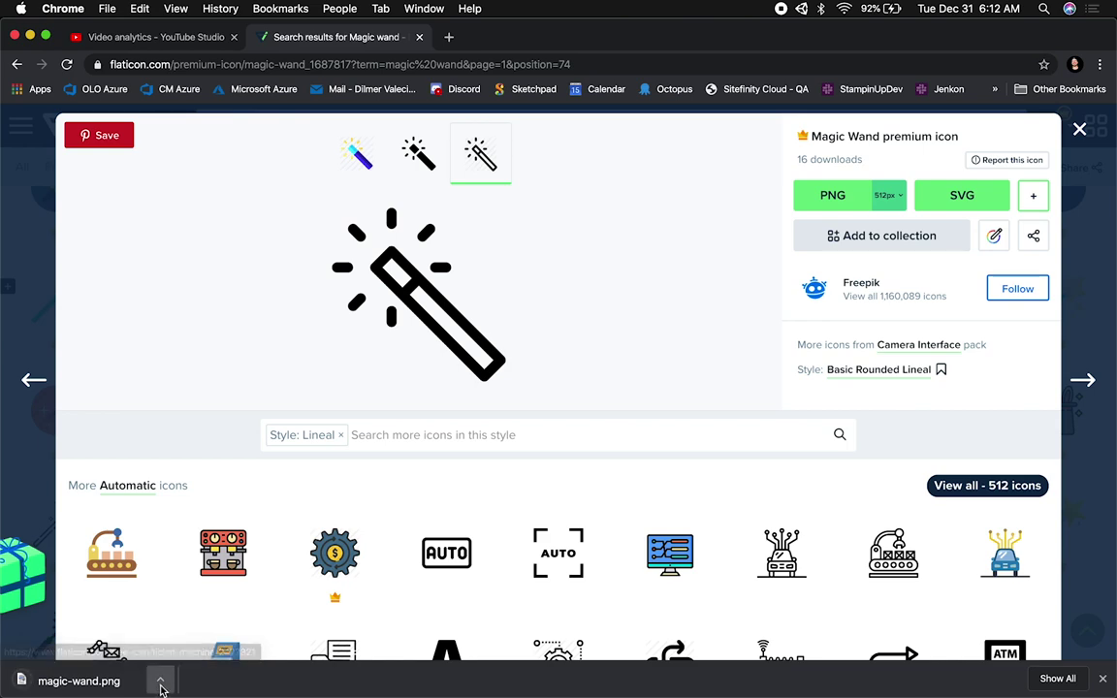
left_click(159, 680)
- Switch back to Photoshop and hide the TextOptionsWindow and GrabOptionsWindow layers to free space on the sheet
key("super+Tab")
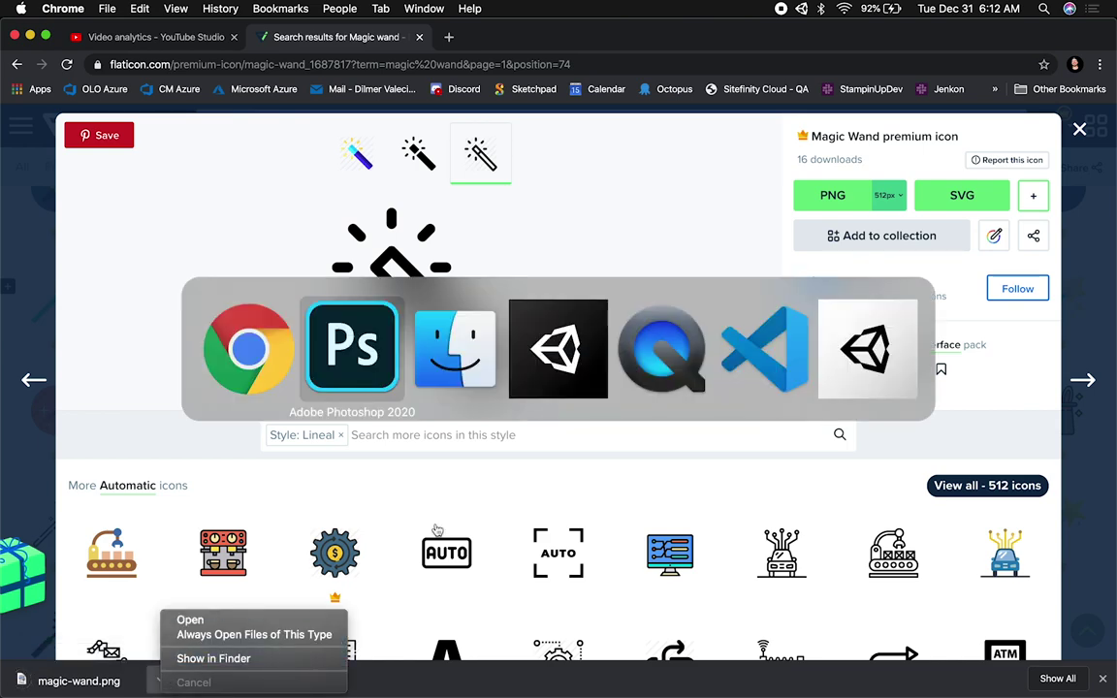
key("super+minus")
scroll(543, 463, "down", 6)
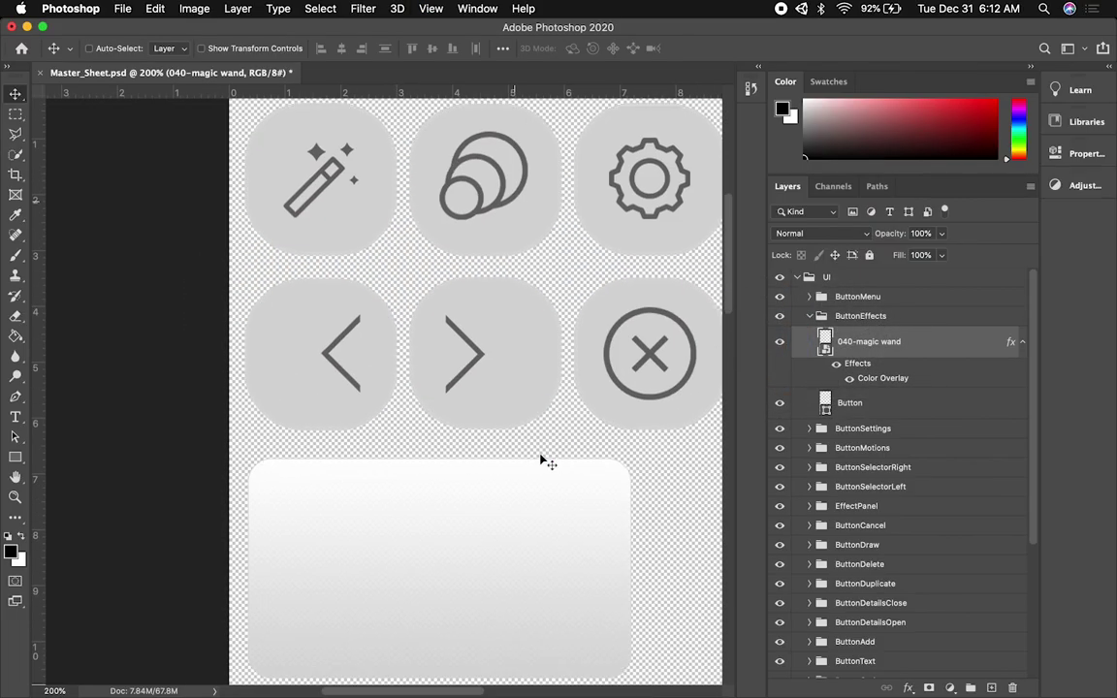
key("super+minus")
scroll(524, 455, "right", 5)
scroll(523, 456, "down", 3)
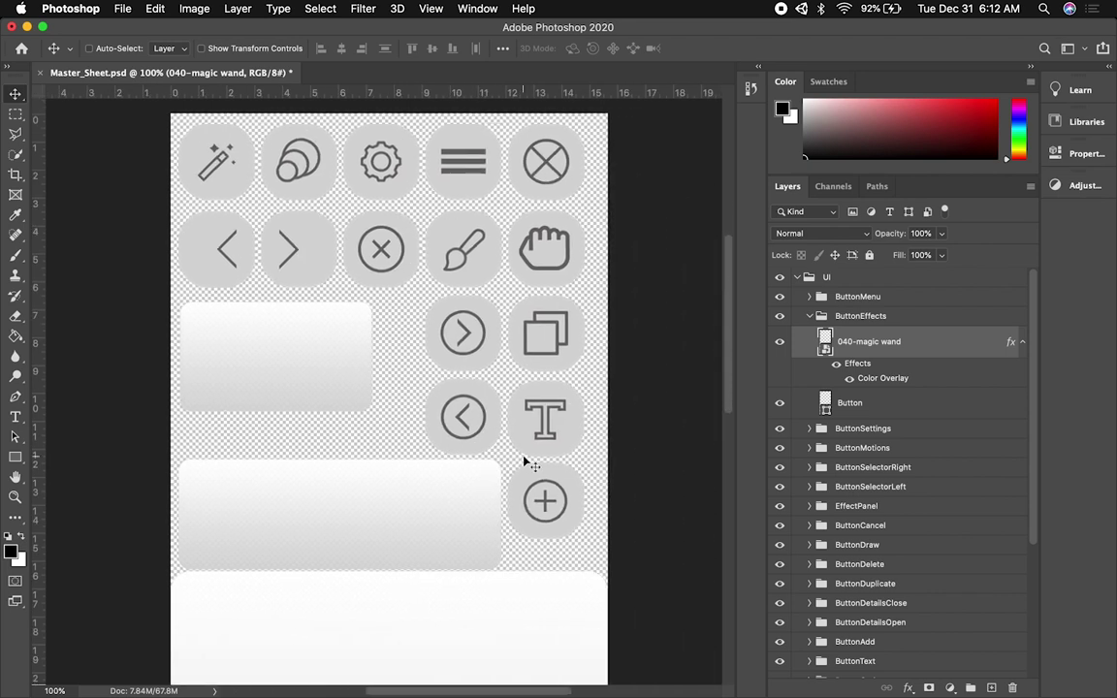
scroll(523, 366, "left", 3)
scroll(523, 367, "up", 2)
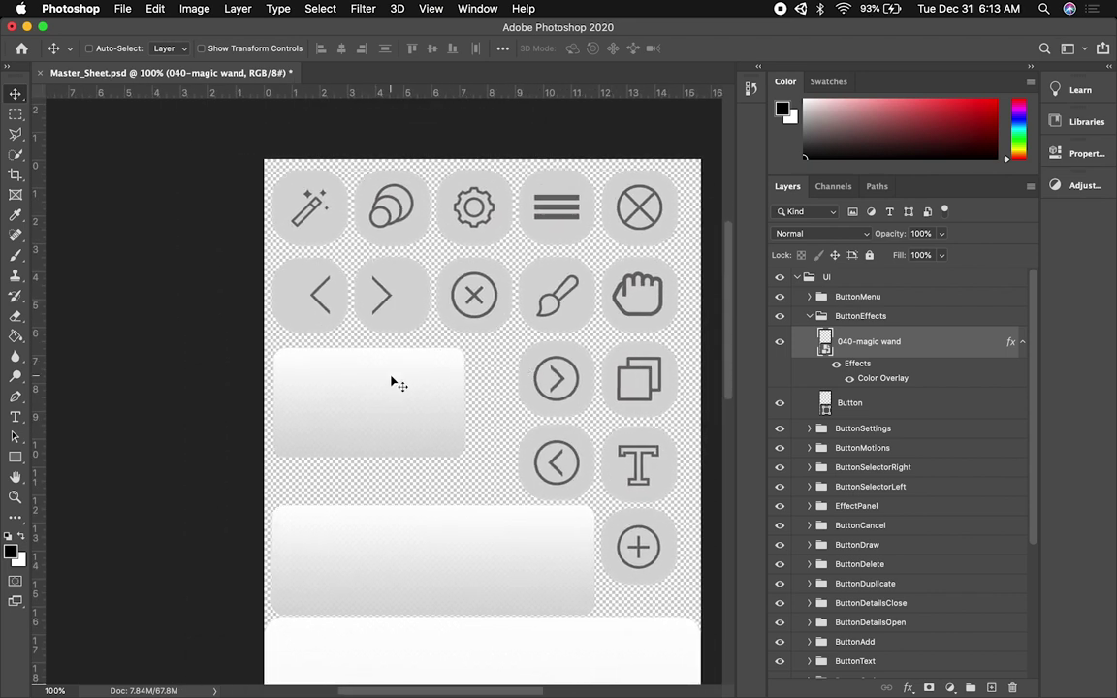
scroll(780, 519, "down", 5)
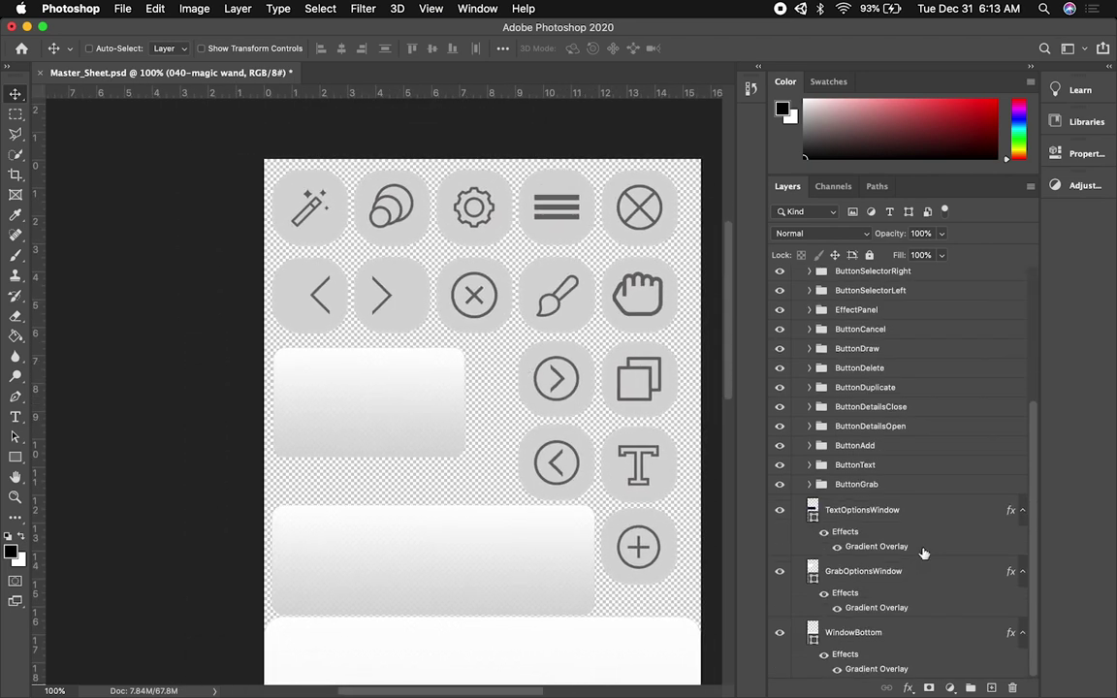
left_click(779, 510)
left_click(780, 571)
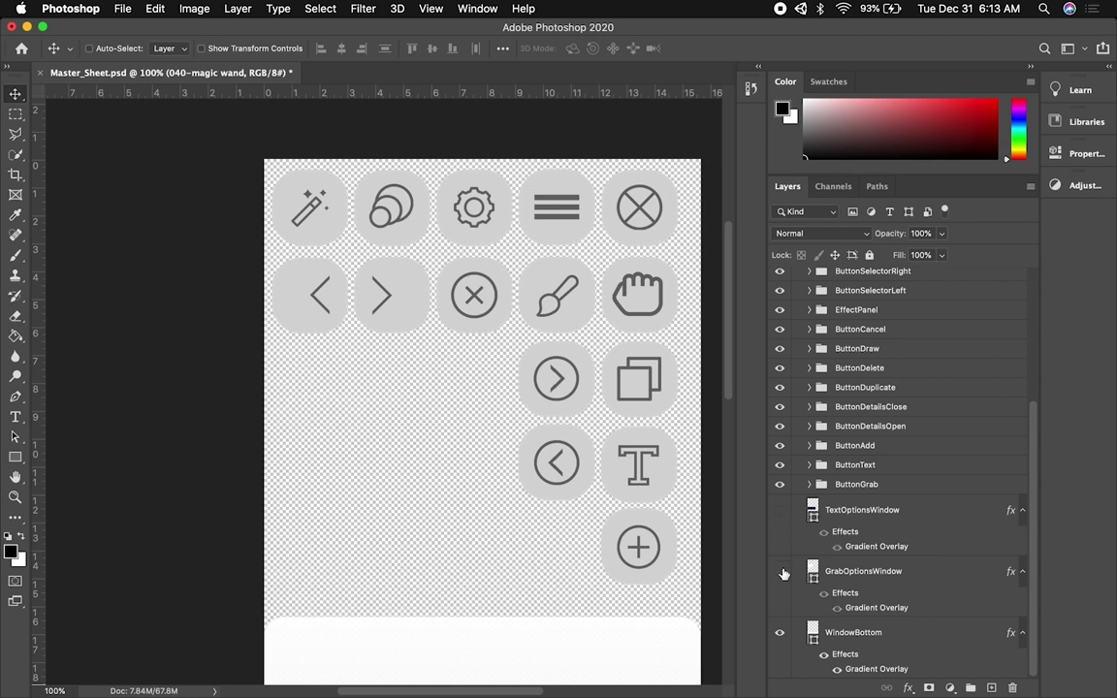
- Collapse and duplicate the ButtonEffects group, and rename the copy ButtonDemo
scroll(916, 370, "up", 5)
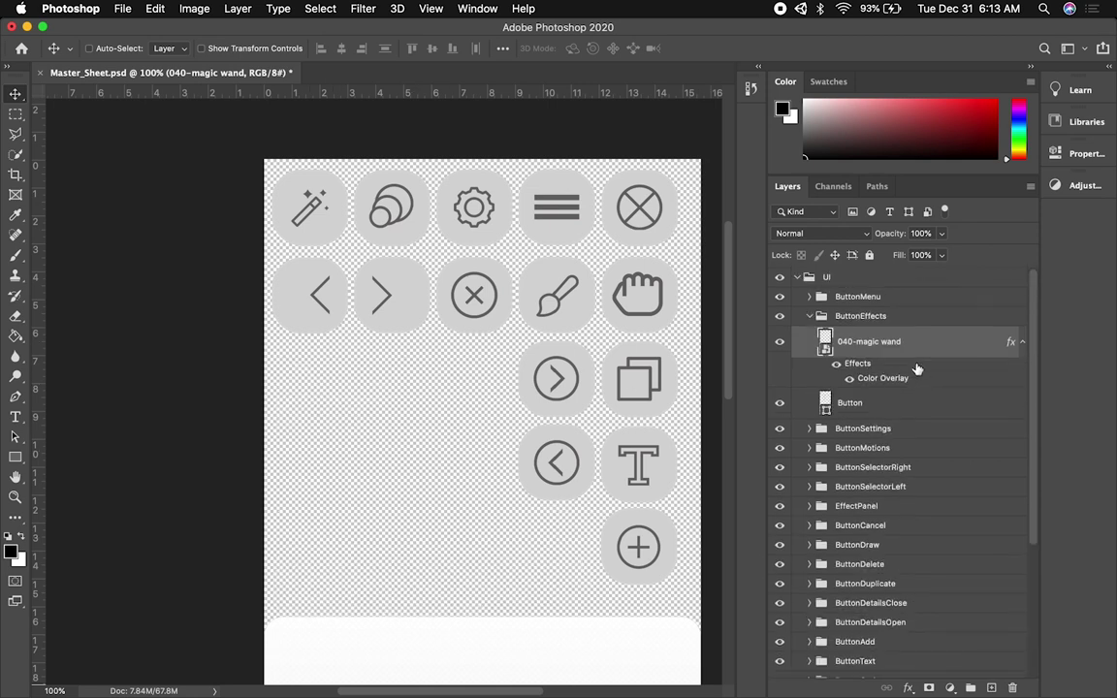
left_click(848, 316)
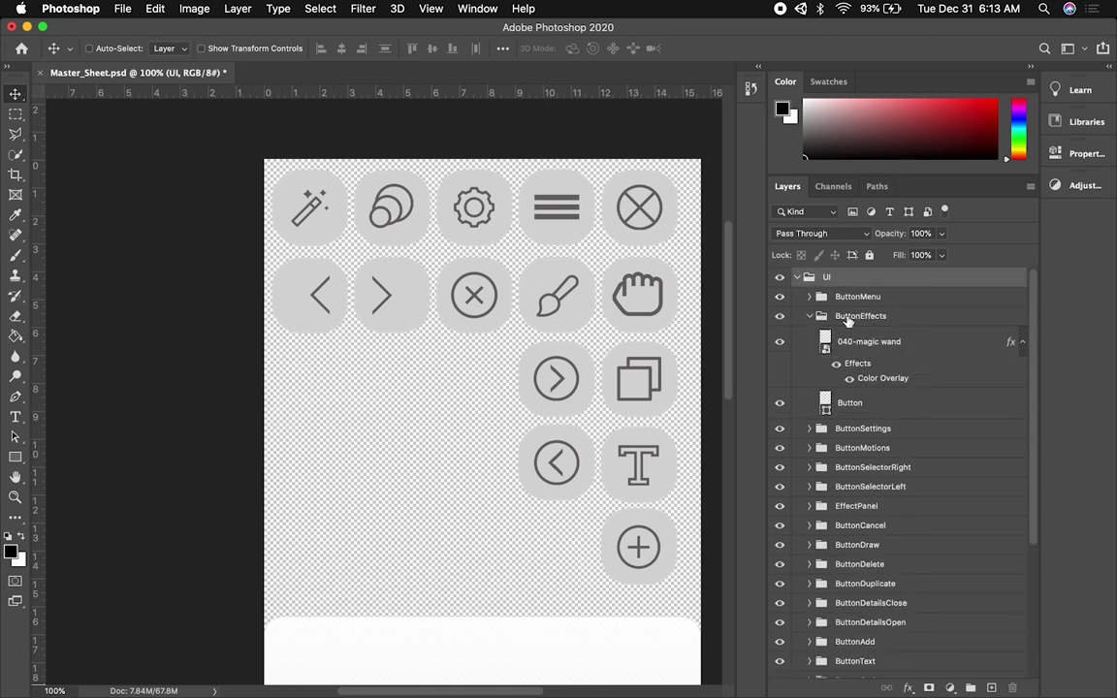
left_click(810, 317)
left_click_drag(851, 320, 988, 685)
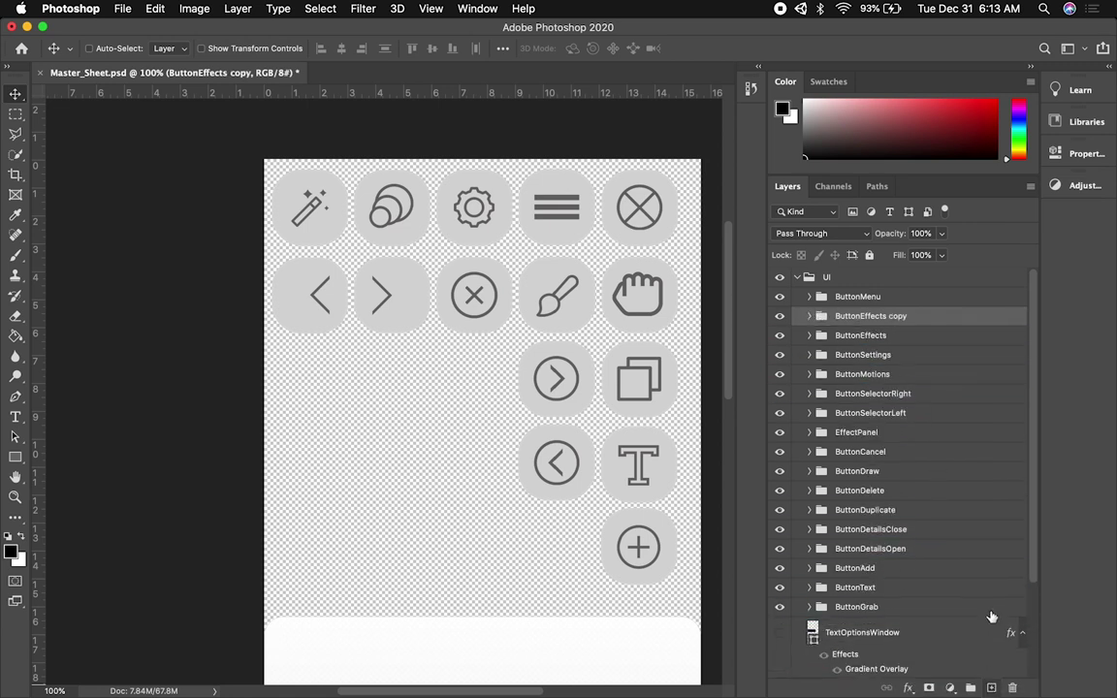
double_click(866, 317)
type("ButtonDemo")
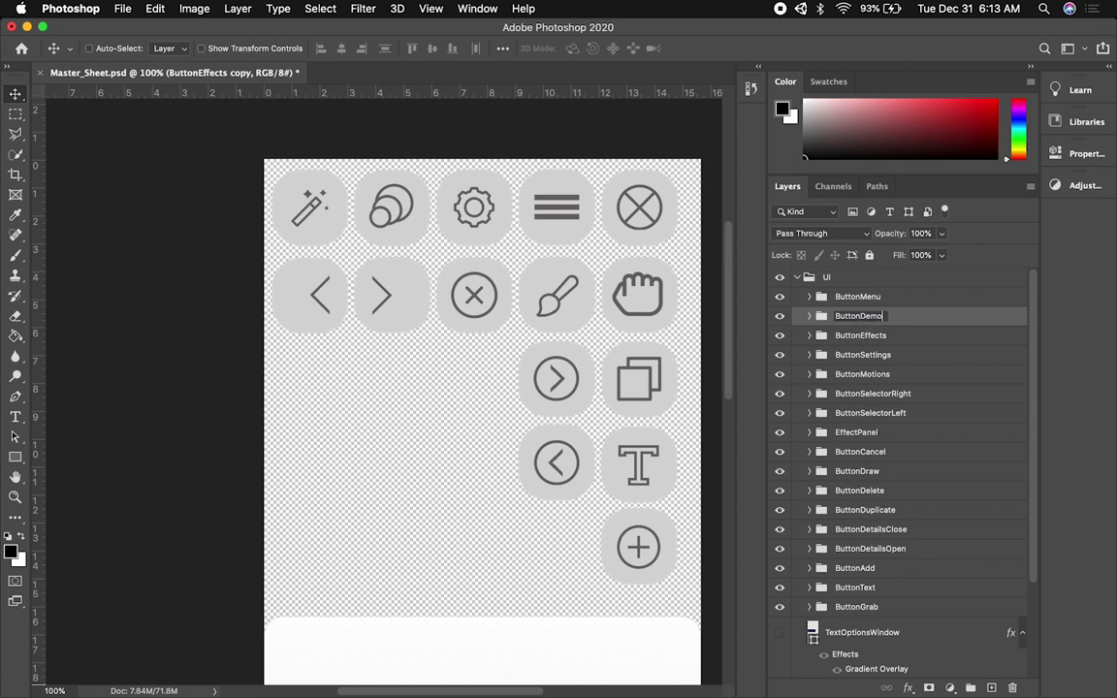
key("Return")
- Move the ButtonDemo group into the empty area directly below the left-arrow button
left_click_drag(292, 199, 325, 392)
scroll(325, 393, "up", 3, "alt")
scroll(324, 393, "left", 2)
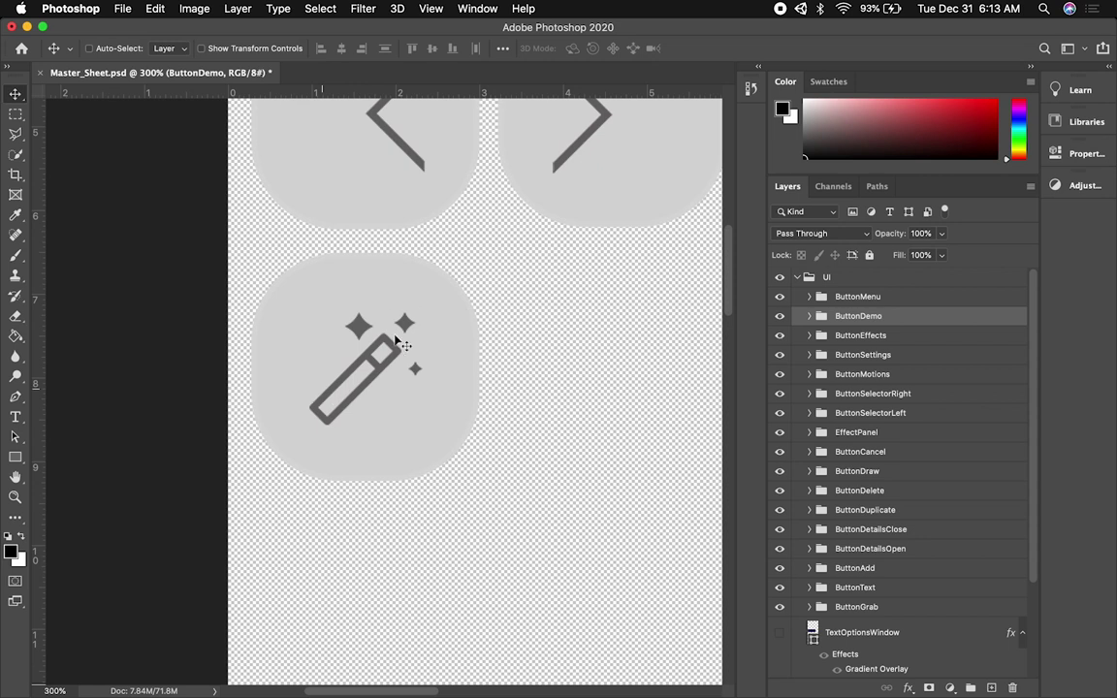
- Place the downloaded magic-wand PNG inside the ButtonDemo group, scaled down to icon size and positioned over the button's existing wand icon
left_click(810, 316)
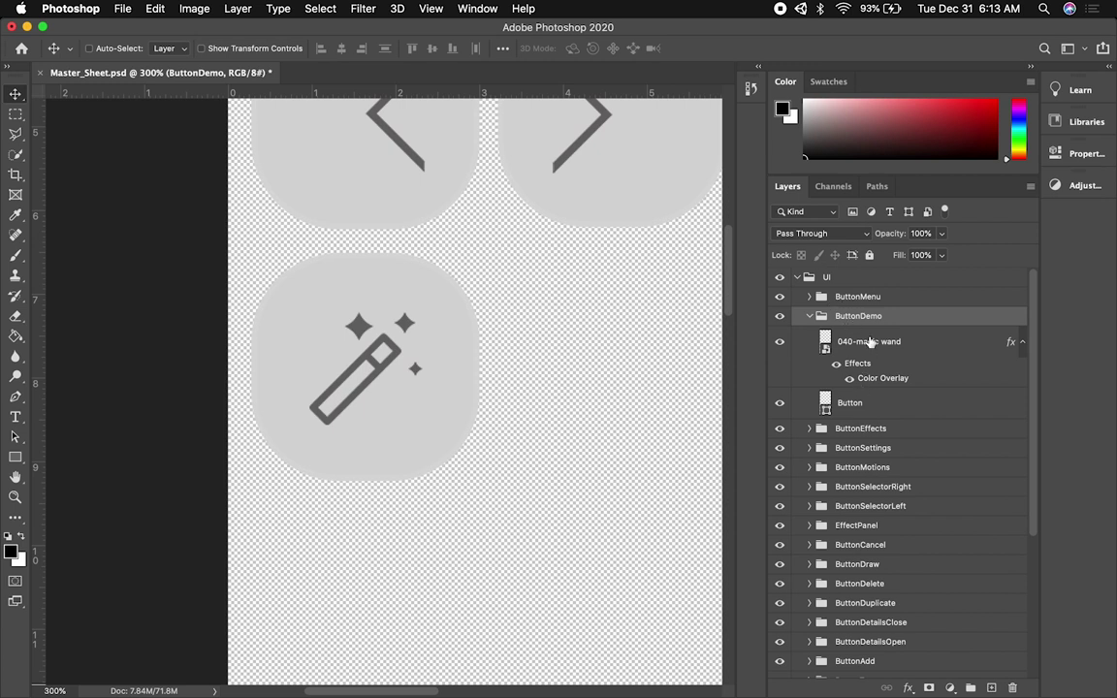
left_click(853, 341)
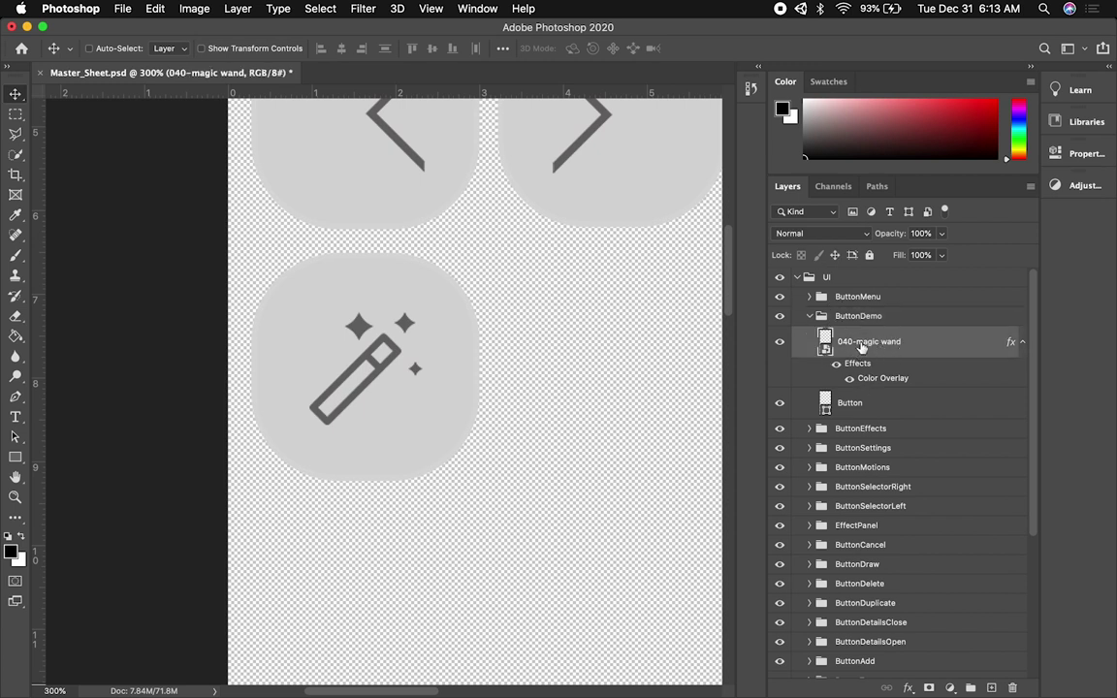
key("super+Tab")
key("super+Tab")
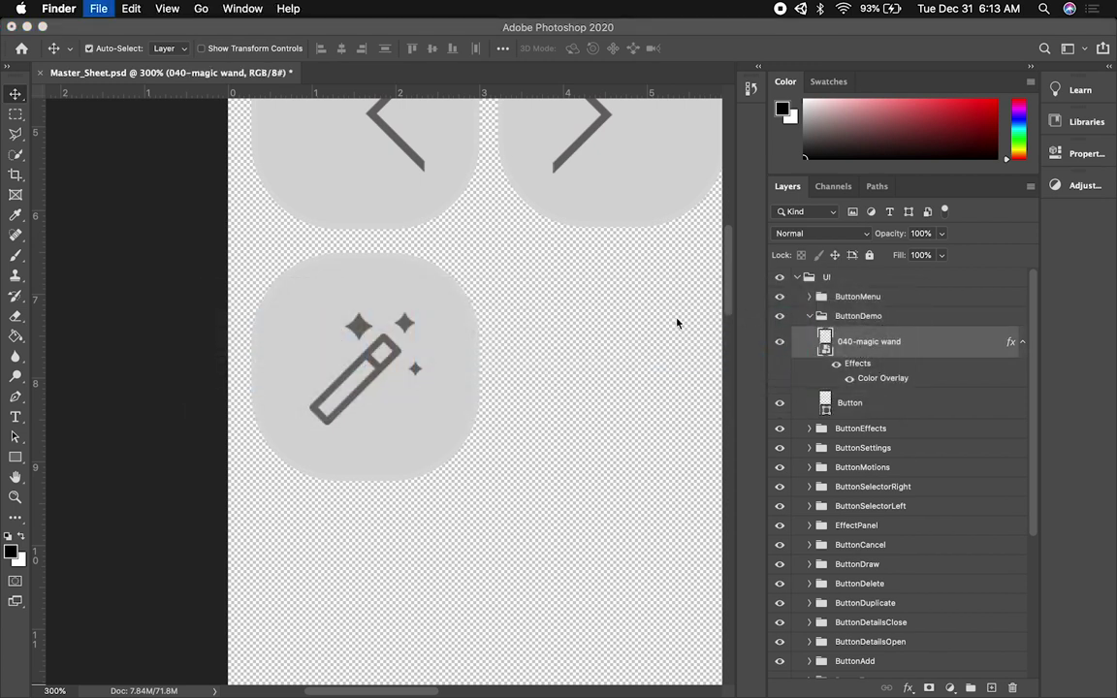
key("super+n")
left_click(224, 421)
left_click_drag(360, 266, 406, 364)
left_click_drag(702, 169, 406, 490)
key("Return")
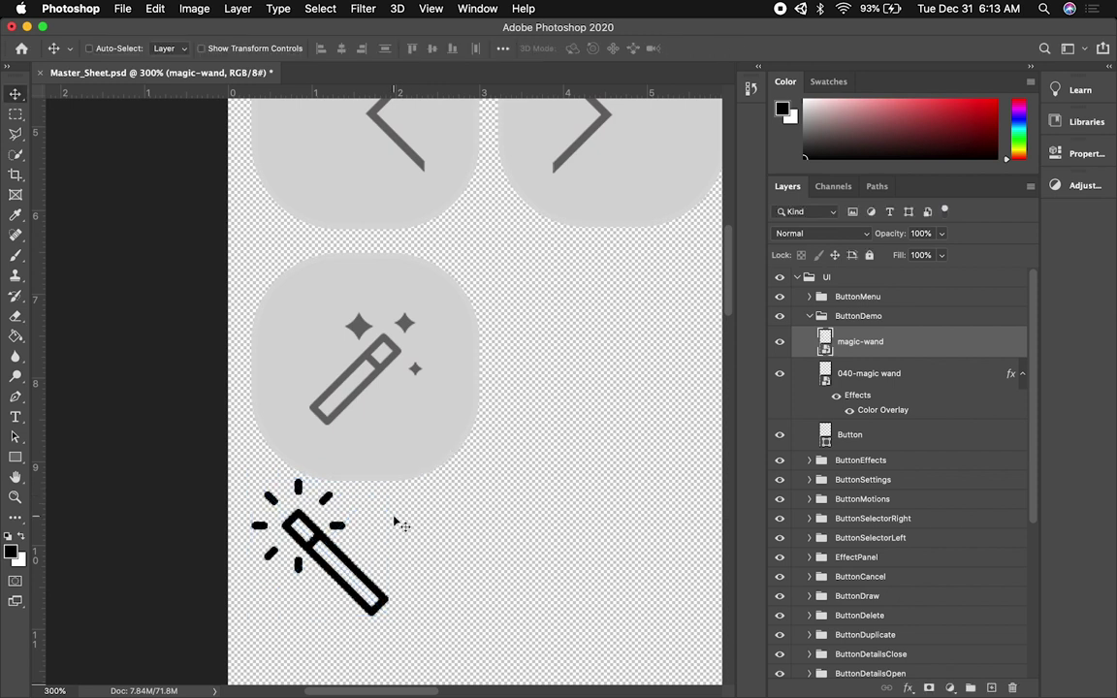
left_click_drag(347, 556, 390, 373)
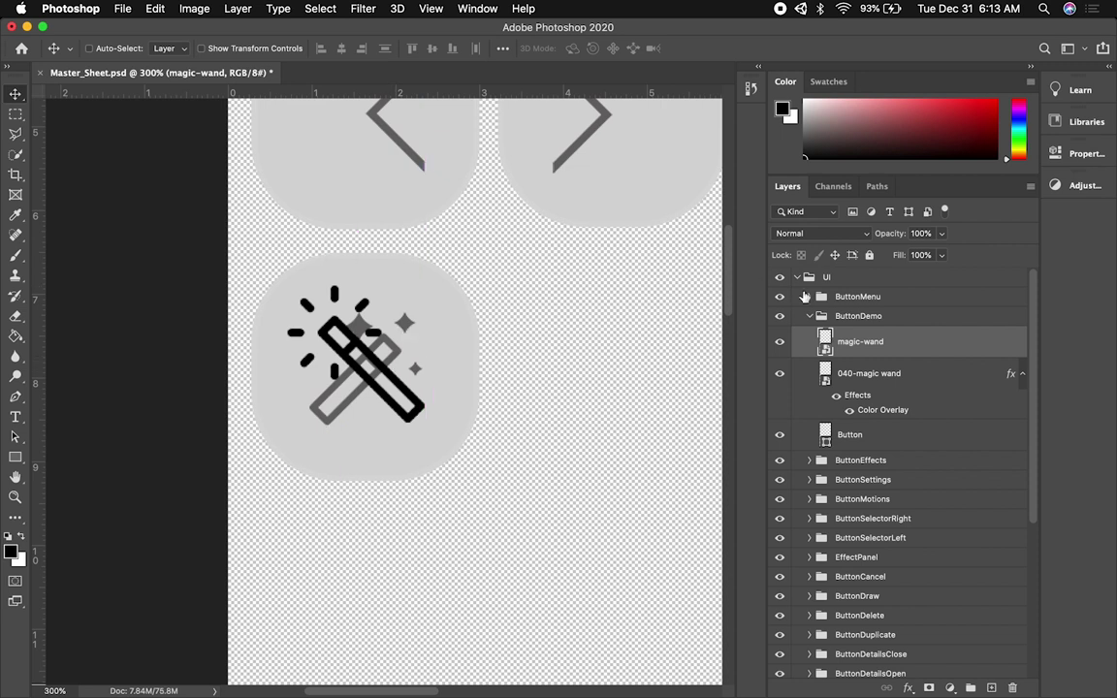
- Copy the layer style with the Color Overlay from the 040-magic wand layer onto the new magic-wand layer
left_click(862, 380)
right_click(887, 386)
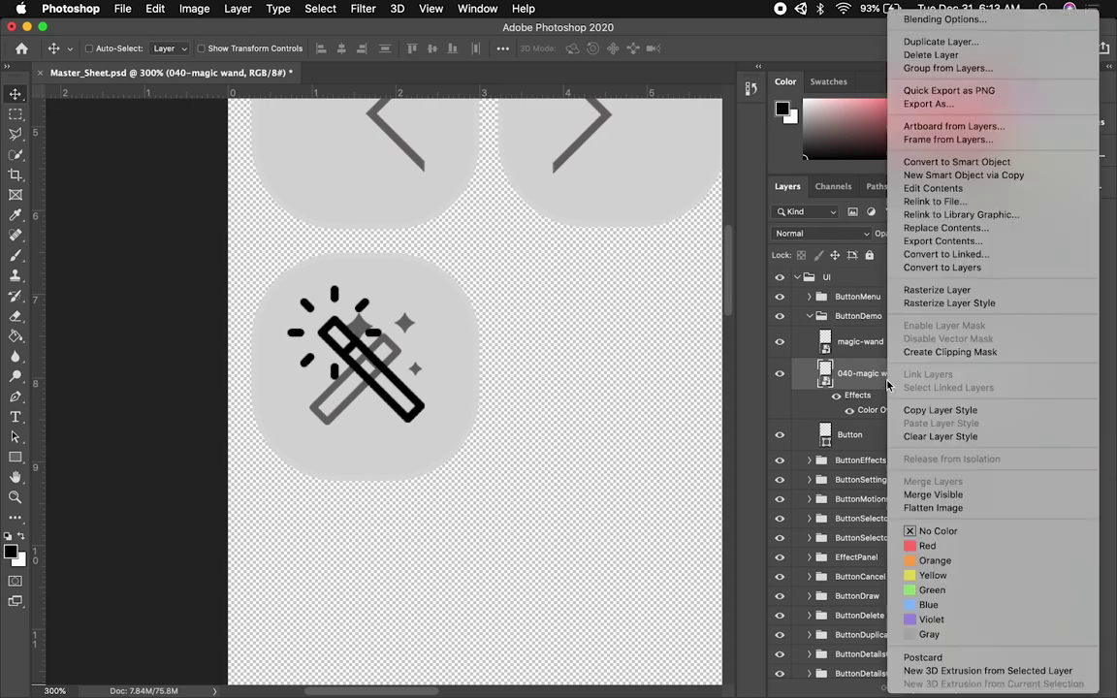
left_click(936, 410)
left_click(901, 345)
right_click(893, 345)
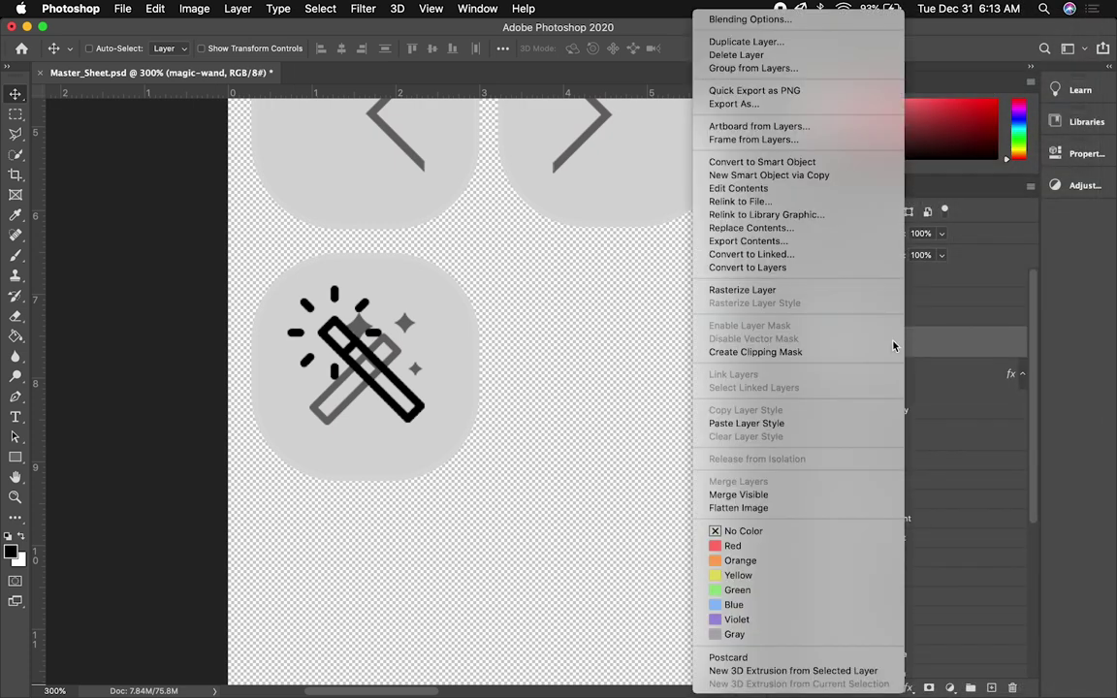
left_click(803, 423)
- Delete the old 040-magic wand layer from ButtonDemo and lower the new magic-wand icon slightly to centre it on the button
left_click(862, 403)
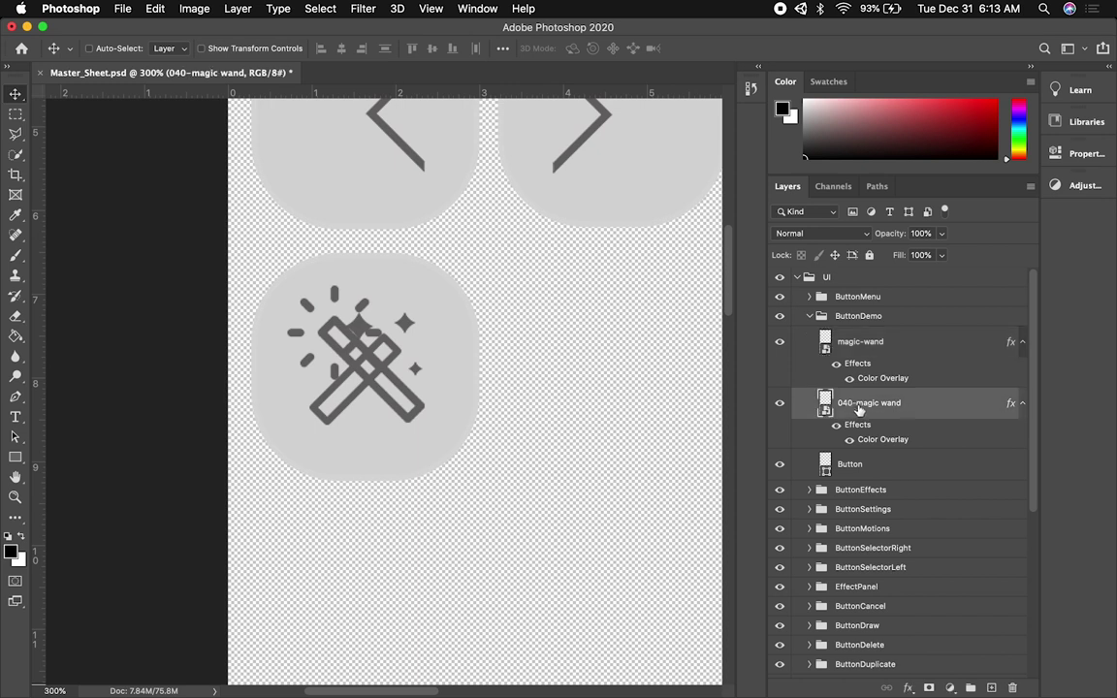
key("Delete")
left_click(830, 353)
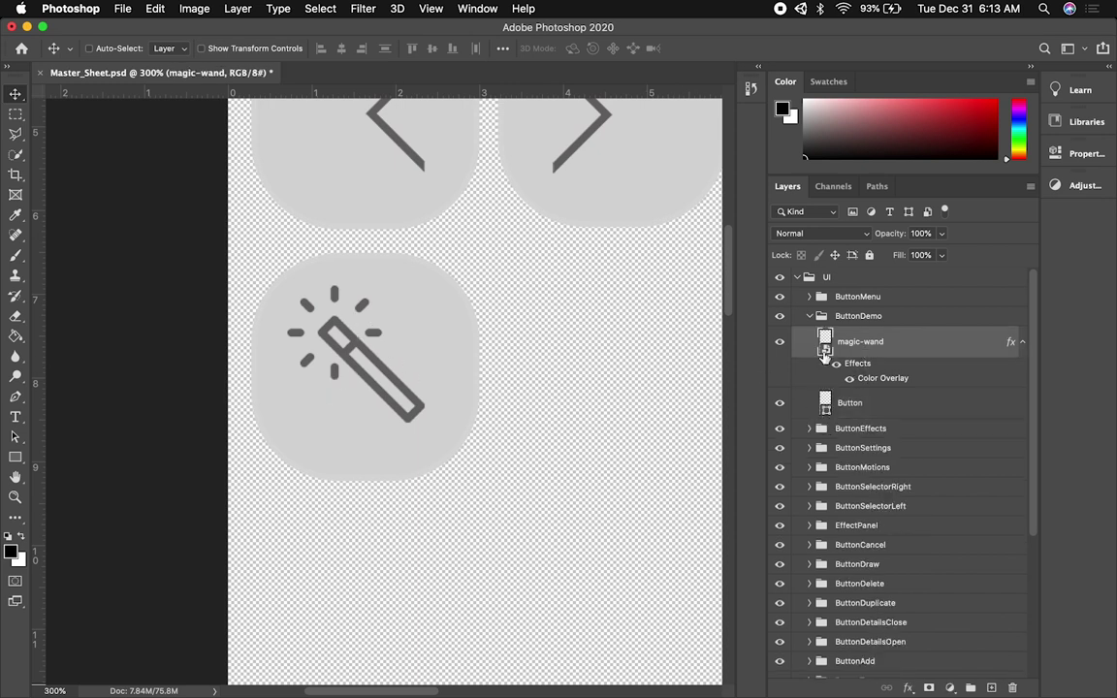
left_click_drag(354, 364, 354, 373)
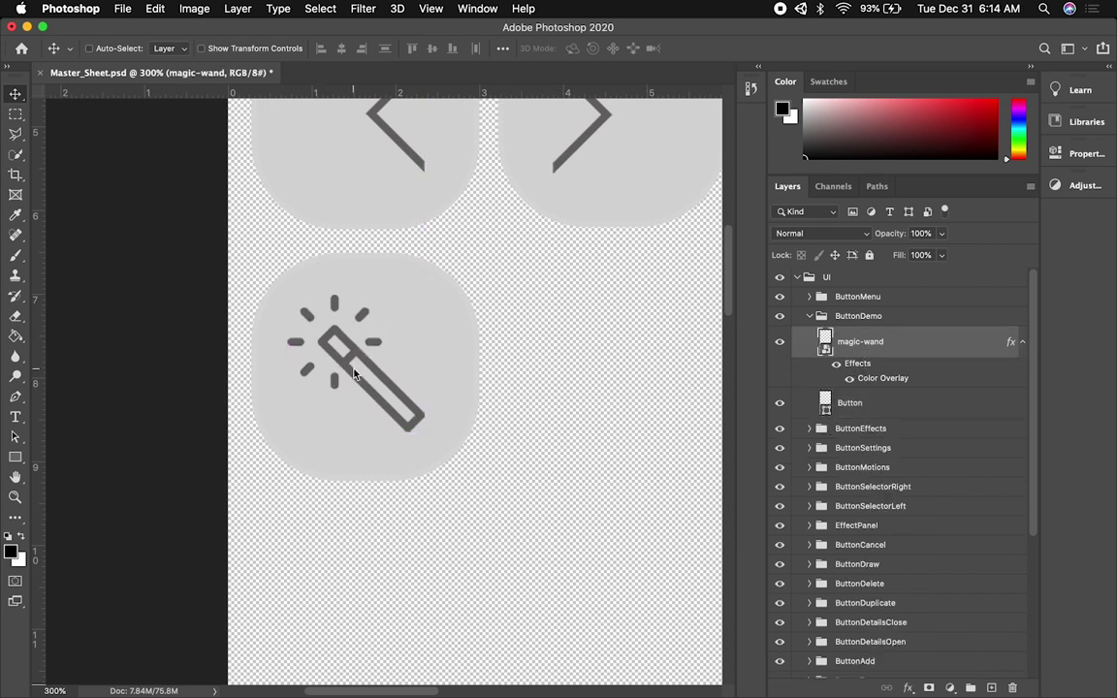
- Show the TextOptionsWindow and GrabOptionsWindow layers again
key("super+minus")
key("super+minus")
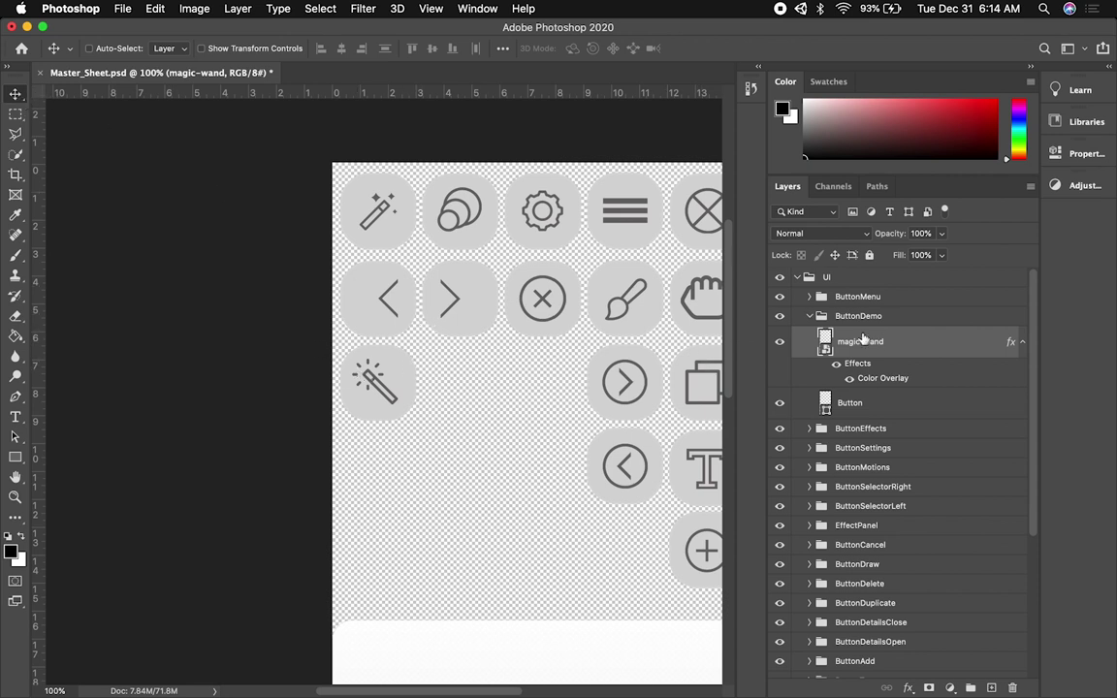
scroll(817, 397, "down", 5)
left_click(781, 511)
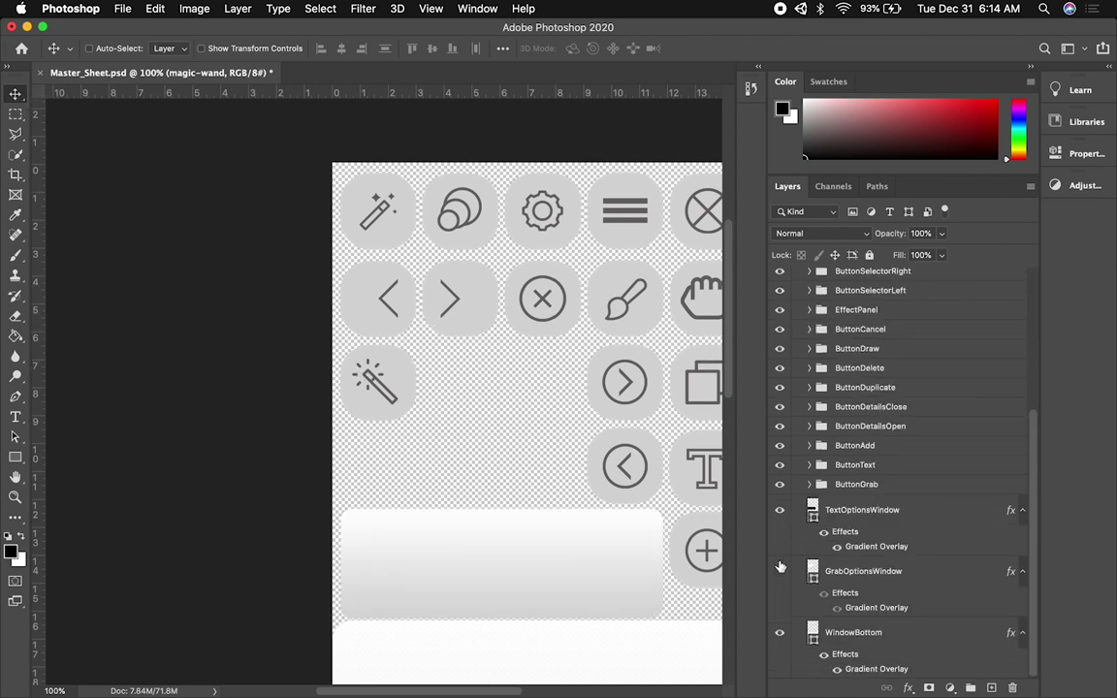
left_click(781, 572)
scroll(698, 306, "right", 3)
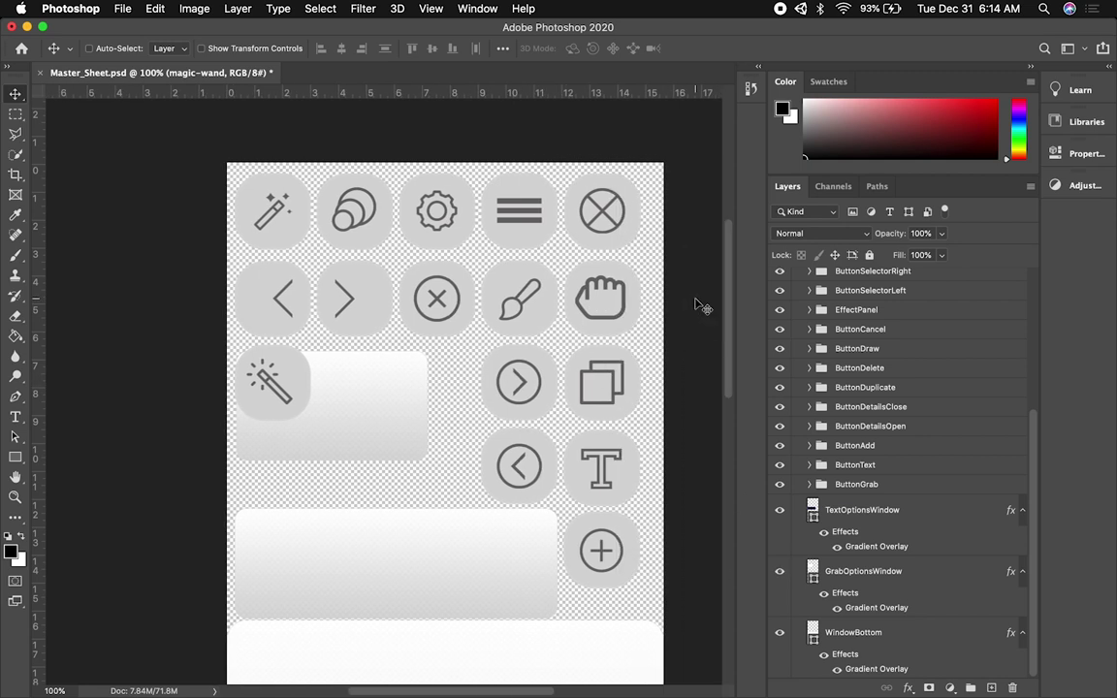
- Try widening the canvas to 1525 pixels around the centred artwork, and undo the resize
scroll(696, 304, "down", 5)
scroll(696, 304, "up", 6)
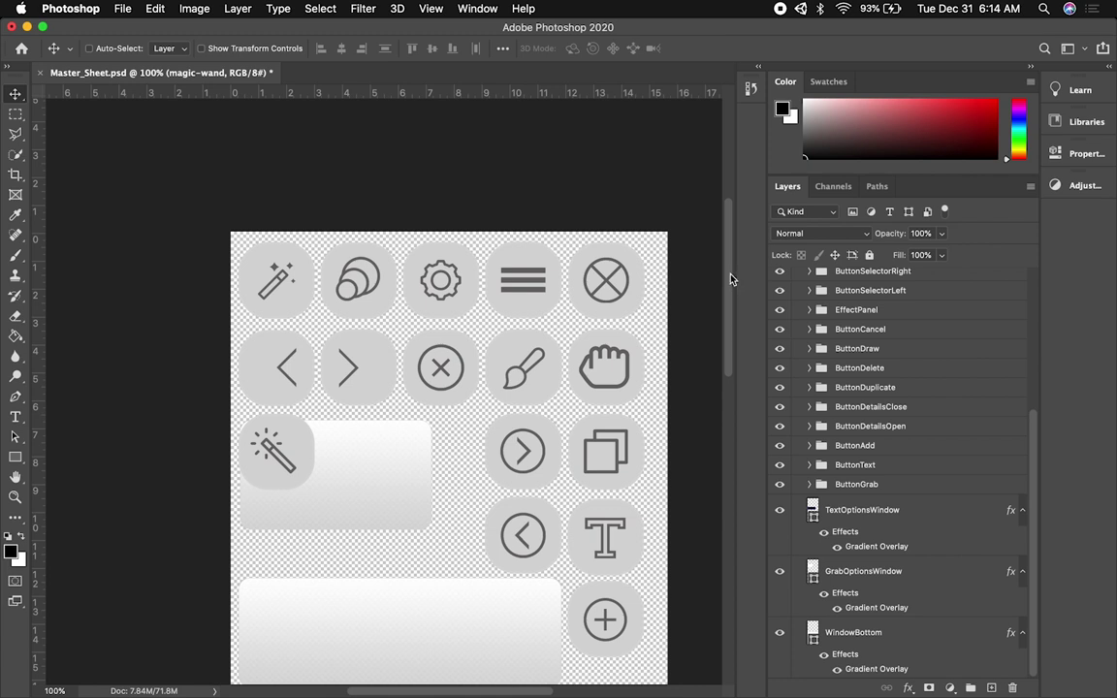
scroll(730, 252, "up", 2)
scroll(718, 281, "down", 2)
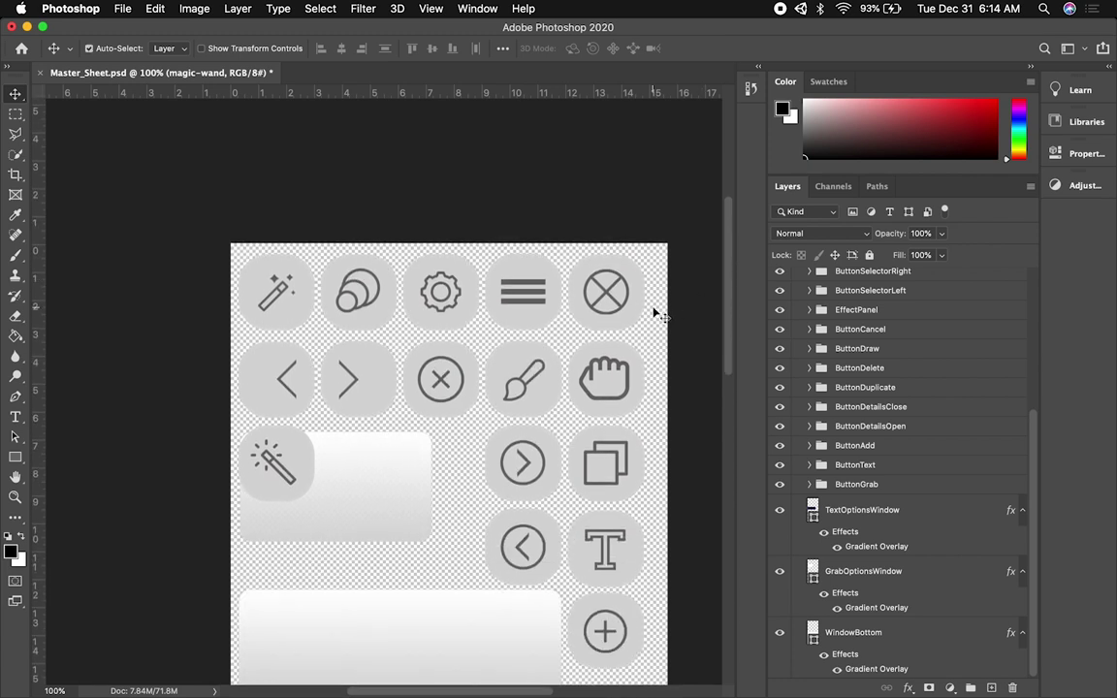
key("super+minus")
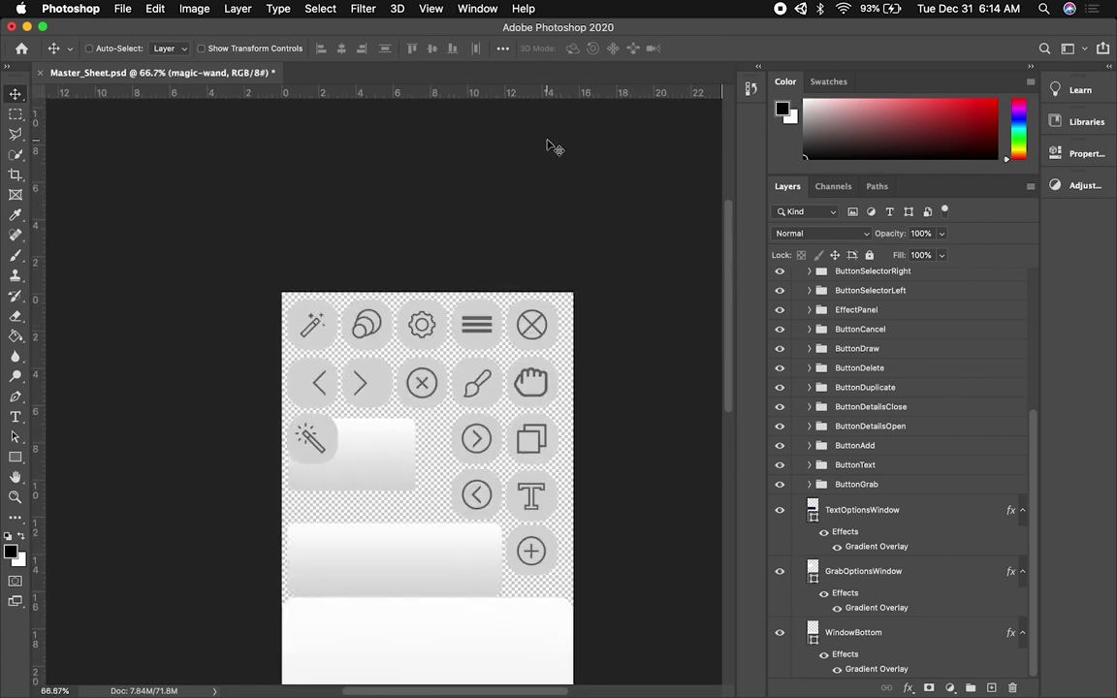
left_click(192, 9)
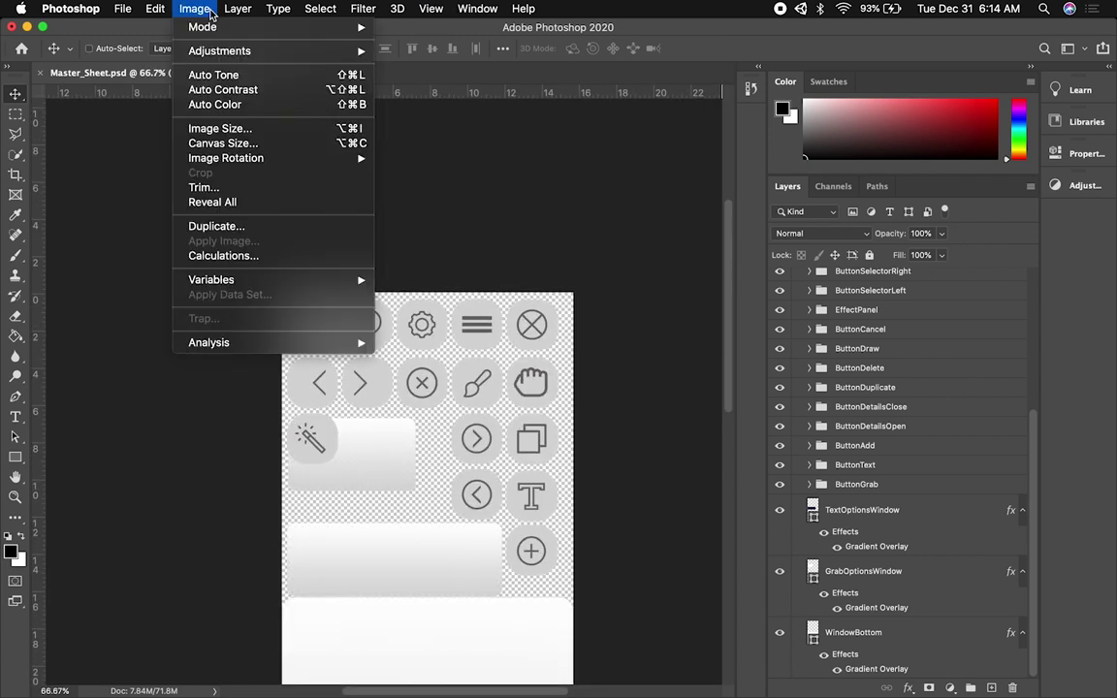
left_click(222, 143)
left_click(694, 331)
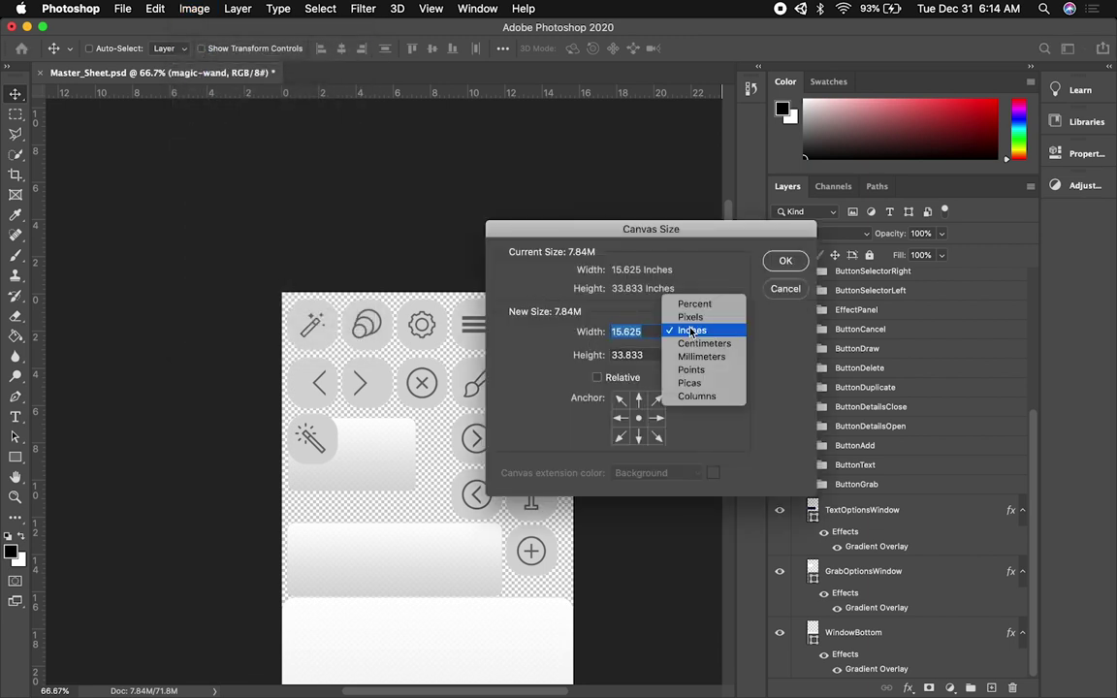
left_click(691, 317)
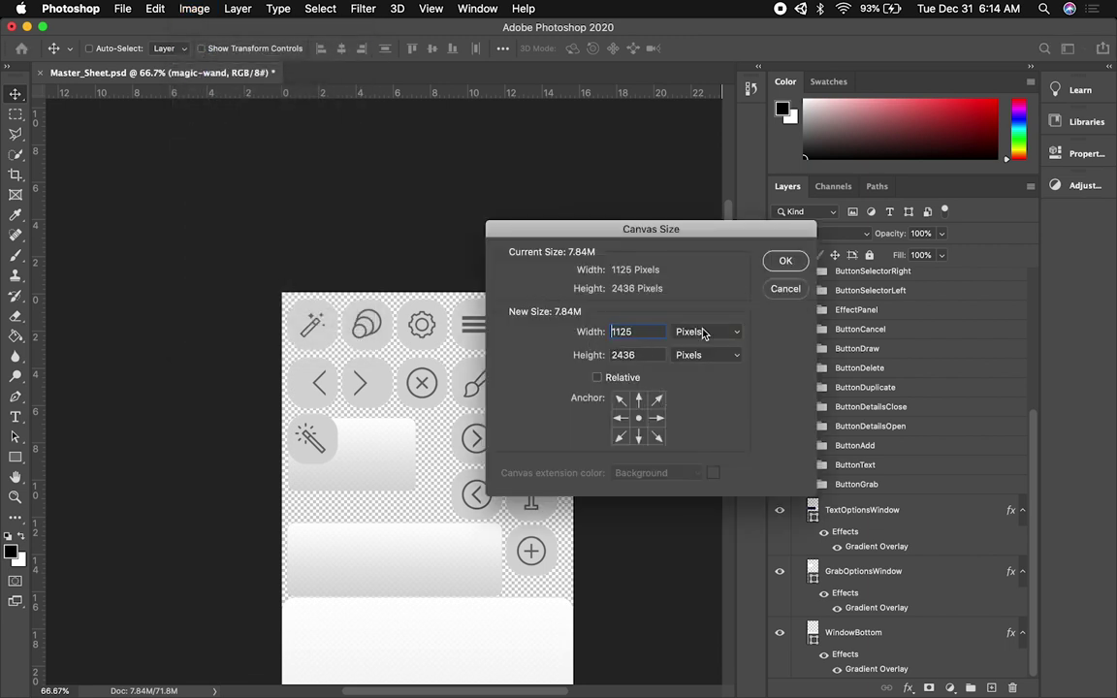
double_click(613, 331)
left_click(625, 332)
type("5")
key("Return")
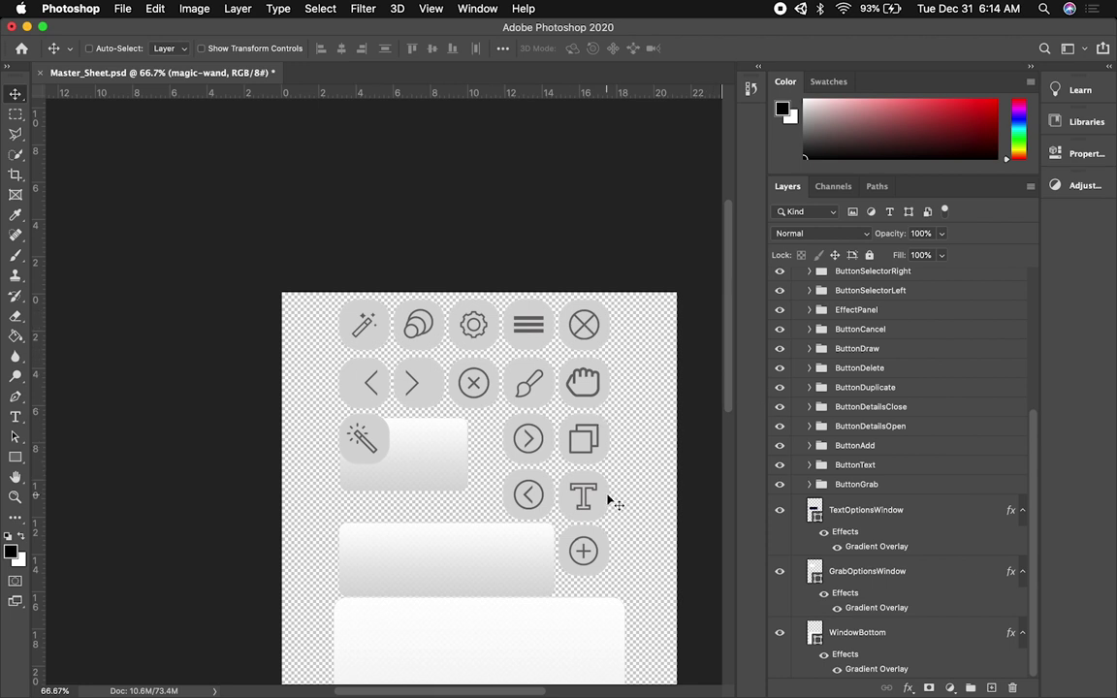
key("super")
key("super+z")
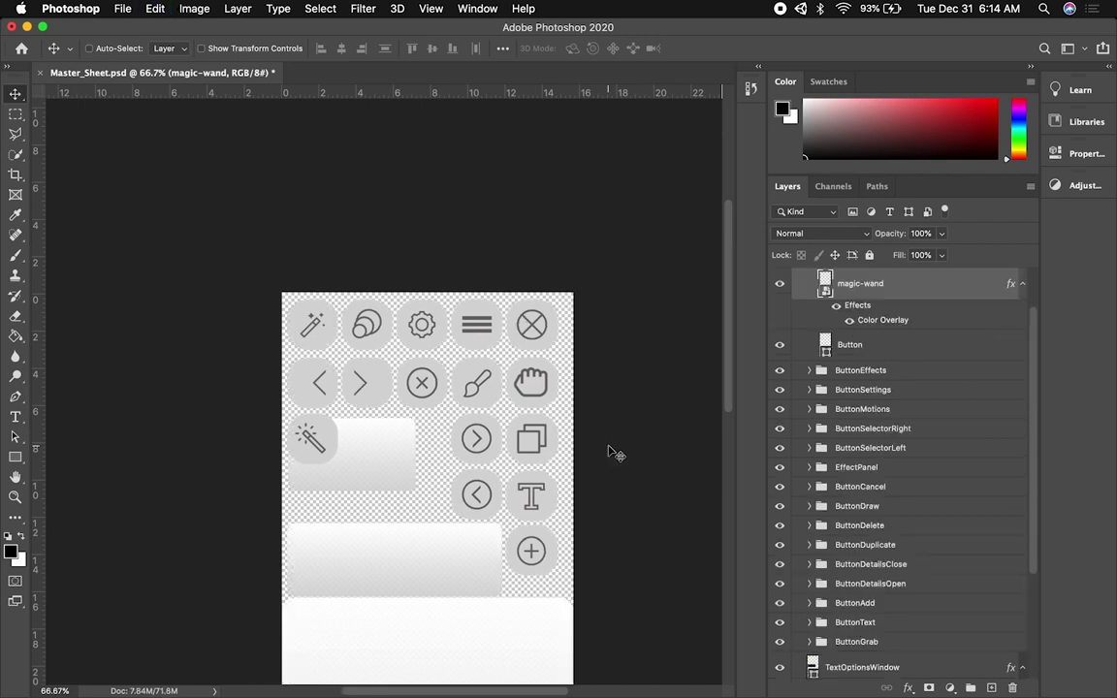
- Nudge the ButtonText group horizontally toward the right edge of the sheet and collapse the group
scroll(538, 455, "down", 5)
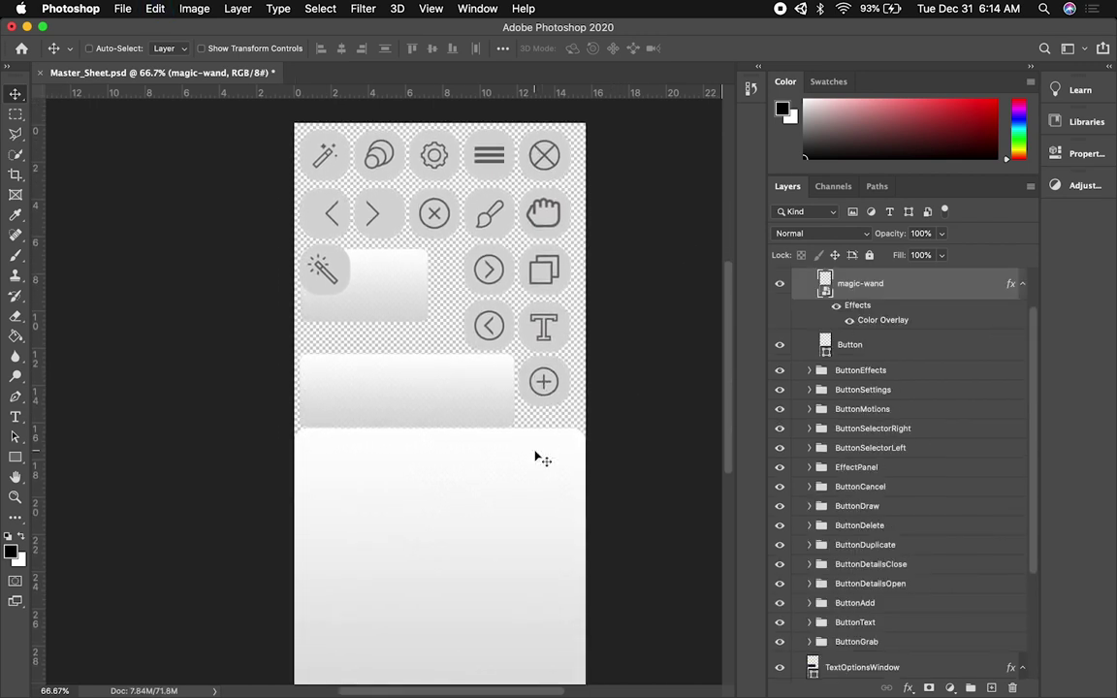
key("super+equal")
key("super+equal")
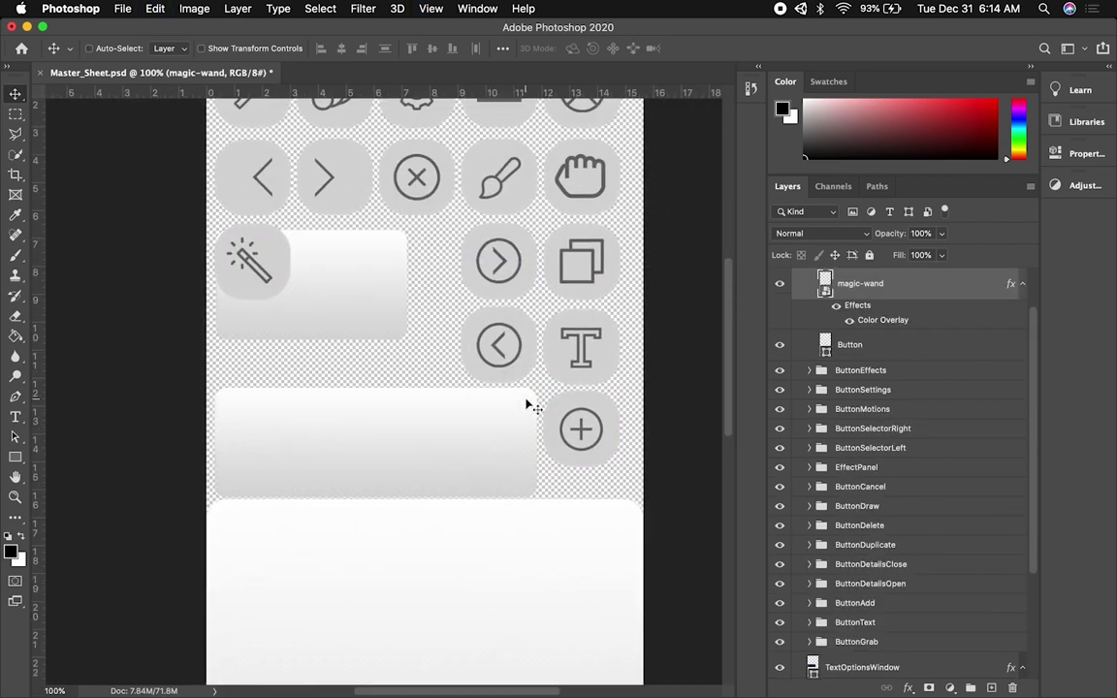
key("super+minus")
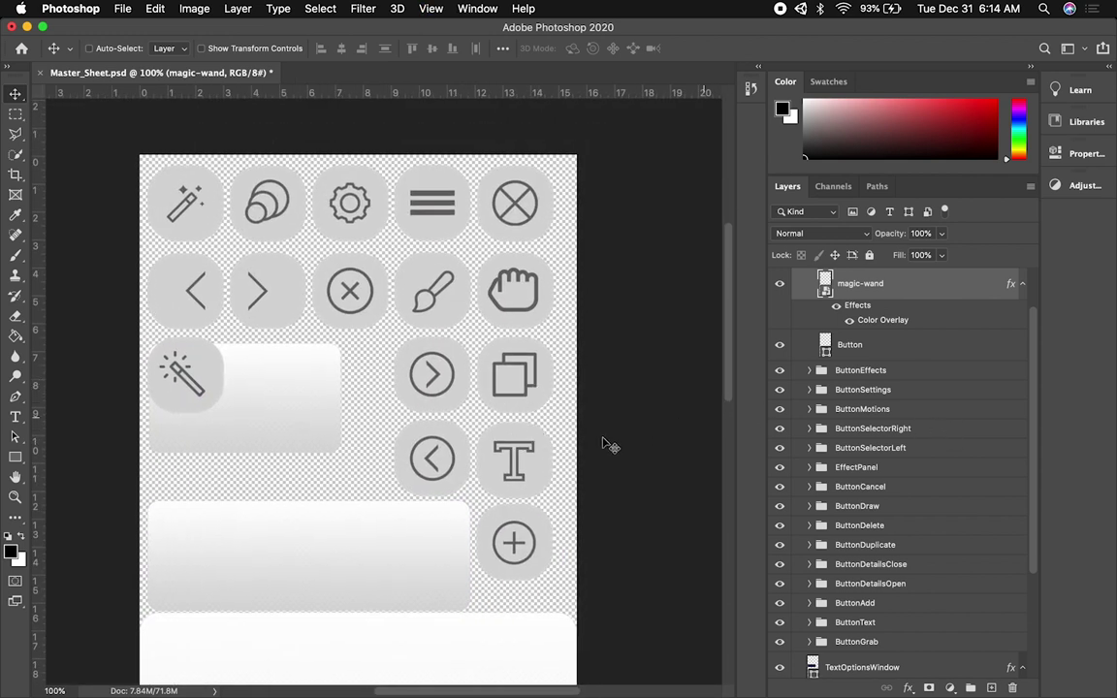
left_click(89, 49)
left_click(472, 412)
scroll(844, 512, "down", 4)
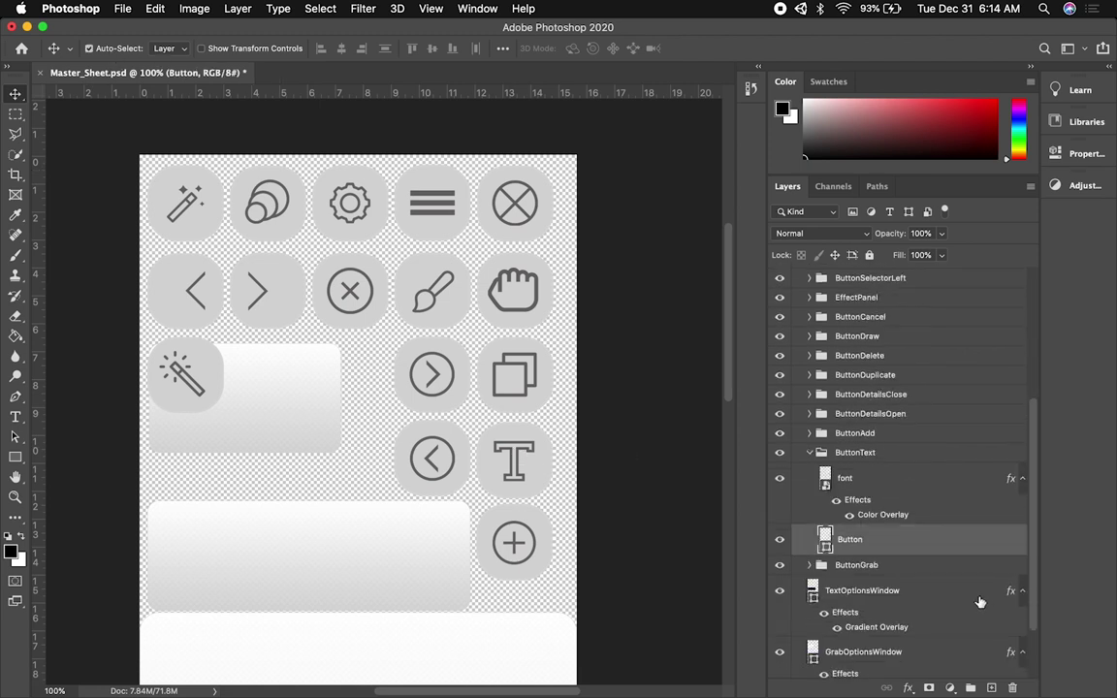
left_click(857, 453)
key("Right")
key("Right")
key("Right")
key("Right")
key("Right")
key("Right")
key("Right")
key("Right")
key("Right")
key("Right")
key("Right")
key("Right")
key("Right")
key("Right")
key("Right")
key("Right")
key("Right")
key("Right")
key("Right")
key("Right")
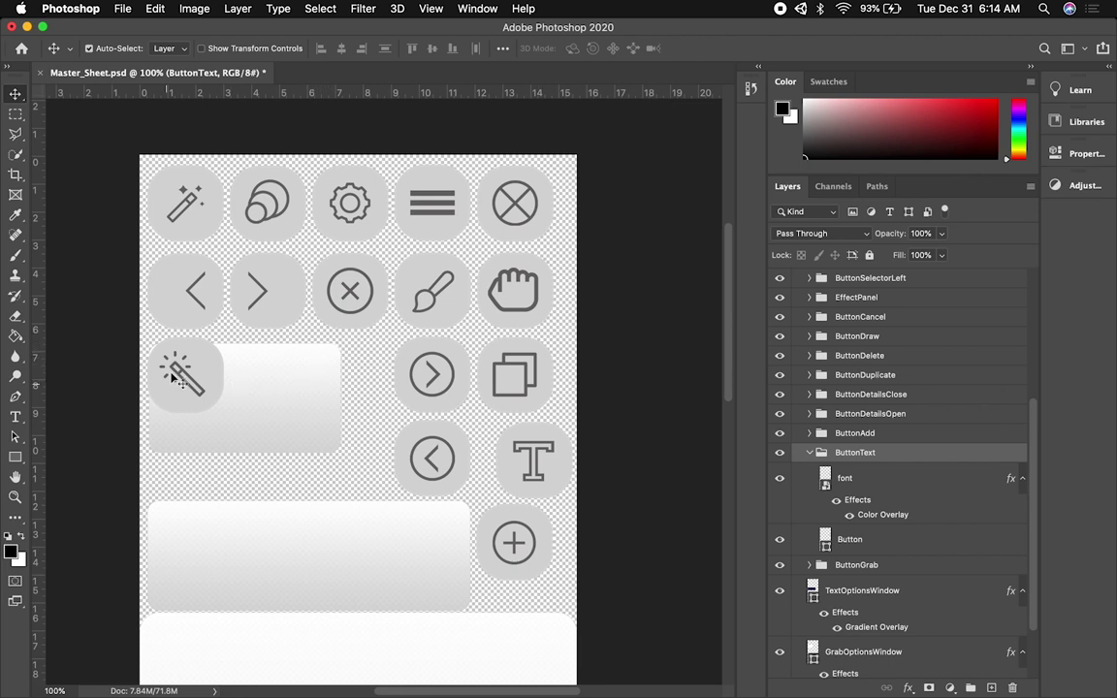
left_click(811, 453)
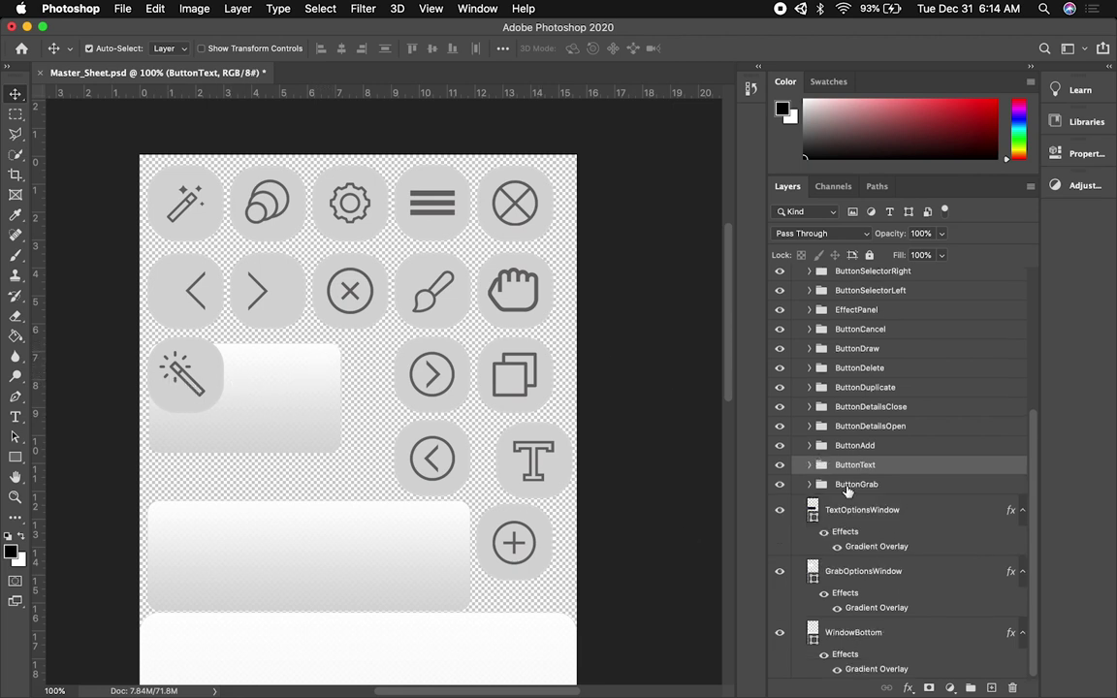
- Nudge the ButtonDetailsClose group, the circled left arrow, to the right until it sits close beside the text button
left_click(461, 450)
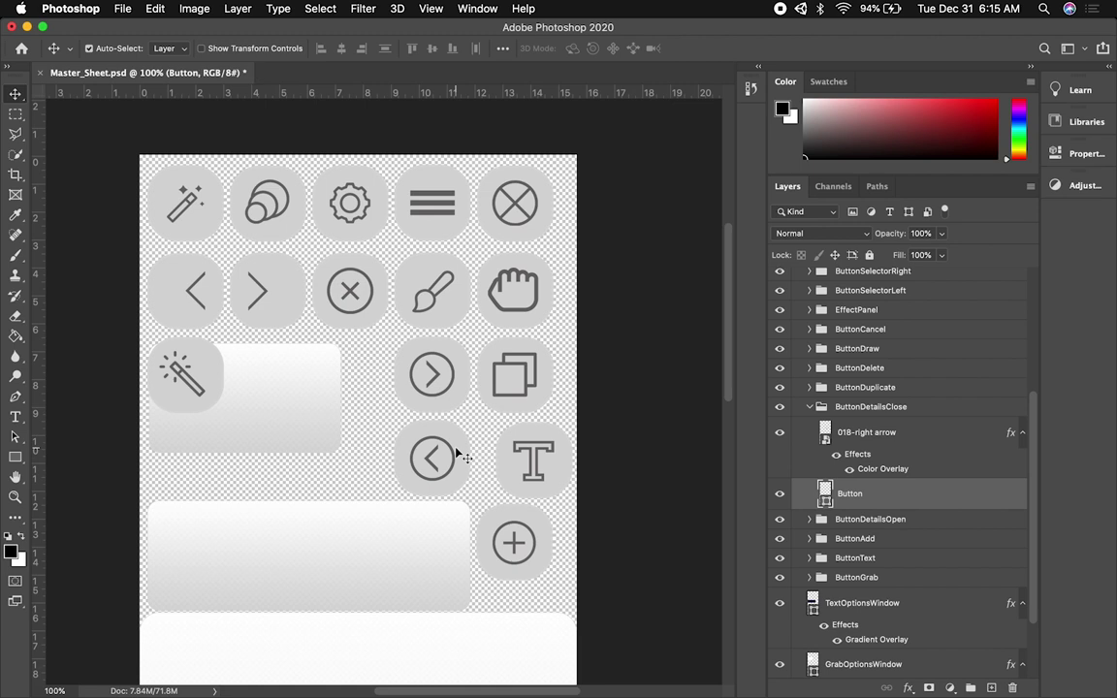
left_click(795, 406)
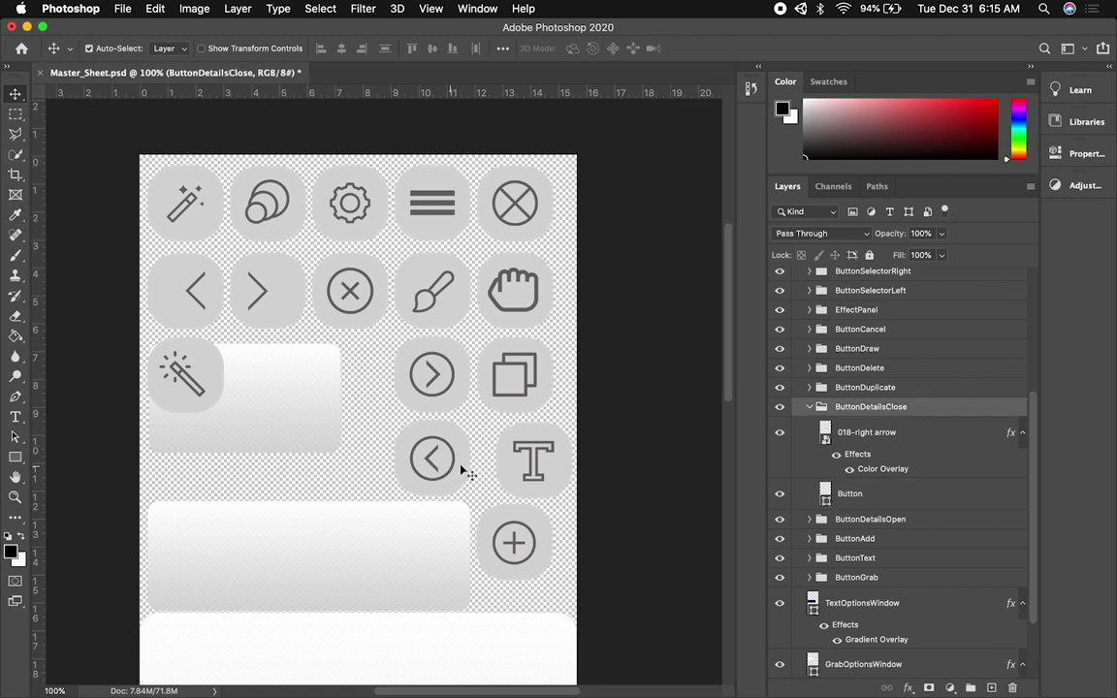
key("Right")
key("Right")
key("Right")
key("Right")
key("Right")
key("Right")
key("Right")
key("Right")
key("Right")
key("Right")
key("Right")
key("Right")
key("Right")
key("Right")
key("Right")
key("Right")
key("Right")
key("Right")
key("Right")
key("Right")
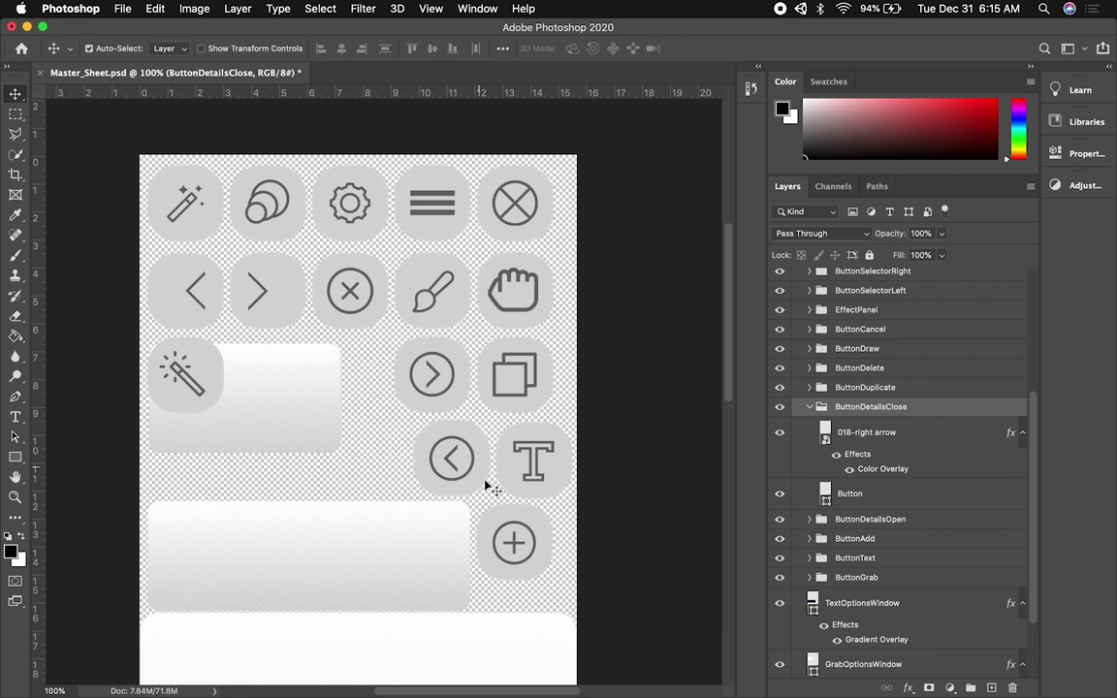
- Move the ButtonDemo group off the upper options panel into the gap just left of the circled left-arrow button
left_click(189, 343)
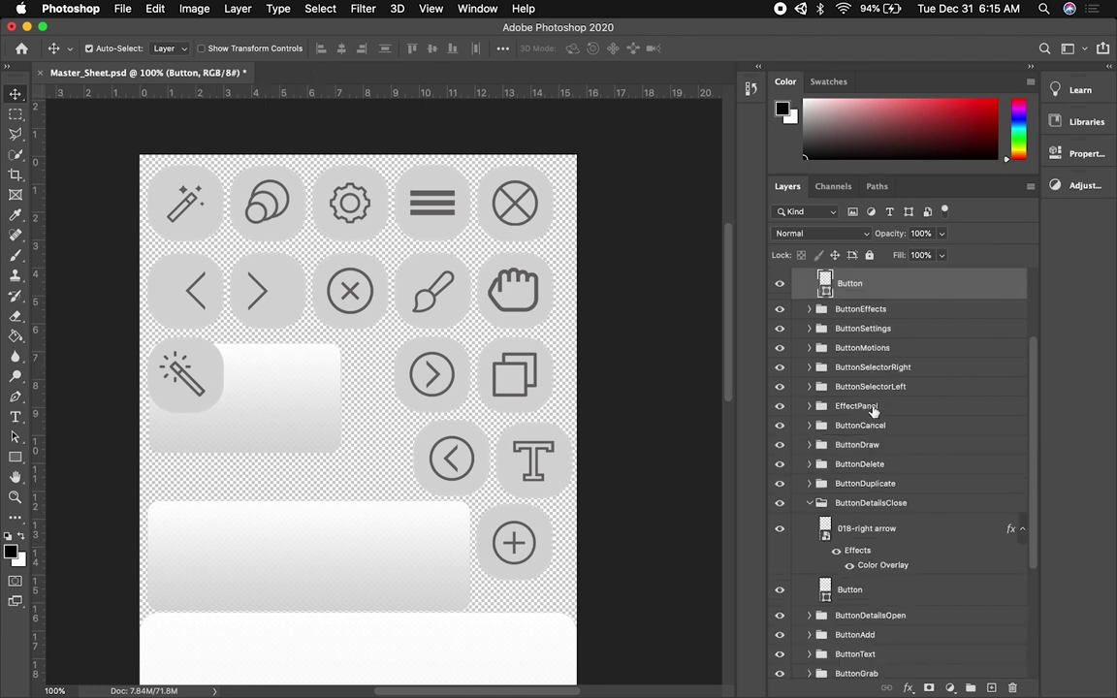
scroll(893, 284, "up", 2)
left_click(872, 276)
key("shift+Right")
key("shift+Right")
key("Right")
key("Right")
key("Right")
key("Right")
left_click(90, 48)
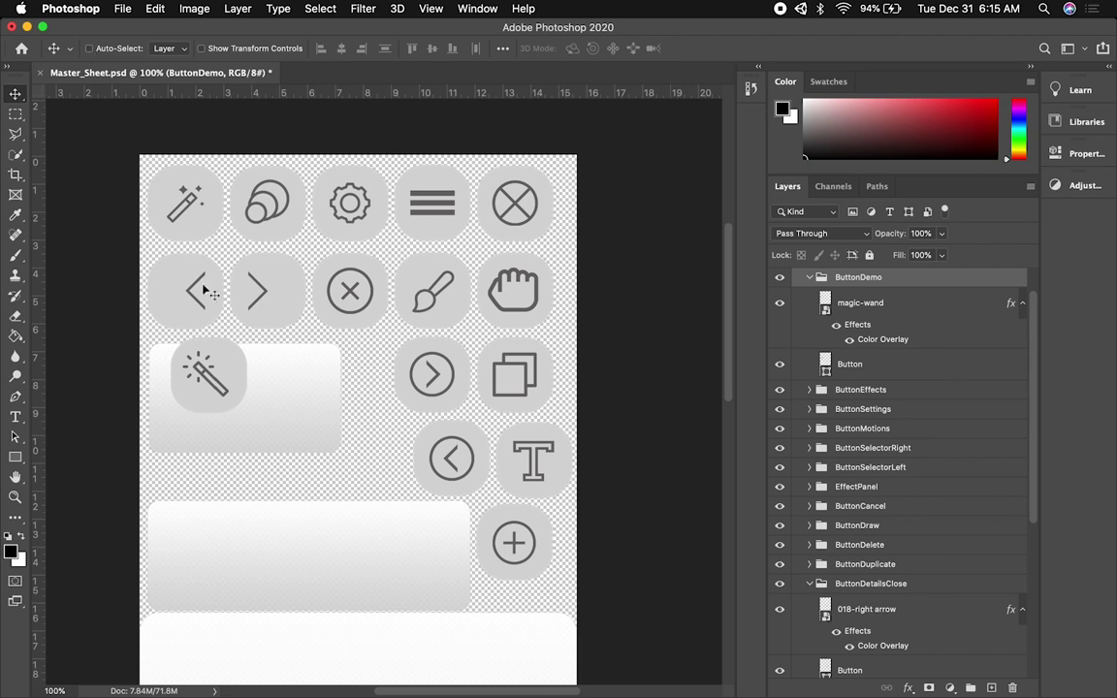
left_click_drag(233, 386, 392, 465)
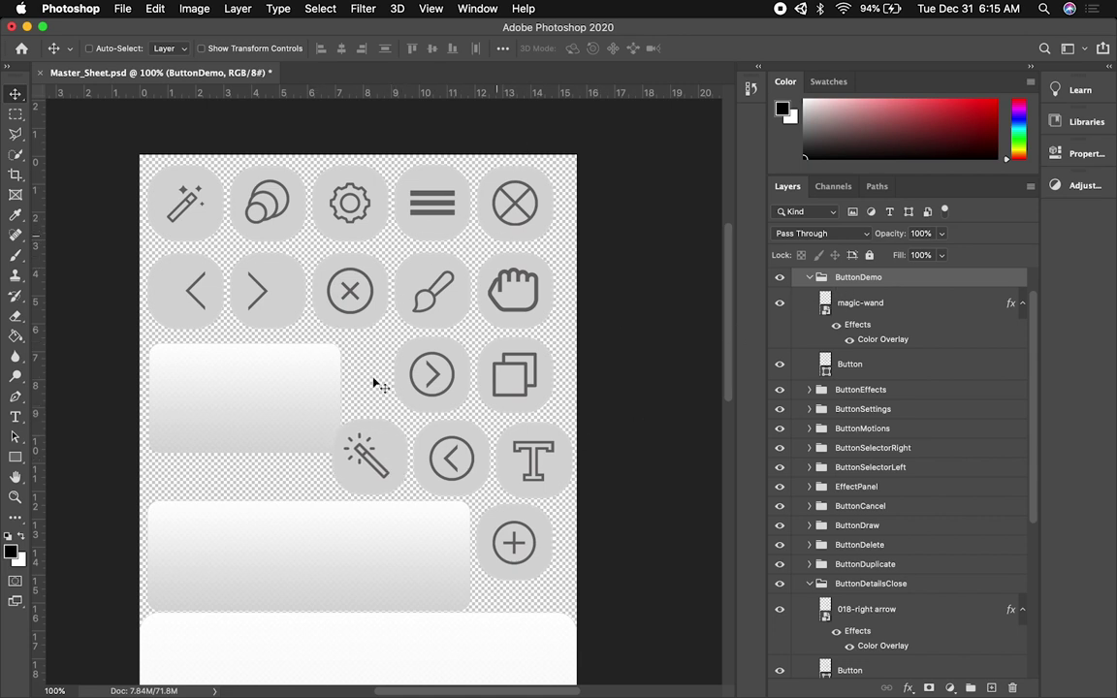
- Move the GrabOptionsWindow panel up and left to the sheet's left edge so it clears the demo button
left_click(90, 47)
left_click(323, 424)
left_click(323, 427)
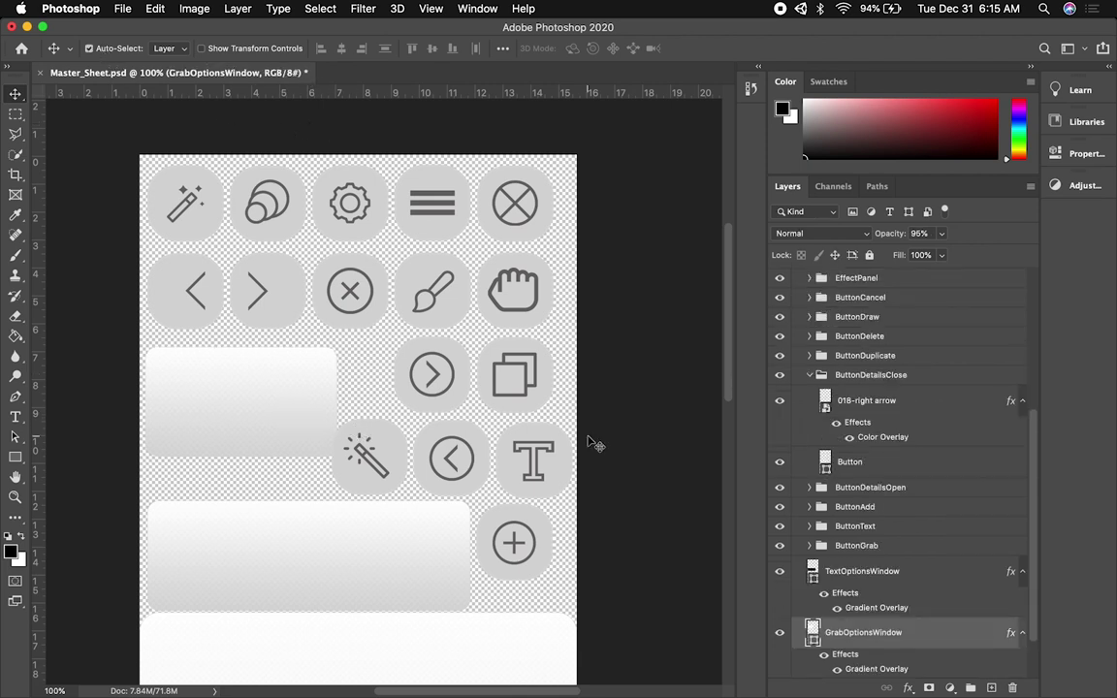
key("Up")
key("Up")
key("Up")
key("Up")
key("Up")
key("Up")
key("Up")
key("Up")
key("Up")
key("Up")
key("Up")
key("Up")
key("Left")
key("Left")
key("Left")
key("Left")
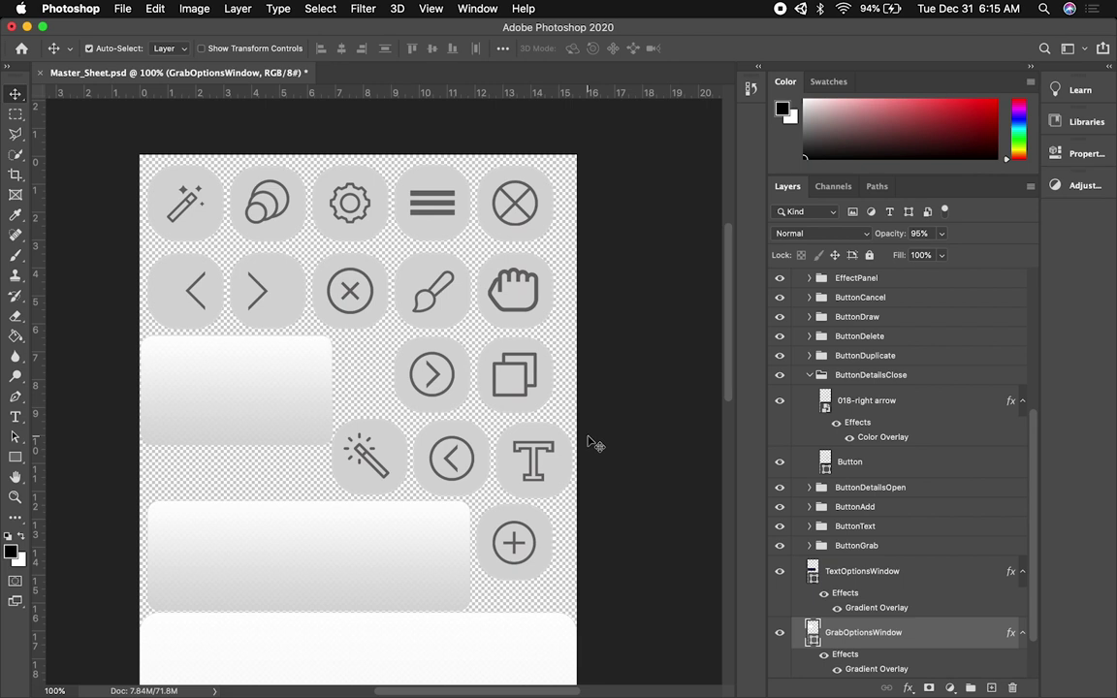
- Nudge the ButtonDemo and ButtonDetailsClose groups slightly right to even out the gaps between the buttons, and save the sheet
left_click(326, 397)
scroll(1008, 343, "up", 2)
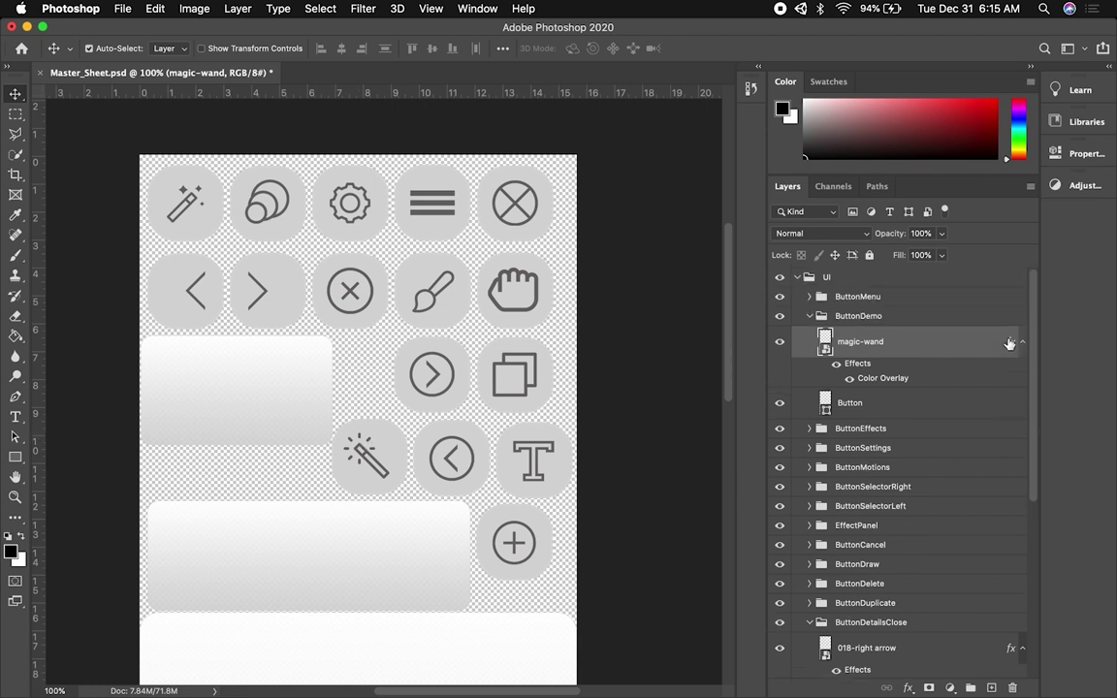
left_click(863, 316)
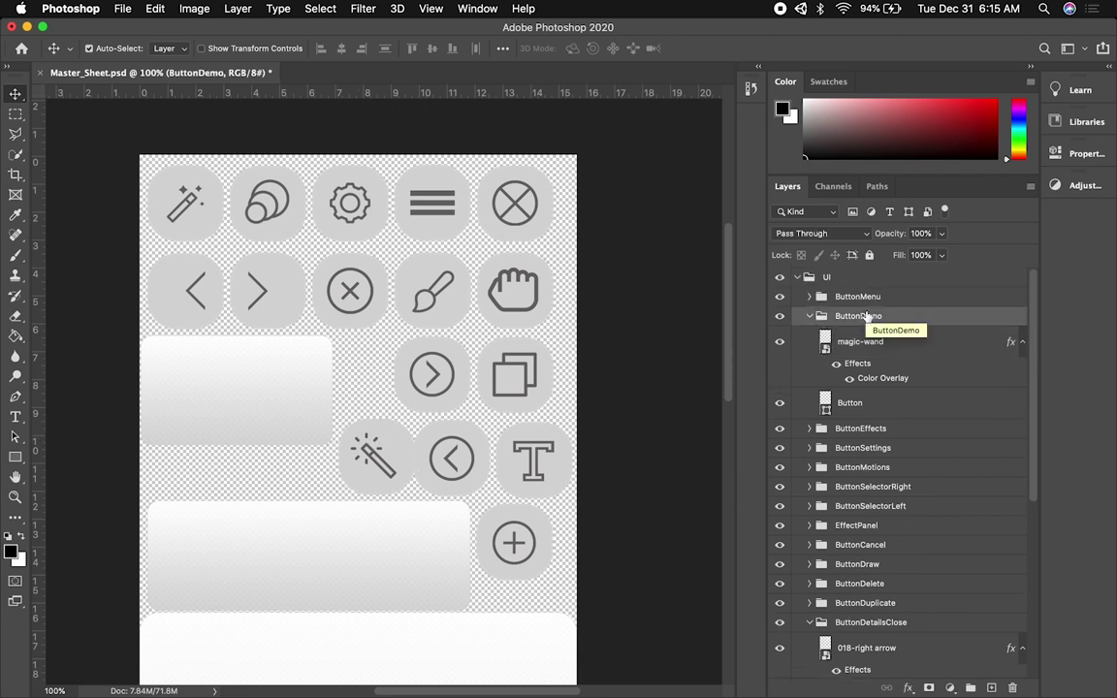
left_click(411, 419)
left_click(614, 435)
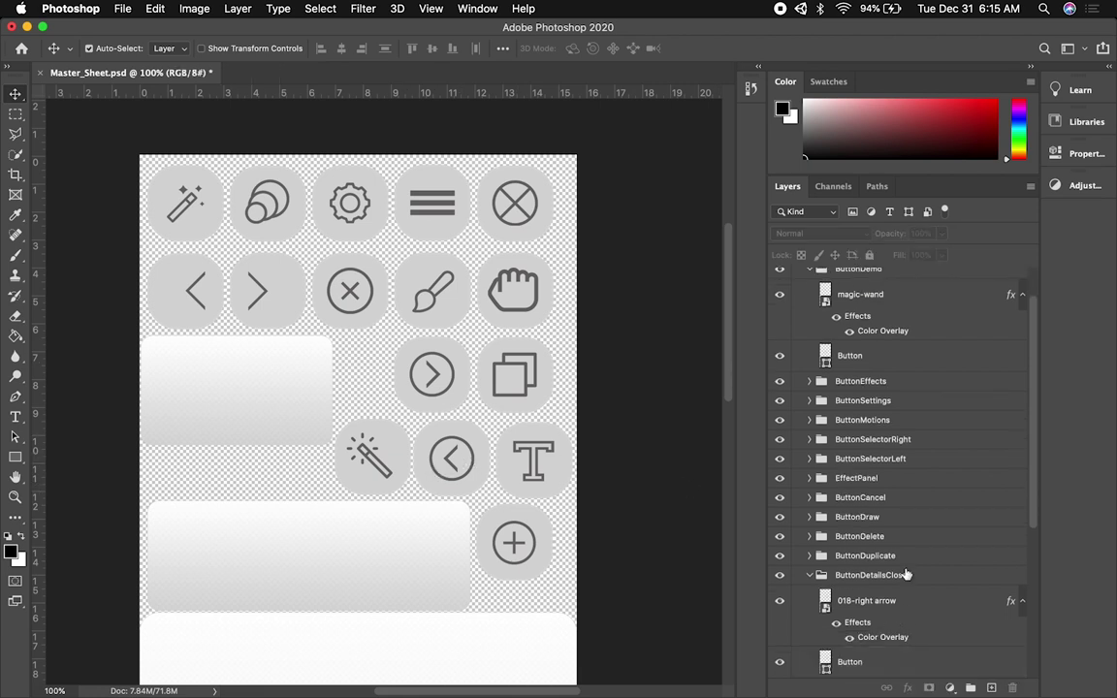
left_click(901, 576)
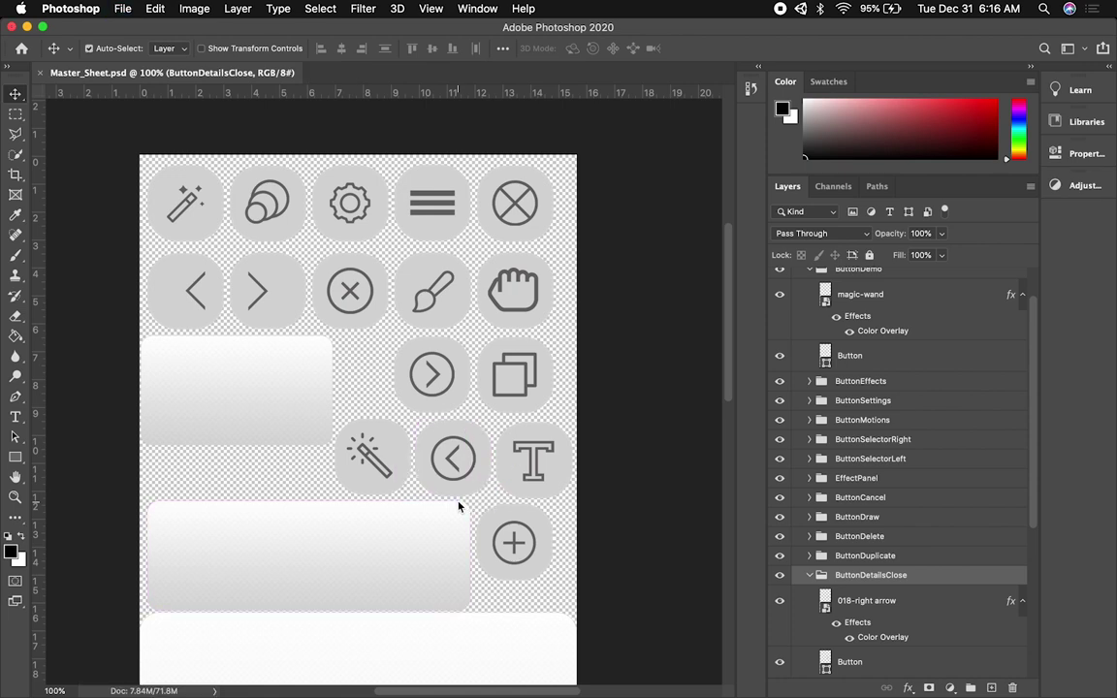
- Leave Photoshop and close the Finder window showing the Downloads folder
left_click(174, 215)
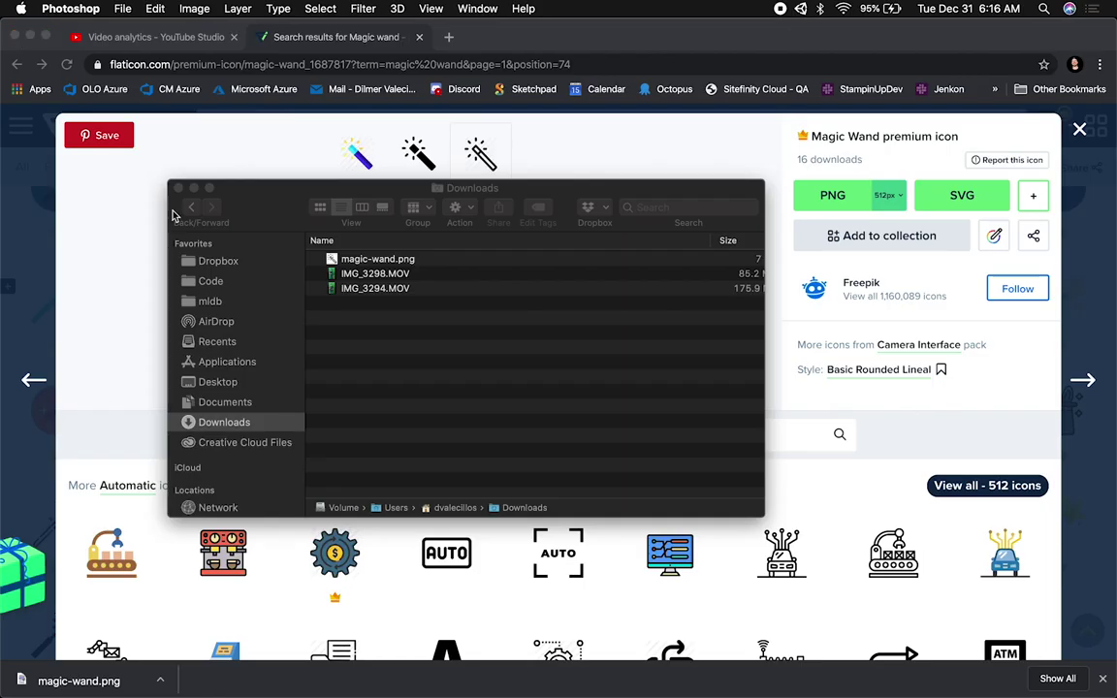
left_click(383, 372)
key("super+w")
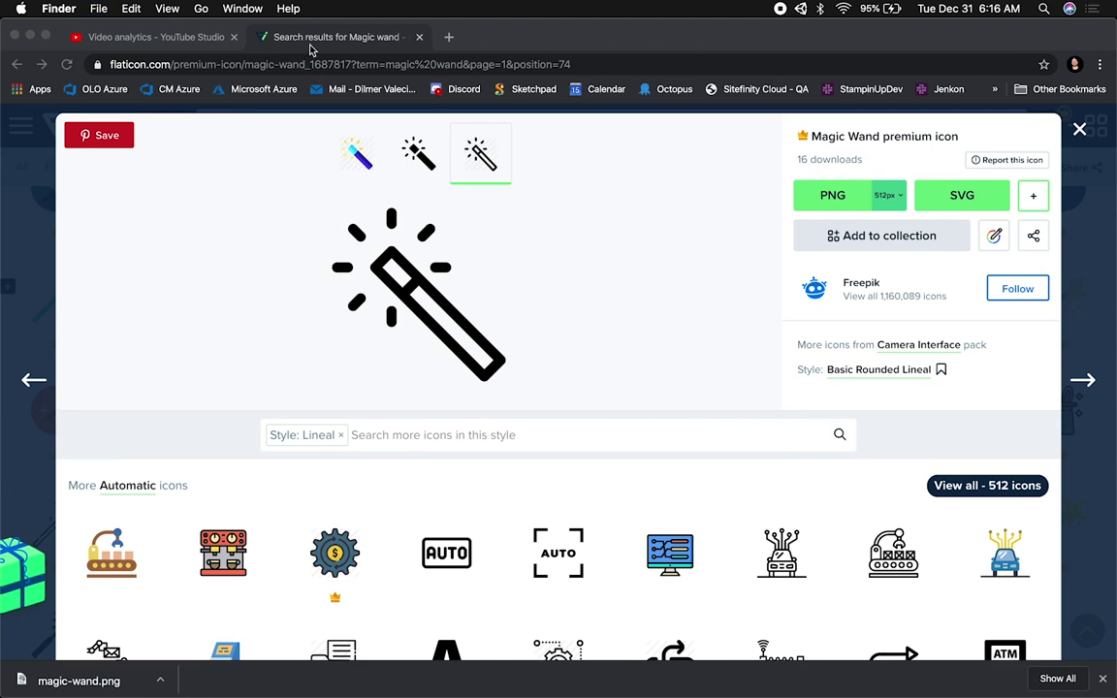
- Switch to Unity and open the Master_Sheet texture from the Textures folder in the Sprite Editor
key("super+Tab")
key("super+Tab")
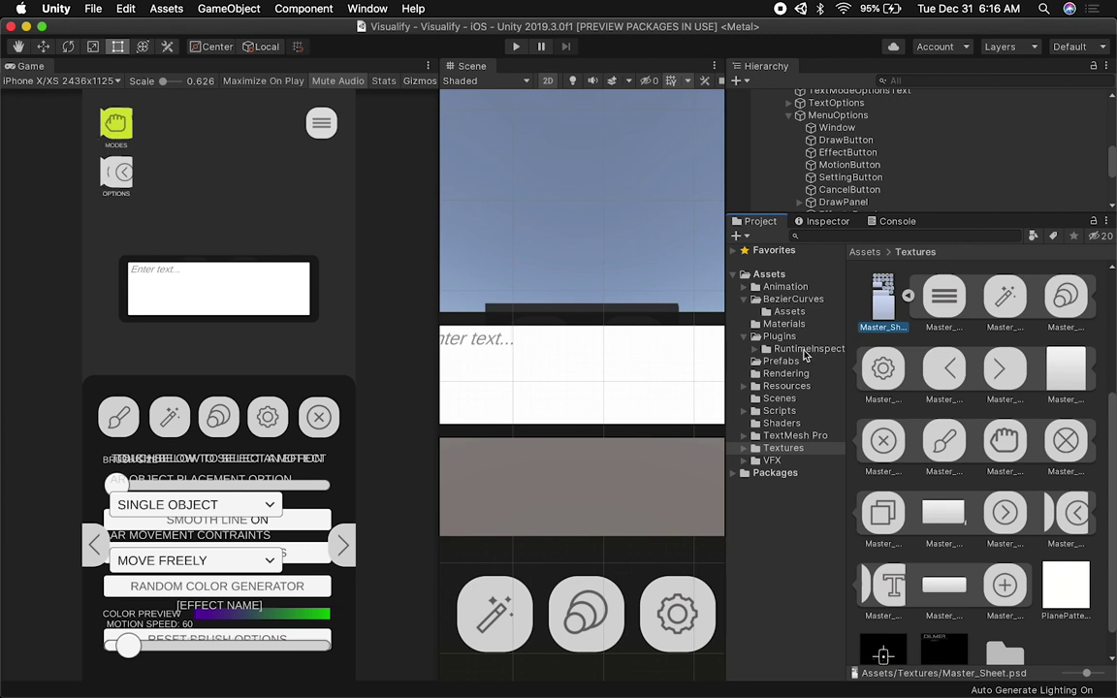
scroll(1044, 532, "down", 1)
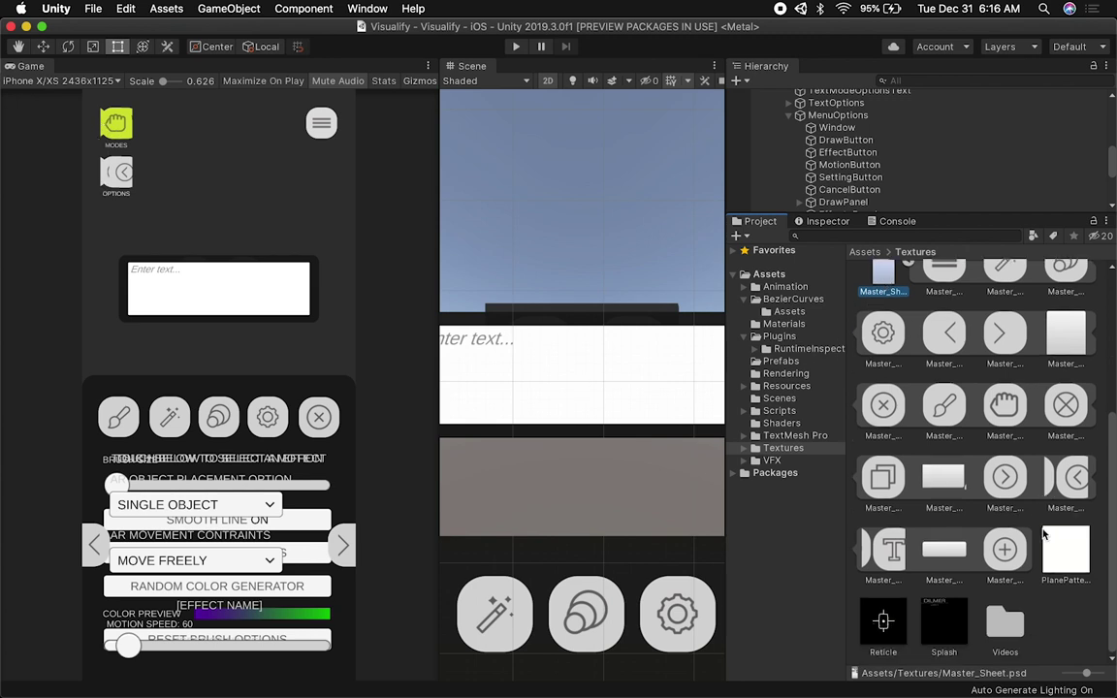
scroll(1044, 532, "up", 3)
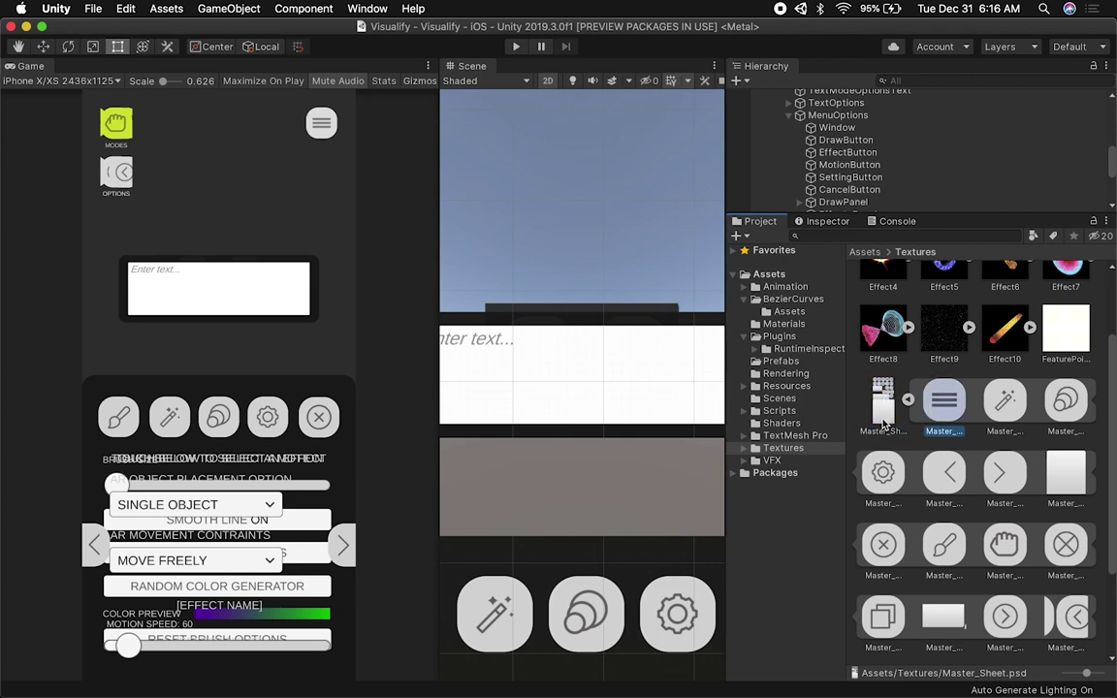
left_click(819, 221)
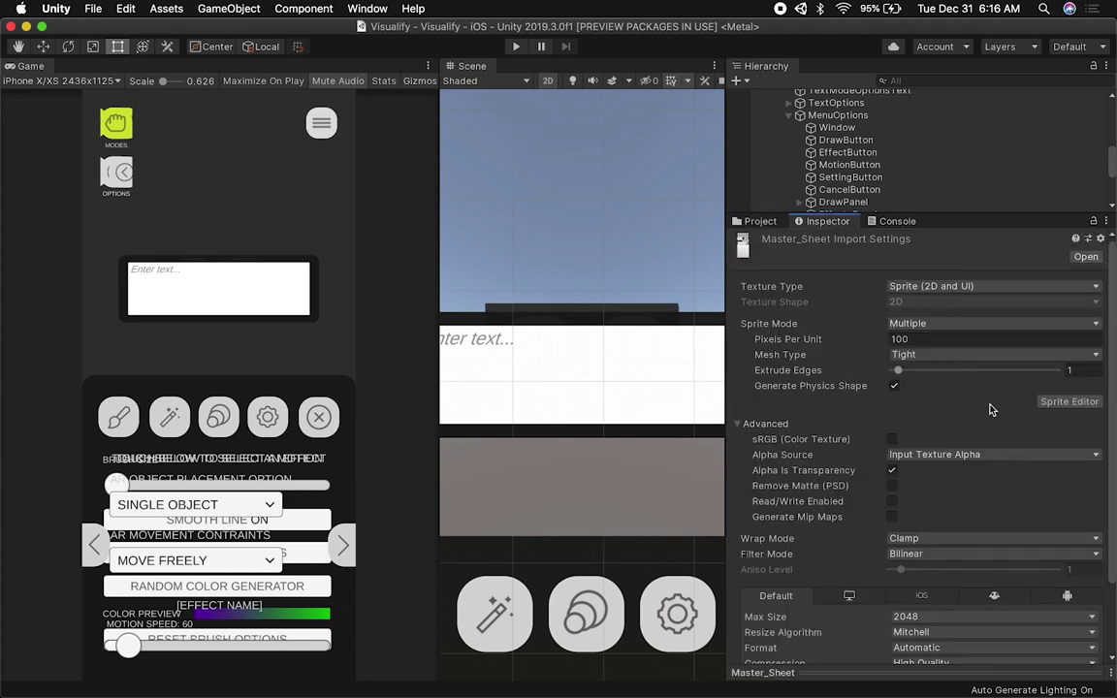
left_click(1056, 401)
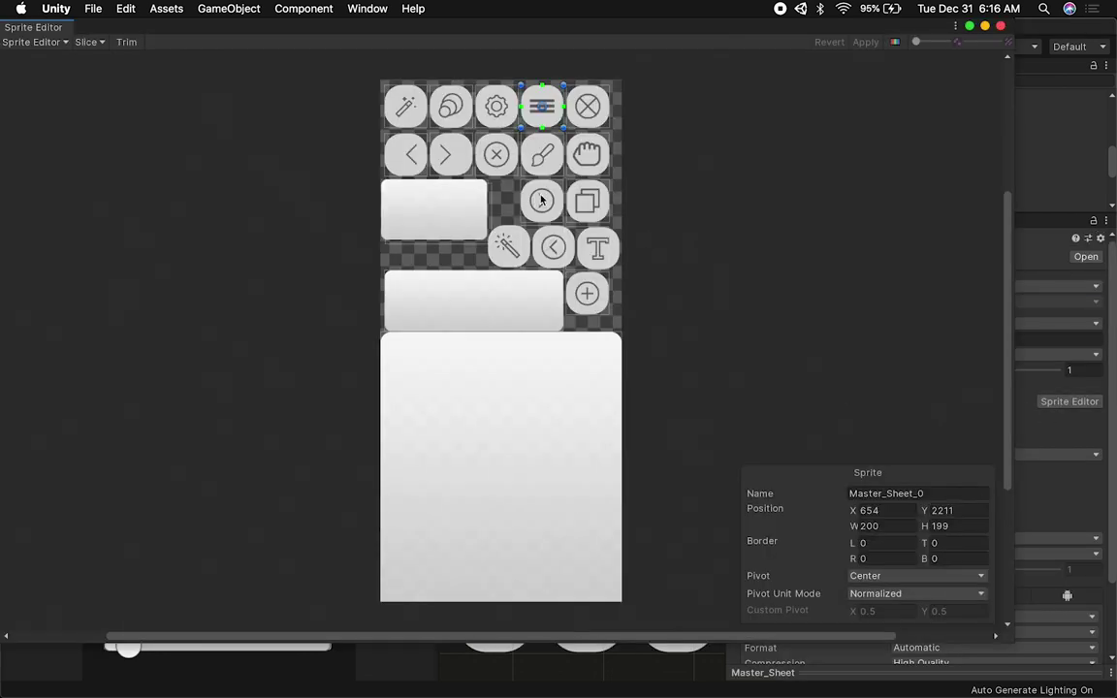
- Move the text button's sprite rectangle, Master_Sheet_15, right so that it encloses the shifted T button
scroll(541, 200, "up", 5)
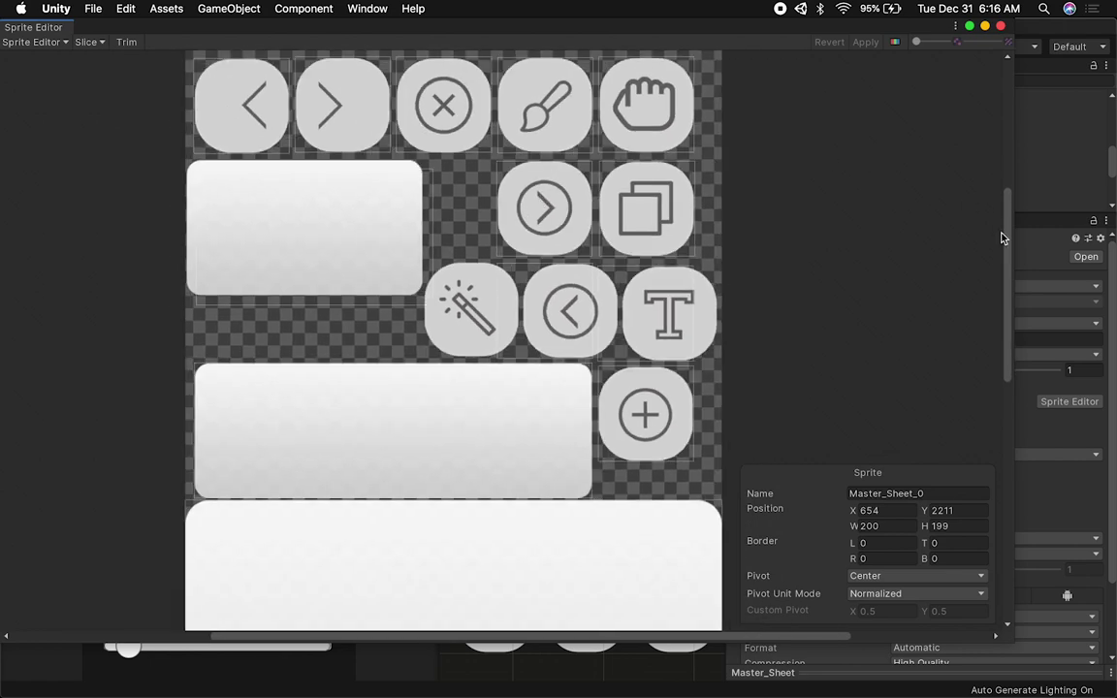
mouse_move(1009, 249)
left_mouse_down()
mouse_move(1008, 204)
mouse_move(999, 229)
left_mouse_up()
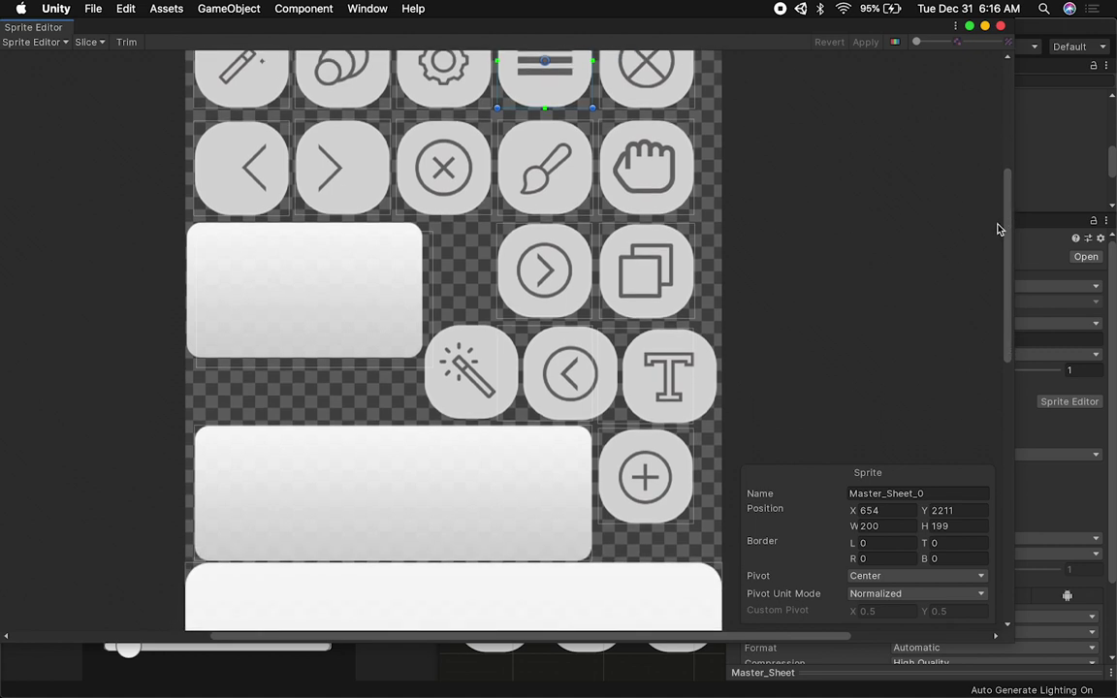
left_click(278, 97)
left_click(545, 284)
left_click(570, 375)
left_click(669, 374)
scroll(747, 394, "up", 3)
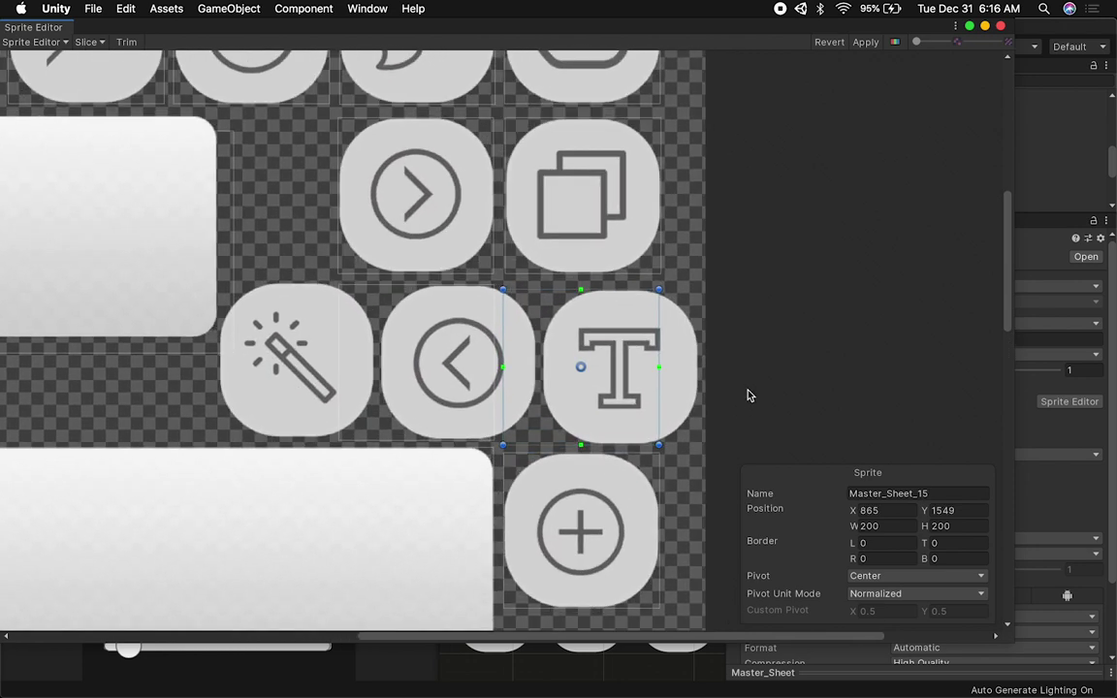
left_click(405, 315)
left_click(573, 359)
scroll(665, 357, "up", 4)
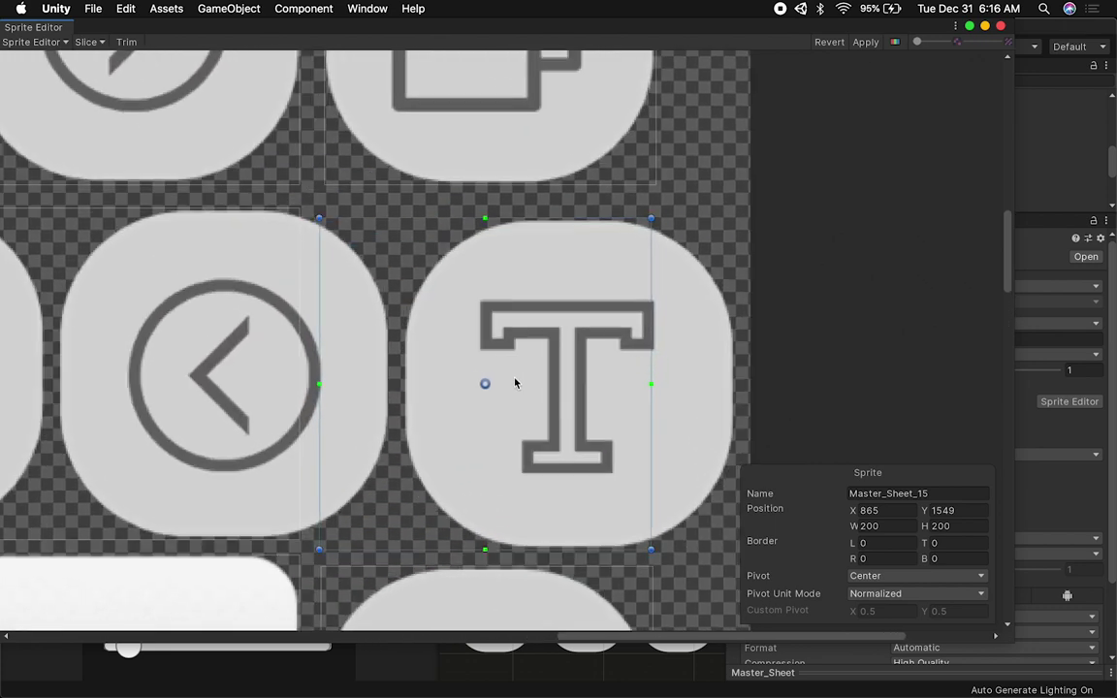
left_click_drag(582, 390, 600, 383)
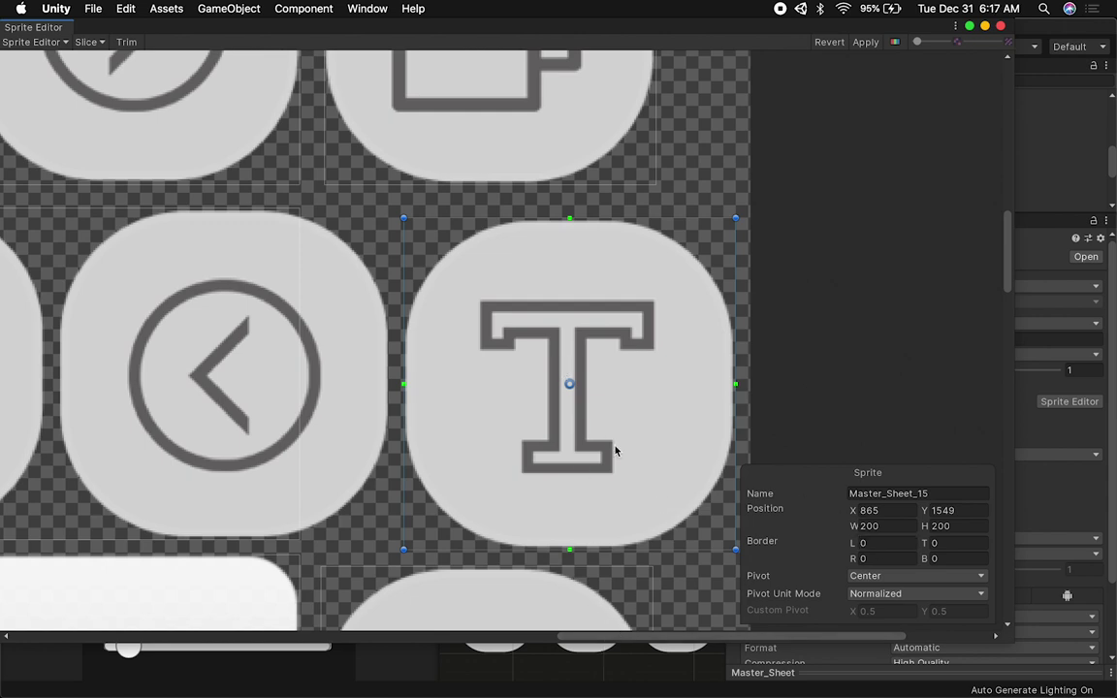
- Move the circled left-arrow sprite rectangle, Master_Sheet_14, right so that it encloses its shifted button
left_click(897, 531)
left_click(950, 527)
left_click_drag(682, 637, 646, 651)
left_click(381, 429)
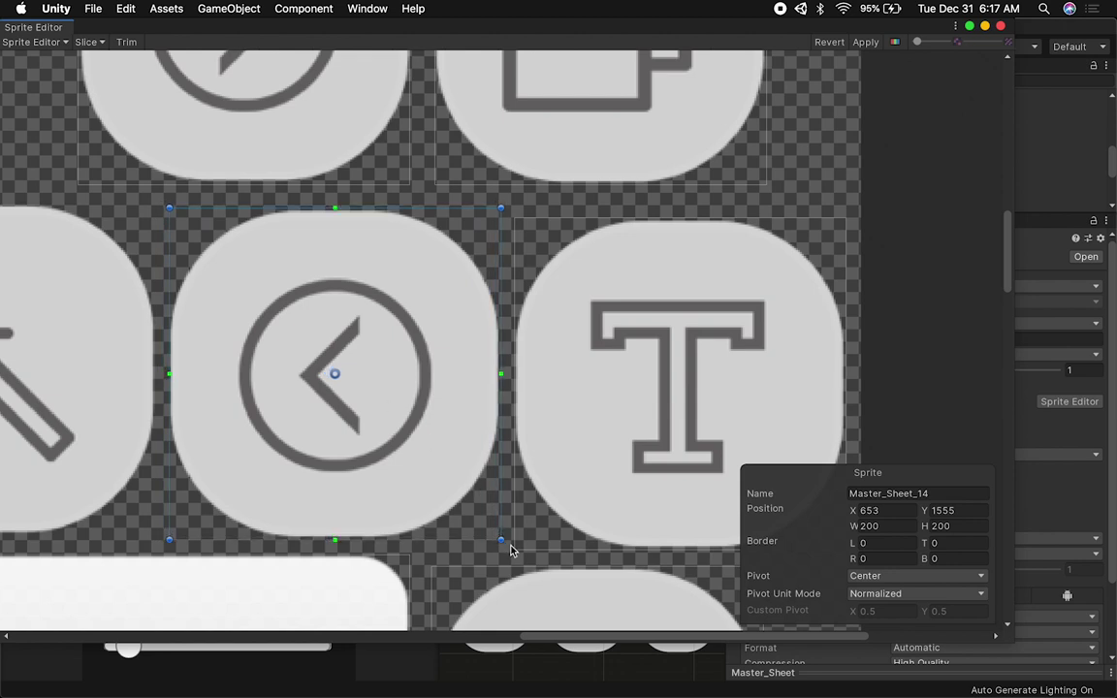
- Move the upper options panel's sprite rectangle, Master_Sheet_12, up and left to align it with the relocated panel
scroll(879, 436, "down", 10)
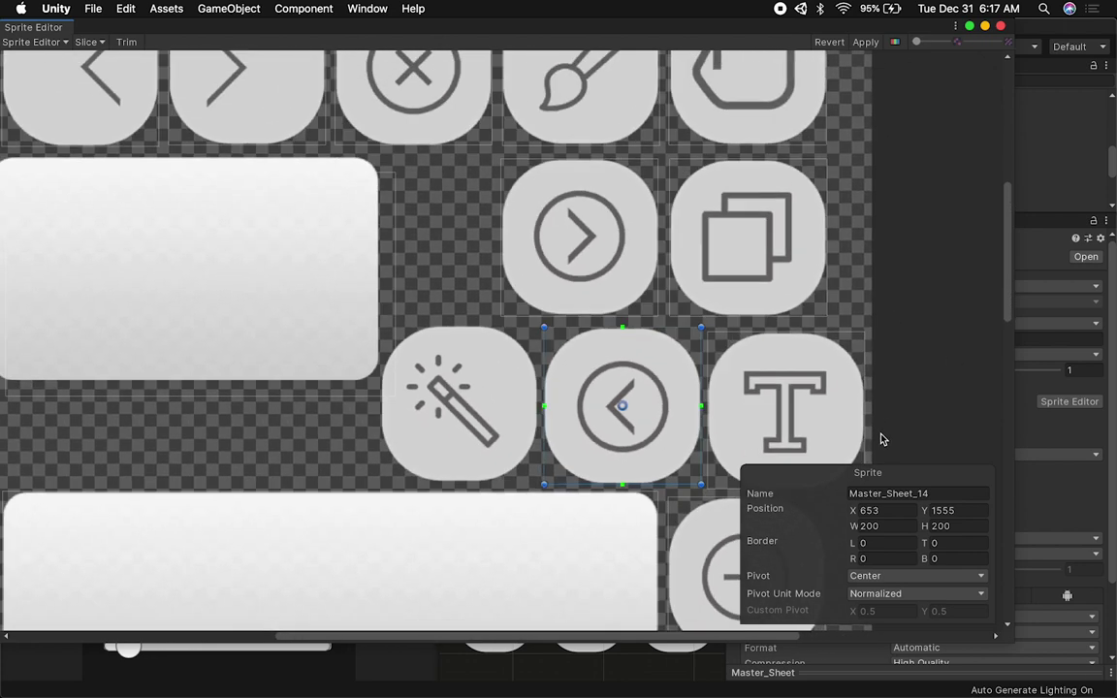
scroll(647, 513, "right", 5)
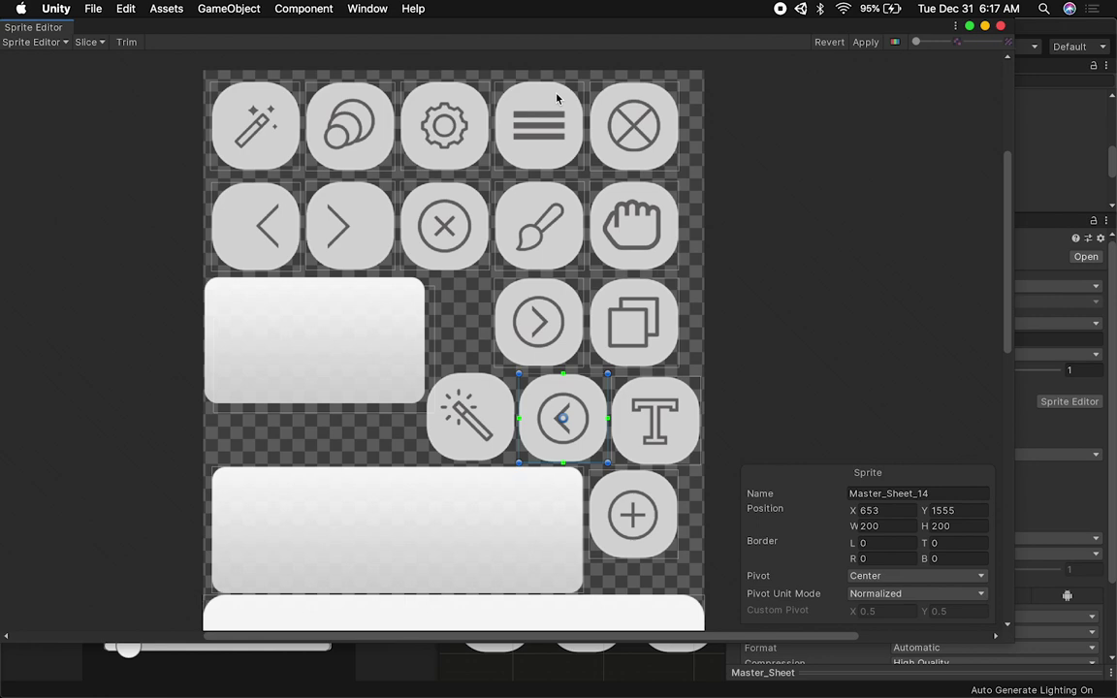
scroll(494, 388, "up", 8)
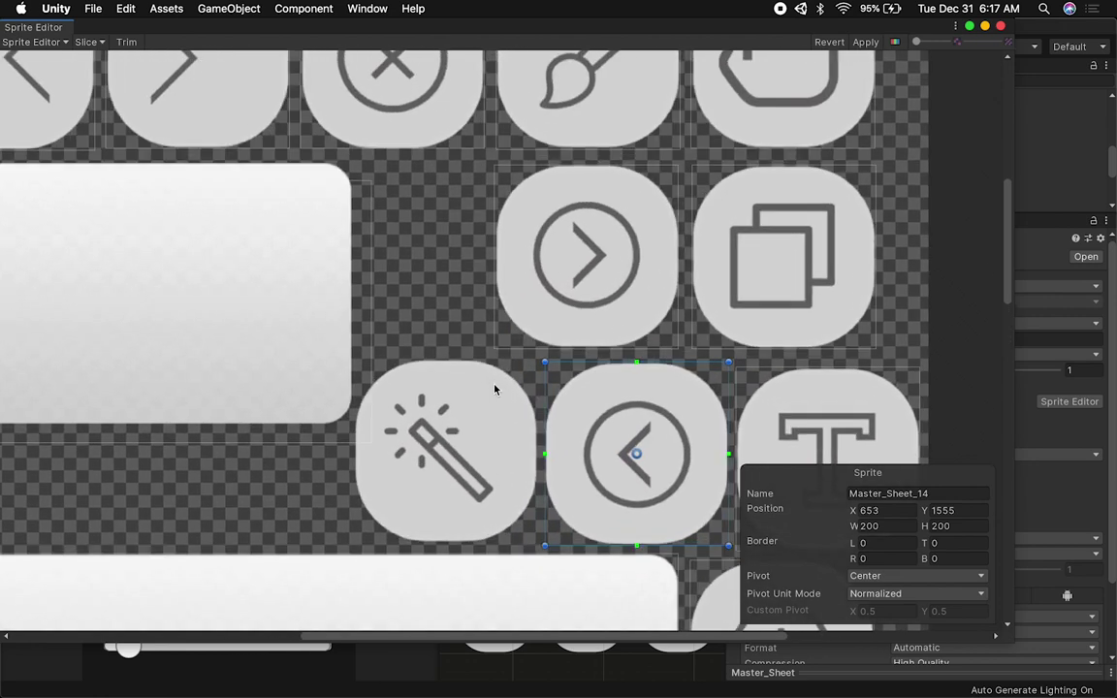
scroll(460, 396, "down", 4)
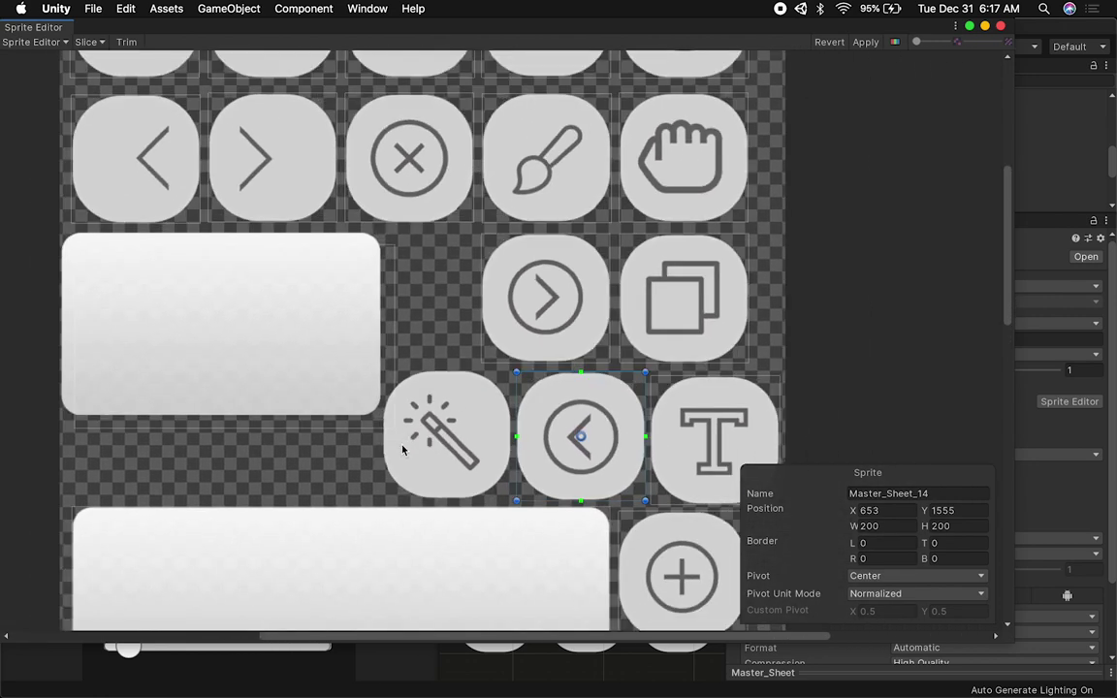
left_click(127, 320)
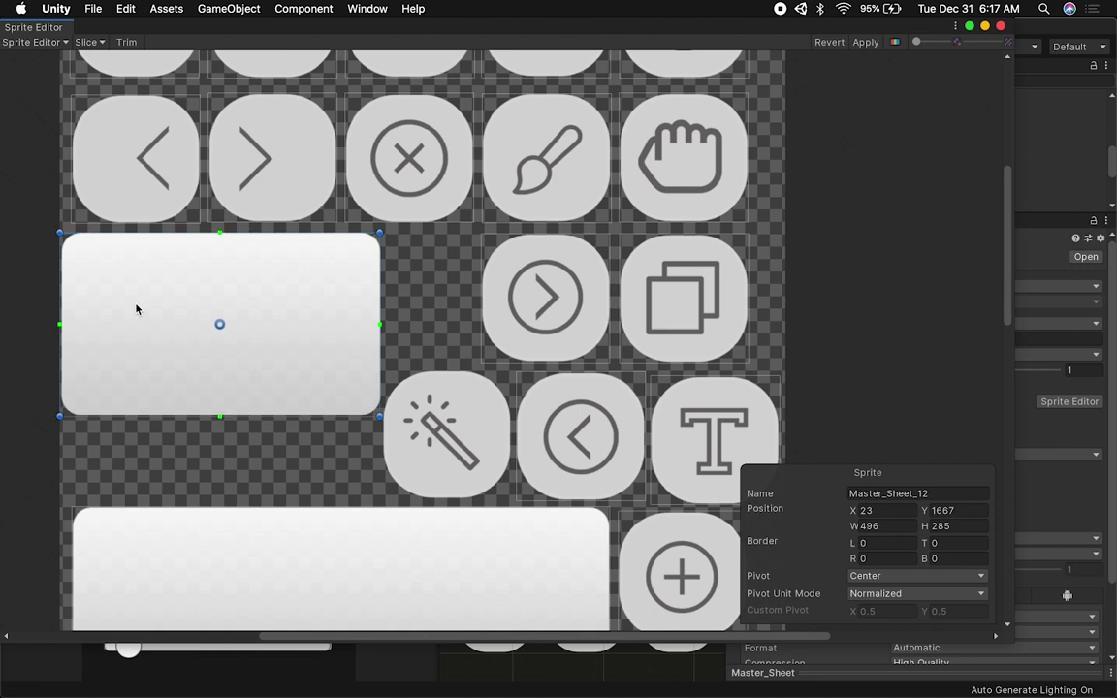
scroll(136, 308, "up", 5)
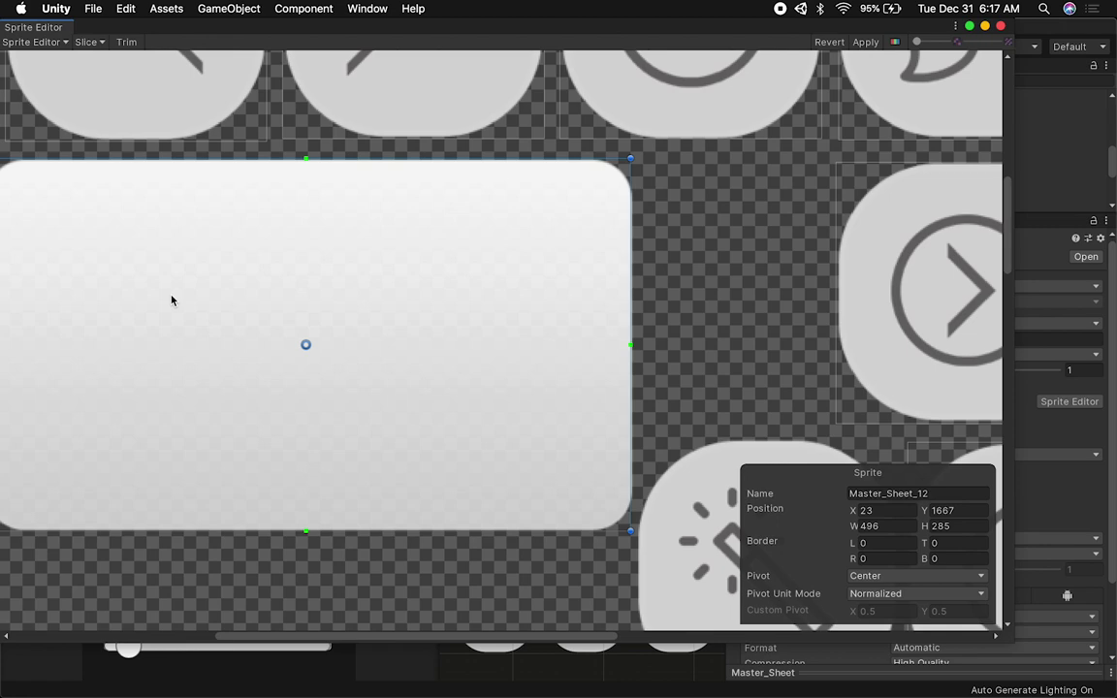
scroll(215, 326, "down", 2)
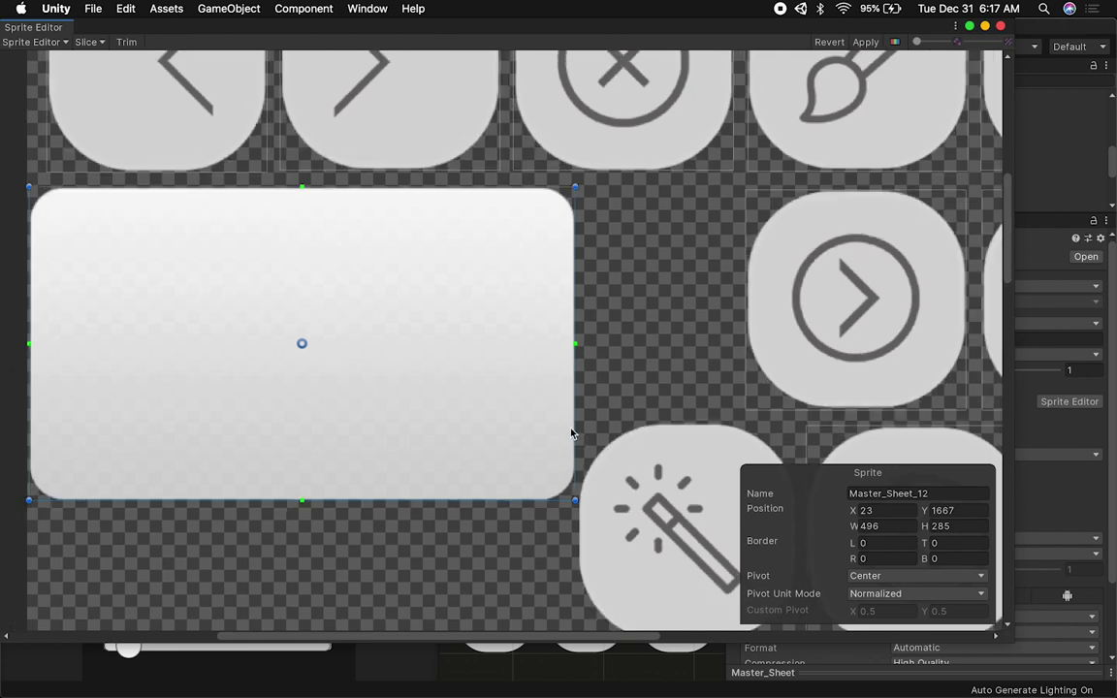
- Draw a new sprite rectangle over the magic-wand demo button and stretch it to the button's edges, about 197 by 199 pixels
scroll(582, 436, "down", 6)
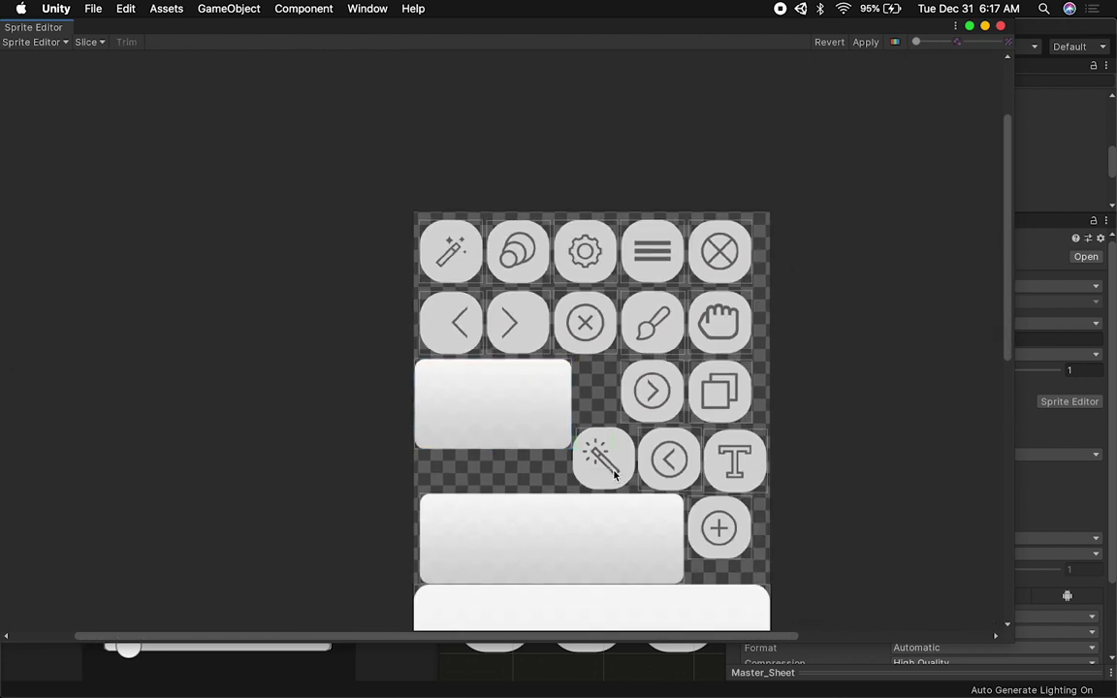
left_click(599, 456)
scroll(676, 492, "up", 6)
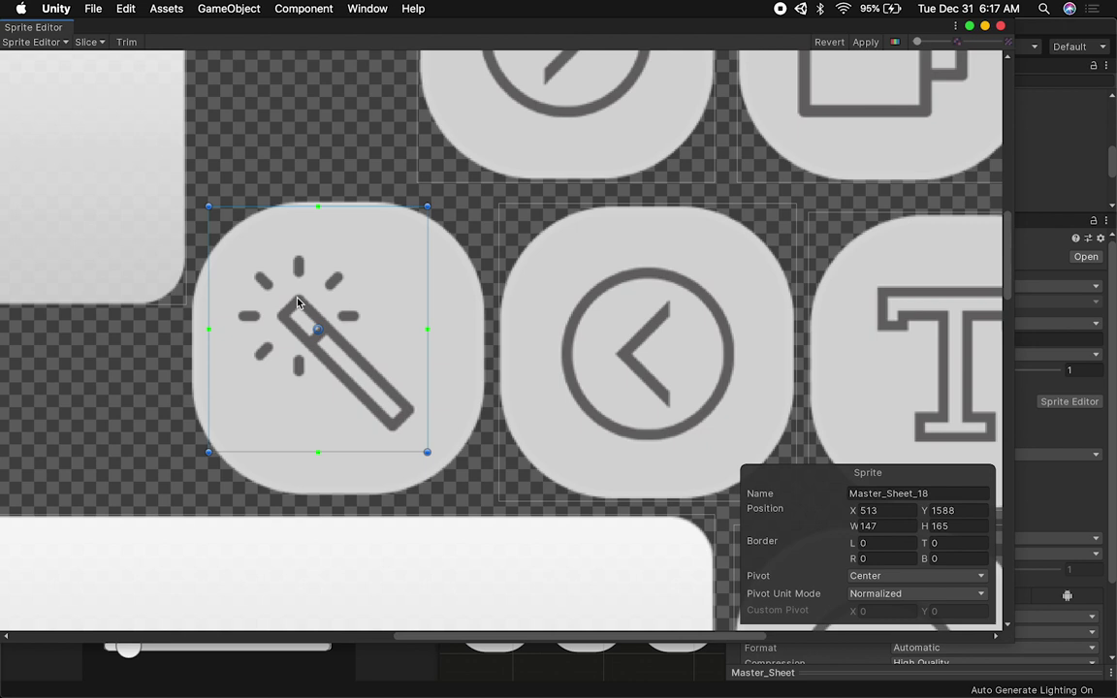
left_click_drag(292, 317, 276, 307)
left_click_drag(411, 444, 485, 495)
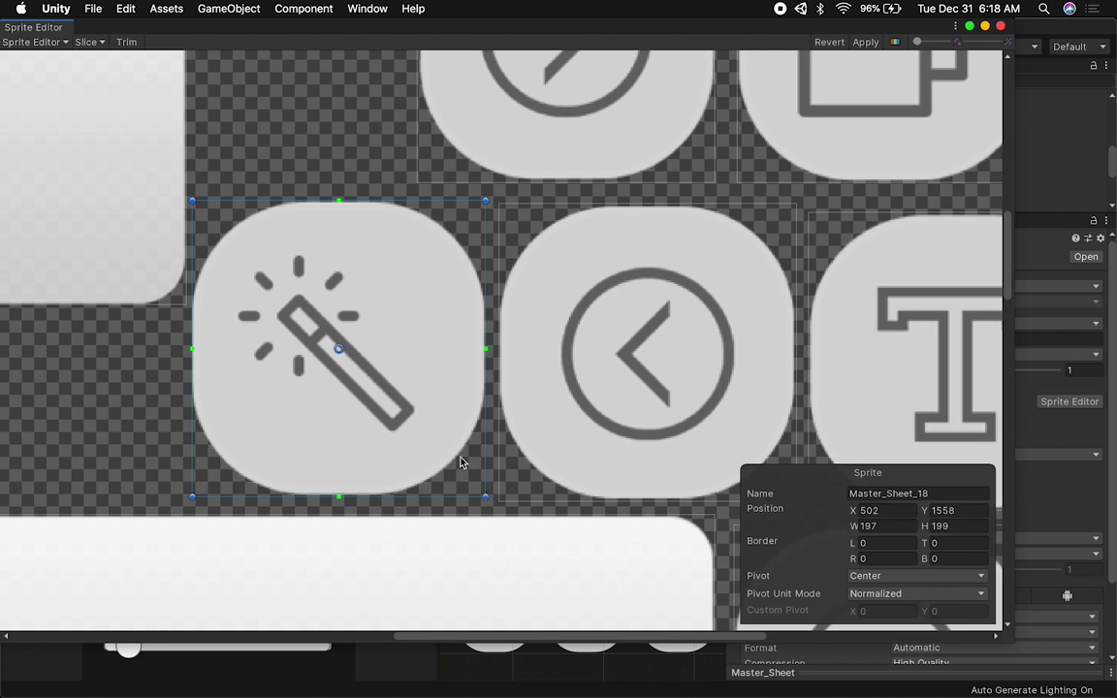
left_click_drag(485, 497, 488, 497)
- Set the magic-wand sprite's width to 200 and shift its rectangle slightly left to X 500
left_click(905, 525)
type("623")
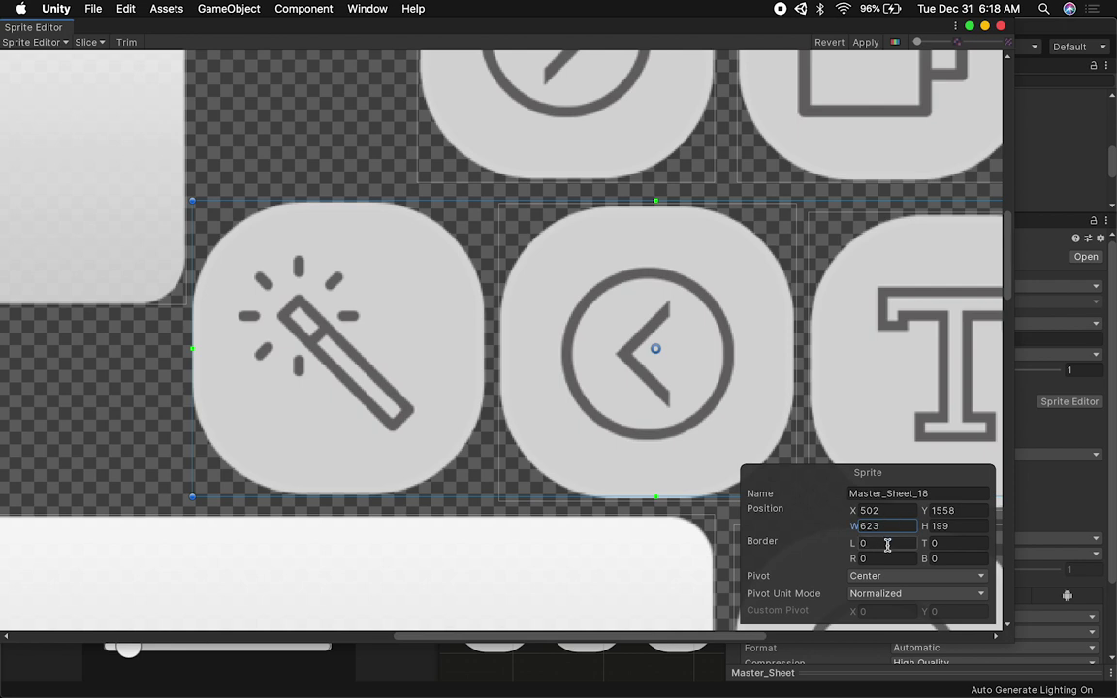
key("BackSpace")
key("BackSpace")
key("BackSpace")
type("201")
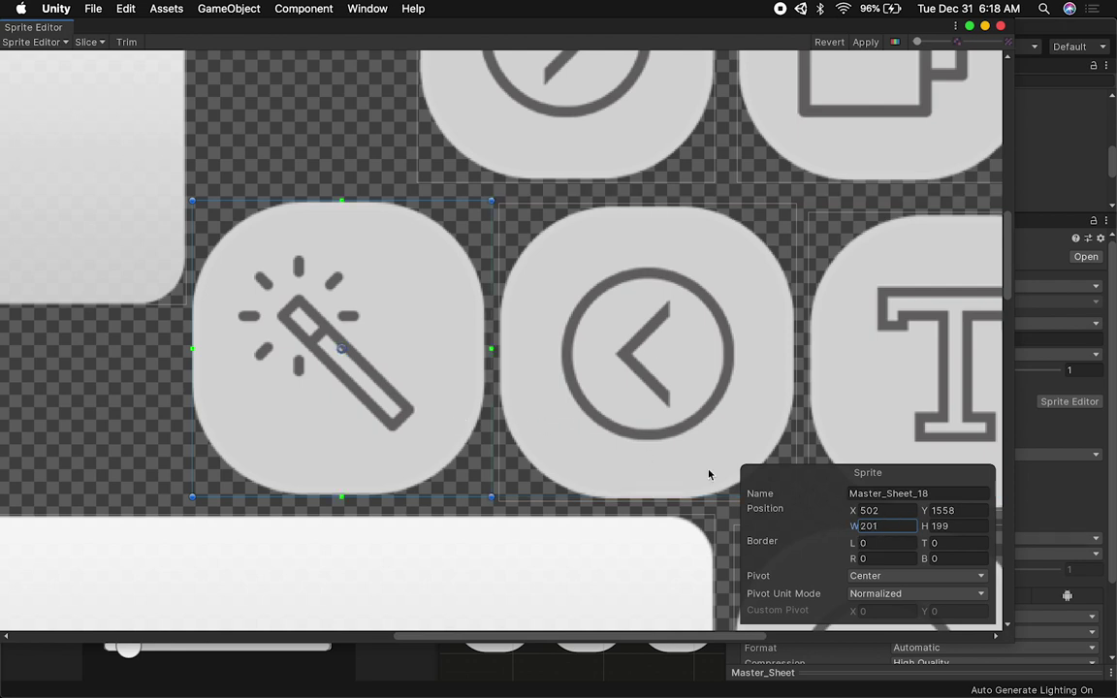
double_click(884, 528)
type("200")
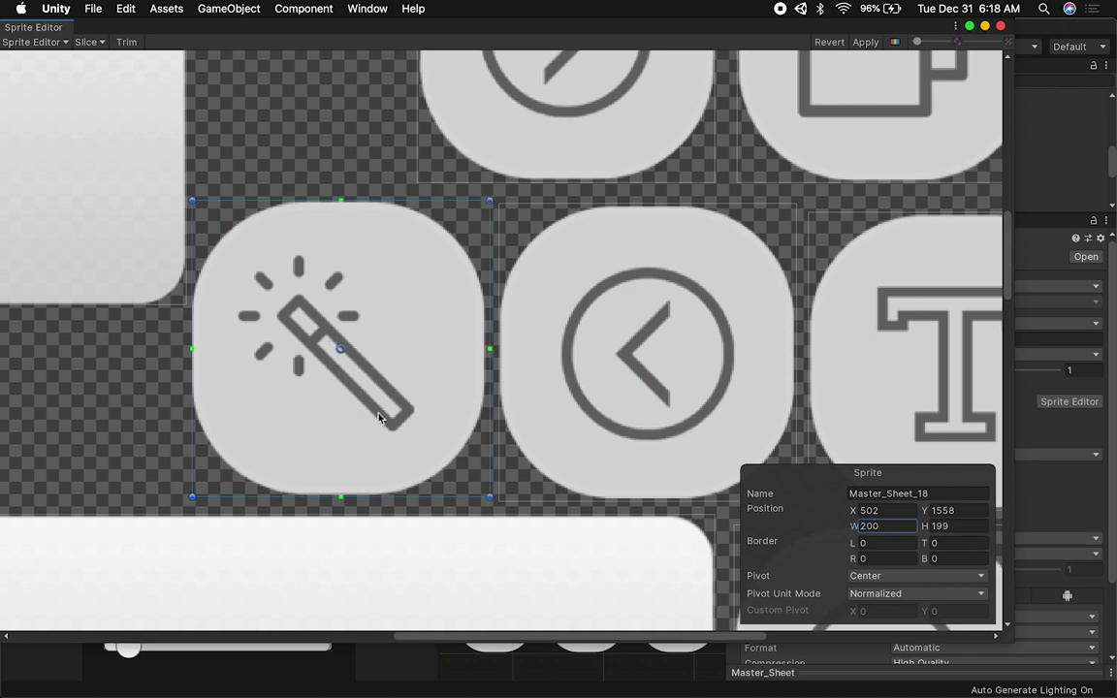
left_click_drag(379, 416, 377, 418)
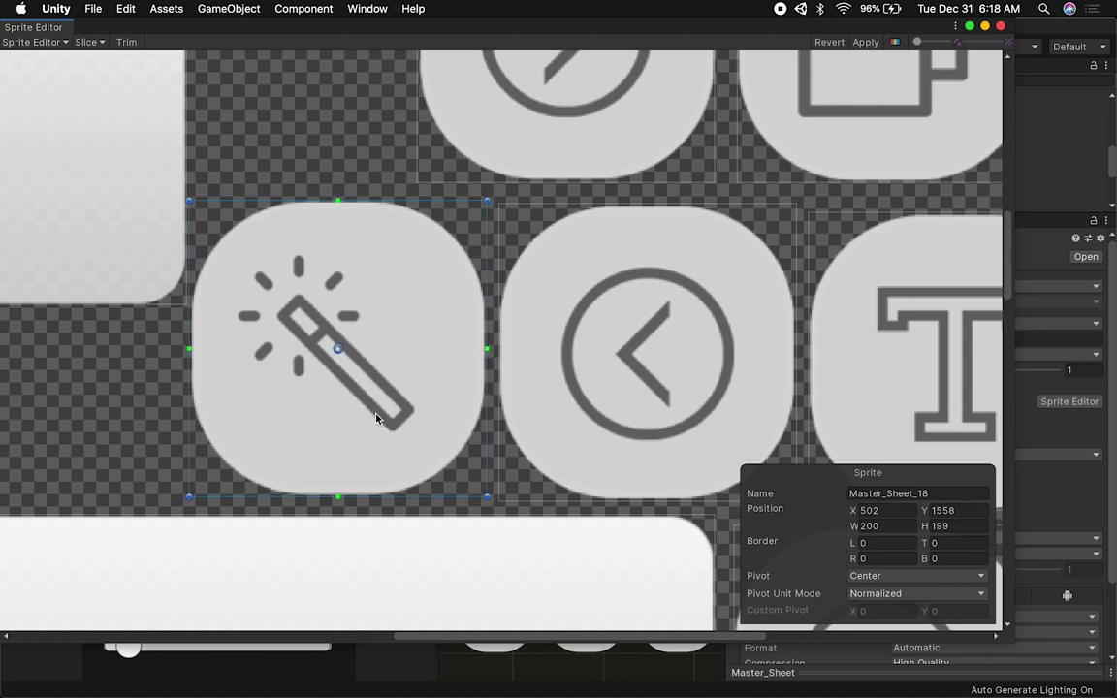
- Set the magic-wand sprite's height to 200 and apply the sprite sheet changes
left_click(927, 526)
type("200")
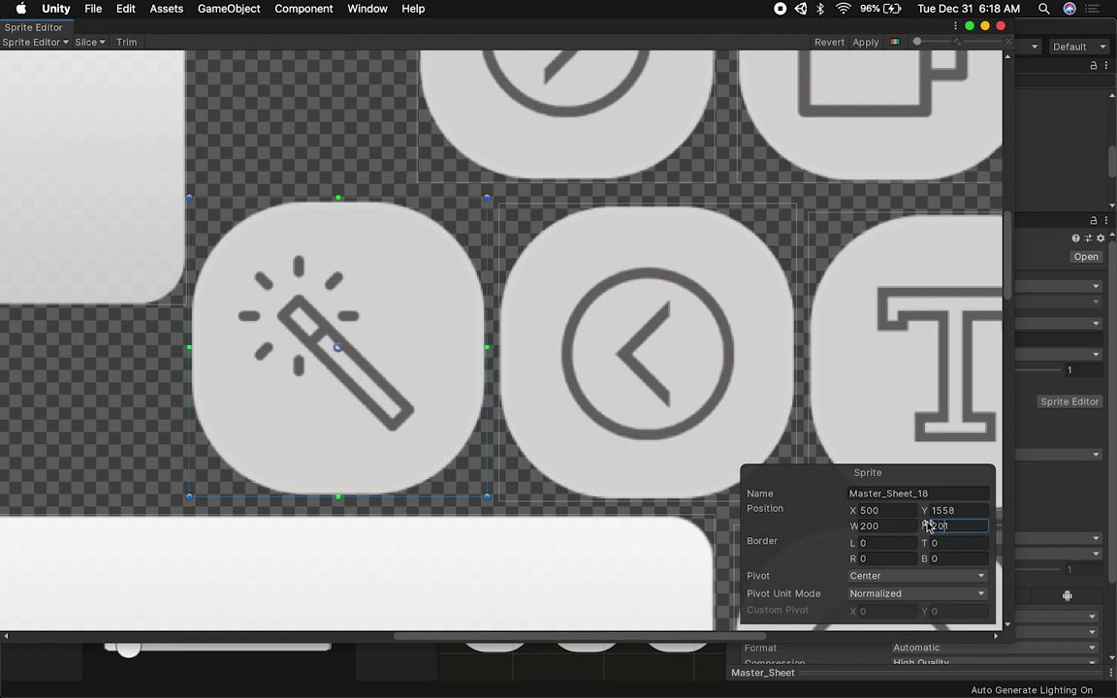
left_click(959, 523)
type("200")
left_click(397, 372)
left_click(535, 370)
left_click(373, 351)
scroll(873, 137, "down", 10)
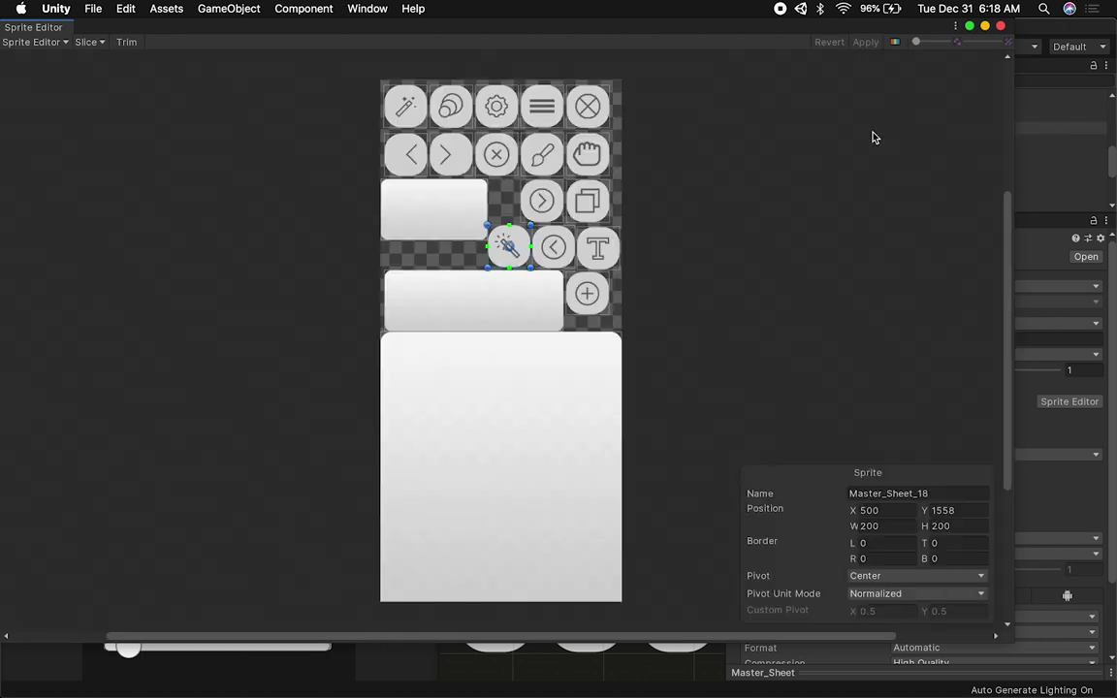
- Check the sprite rectangles of the large window and the two options panels by selecting them one after another
left_click(678, 213)
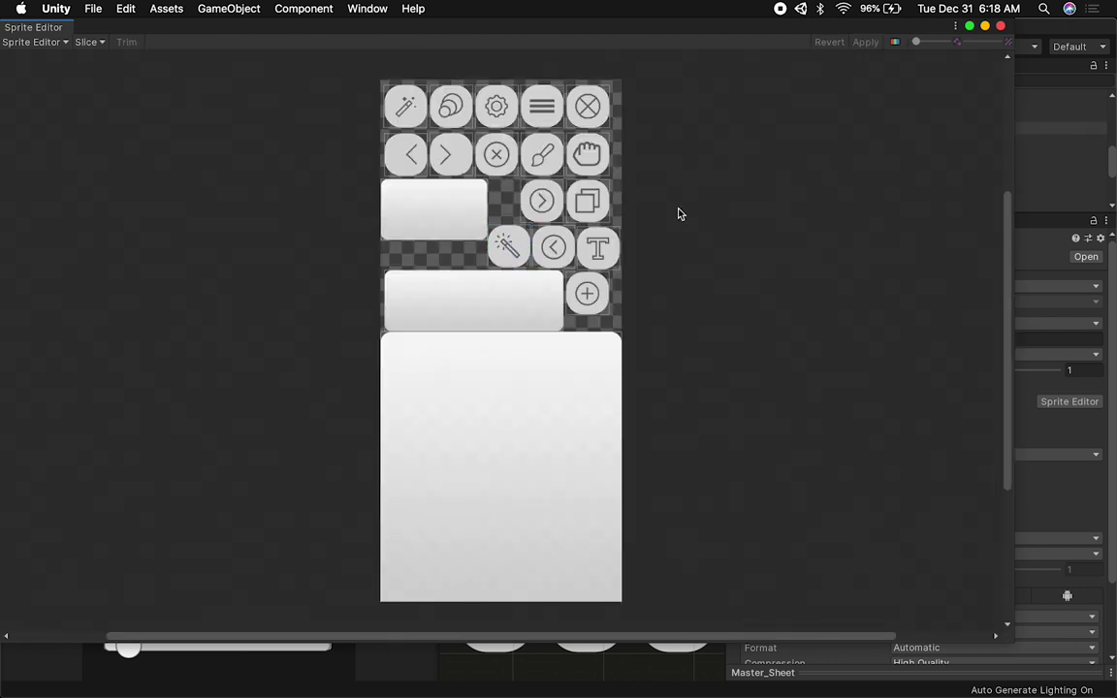
left_click(466, 346)
left_click(431, 296)
left_click(434, 215)
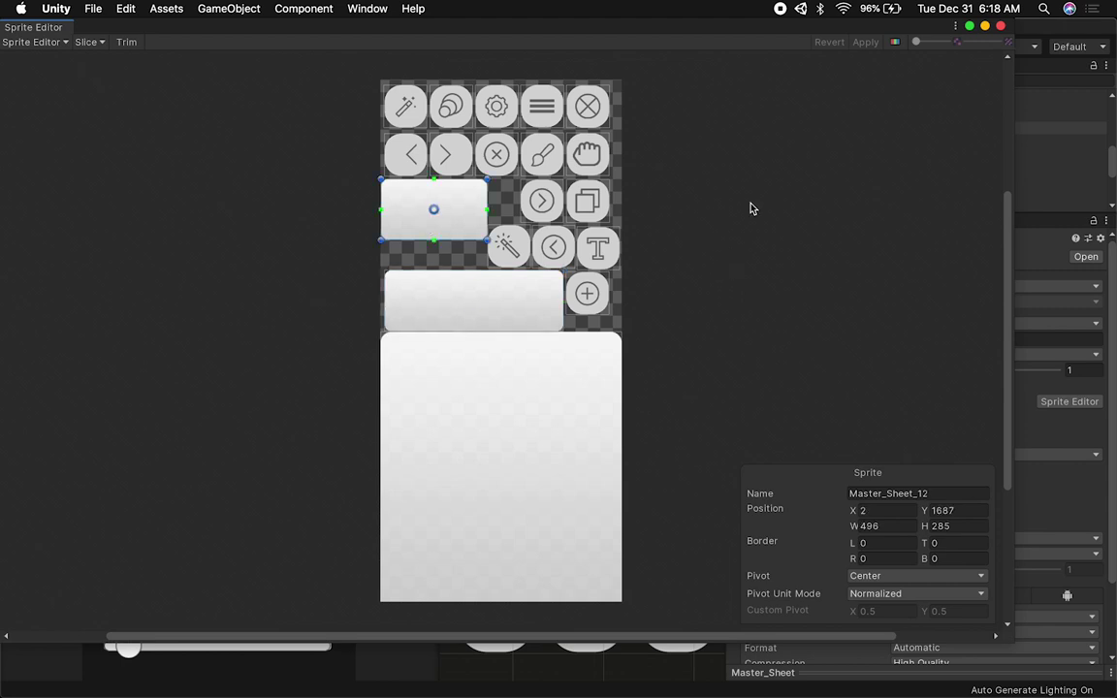
- Close the Sprite Editor, frame the DrawButton in the scene, and enlarge the Scene view to show the upper interface buttons
left_click(1000, 26)
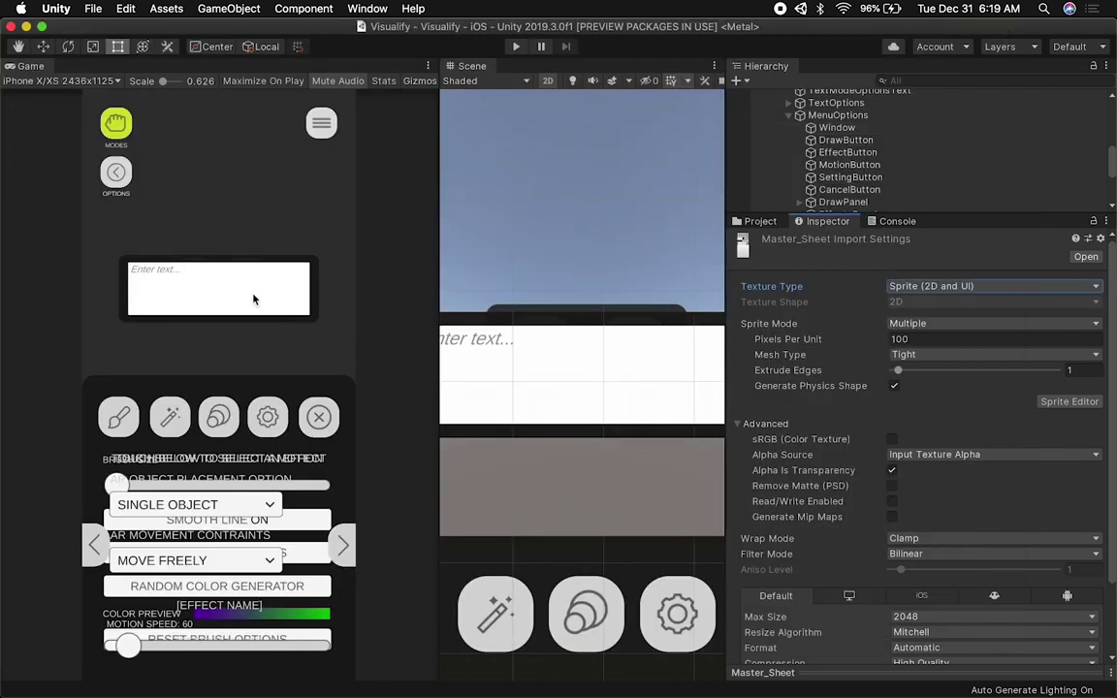
left_click(840, 141)
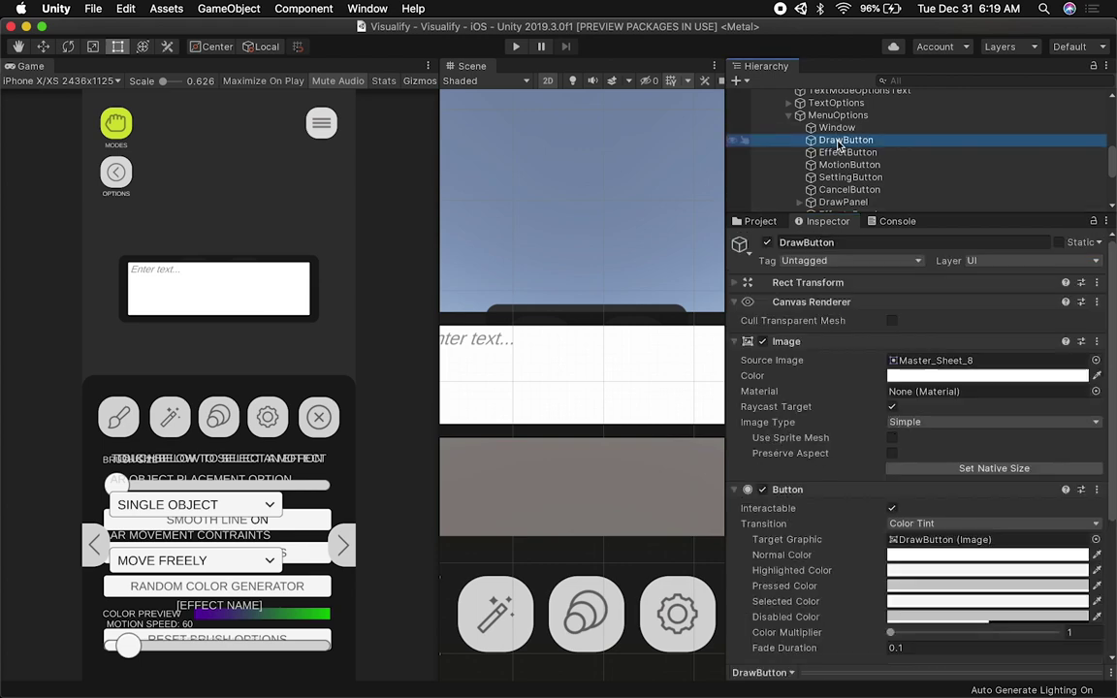
key("f")
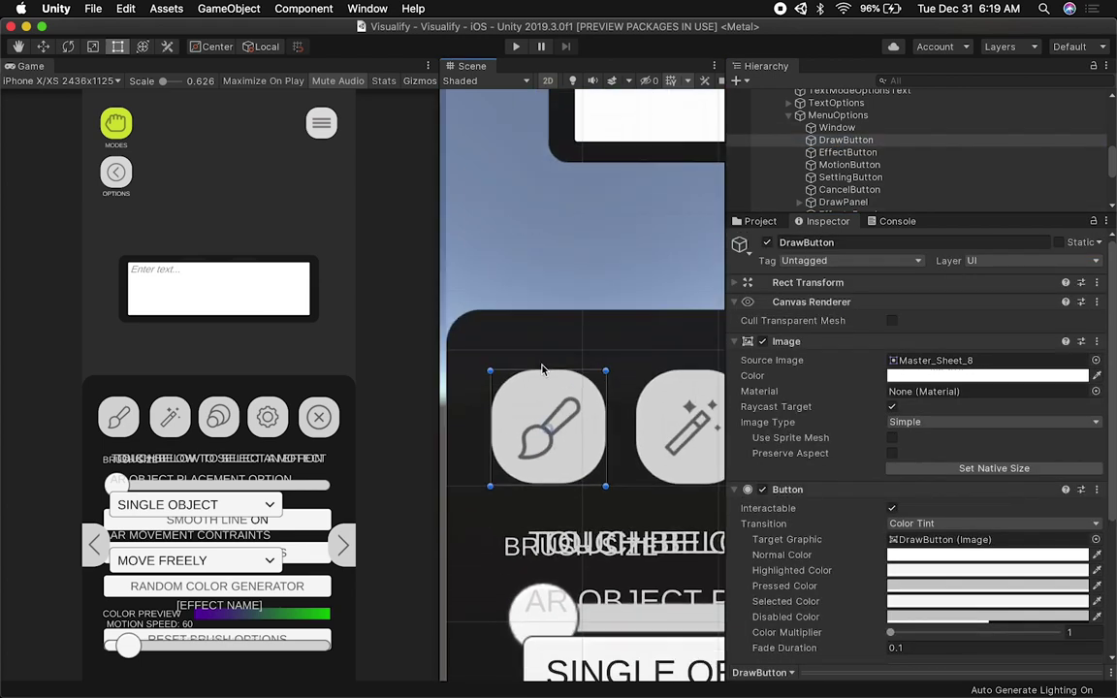
left_click_drag(438, 307, 192, 291)
scroll(559, 311, "down", 2)
left_click_drag(559, 310, 459, 511)
key("t")
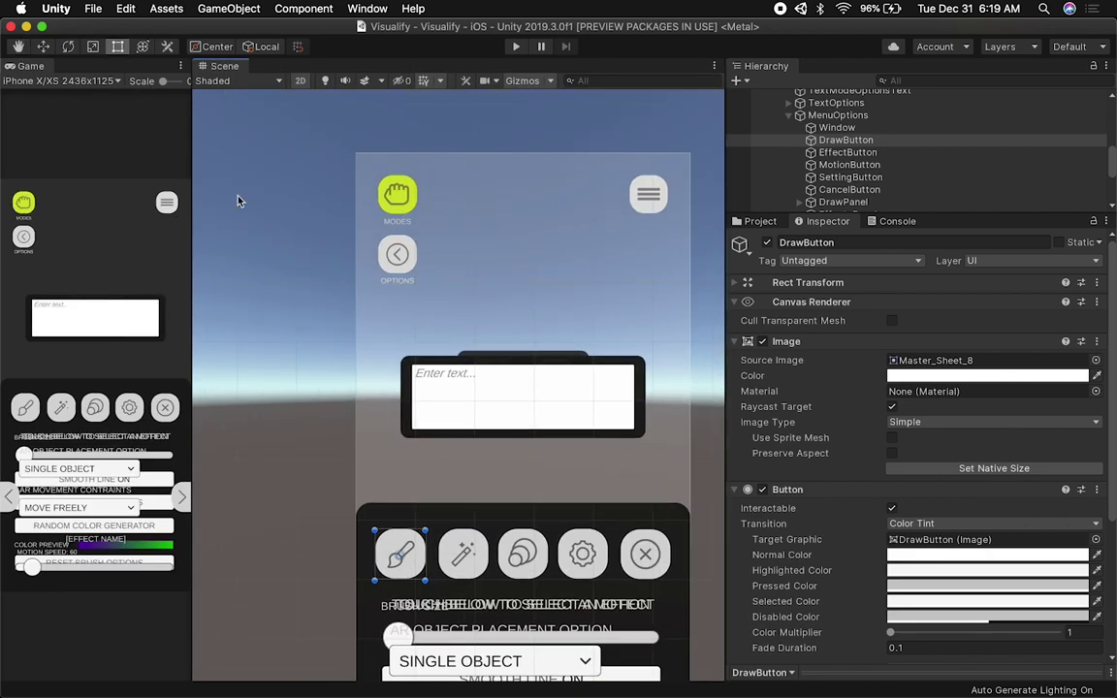
left_click(376, 199)
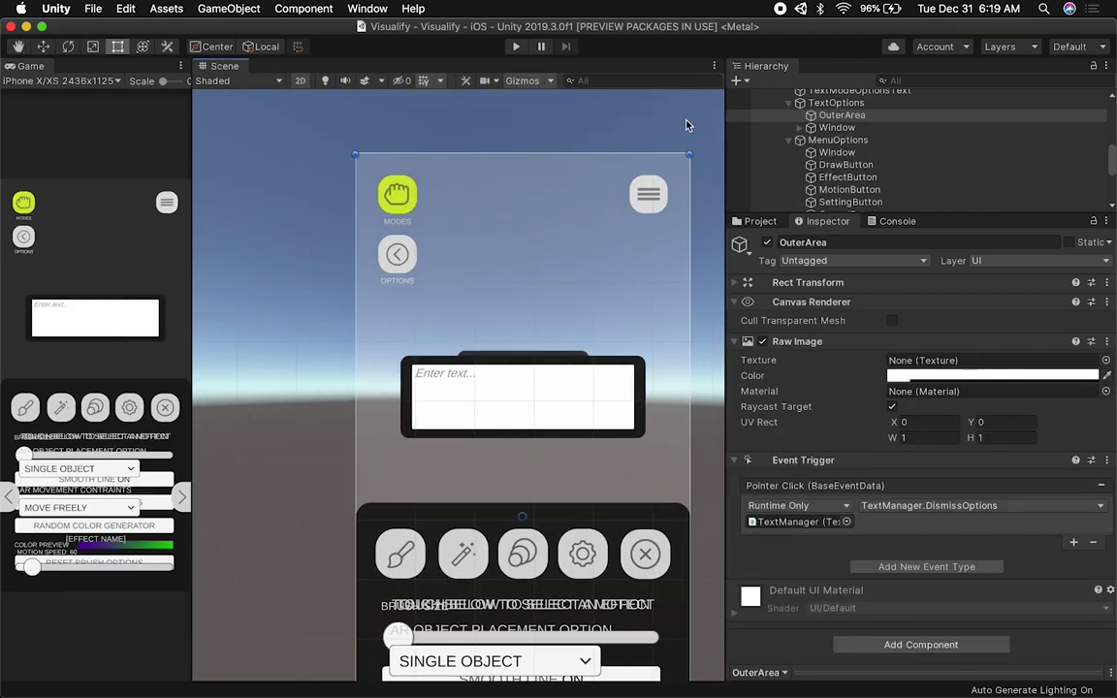
left_click(423, 262)
left_click(387, 539)
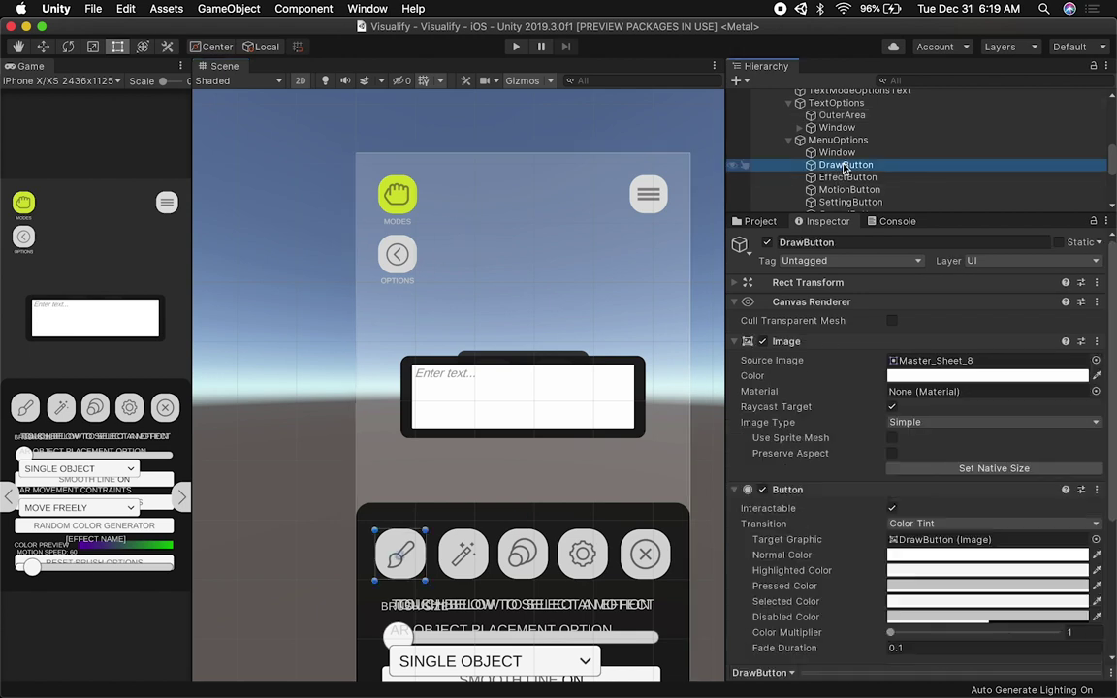
- Duplicate the MenuButton and move the copy horizontally to about midway between the modes button and the original menu button
left_click(789, 141)
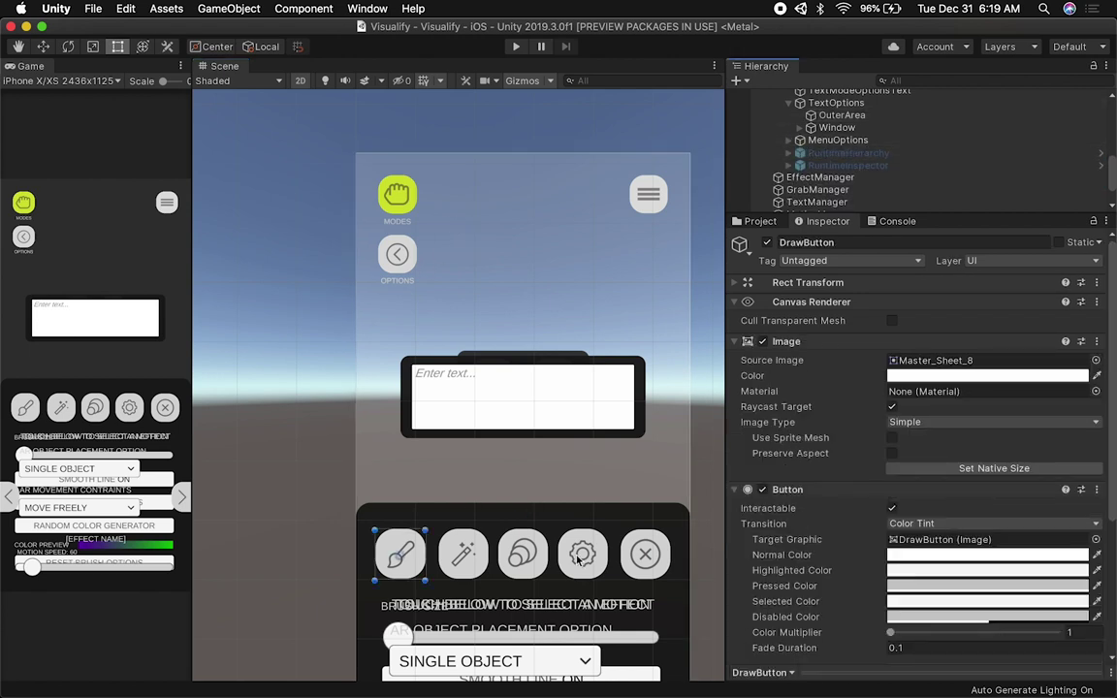
scroll(814, 165, "up", 10)
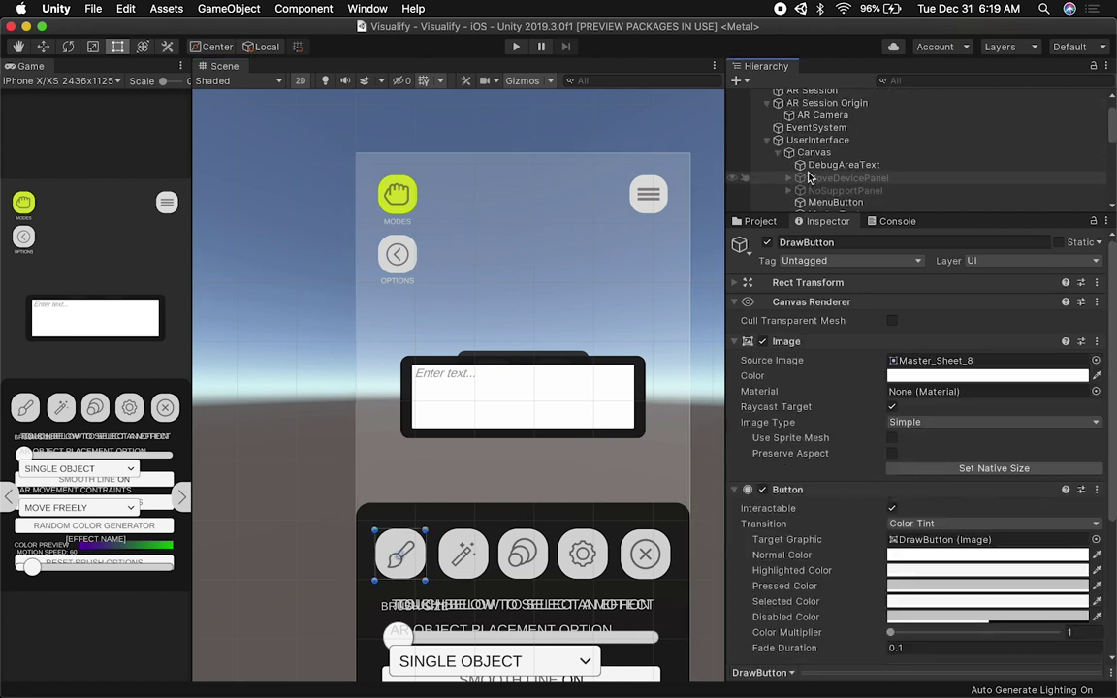
left_click(832, 161)
key("w")
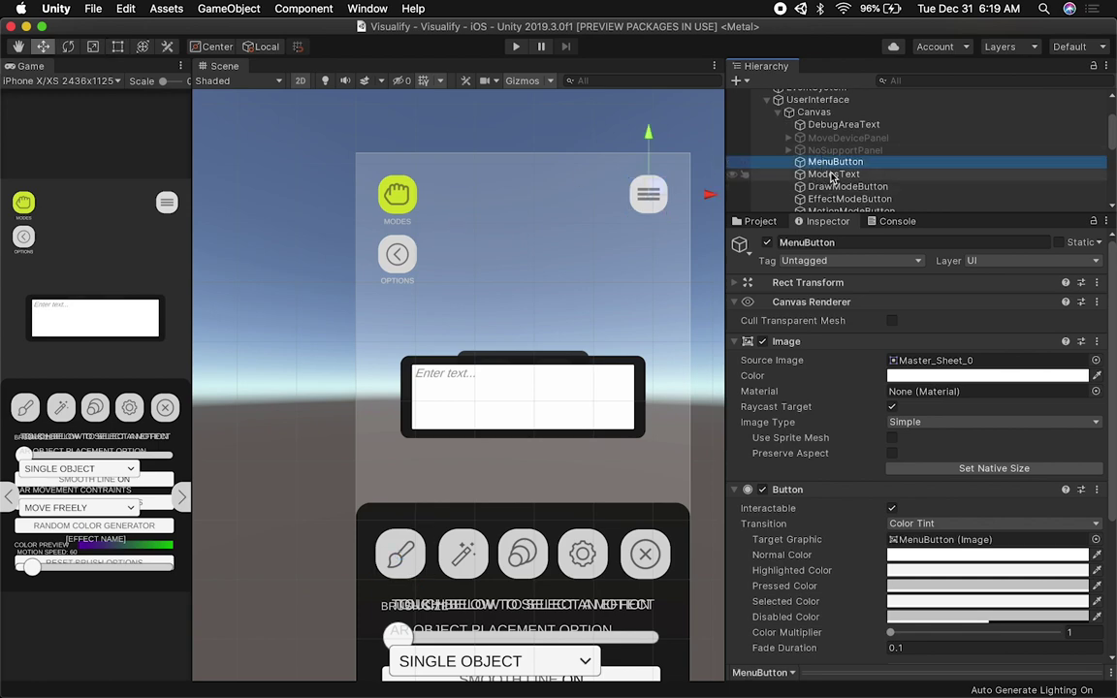
key("super+d")
left_click_drag(709, 194, 584, 196)
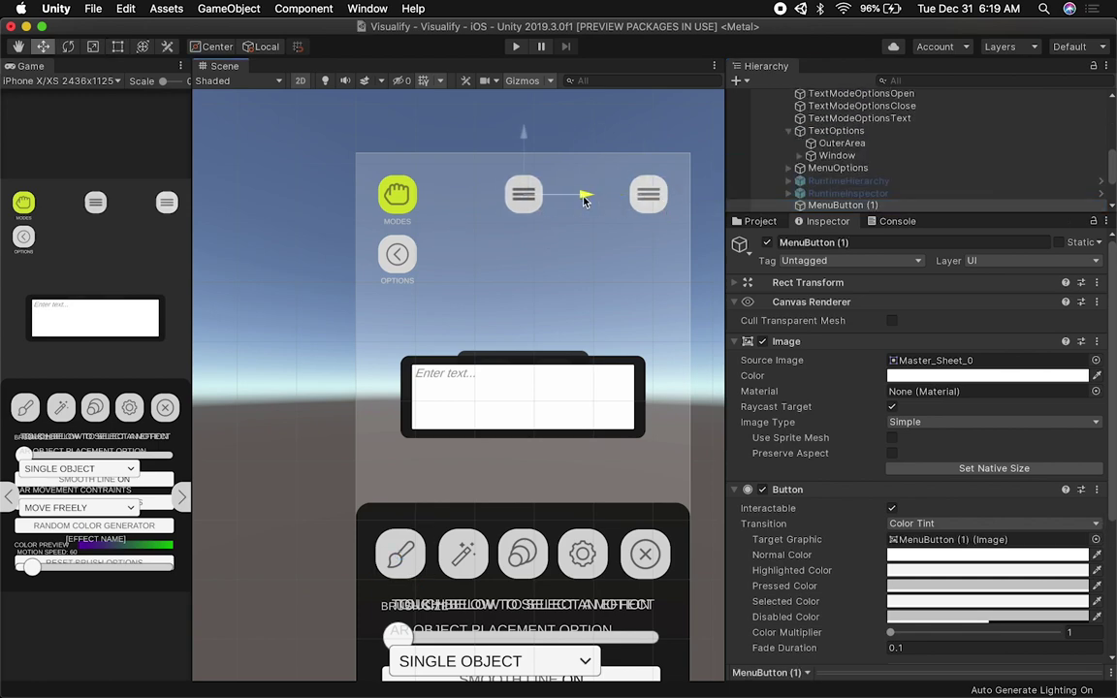
- Rename the duplicated menu button as IconTest
key("f")
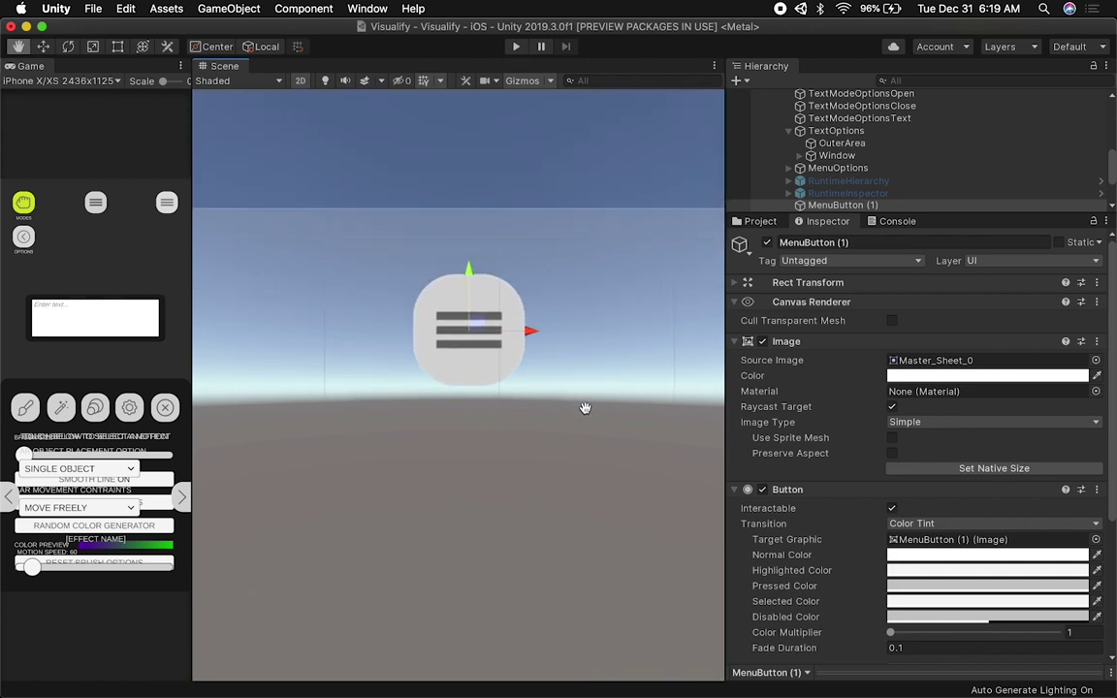
left_click(851, 206)
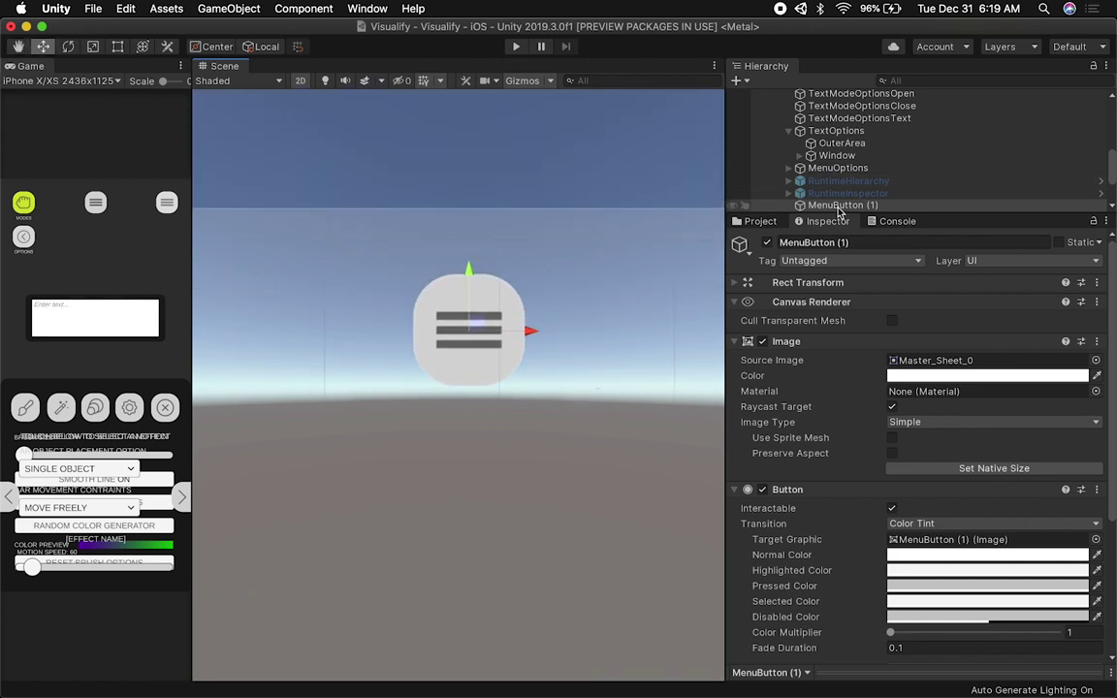
left_click(853, 206)
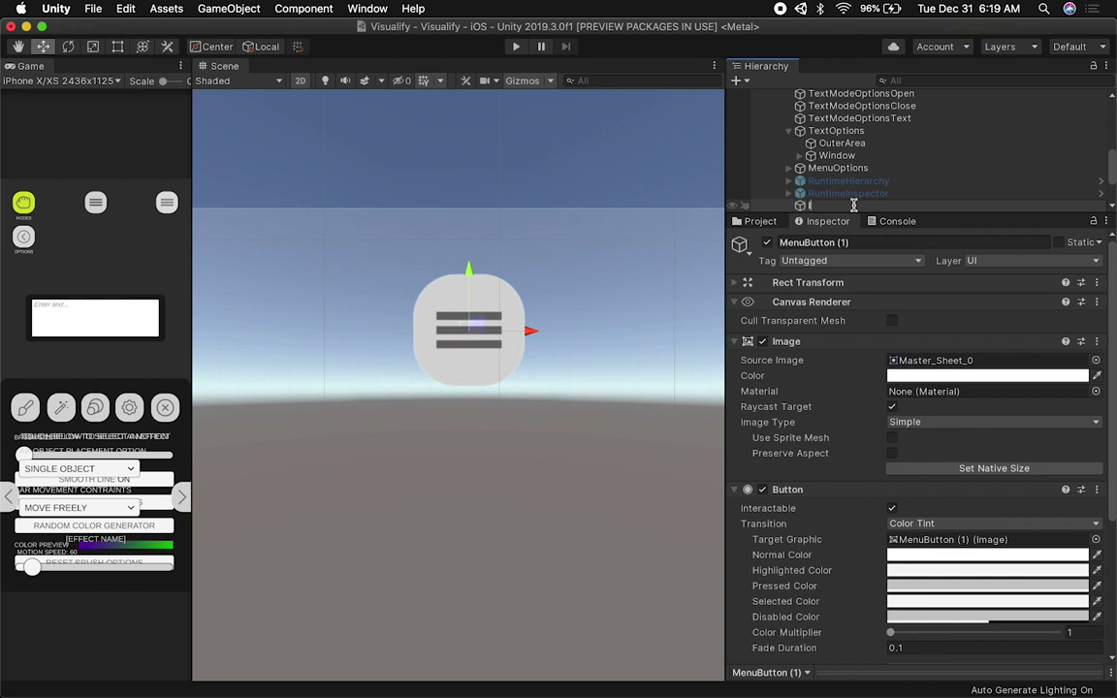
type("IconTest")
key("Return")
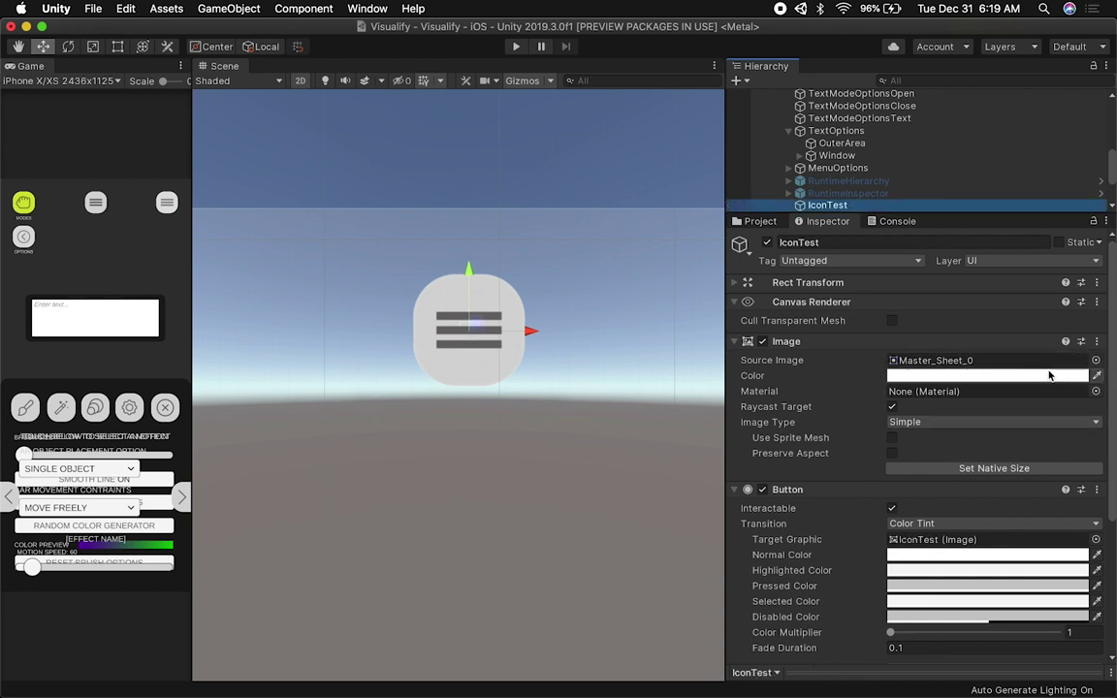
- Set the IconTest button's source image to the new magic-wand sprite, Master_Sheet_18
left_click(1096, 360)
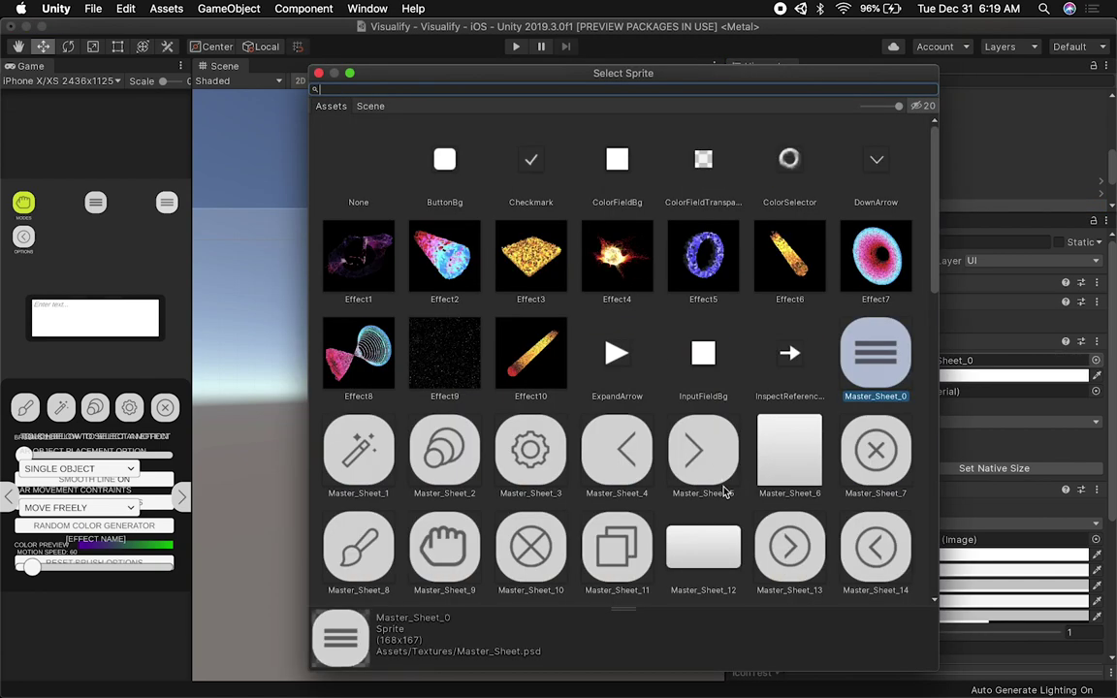
scroll(722, 492, "down", 3)
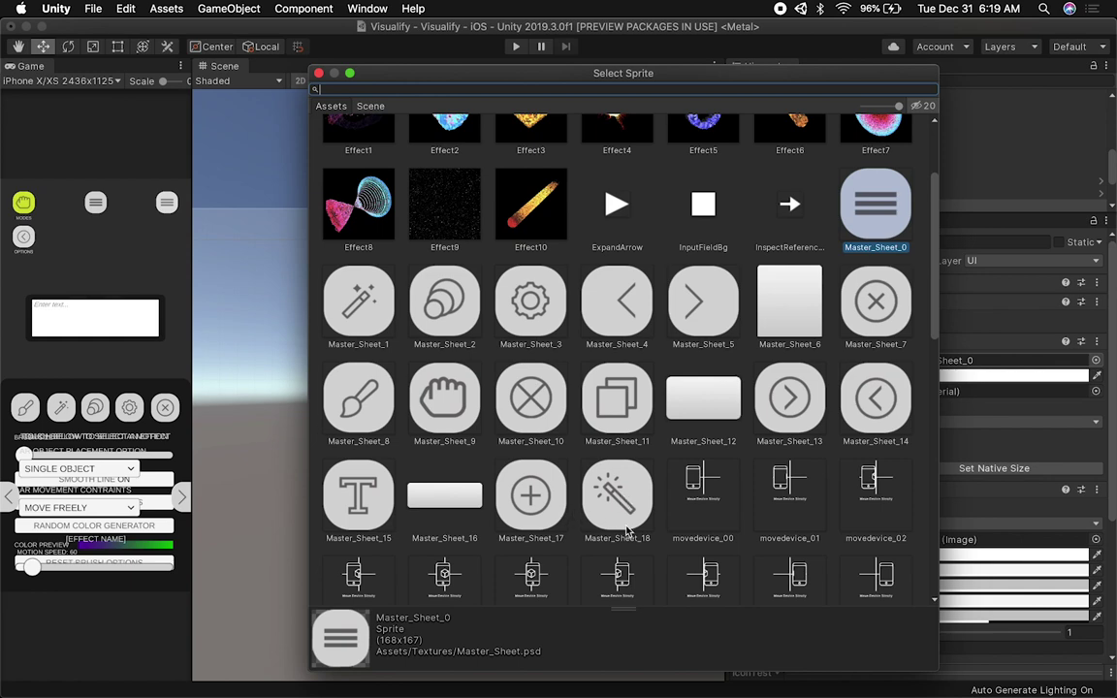
scroll(611, 523, "down", 1)
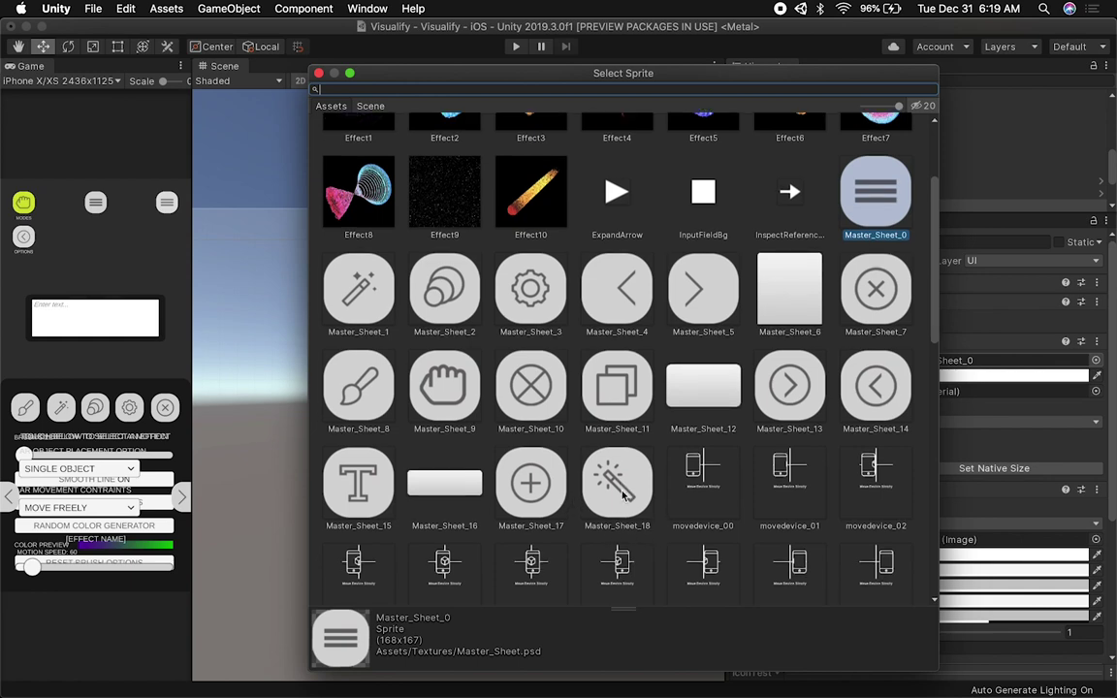
double_click(623, 490)
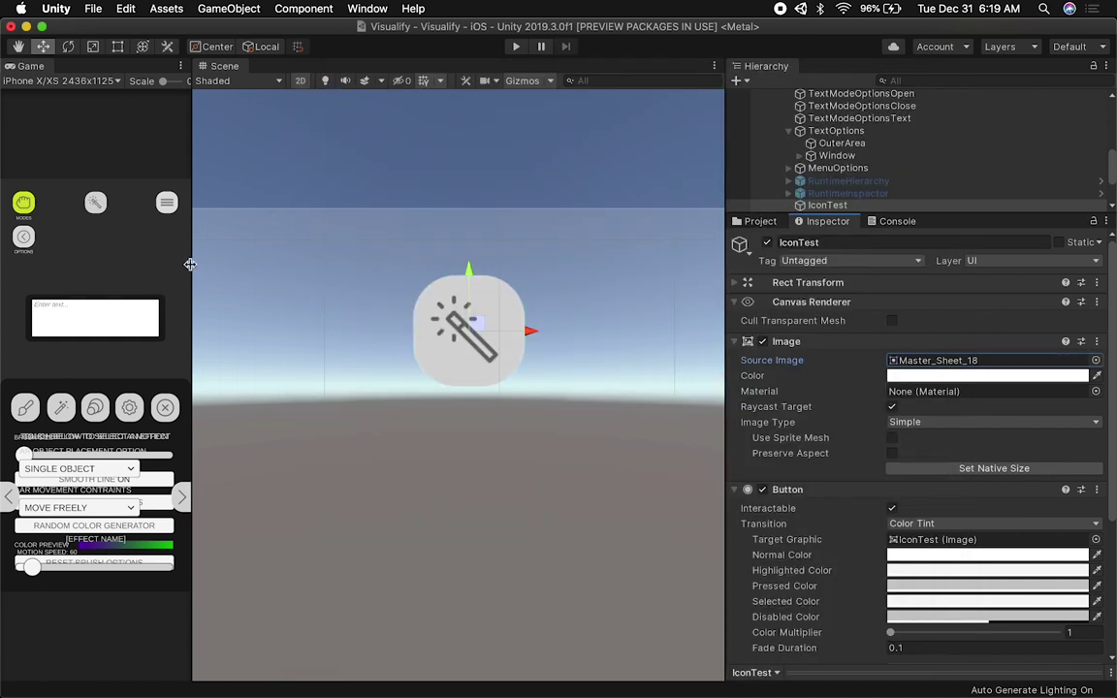
- Widen the Game view, review IconTest's On Click settings, and test the magic-wand button in Play mode before stopping playback
left_click_drag(190, 264, 621, 291)
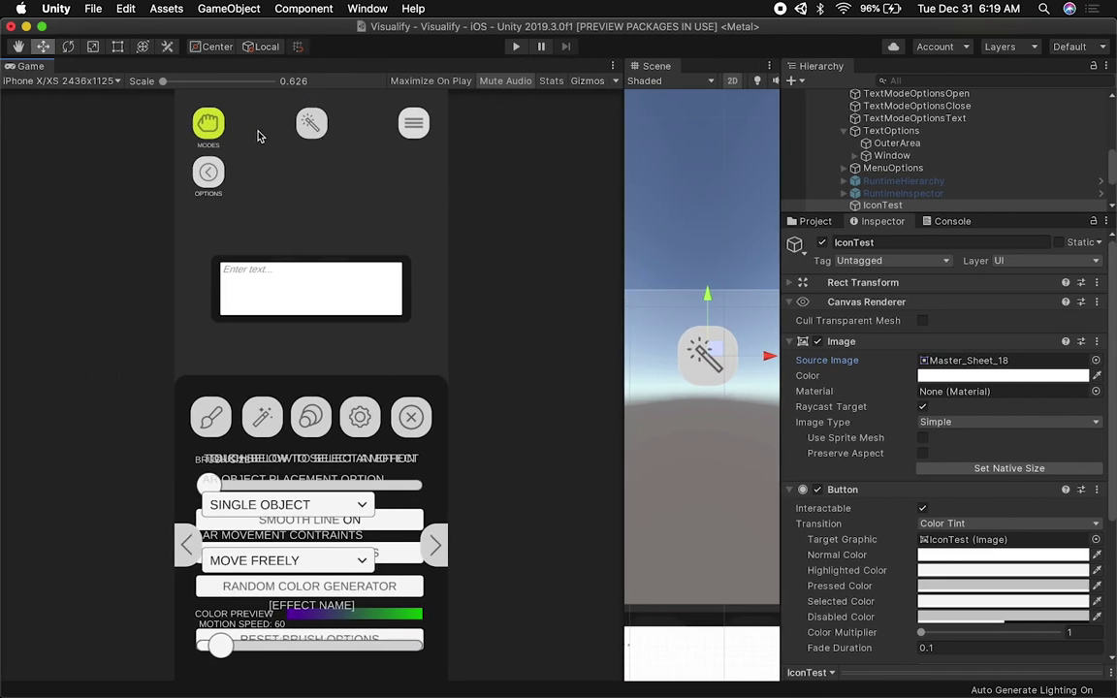
scroll(943, 431, "down", 5)
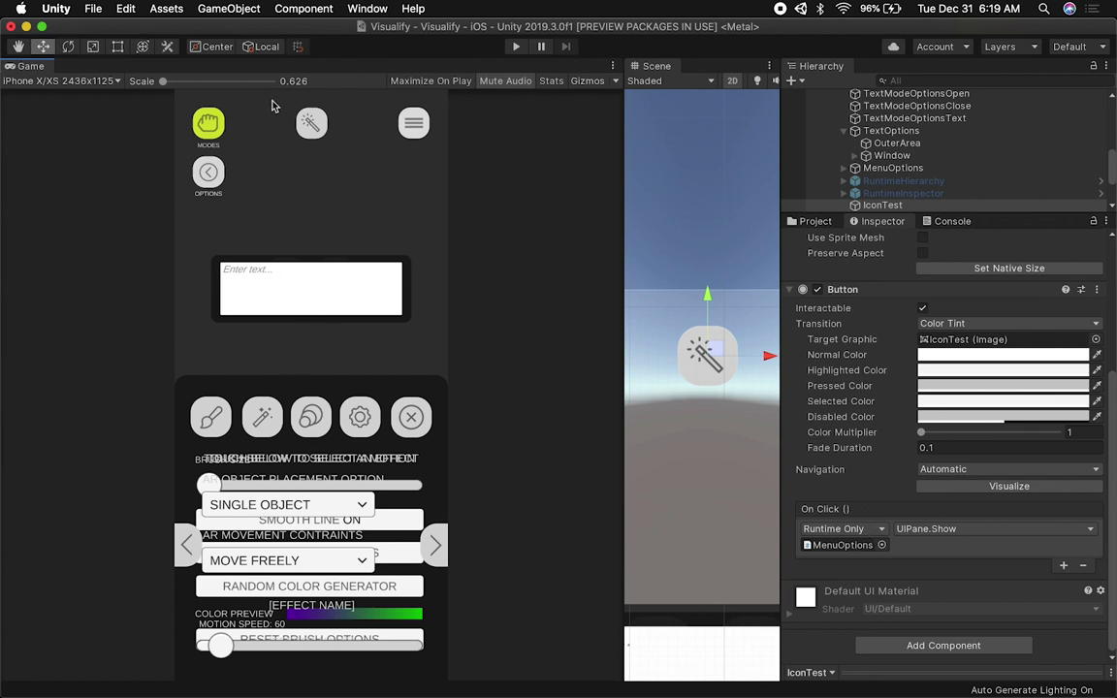
left_click(516, 46)
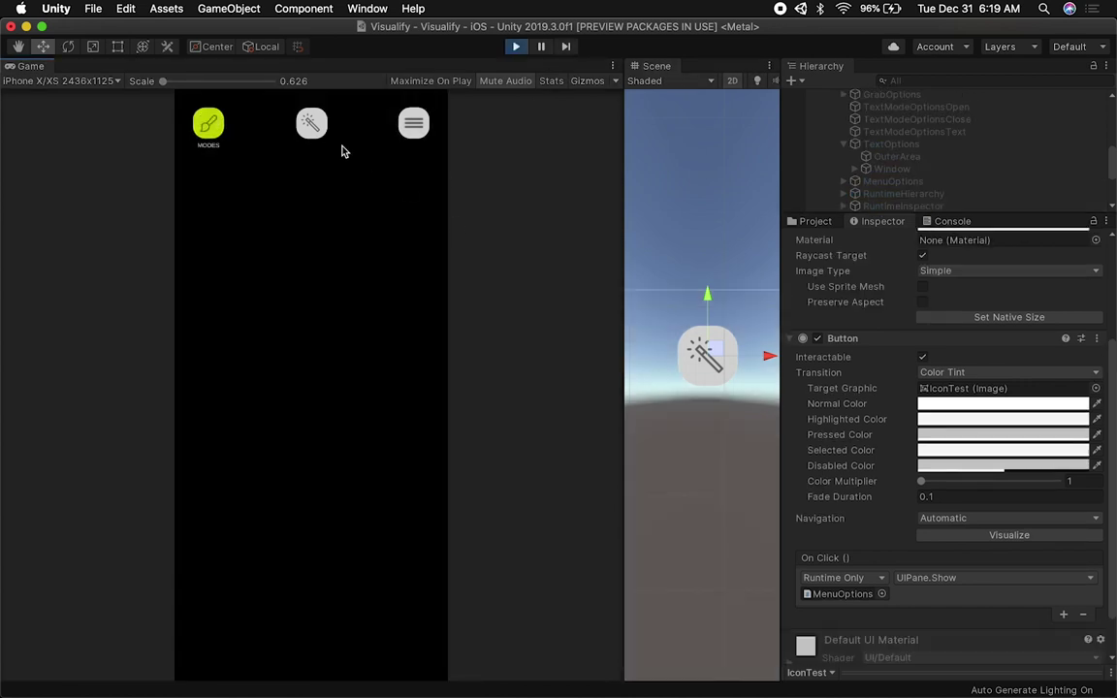
left_click(311, 132)
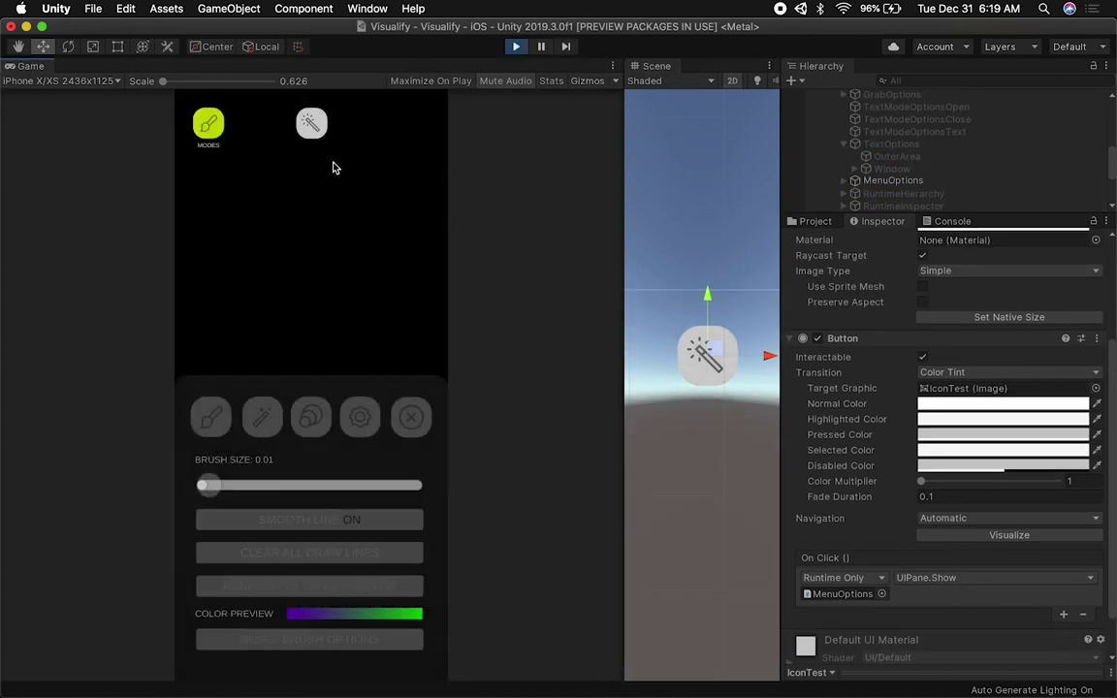
left_click(311, 124)
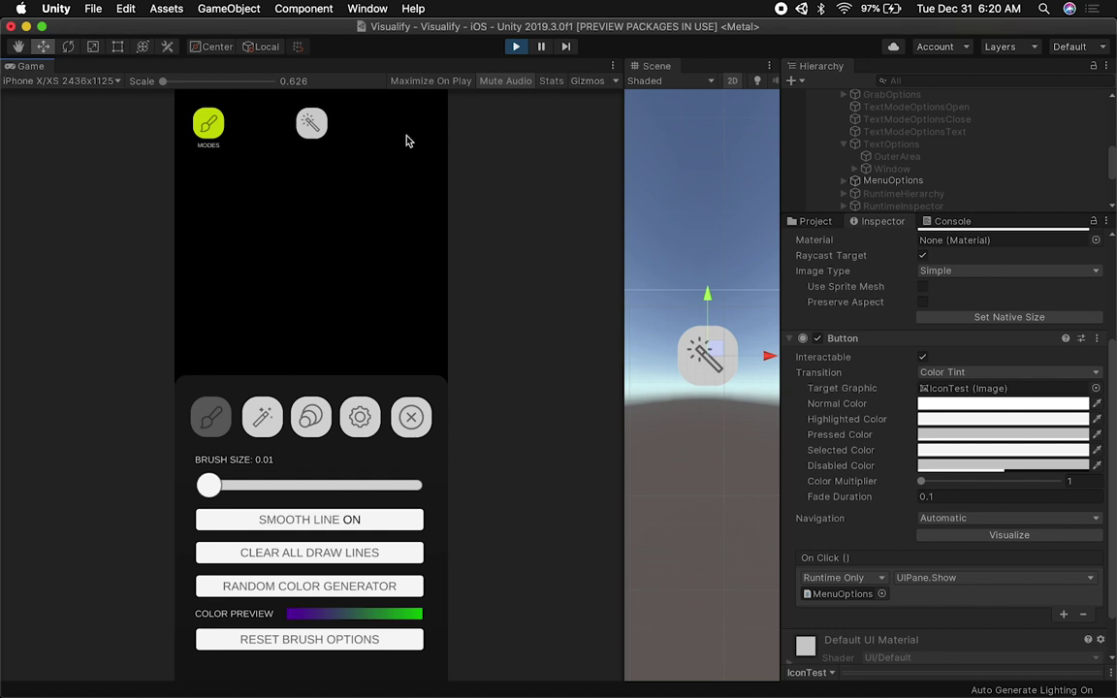
left_click(513, 51)
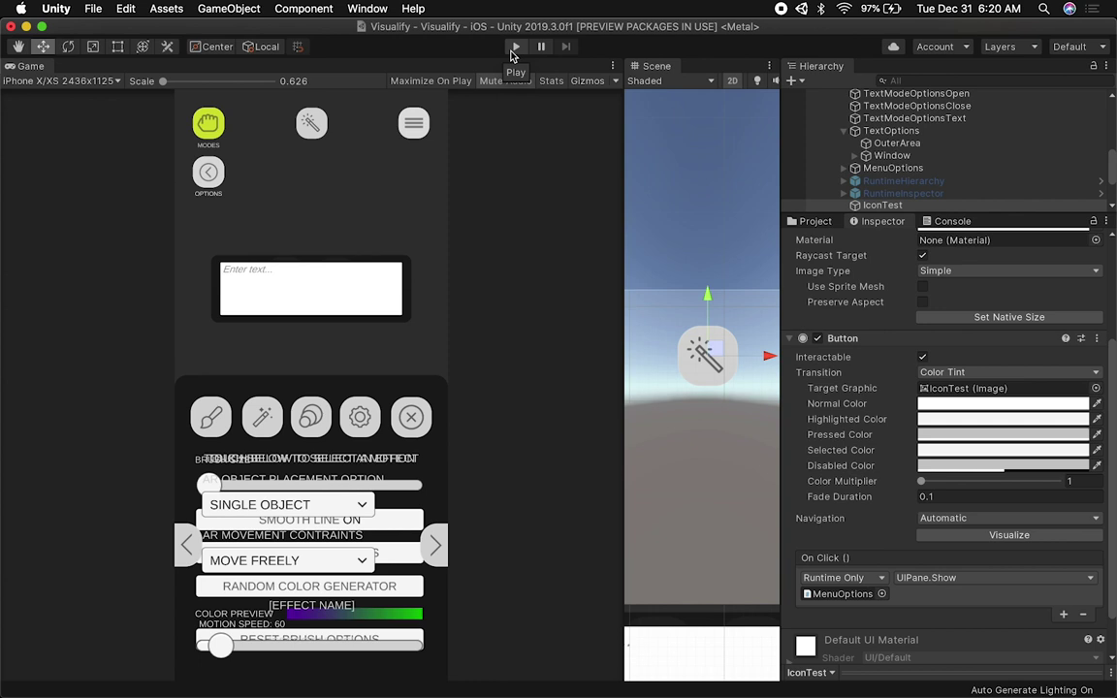